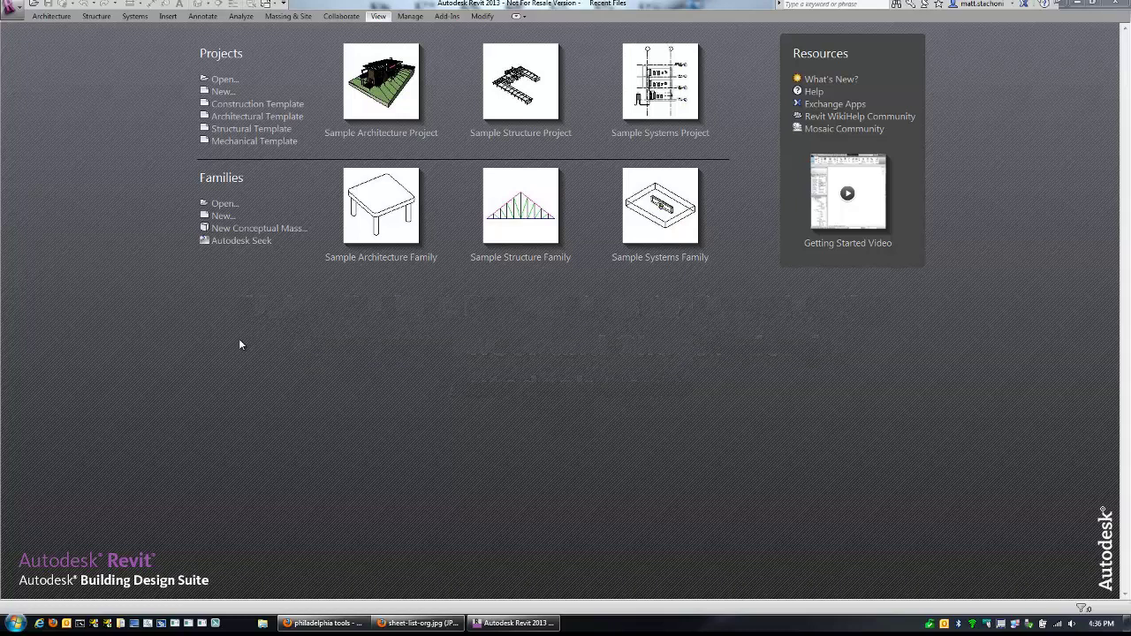
Start a new project from the Architectural Template and add sheet A101 with the default titleblock
left_click(221, 117)
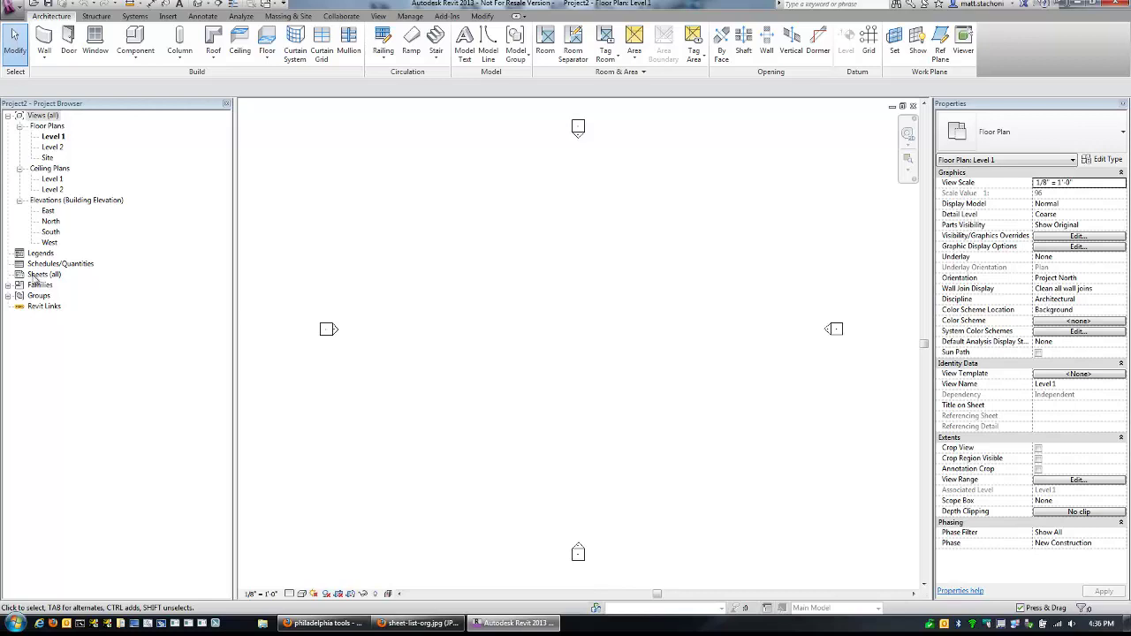
left_click(40, 275)
right_click(46, 275)
left_click(93, 284)
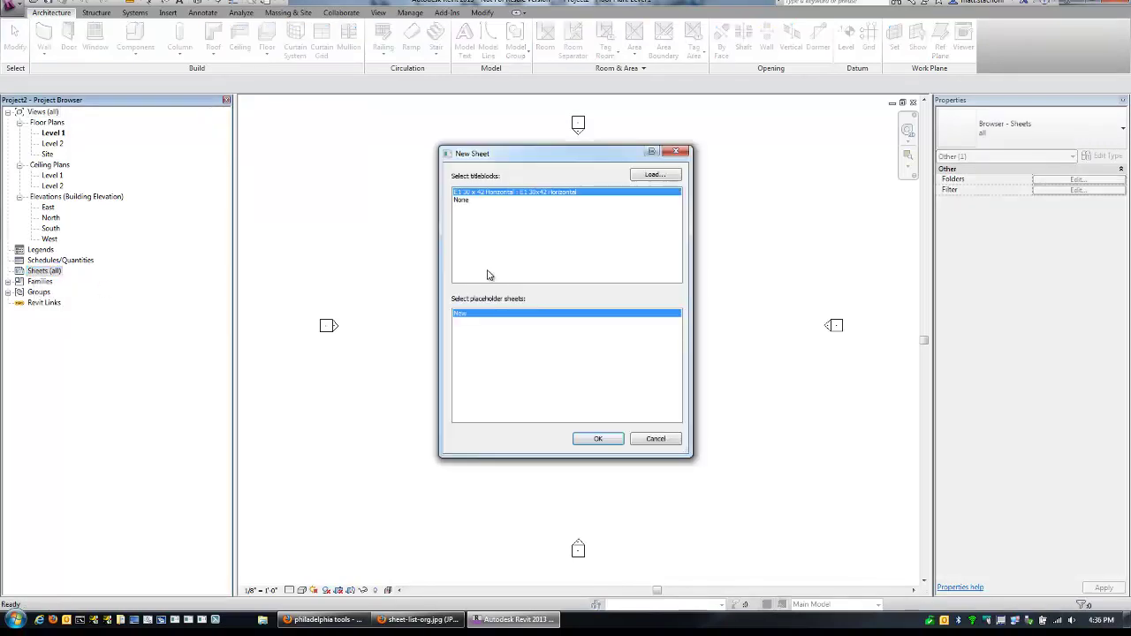
left_click(590, 439)
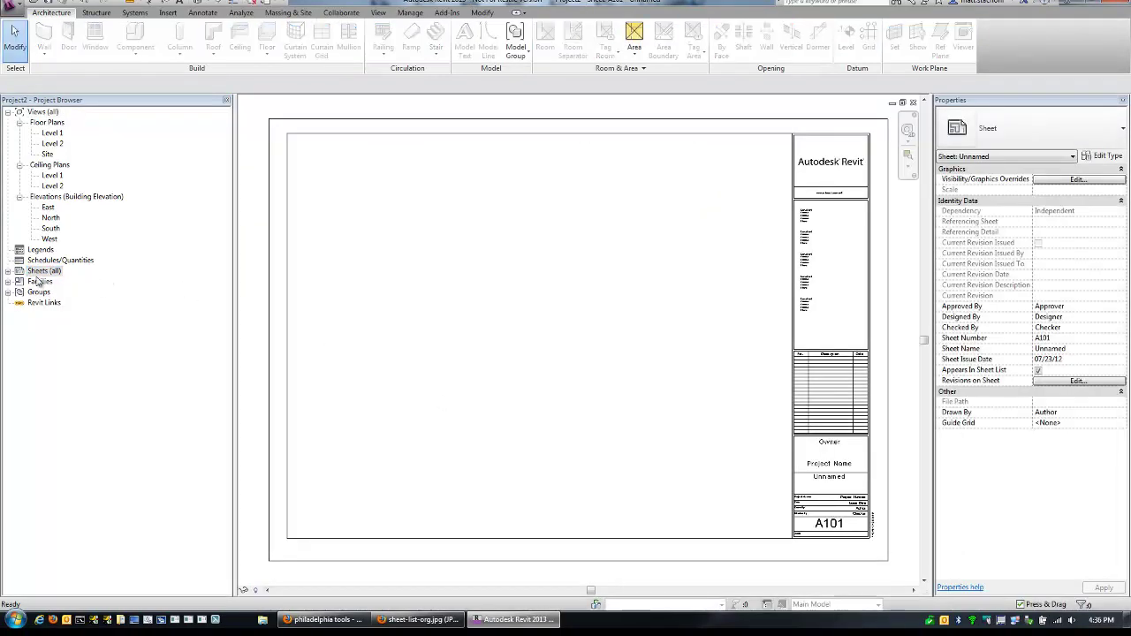
Expand the Sheets list to show the new A101 - Unnamed sheet
left_click(8, 271)
left_click(40, 281)
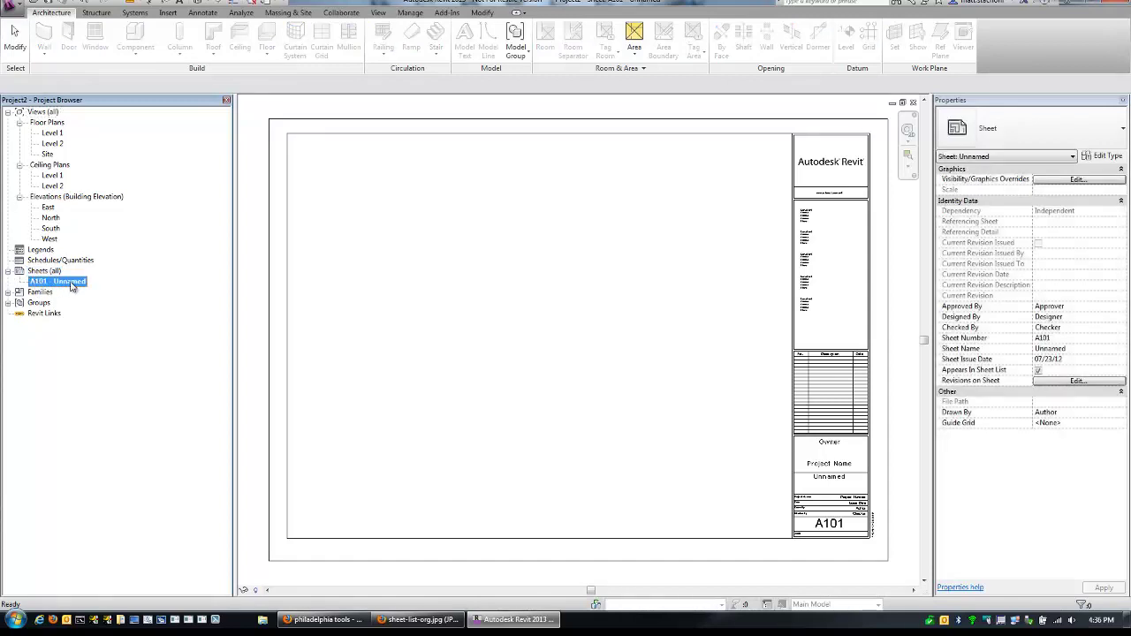
left_click(51, 260)
Create a Sheet List schedule with Sheet Number as the first column and Sheet Name second
right_click(50, 259)
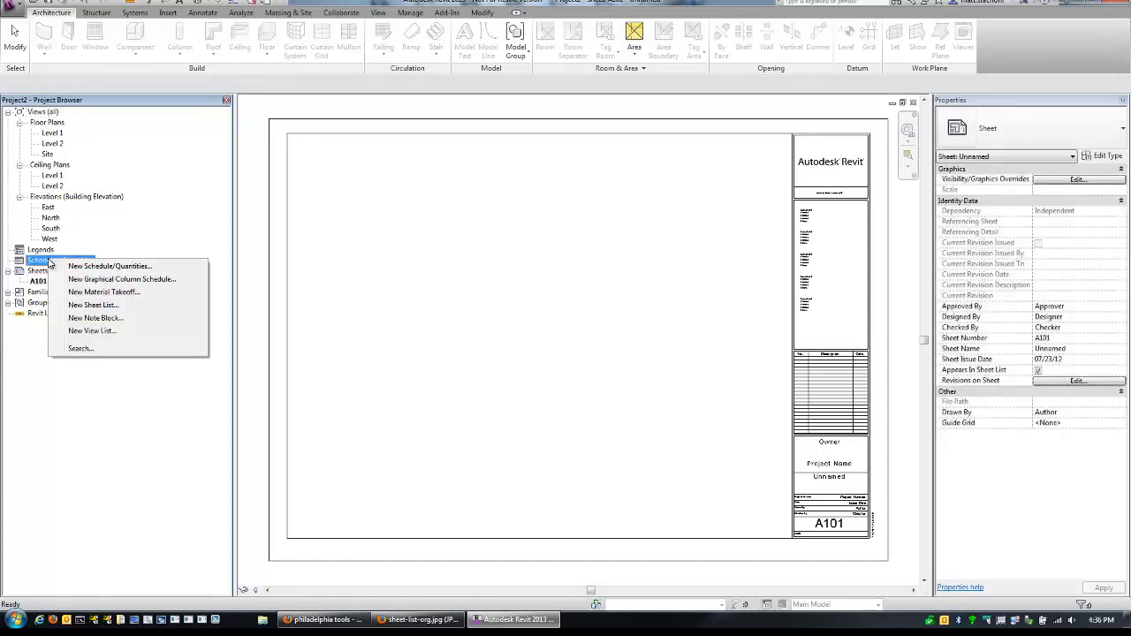
left_click(93, 305)
left_click_drag(519, 252, 519, 296)
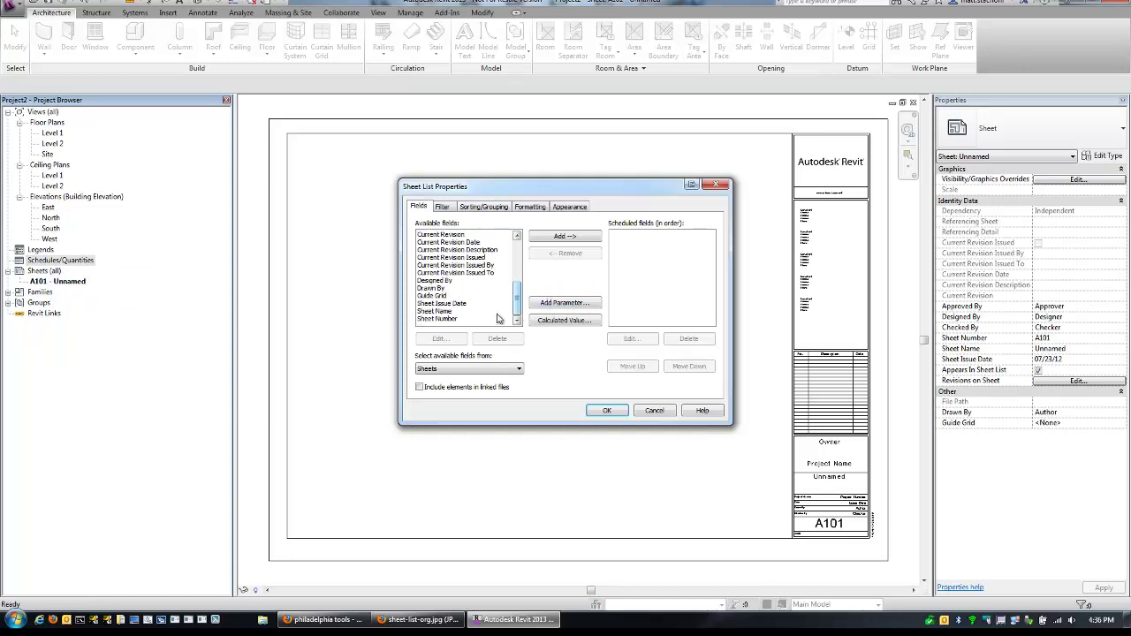
double_click(437, 312)
double_click(436, 318)
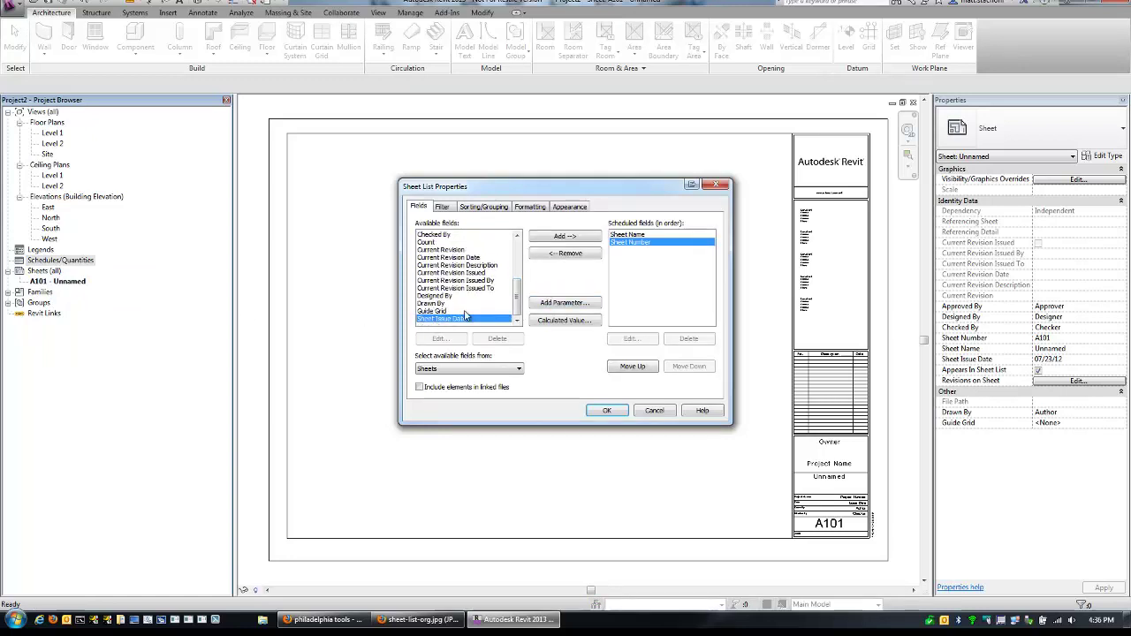
left_click(633, 366)
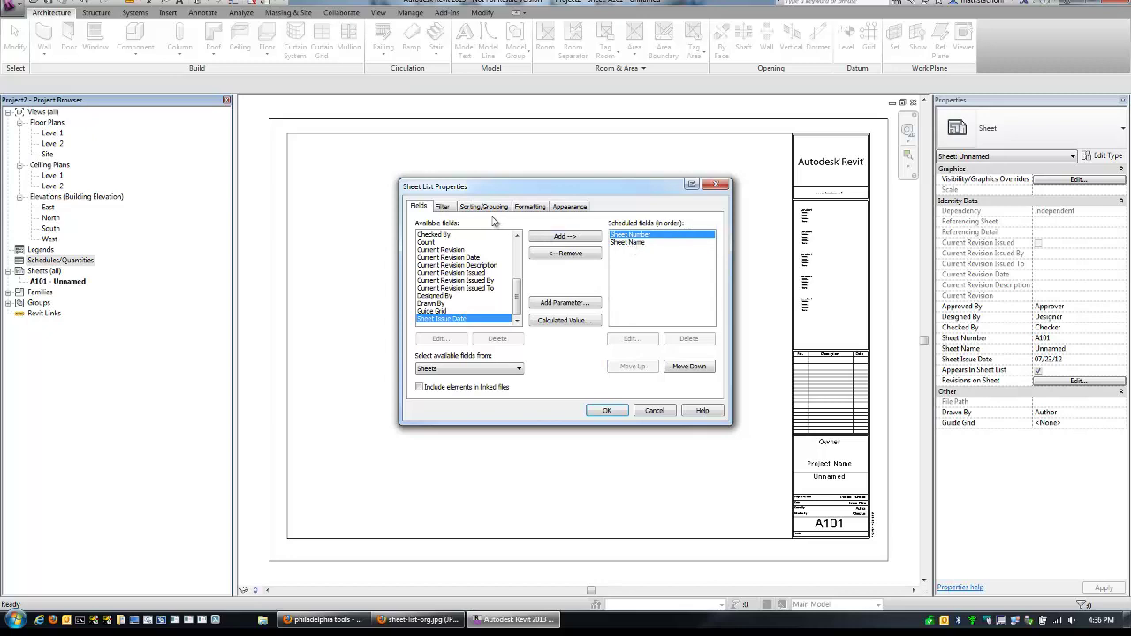
left_click(605, 411)
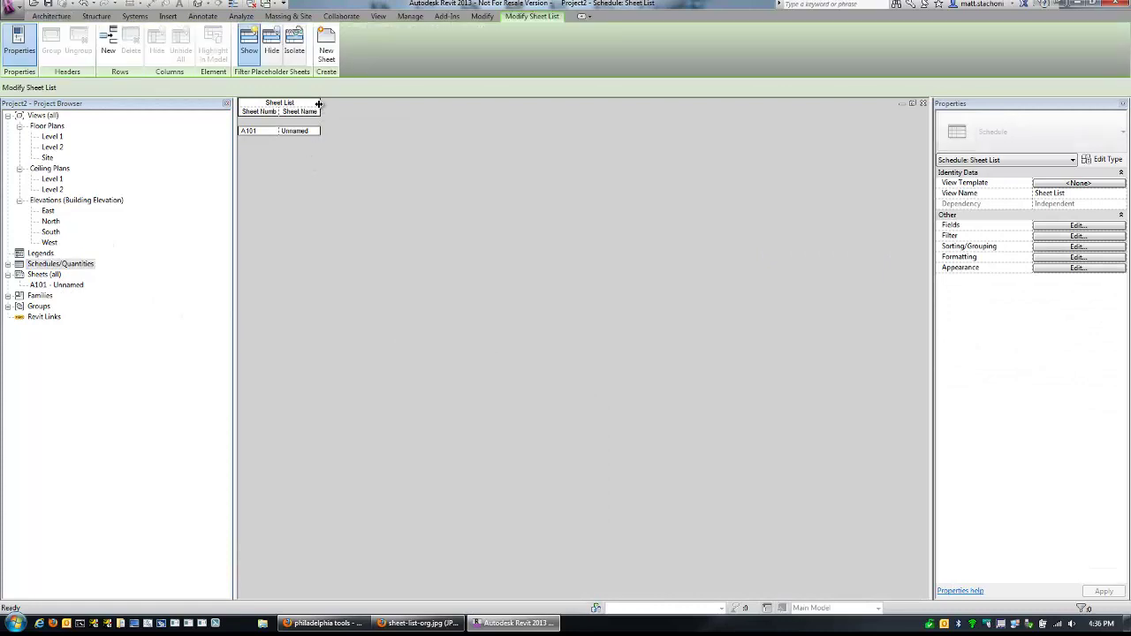
Widen the Sheet Name column, name A101 FLOOR PLANS, and add A102 FLOOR PLANS
left_click_drag(319, 104, 441, 104)
left_click(373, 132)
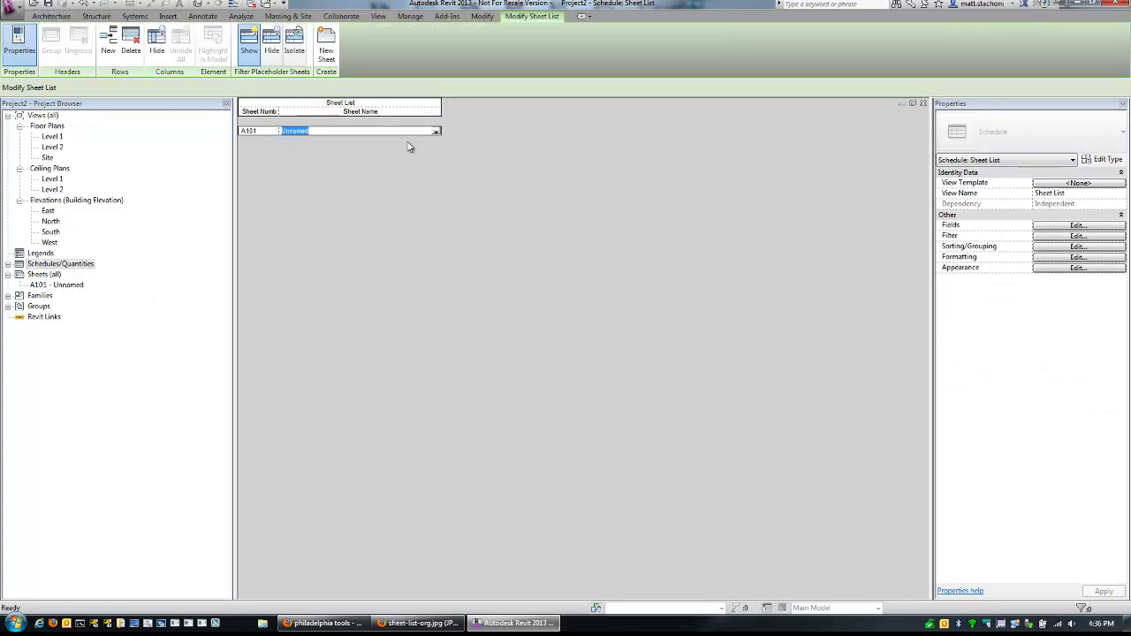
type("FLOOR PLANS")
left_click(108, 40)
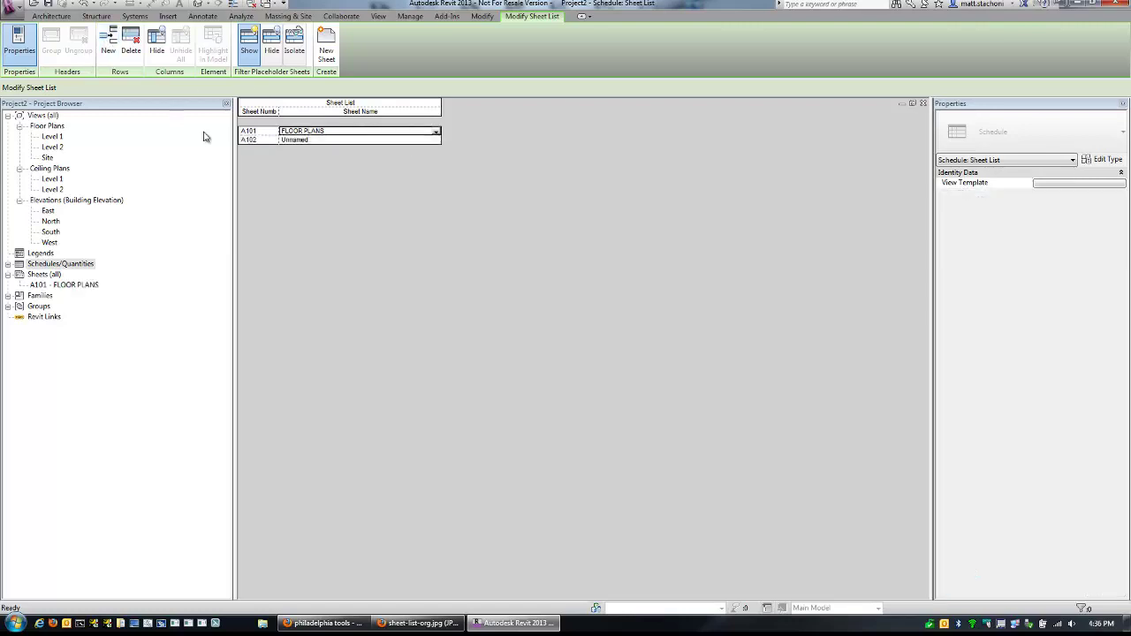
type("F")
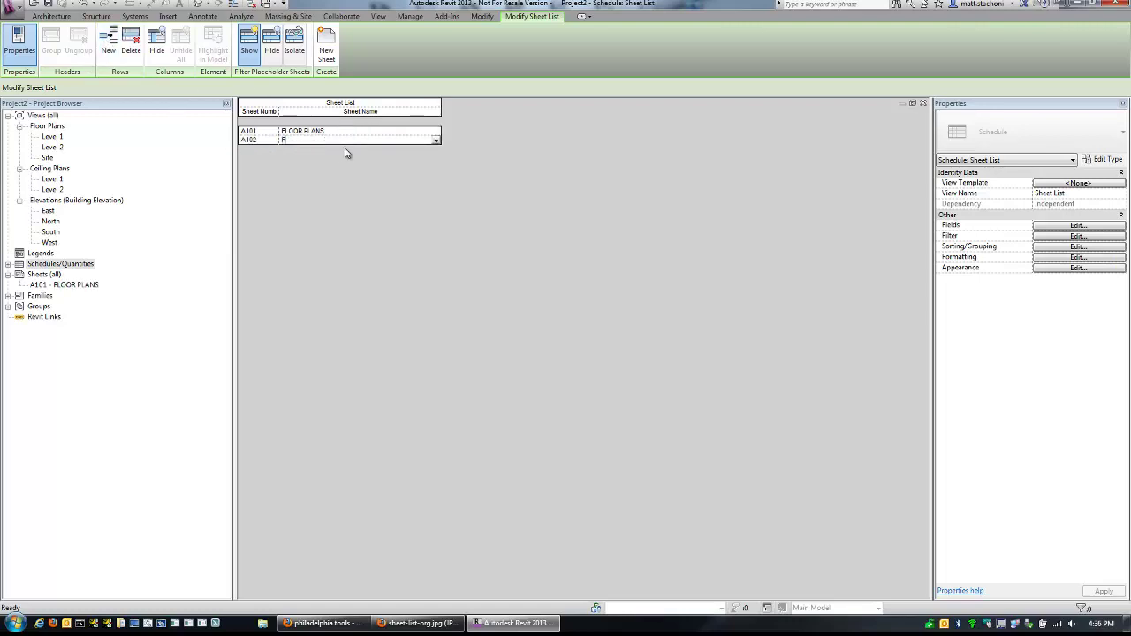
type("LOOR PLANS")
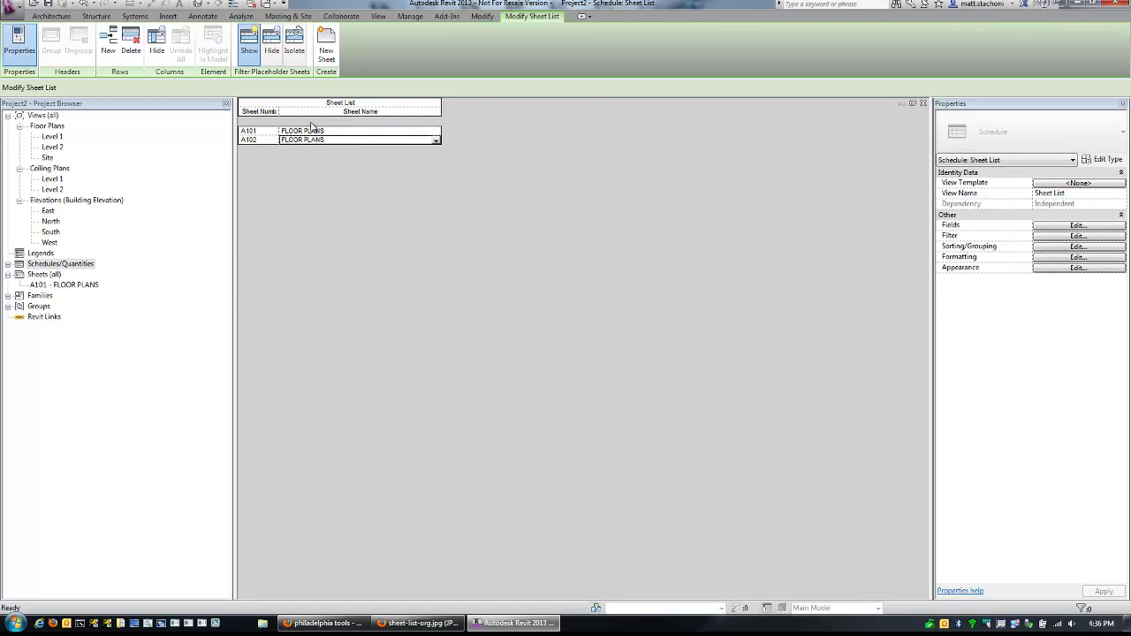
Add placeholder row A201 and name it EXTERIOR ELEVATIONS
left_click(108, 40)
left_click(336, 150)
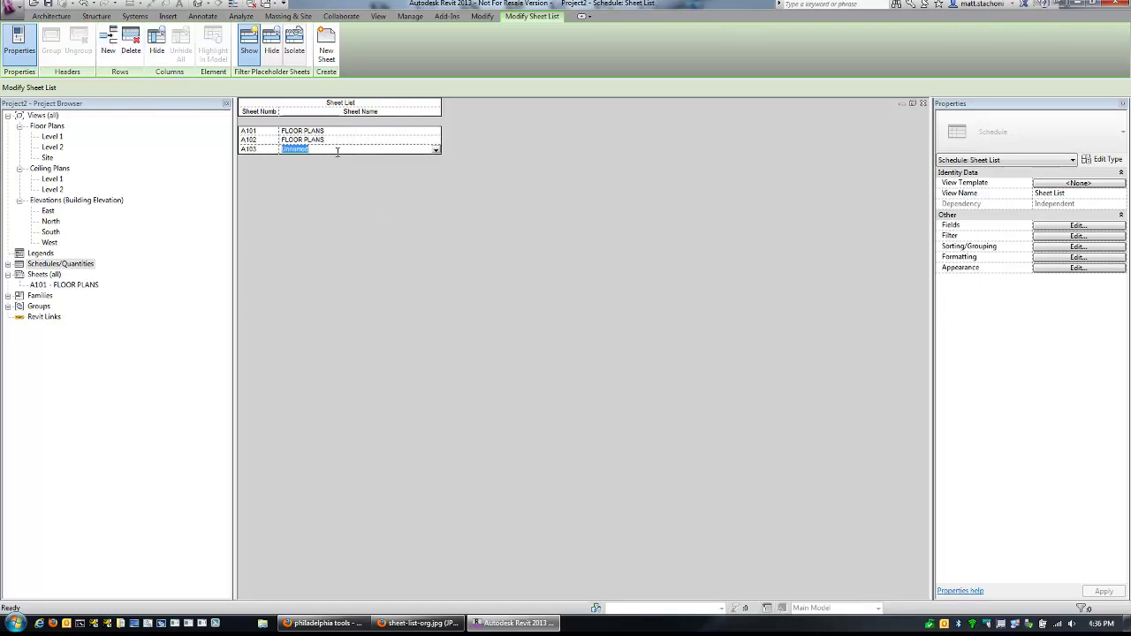
left_click(266, 150)
key("Tab")
type("EXTERIOR EL")
Add row A202 and finish naming the placeholder rows through G101
left_click(108, 44)
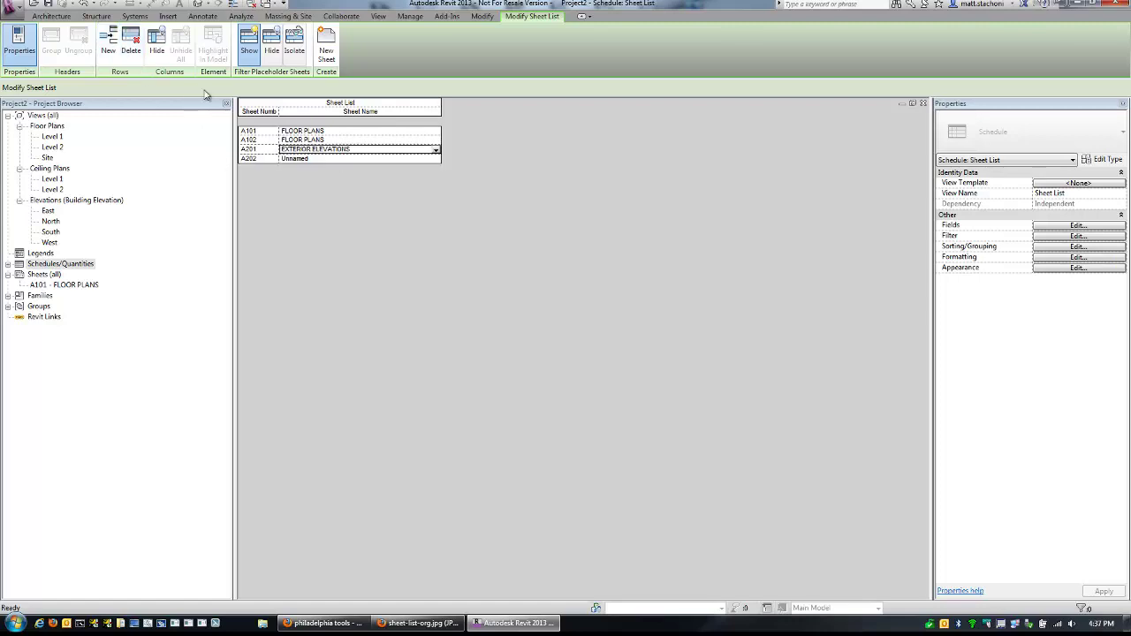
left_click(317, 159)
type("E")
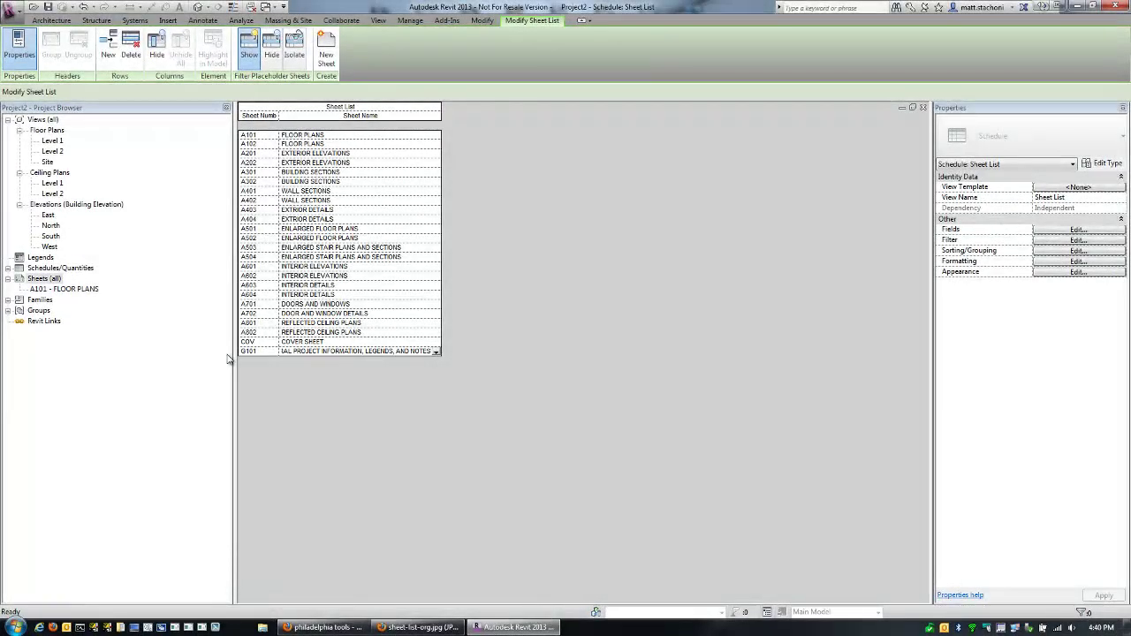
key("Return")
Create real sheets from all placeholder rows through G101 and widen the Project Browser
right_click(50, 281)
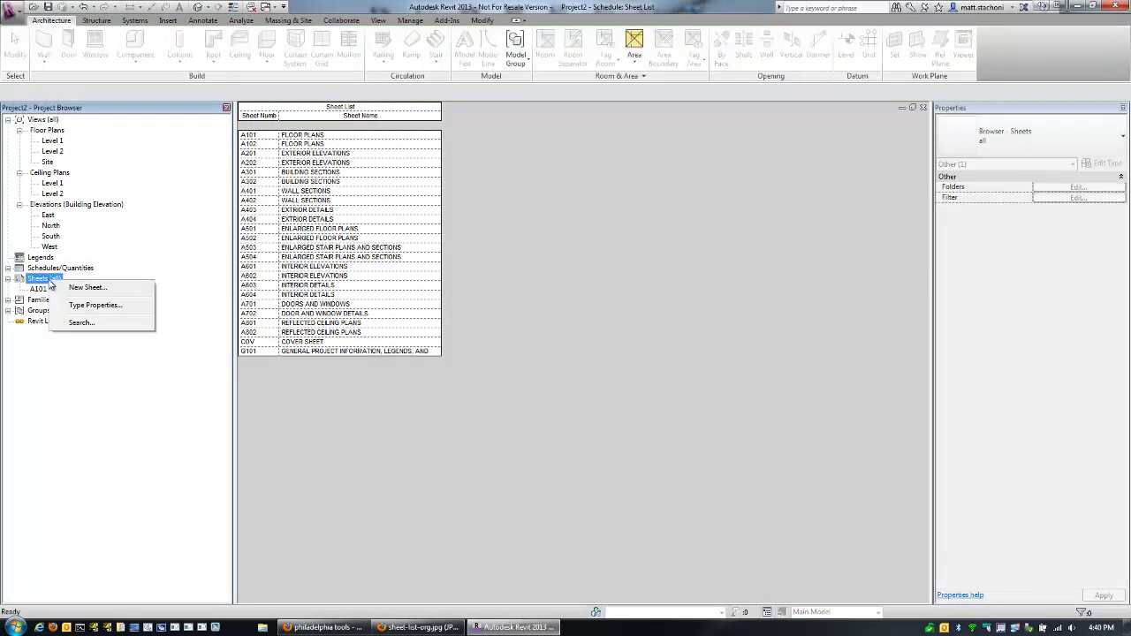
left_click(84, 287)
scroll(481, 354, "down", 4)
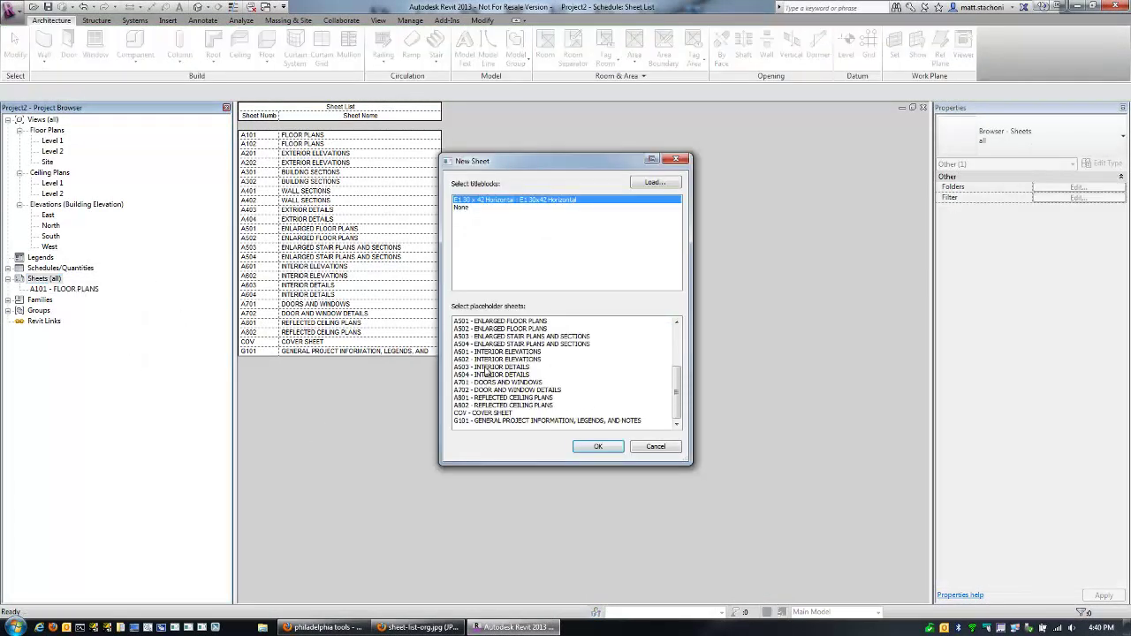
left_click(482, 421, "shift")
left_click(597, 446)
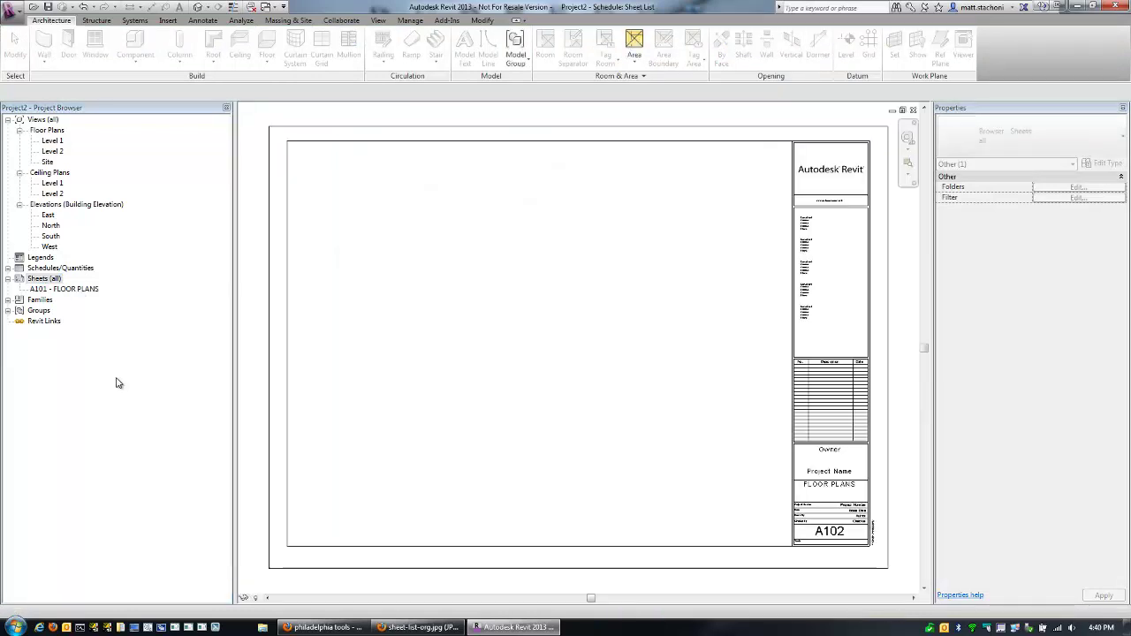
left_click_drag(235, 270, 275, 268)
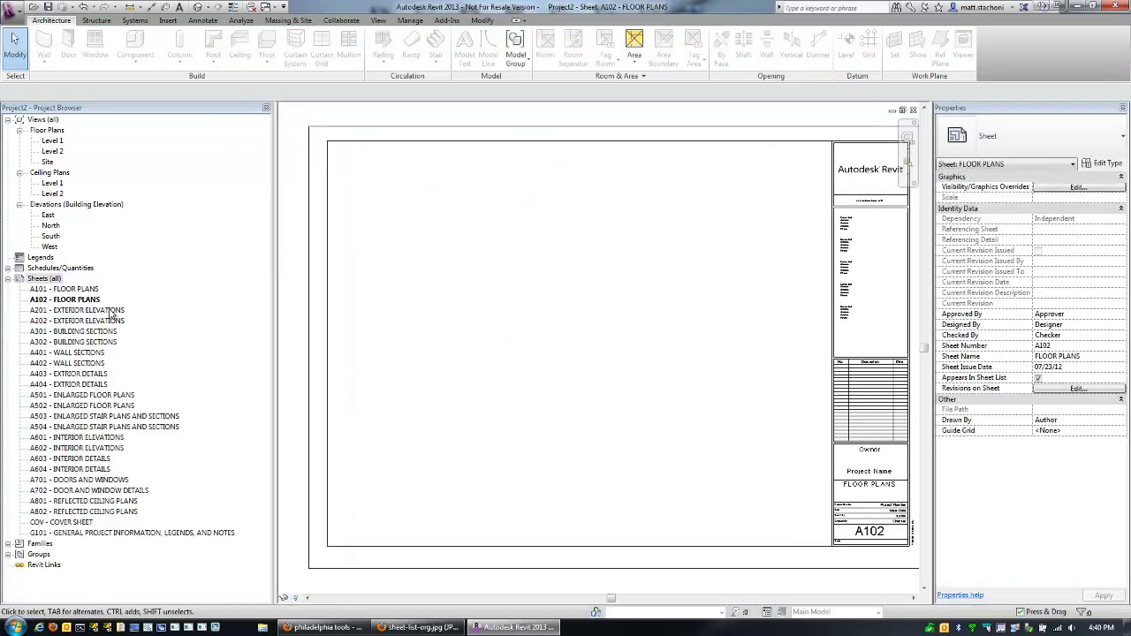
left_click(49, 278)
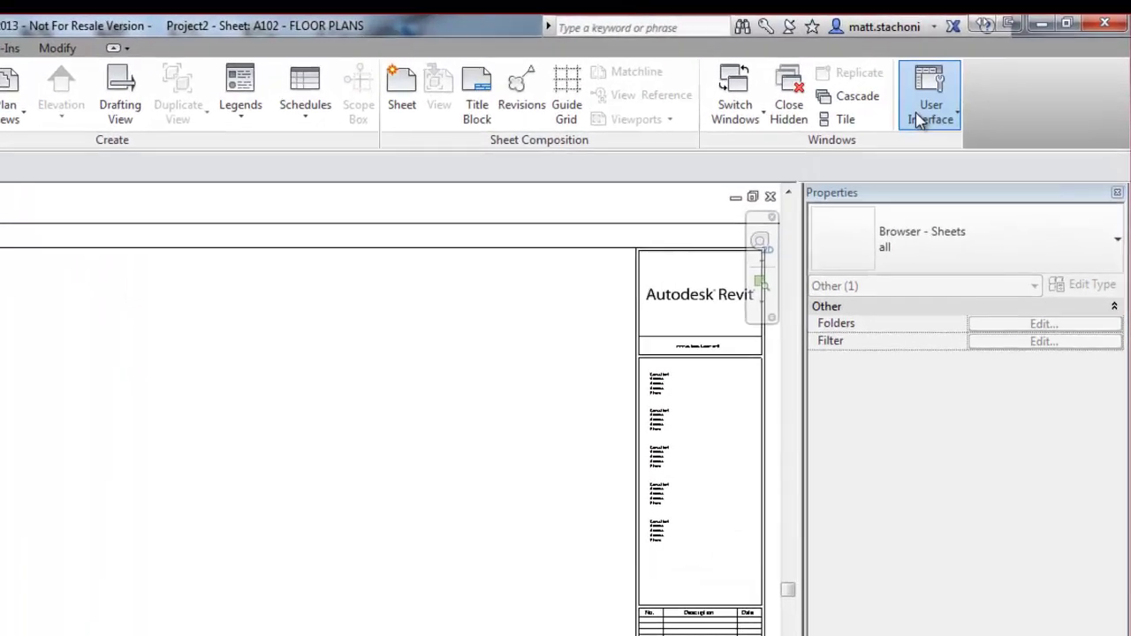
In Browser Organization for sheets, check Sheet Prefix grouped by 2 leading characters
left_click(1008, 51)
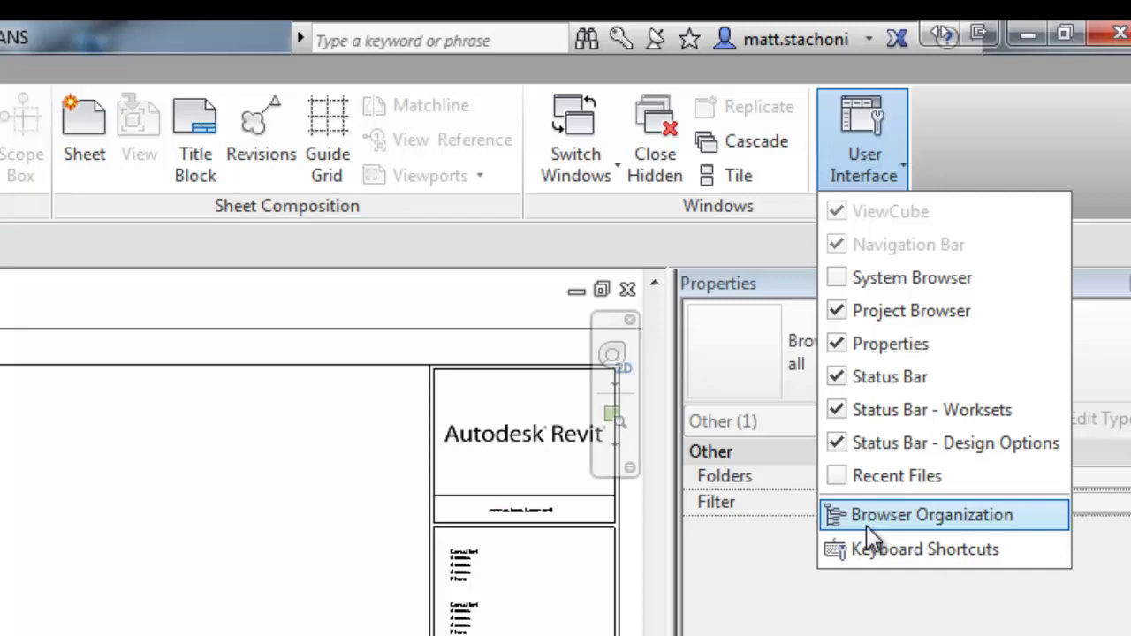
left_click(868, 521)
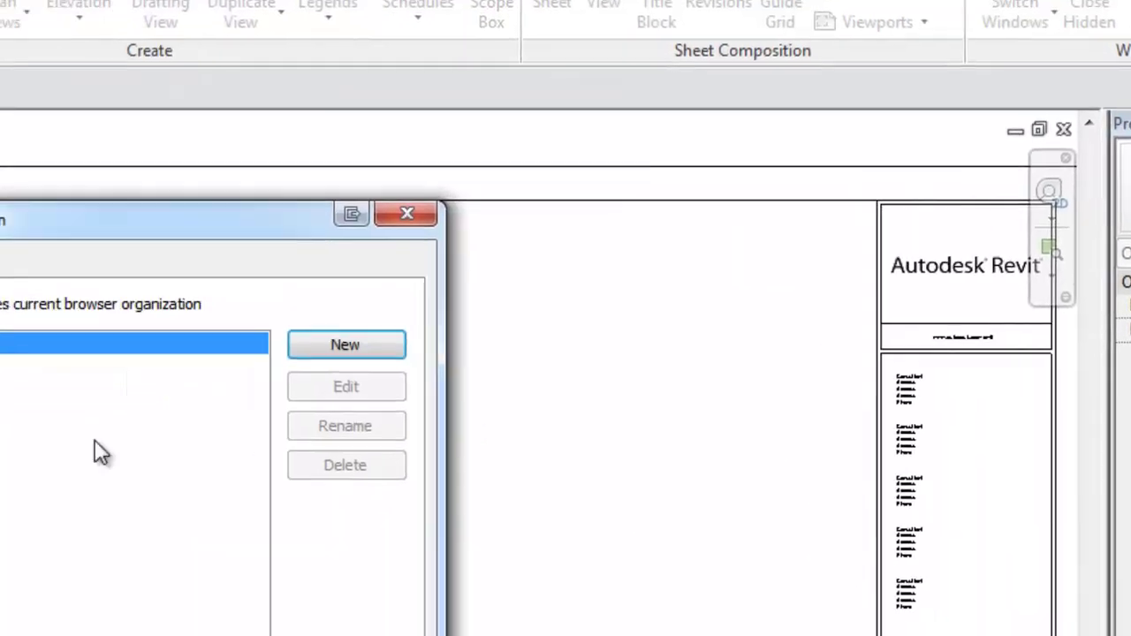
left_click(412, 109)
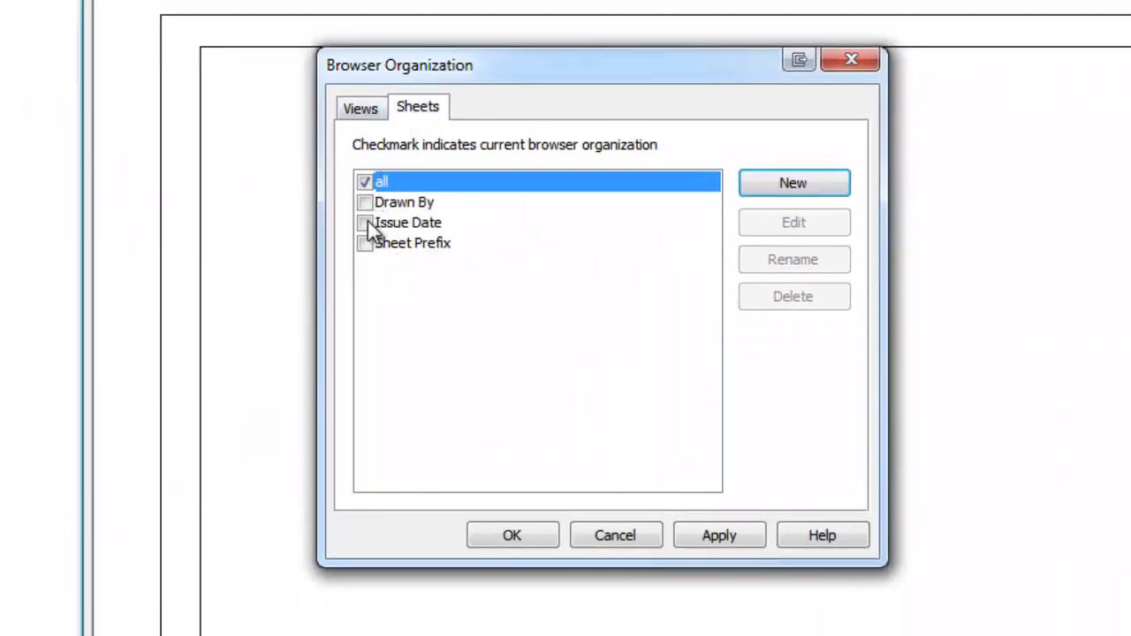
left_click(365, 244)
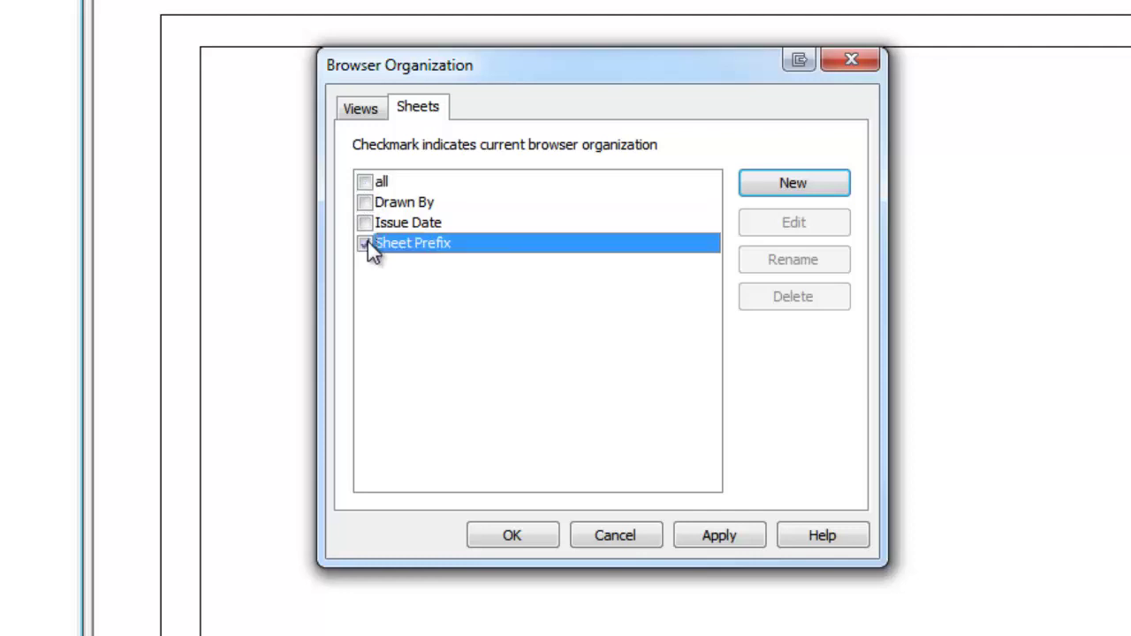
left_click(769, 223)
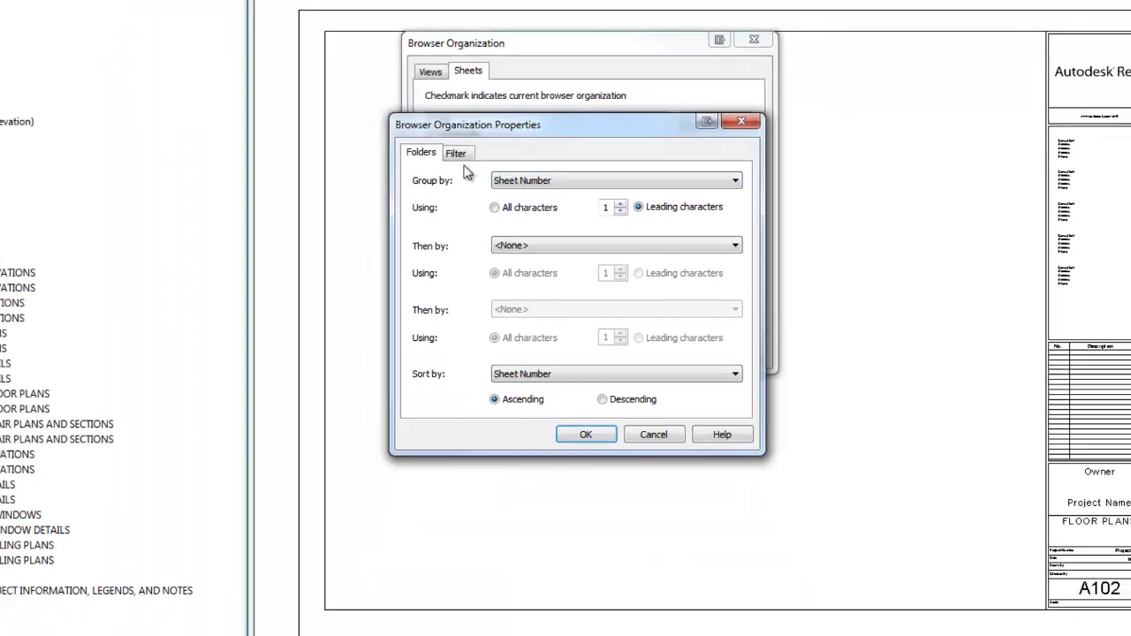
left_click(618, 204)
left_click(575, 437)
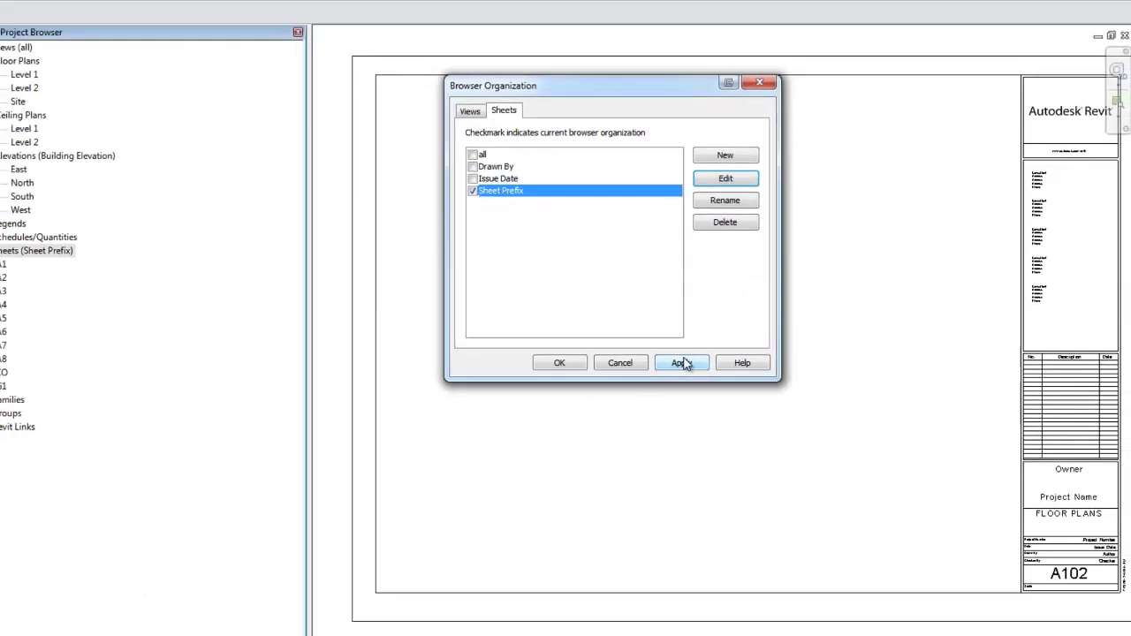
Apply the organization and expand the sheet folders G1, CO and A8 through A1
left_click(560, 362)
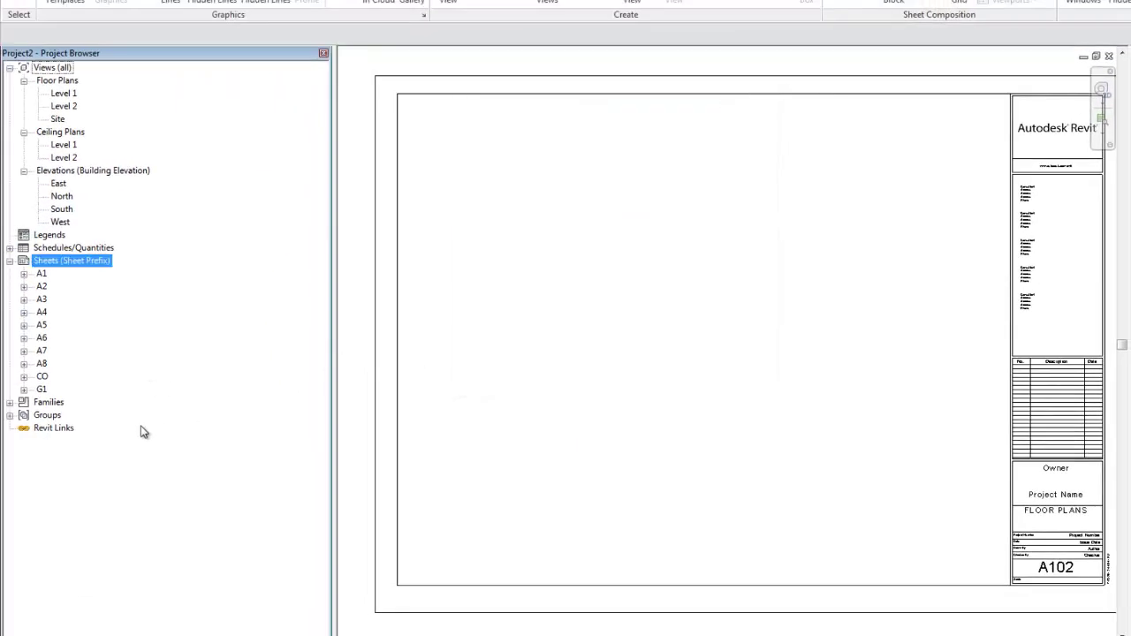
left_click(24, 388)
left_click(24, 376)
left_click(24, 363)
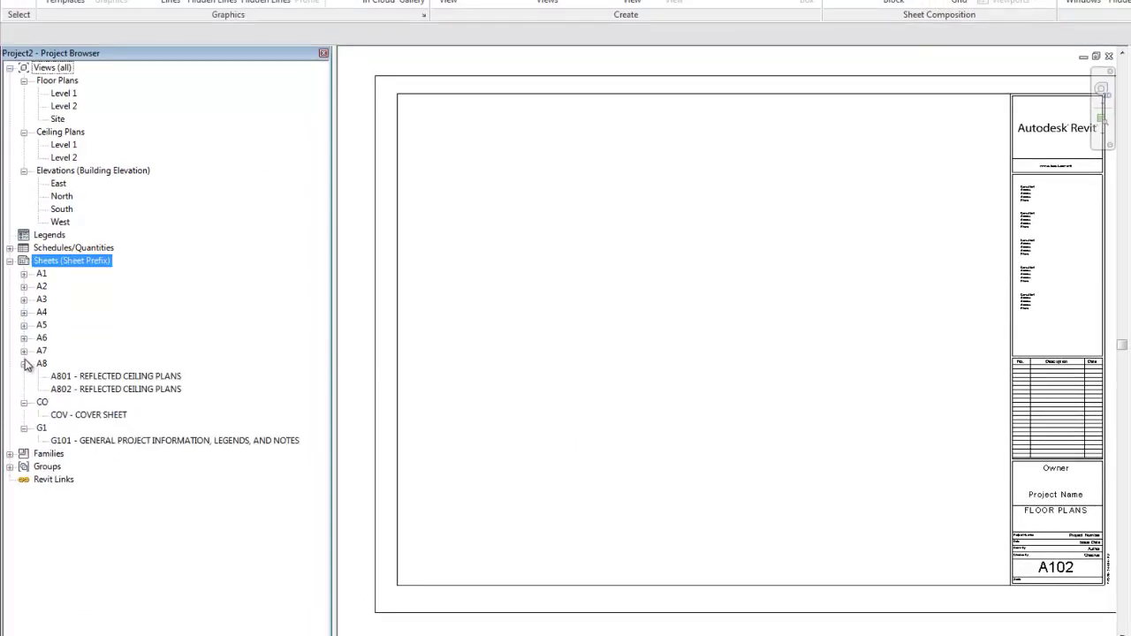
left_click(24, 351)
left_click(23, 338)
left_click(24, 325)
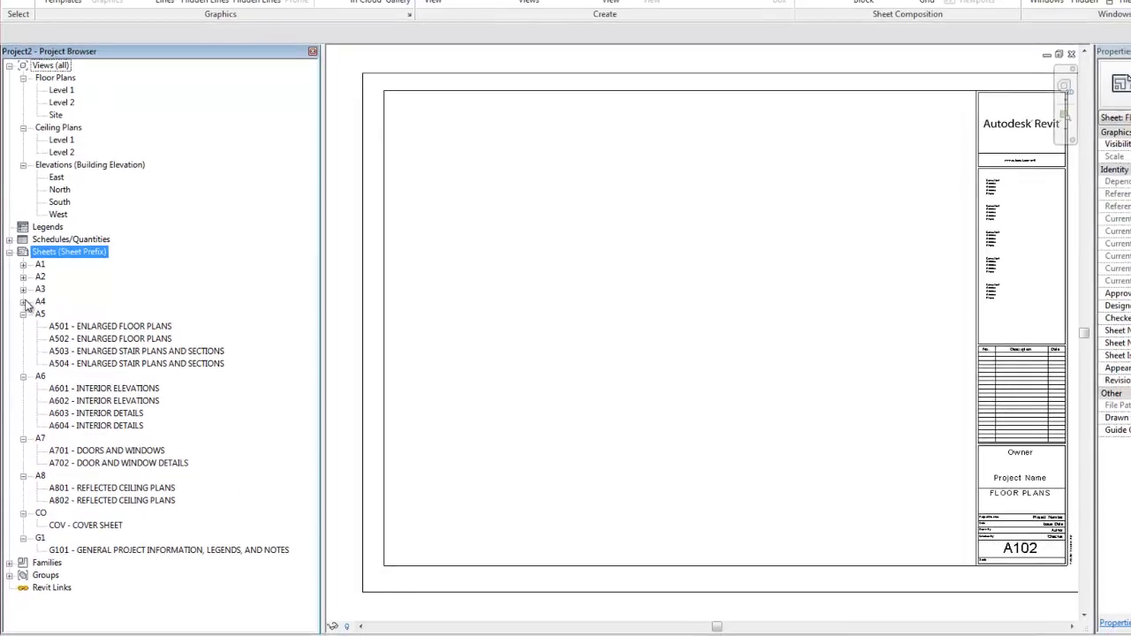
left_click(24, 302)
left_click(23, 289)
left_click(24, 277)
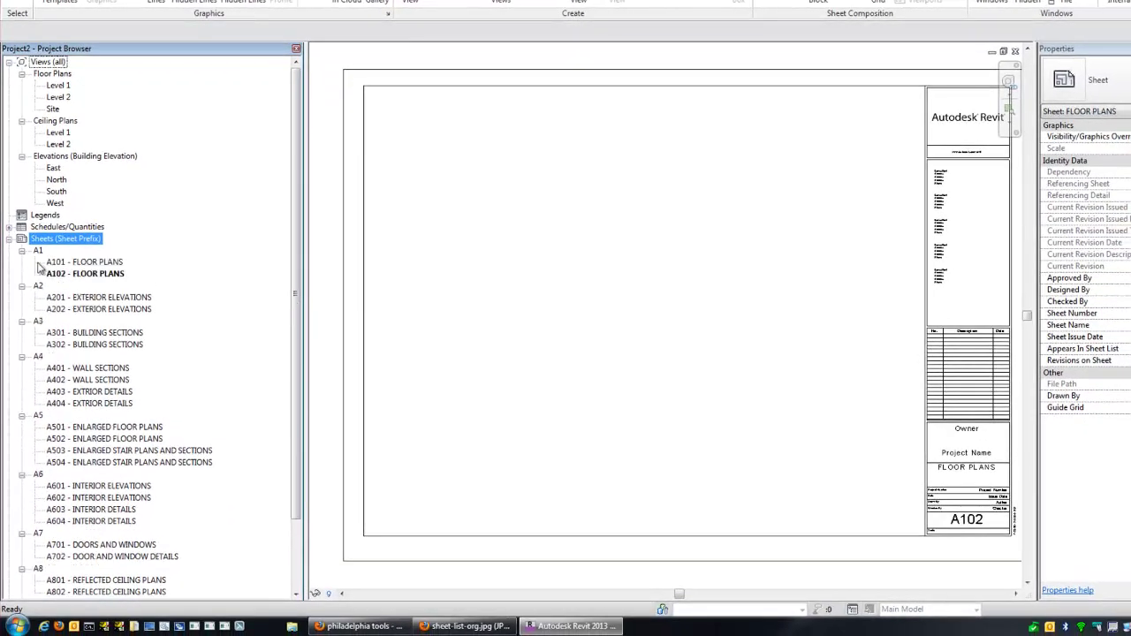
left_click(24, 264)
Expand Schedules/Quantities to reveal the Sheet List schedule
scroll(62, 327, "down", 1)
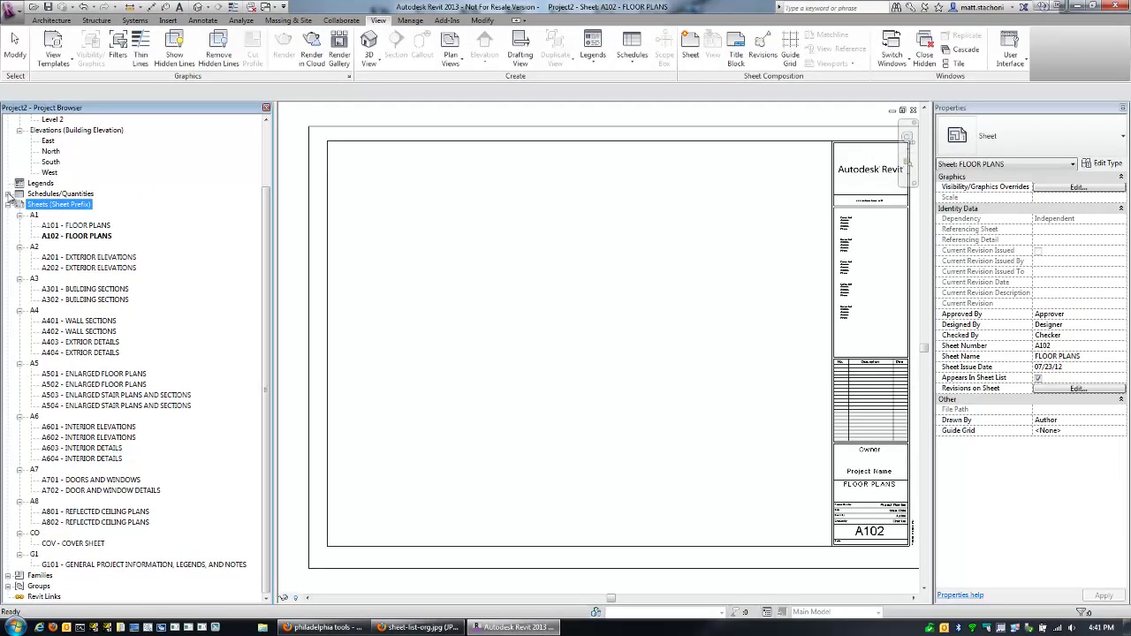
left_click(8, 193)
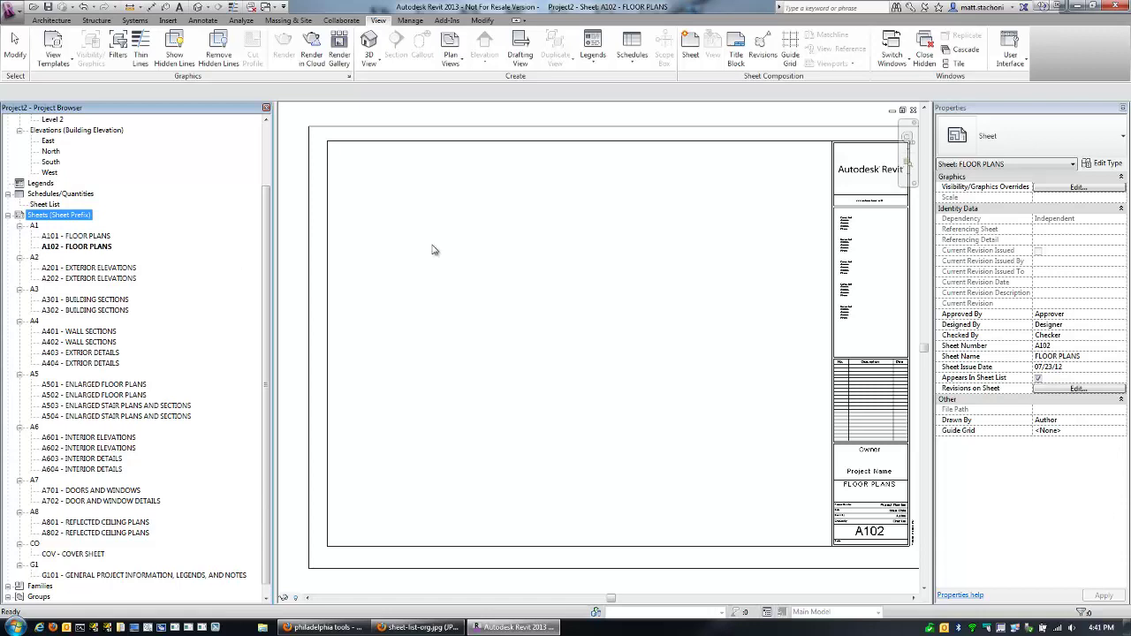
left_click(328, 199)
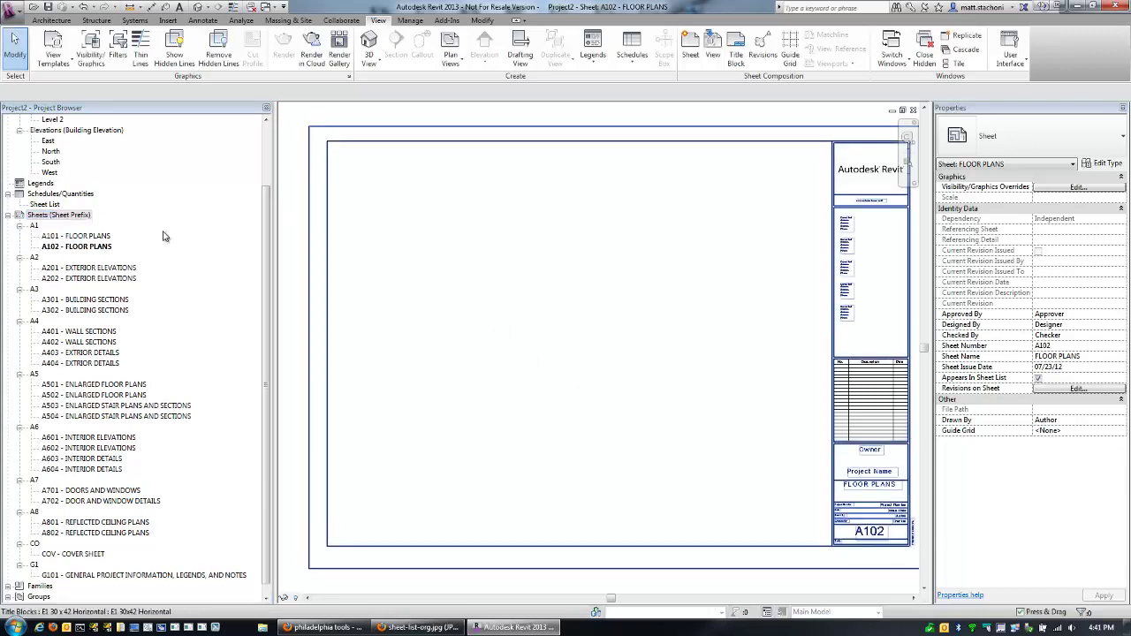
Open Sheet List and add a text parameter Sheet Grouping Name under Other, moved to the top
right_click(53, 206)
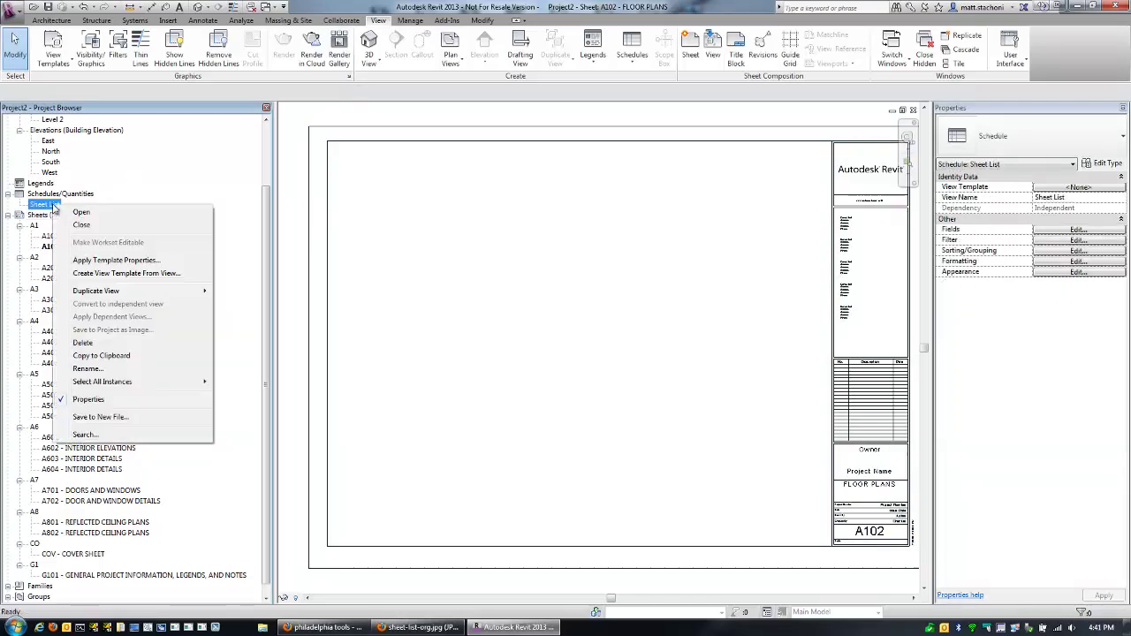
left_click(81, 212)
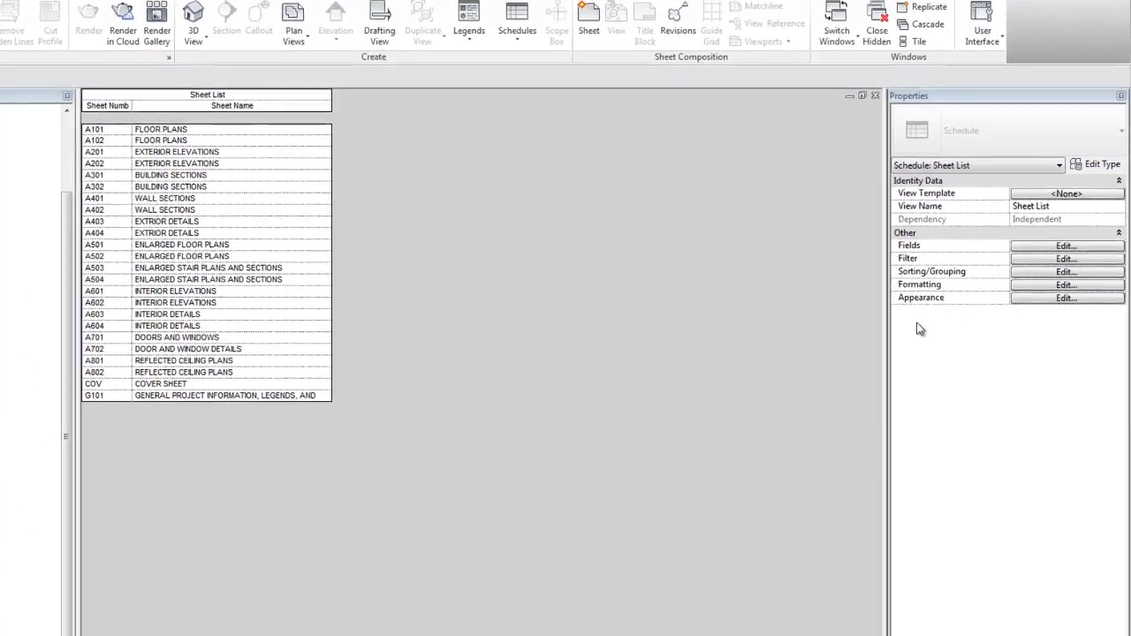
left_click(1066, 246)
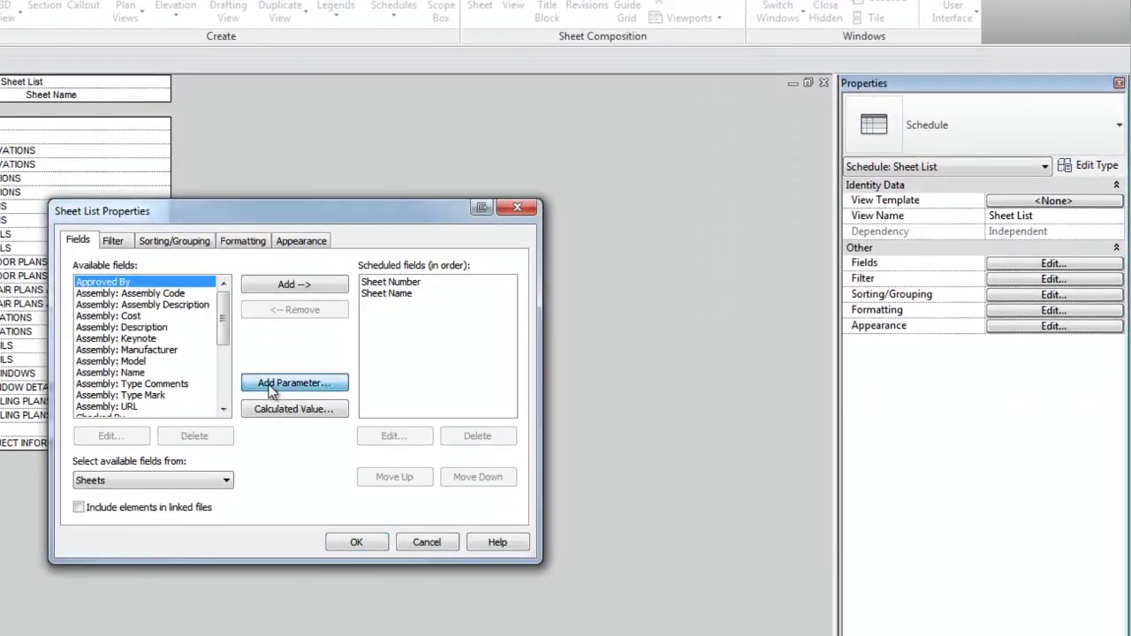
left_click(271, 390)
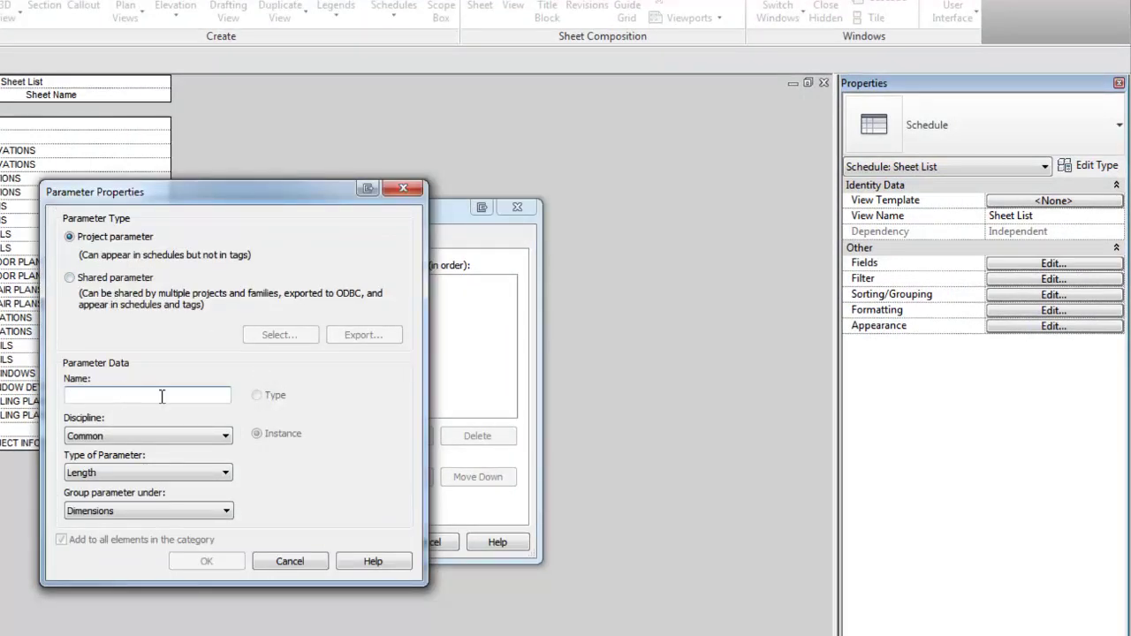
type("Sheet Grouping Name")
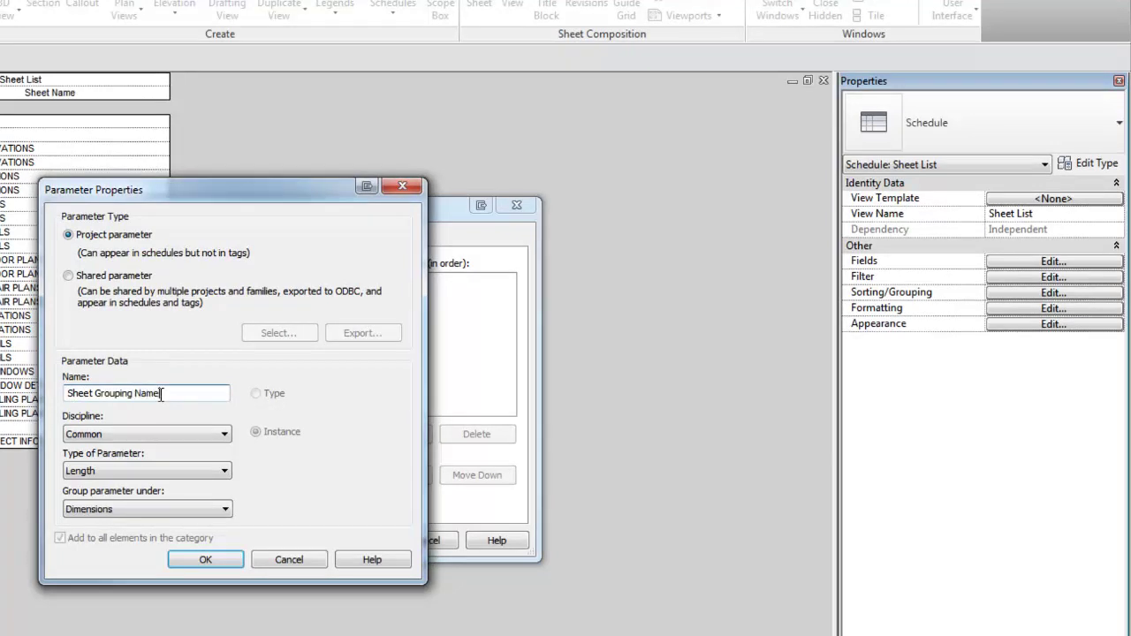
left_click(139, 471)
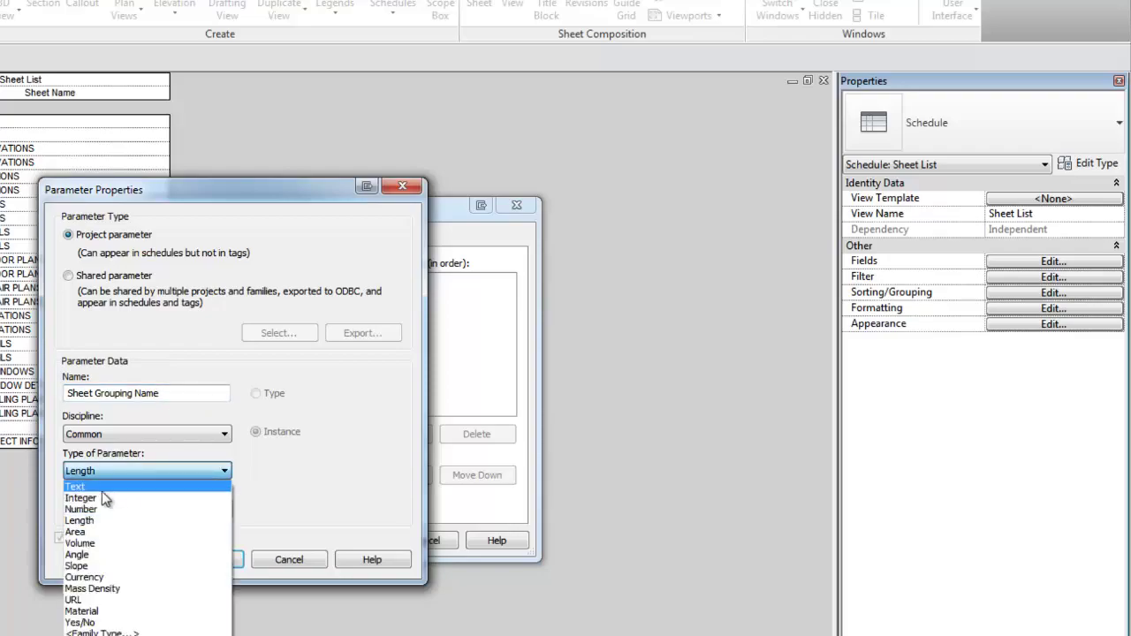
left_click(102, 491)
left_click(132, 509)
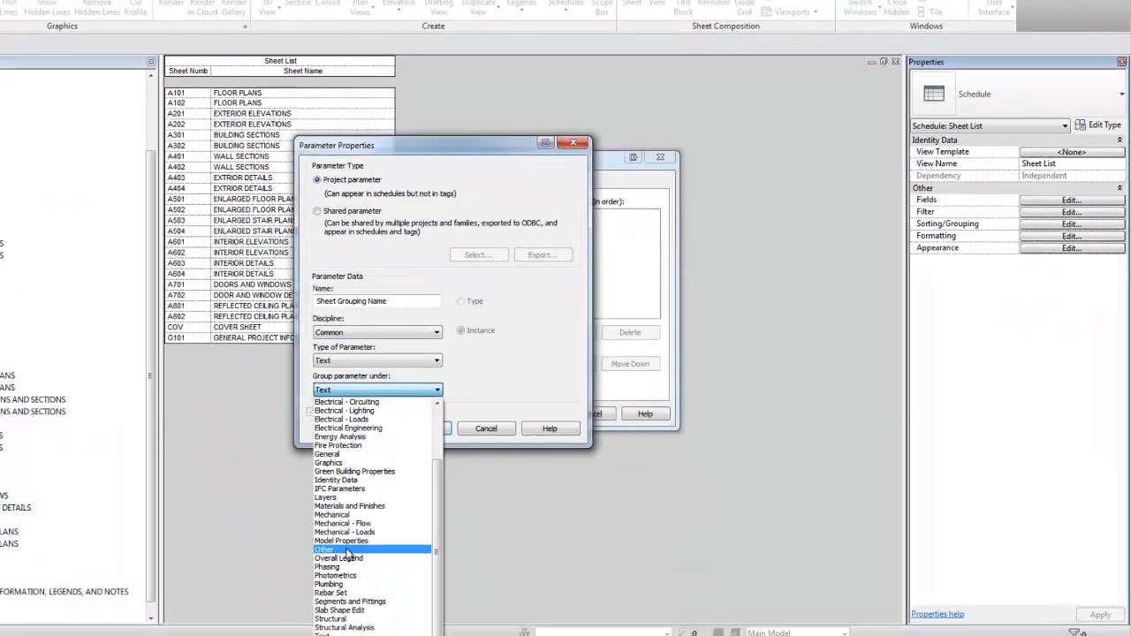
left_click(403, 546)
left_click(445, 413)
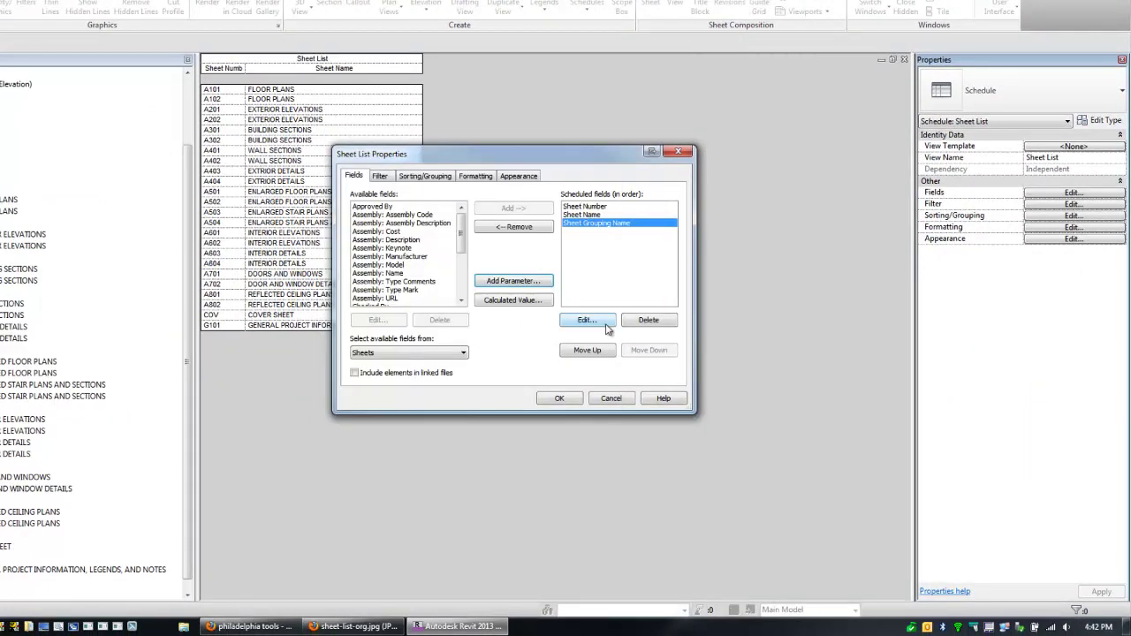
left_click(587, 350)
left_click(588, 349)
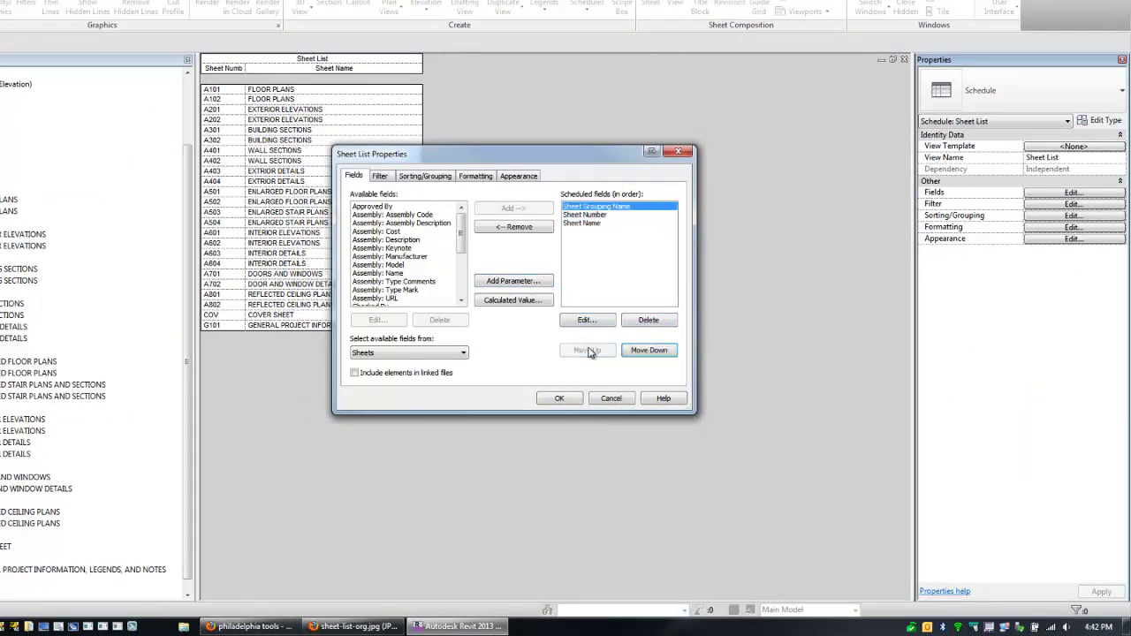
Add a second text parameter named Sheet Schedule Grouping to the schedule fields
left_click(511, 281)
type("Sheet Sche")
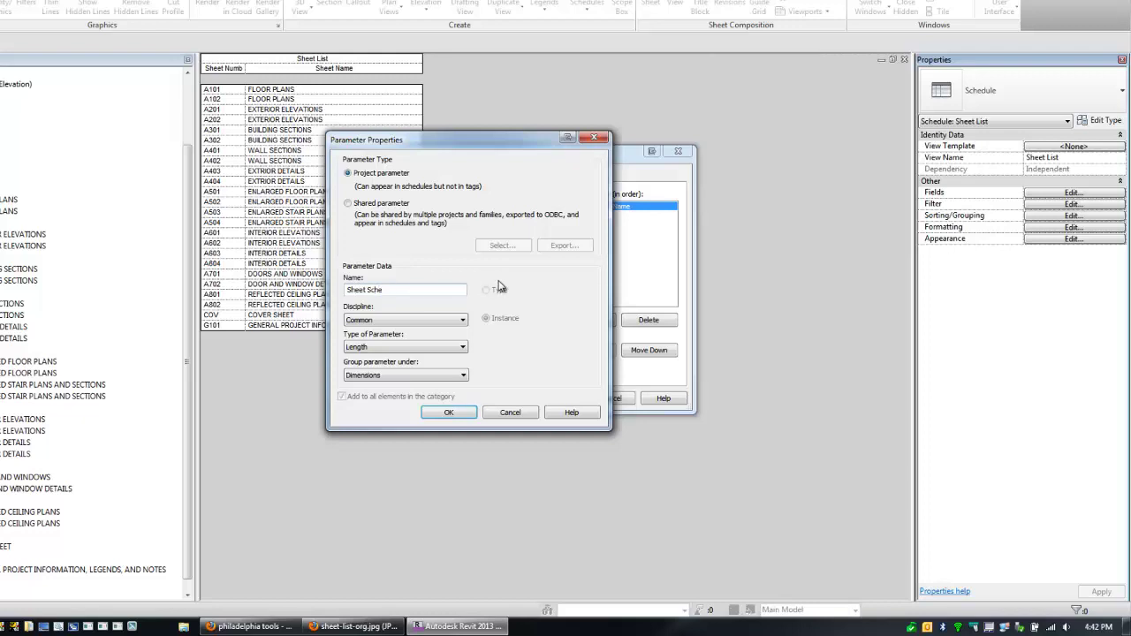
type("dule Grouping")
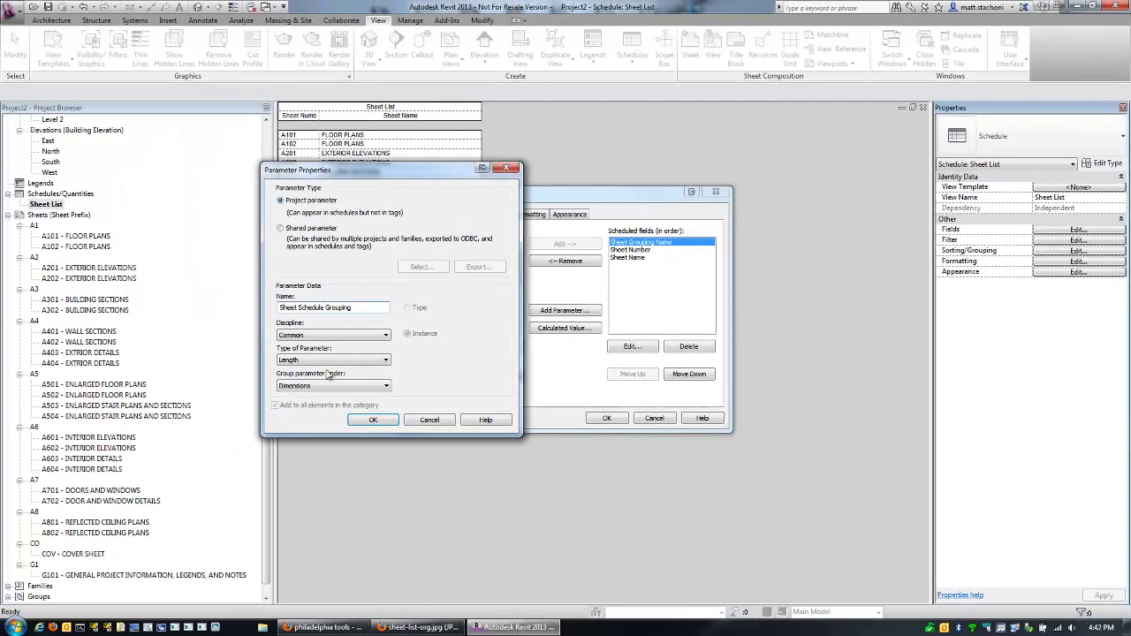
left_click(311, 363)
left_click(309, 372)
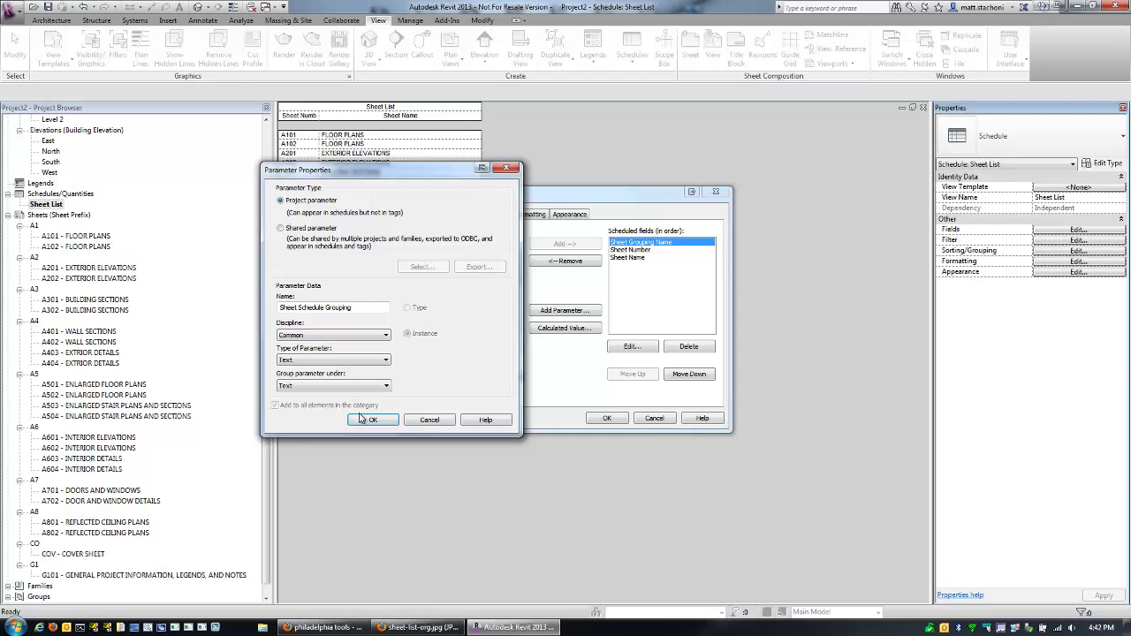
left_click(338, 387)
left_click(316, 528)
left_click(373, 419)
Rename Sheet Grouping Name to Sheet List Grouping and apply the fields to the schedule
left_click(663, 242)
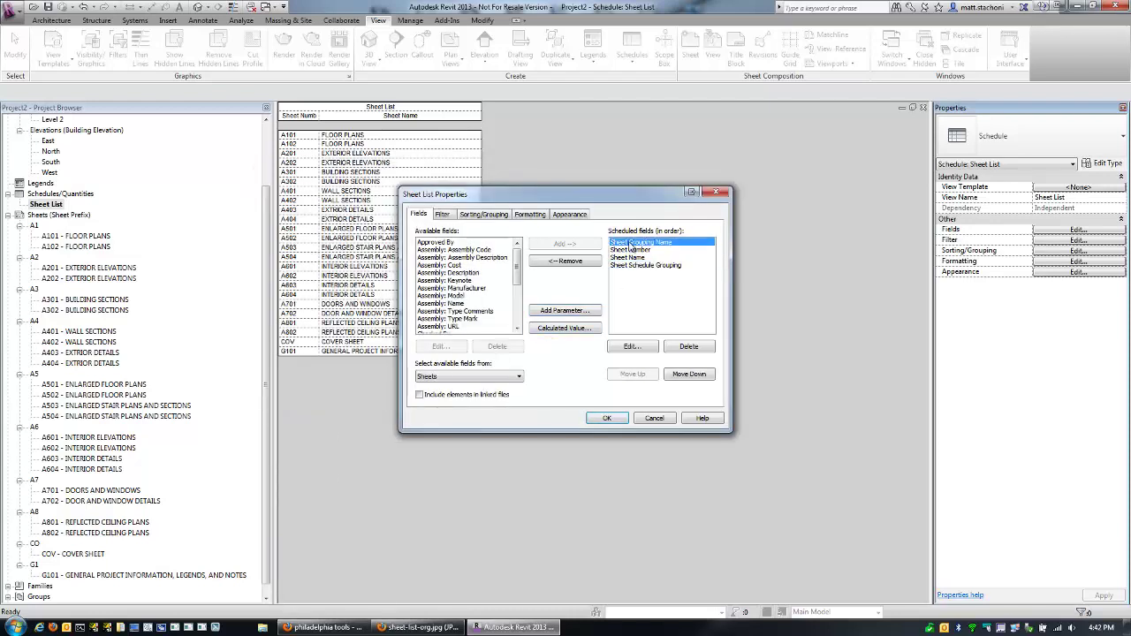
left_click(630, 346)
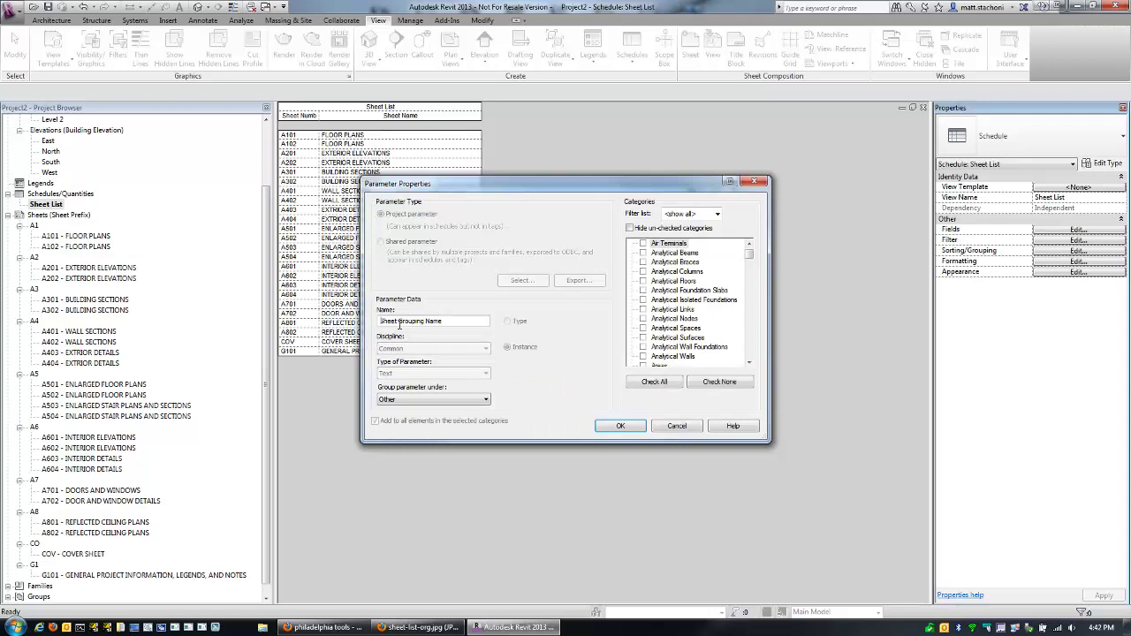
type("List")
left_click_drag(580, 185, 391, 193)
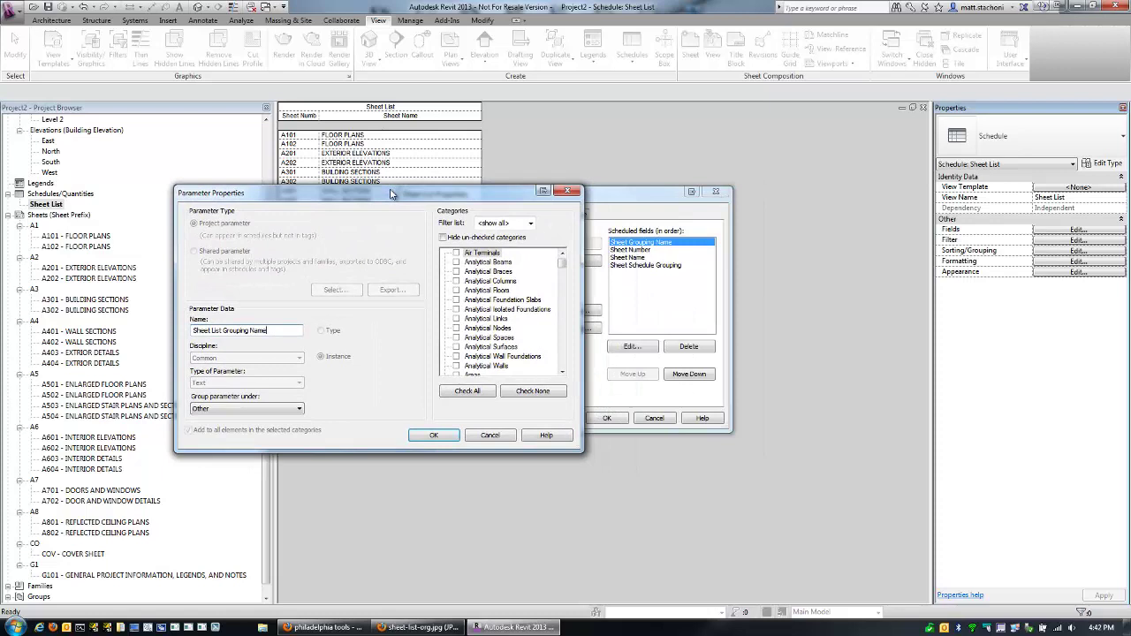
double_click(252, 330)
left_click(433, 435)
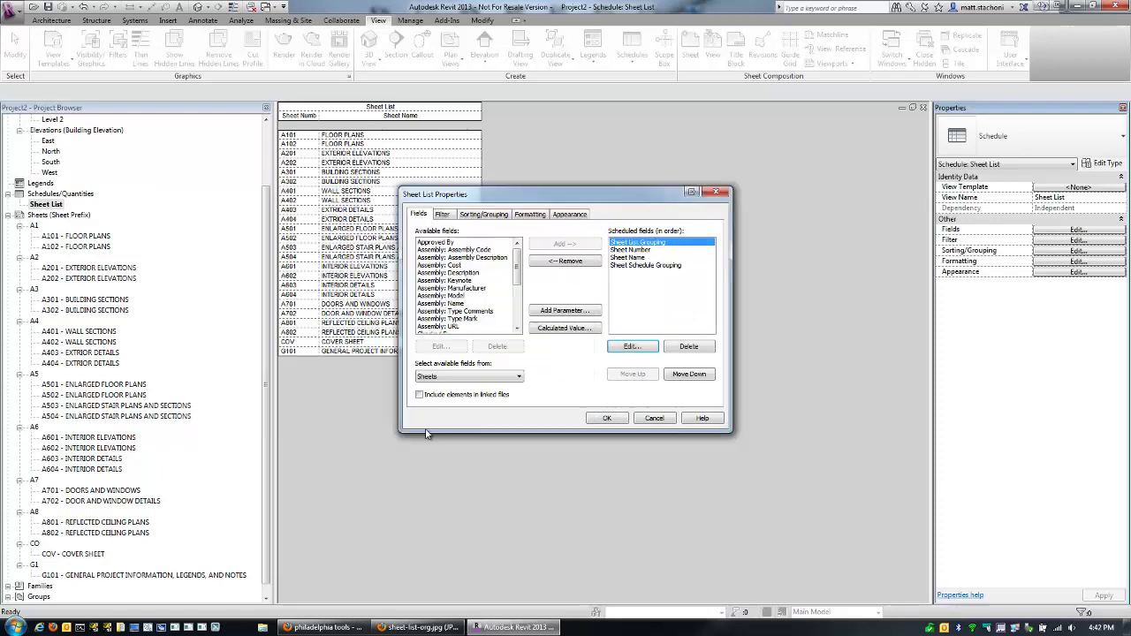
left_click(609, 419)
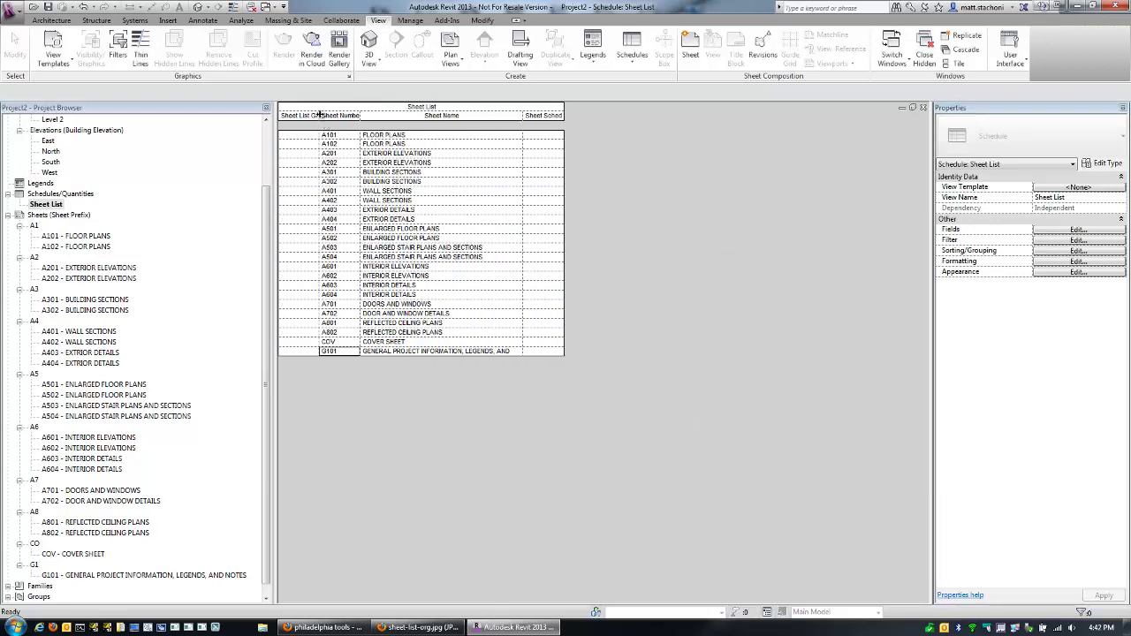
Widen the Sheet List Grouping, Sheet Number and Sheet Schedule Grouping columns
left_click_drag(319, 115, 430, 115)
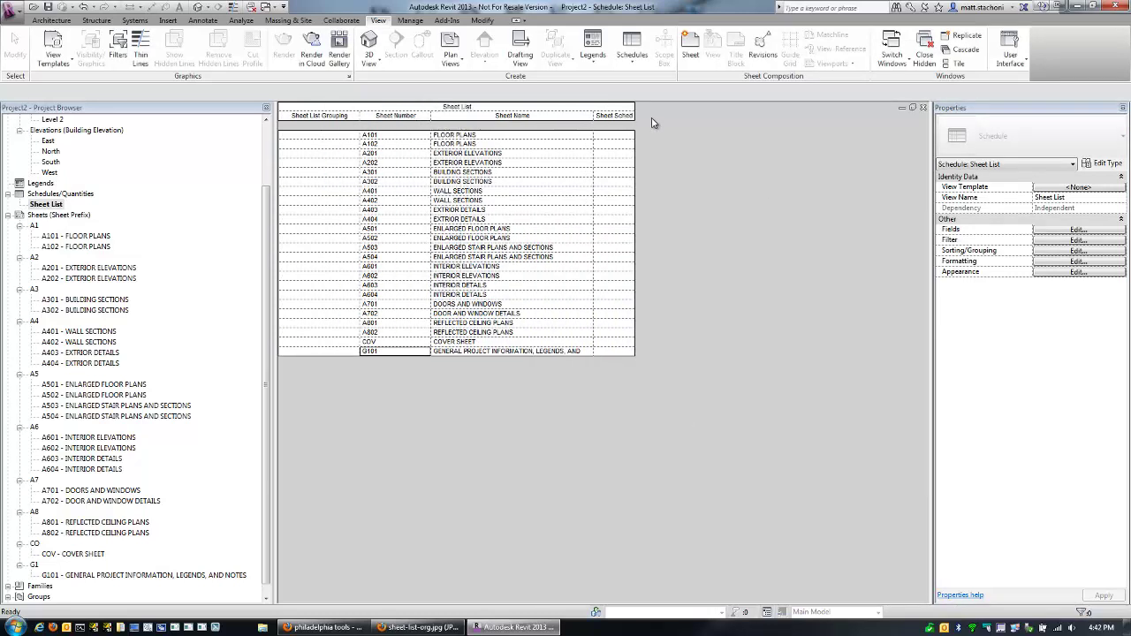
left_click_drag(635, 115, 770, 115)
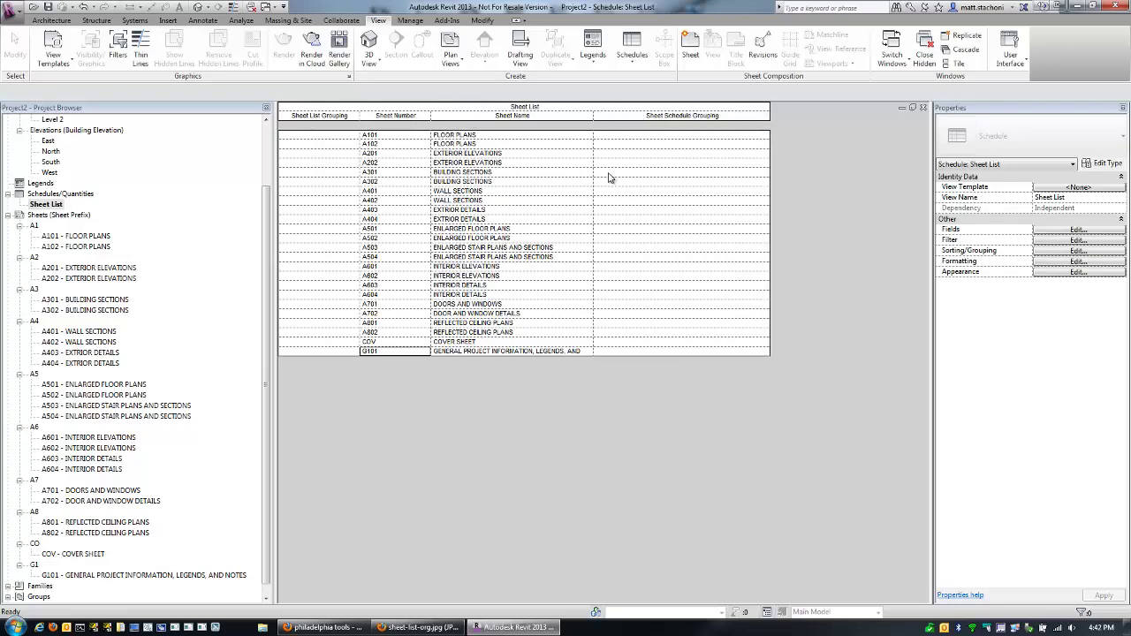
left_click(609, 135)
Move Sheet Schedule Grouping to the top of the field order and widen Sheet Name
left_click(1076, 229)
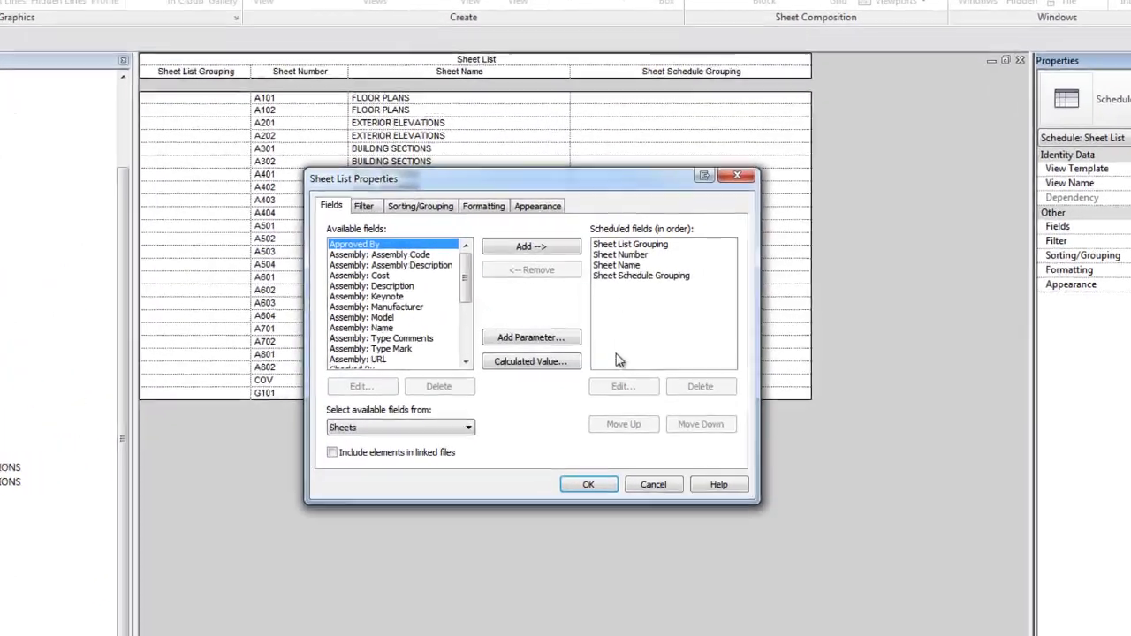
left_click(635, 263)
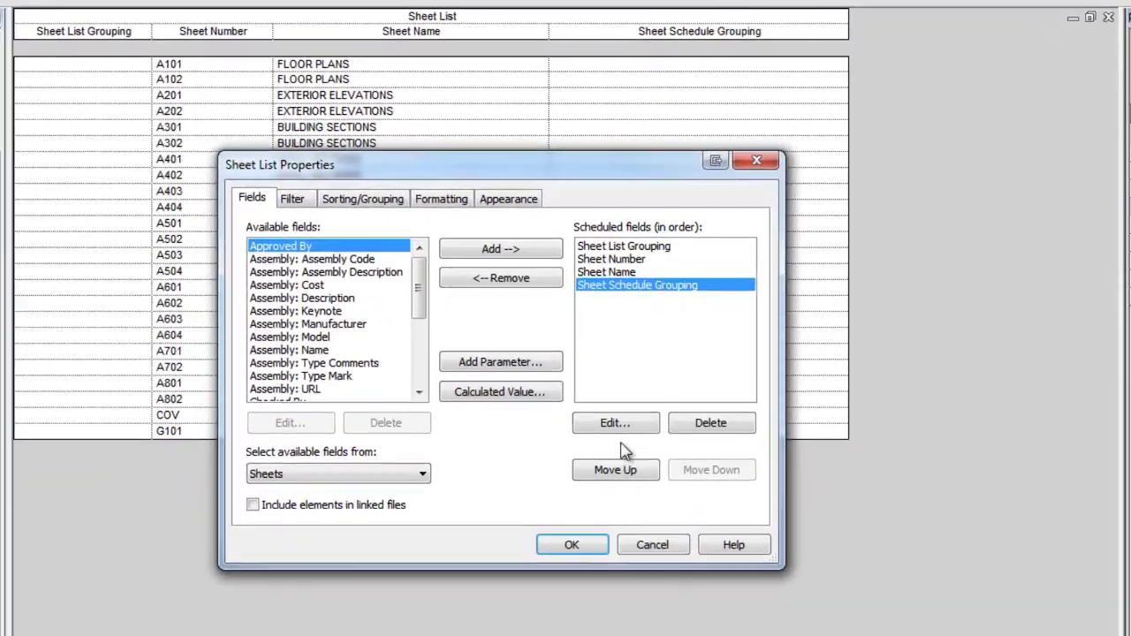
left_click(627, 448)
left_click(627, 448)
left_click(626, 474)
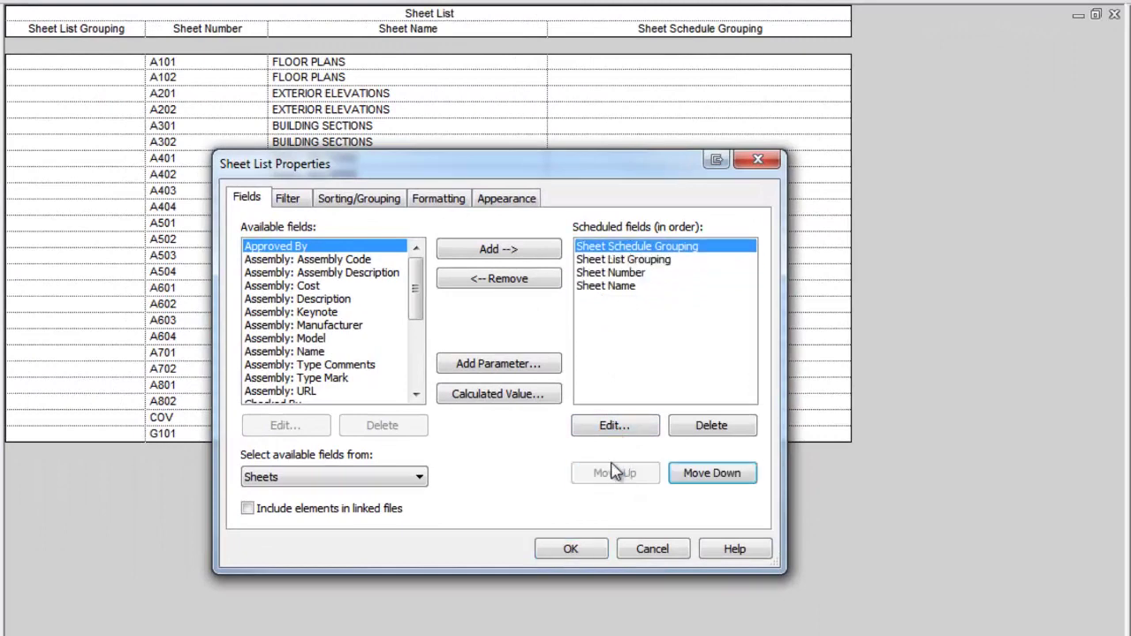
left_click(586, 556)
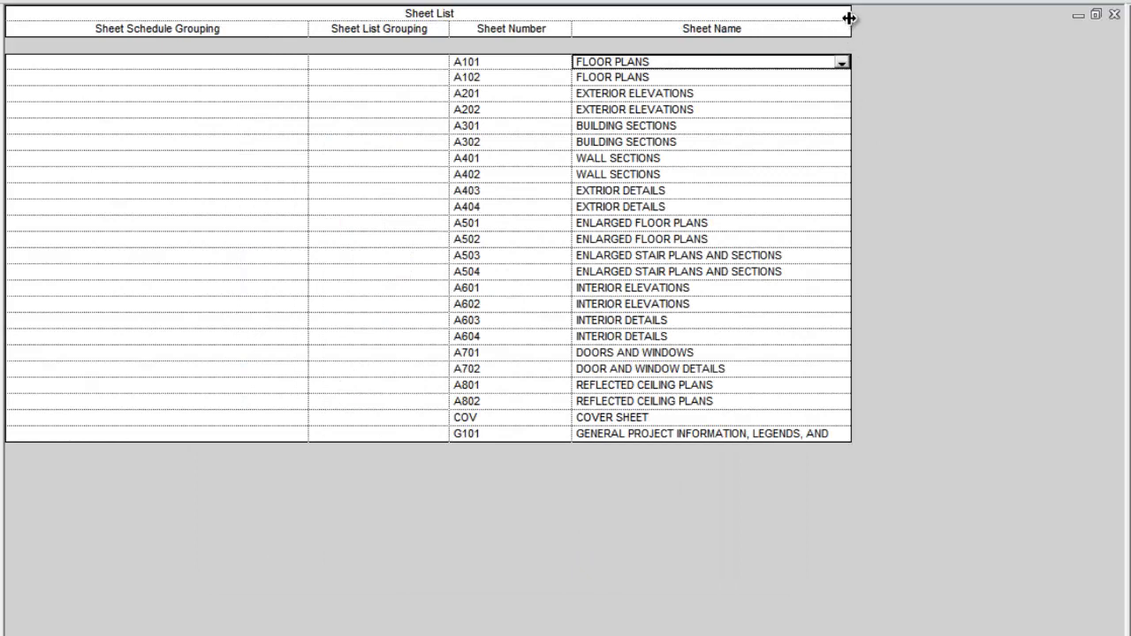
left_click_drag(850, 19, 939, 19)
Set the Sheet Schedule Grouping of COV and G101 to GENERAL INFORMATION
left_click(188, 61)
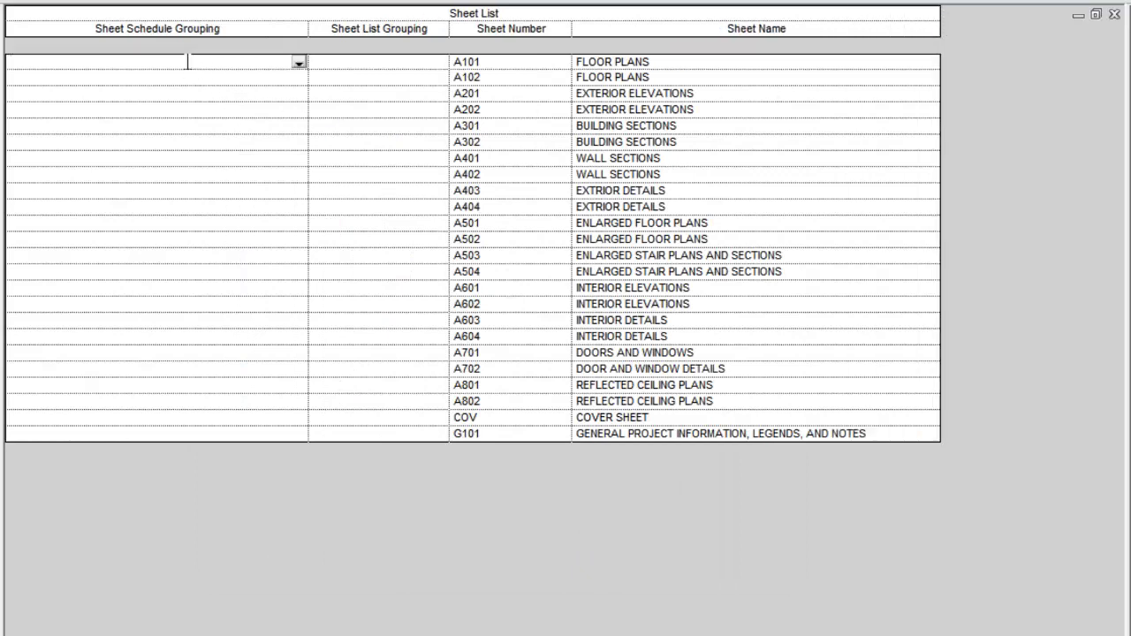
left_click(138, 413)
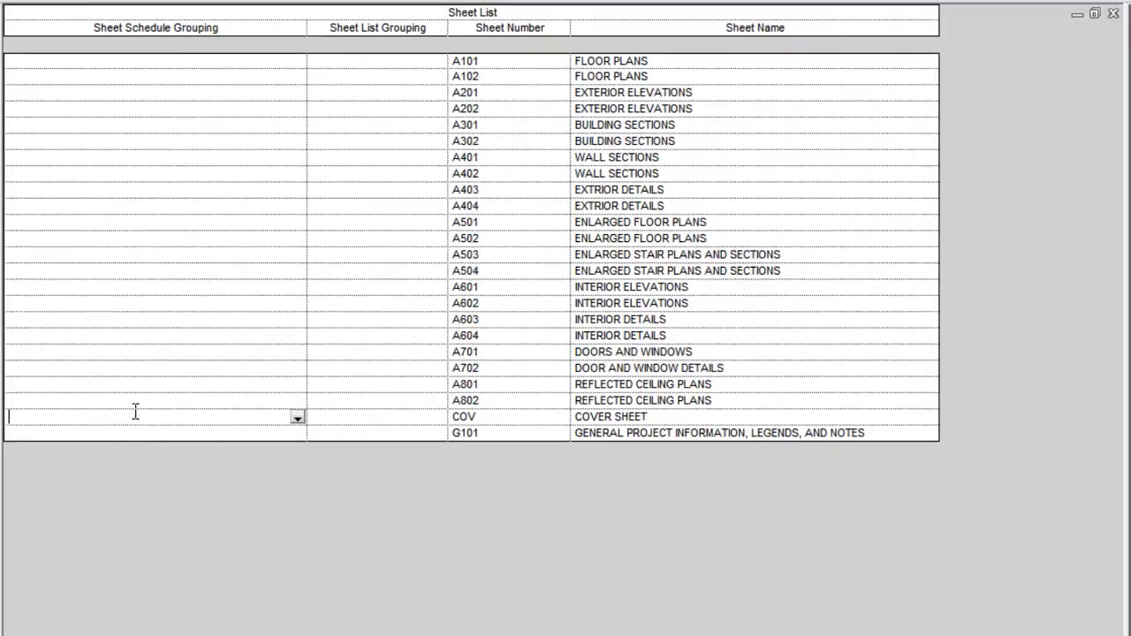
type("GENERAL ")
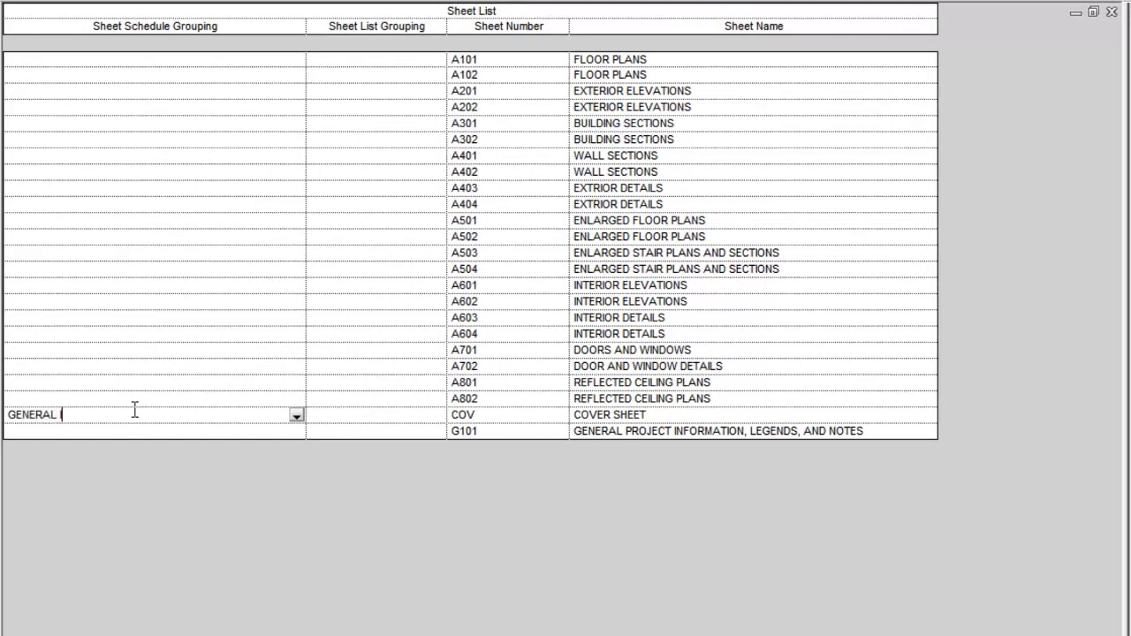
type("INFORMATION")
left_click(203, 431)
left_click(296, 431)
left_click(97, 449)
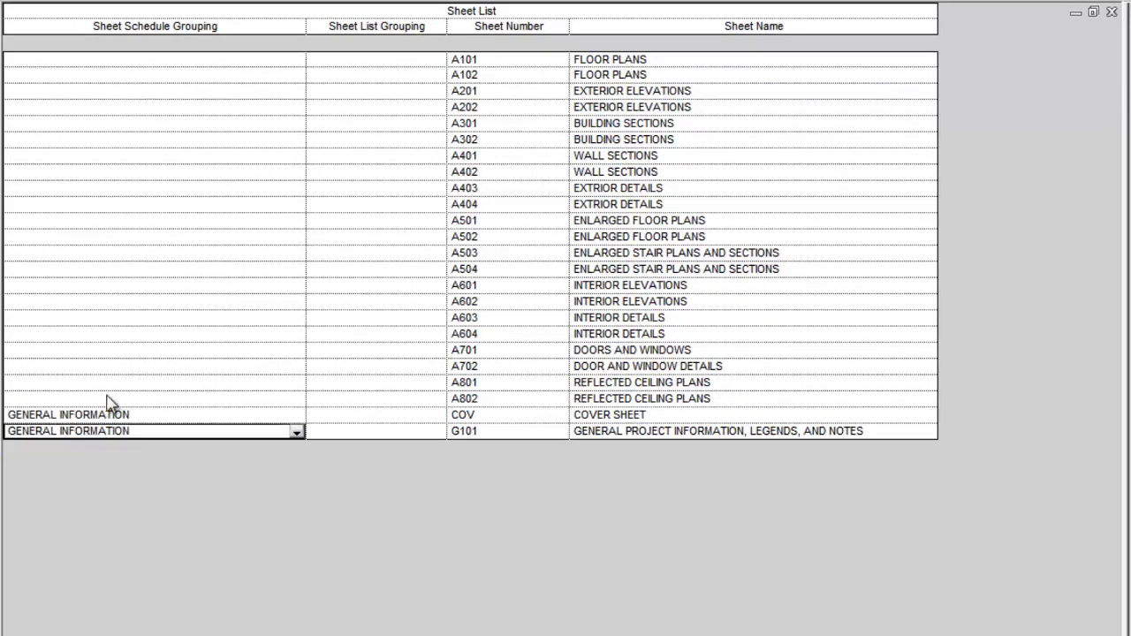
Set the Sheet Schedule Grouping of the A-series sheets, A101 through A802, to ARCHITECTURAL
left_click(107, 395)
left_click(77, 61)
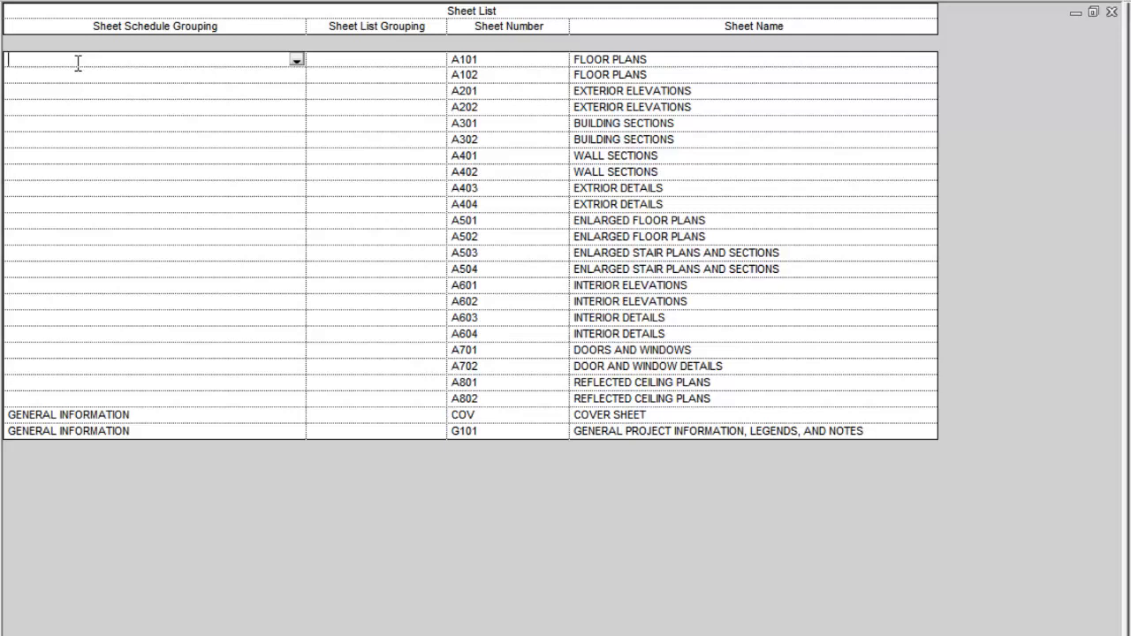
type("ARCHITECTURAL")
left_click(291, 80)
left_click(296, 76)
left_click(88, 91)
left_click(291, 92)
left_click(296, 92)
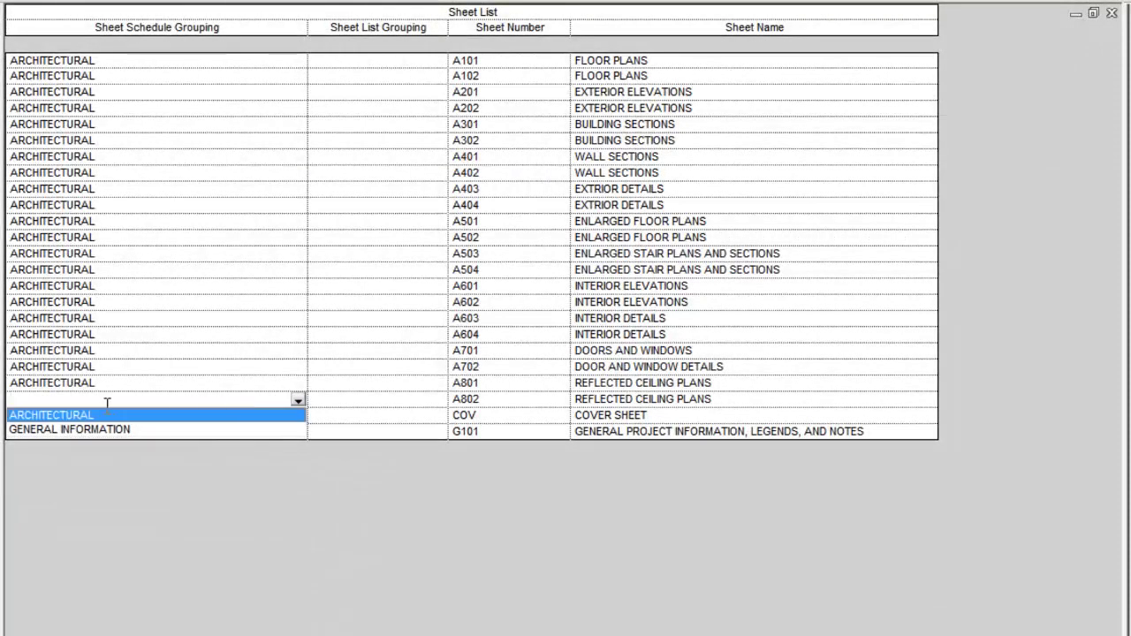
left_click(84, 415)
left_click(402, 62)
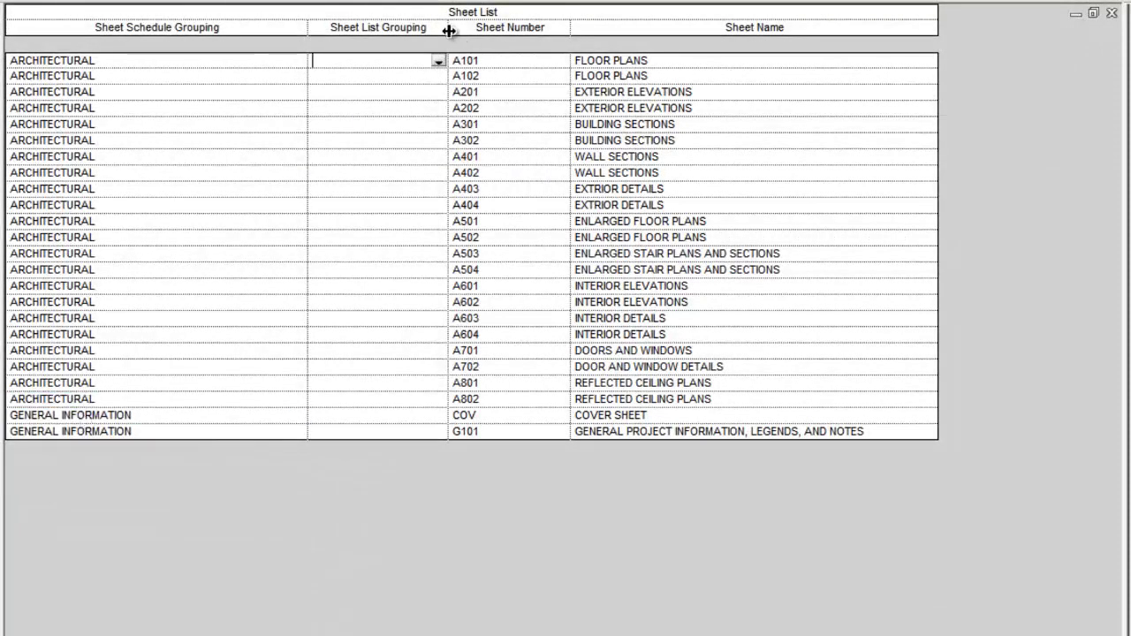
Resize the grouping columns and give COV 0.1 COVER SHEET and G101 0.2 GENERAL INFORMATION
left_click_drag(447, 31, 505, 31)
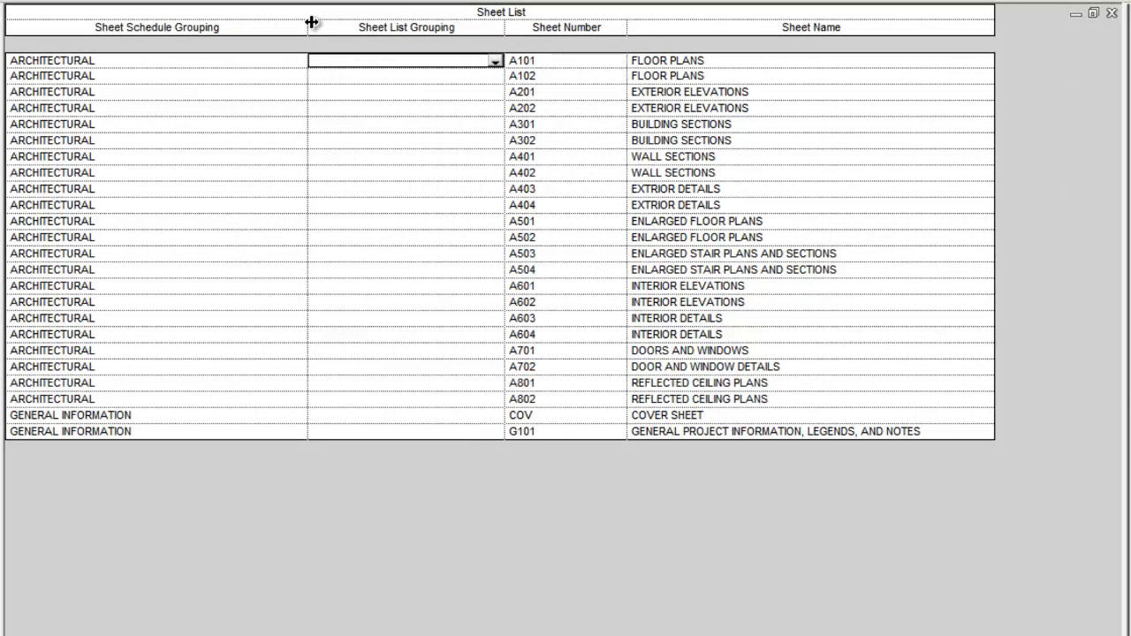
left_click_drag(311, 24, 252, 27)
left_click(351, 416)
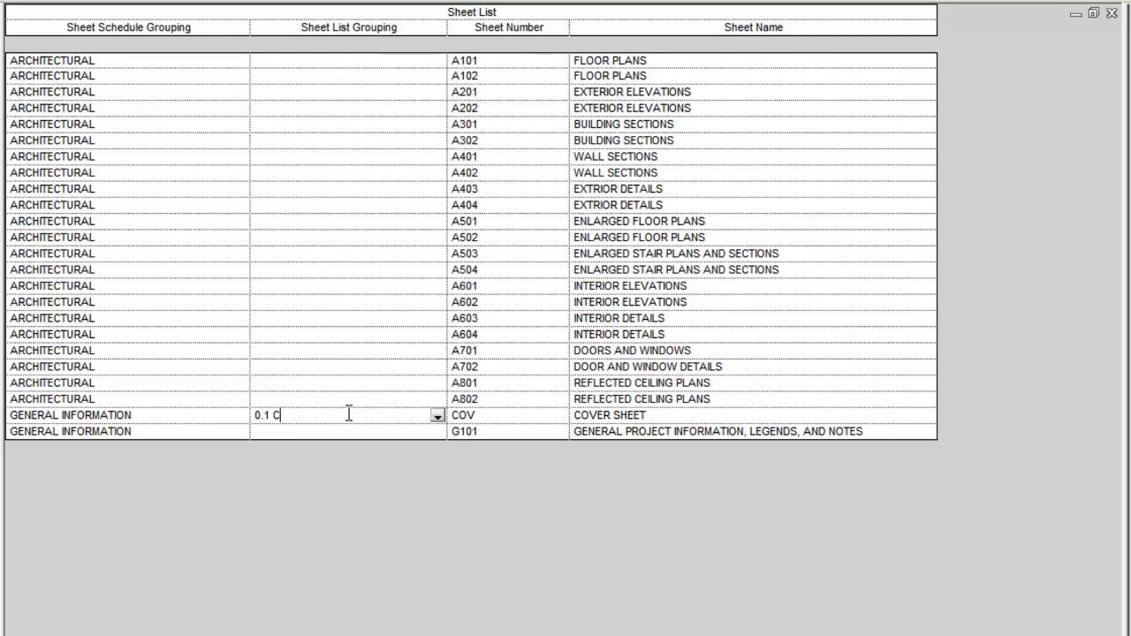
type("0.1 COVER SHEET")
key("Return")
type("0")
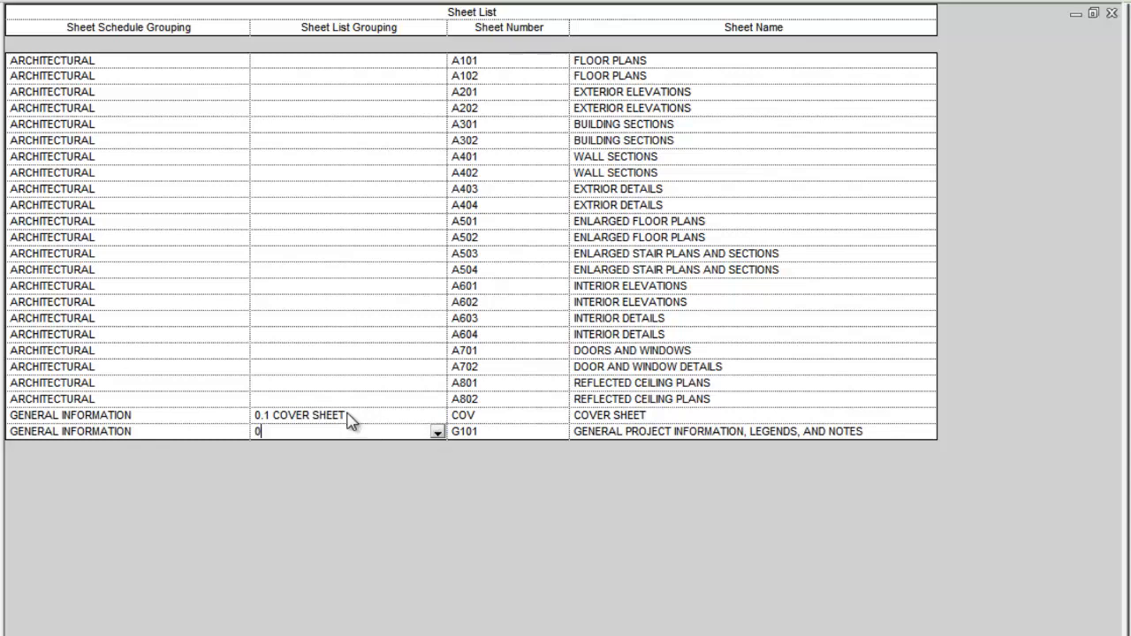
type(".2 GENERAL INFORMATION")
left_click(276, 62)
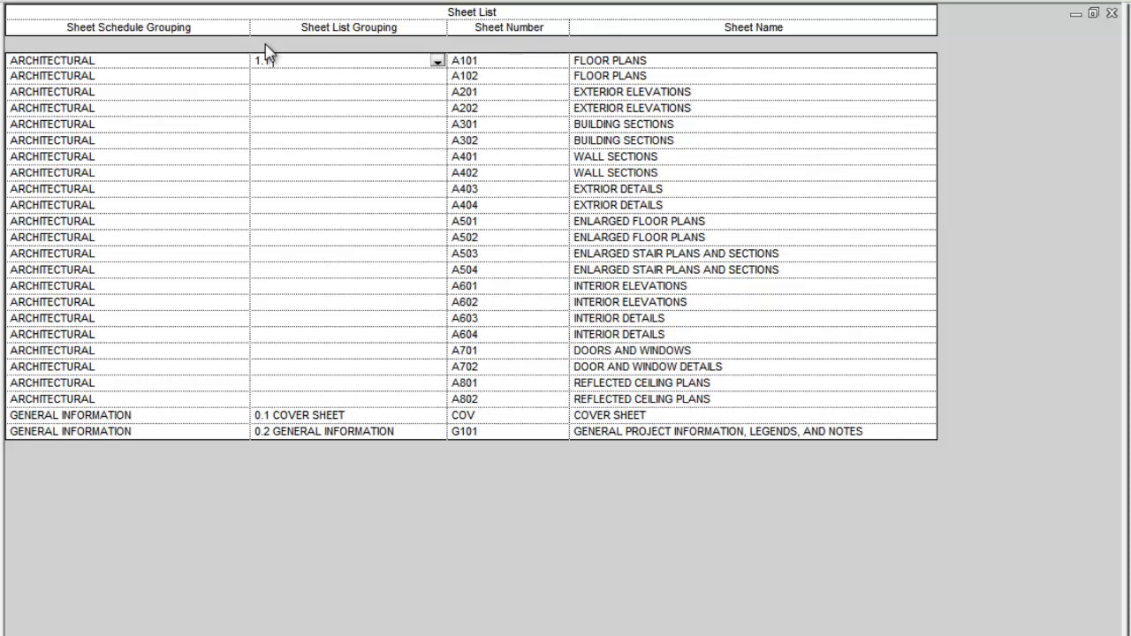
Give sheets A101 and A102 the 1.1 FLOOR PLAN list grouping
type("1.1 FLOOR PLAN")
left_click(408, 79)
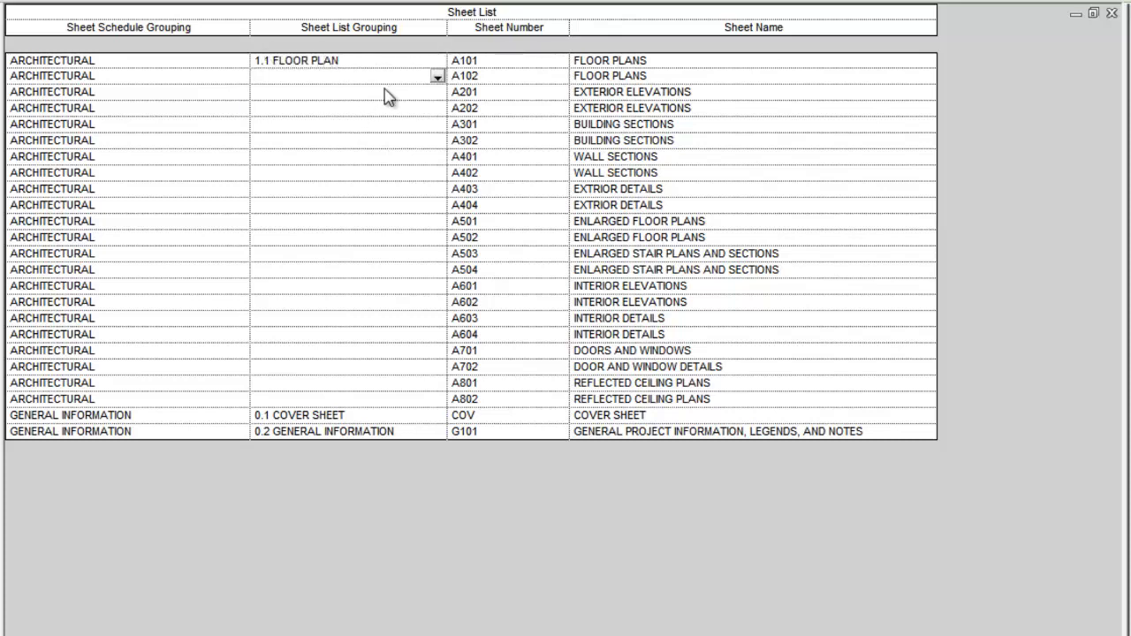
left_click(436, 78)
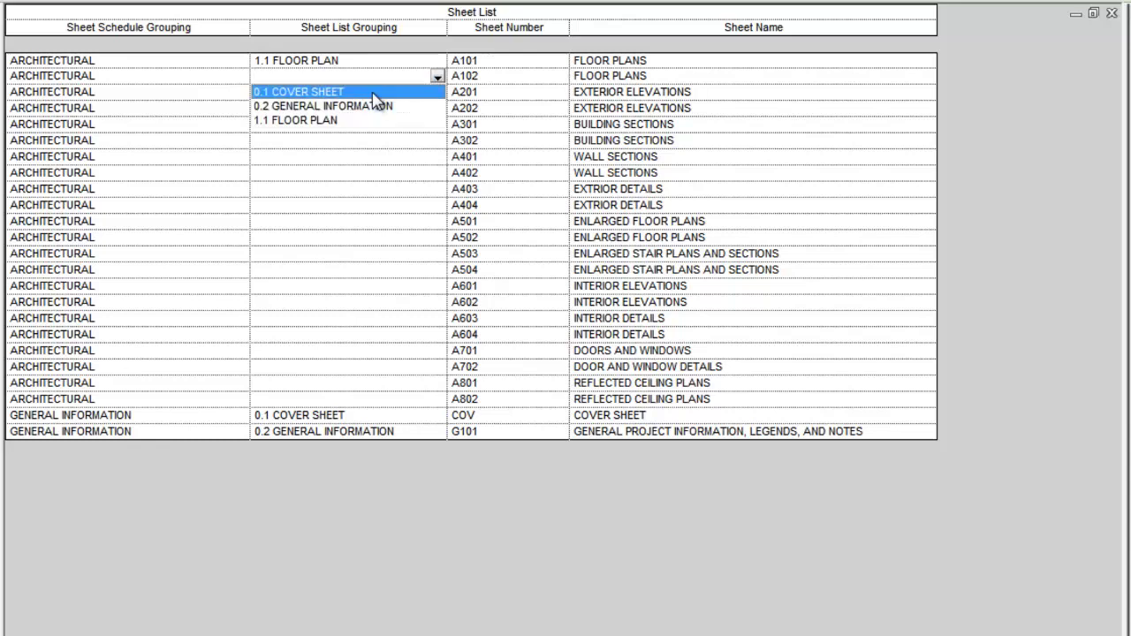
left_click(308, 120)
Give sheets A201 and A202 the 2.1 EXTERIOR ELEVATIONS list grouping
left_click(326, 92)
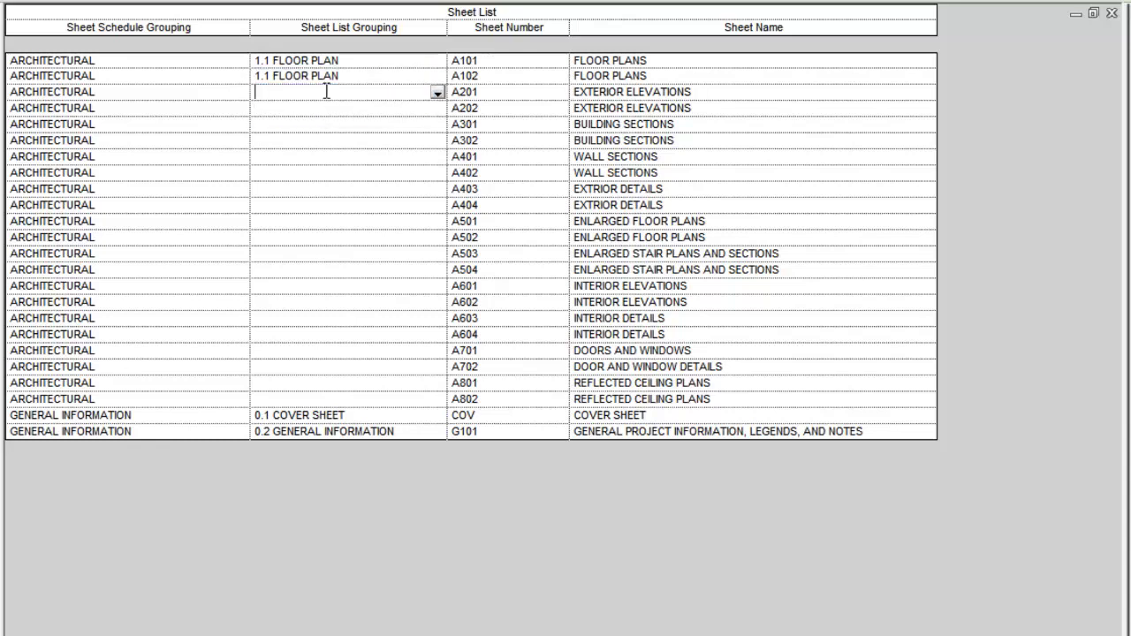
type("2.1 EXTERIOR ELEVATUIONS")
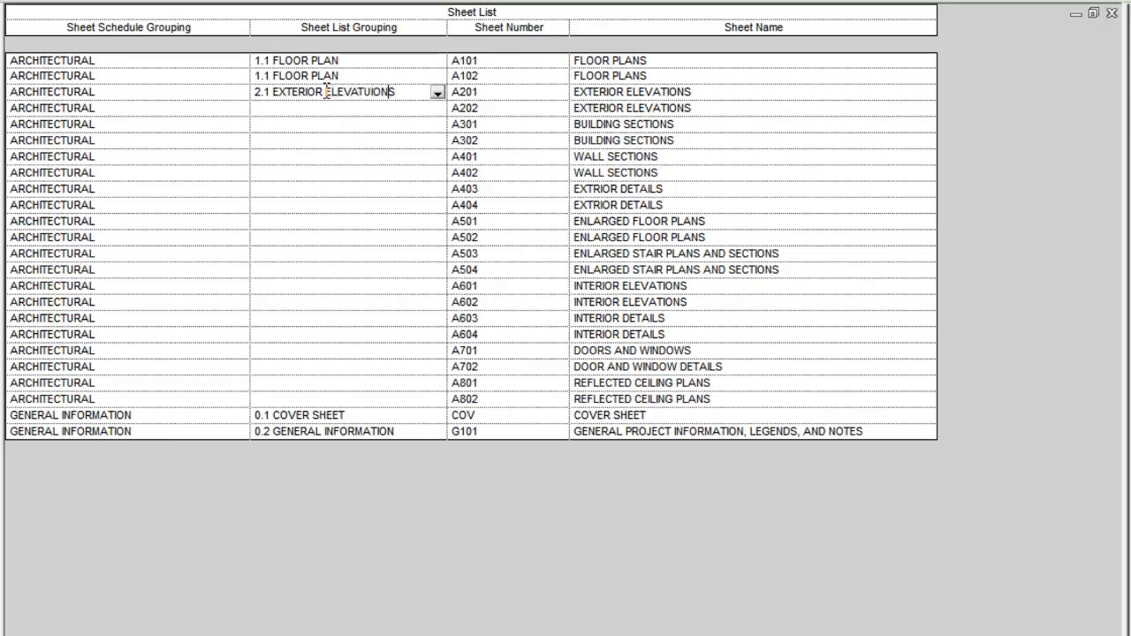
key("BackSpace")
left_click(433, 109)
left_click(437, 109)
left_click(295, 167)
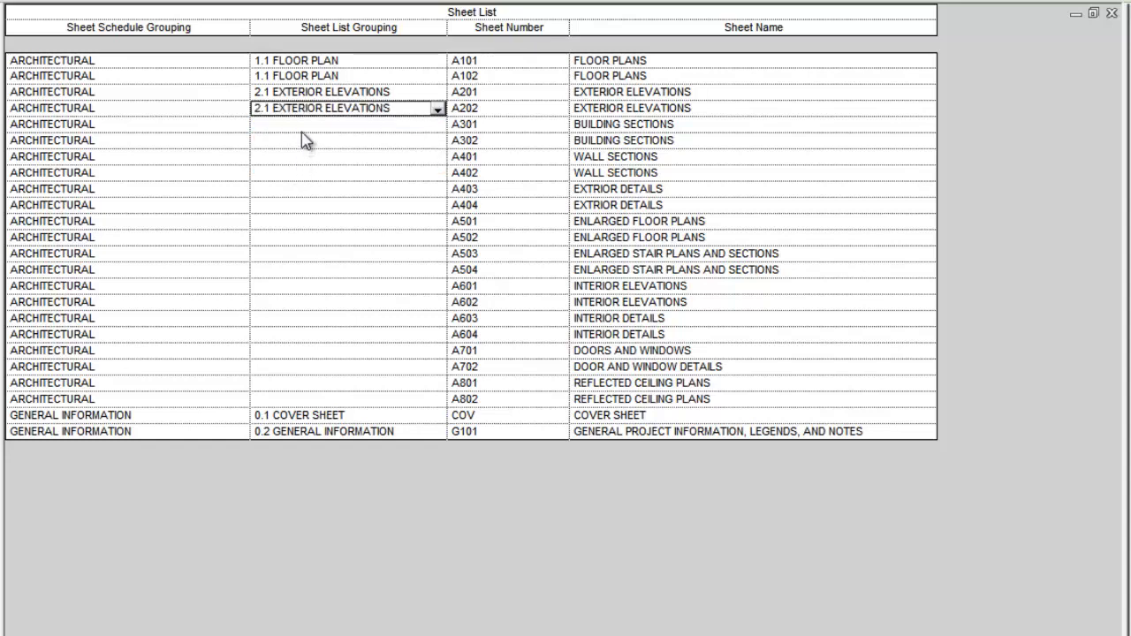
Give sheet A301 the 3.1 BUILDING SECTIONS grouping and continue with A302
left_click(302, 126)
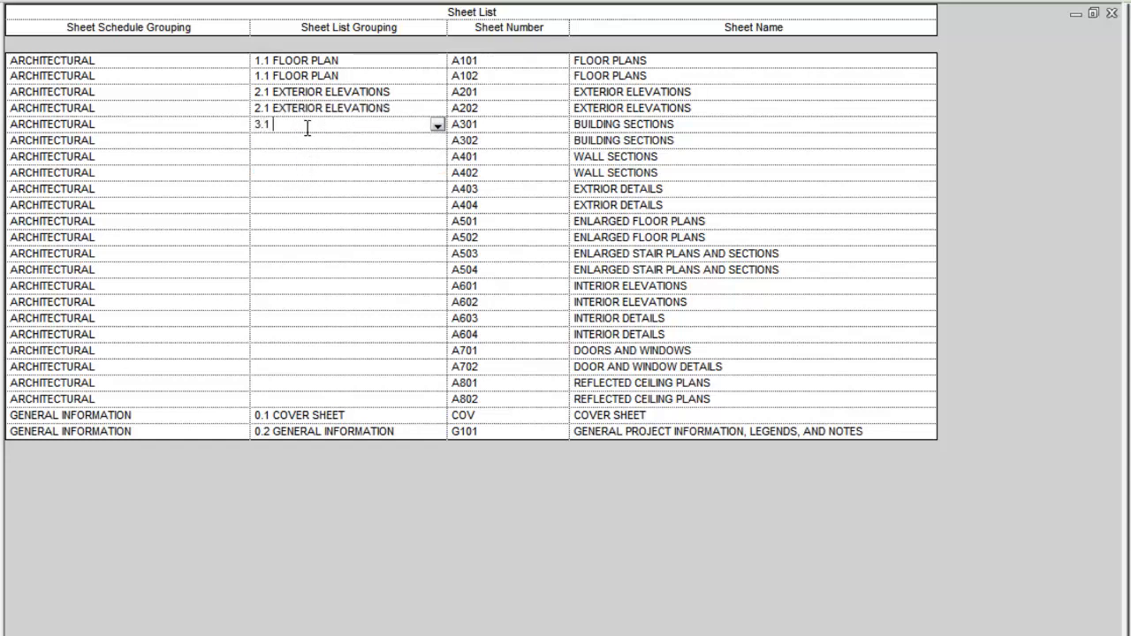
type("3.1 BUILDING SECTIONS")
left_click(373, 143)
left_click(438, 141)
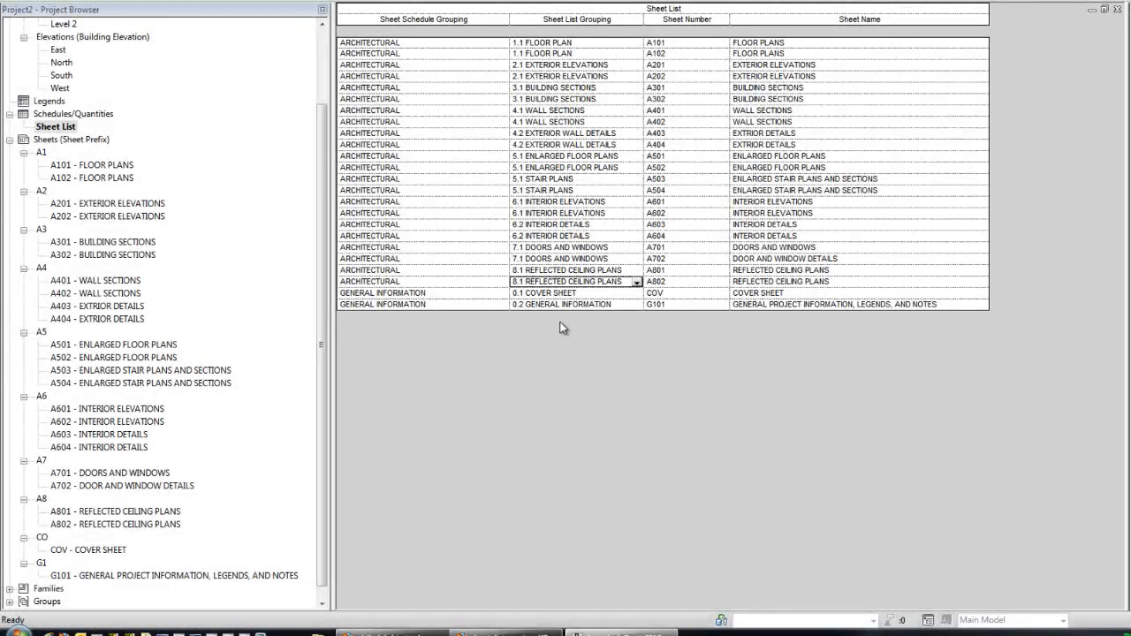
left_click(104, 167)
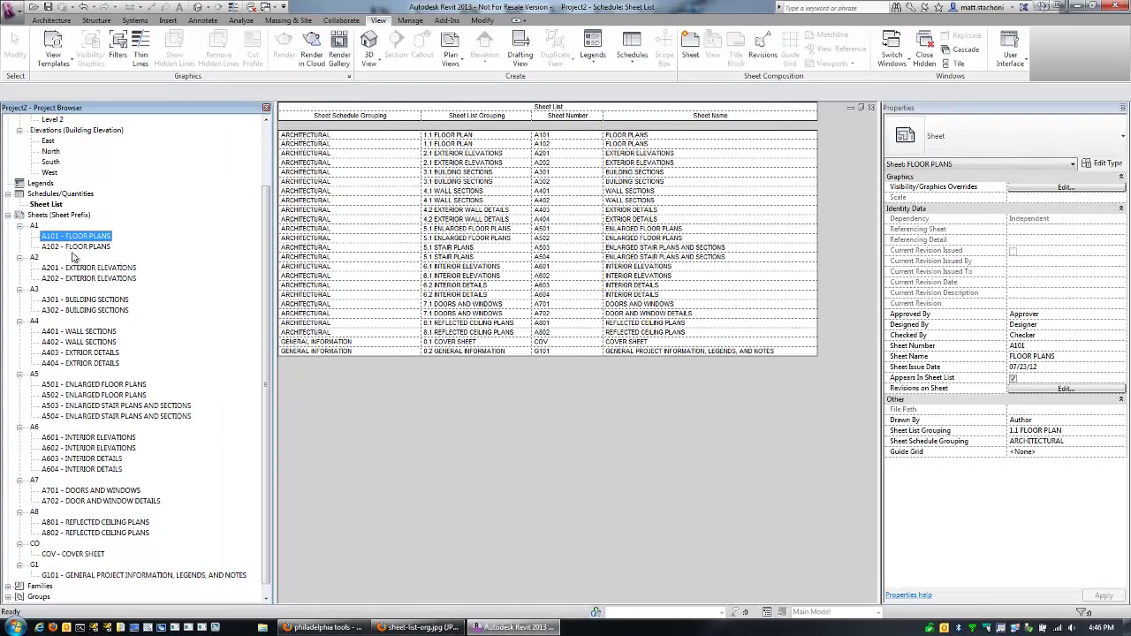
Create a 'Sheet Grouping' browser scheme for sheets, grouped by Sheet List Grouping's leading characters
left_click(53, 216)
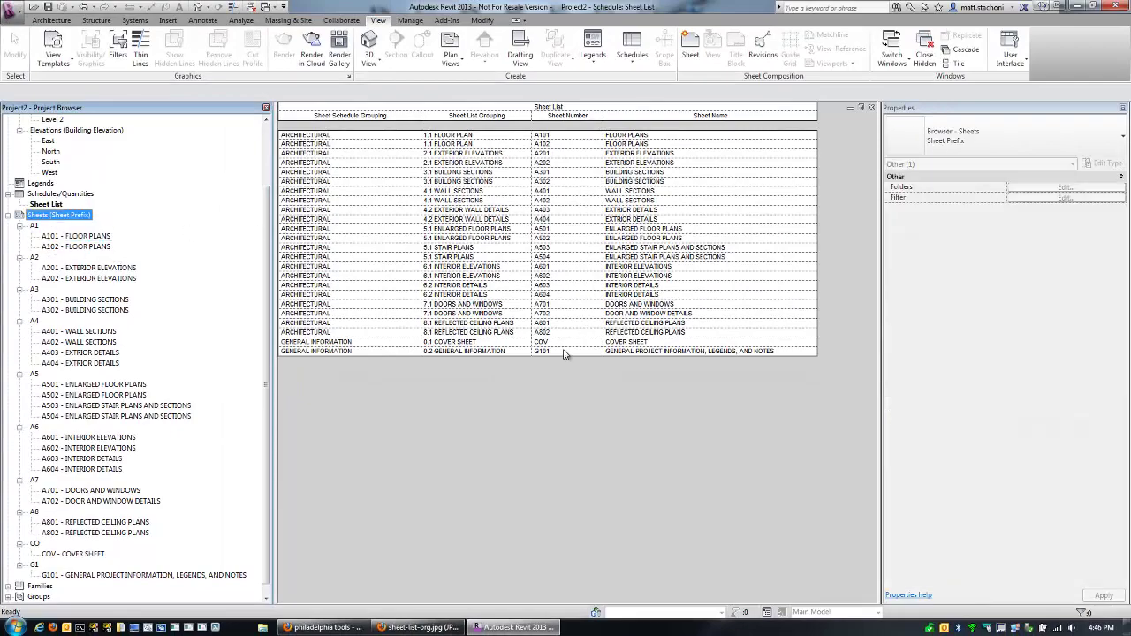
left_click(1010, 53)
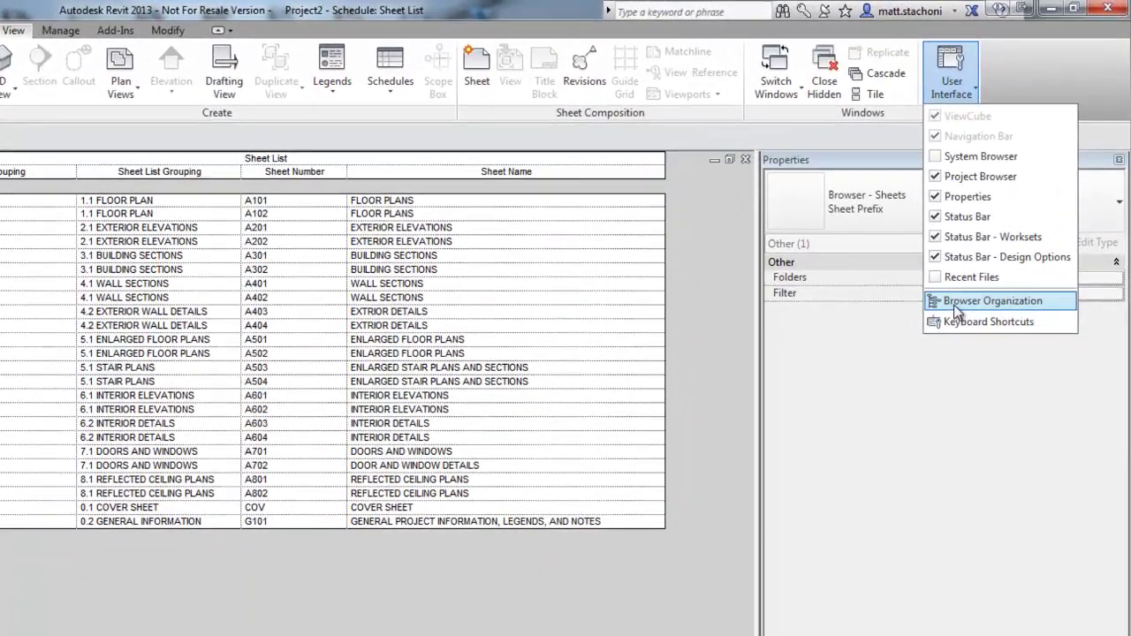
left_click(956, 302)
left_click(86, 250)
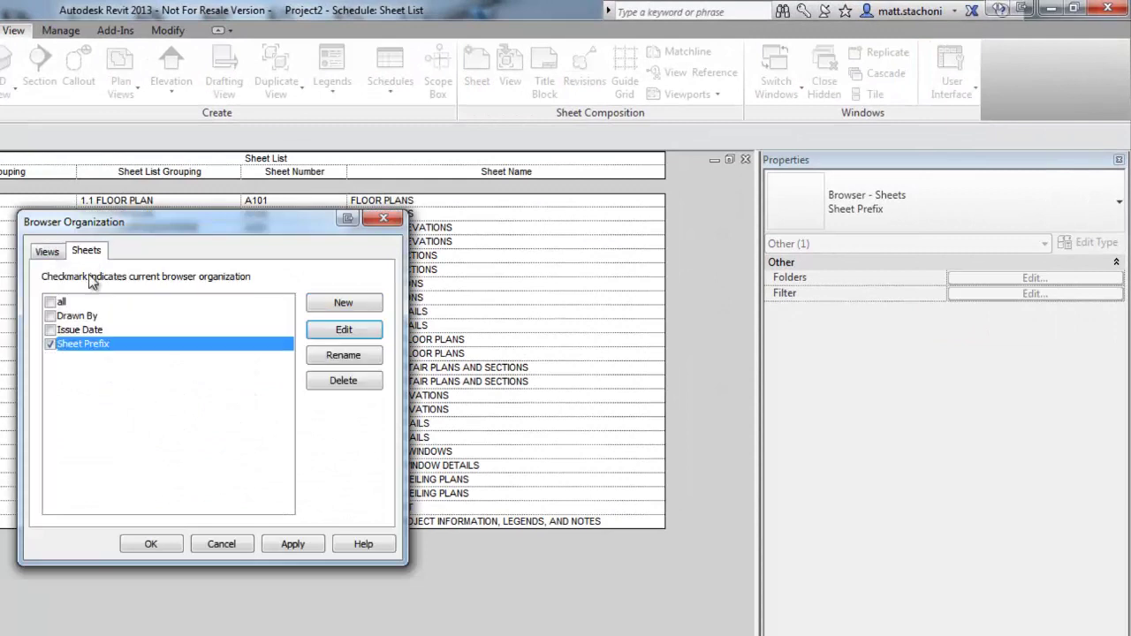
left_click(353, 303)
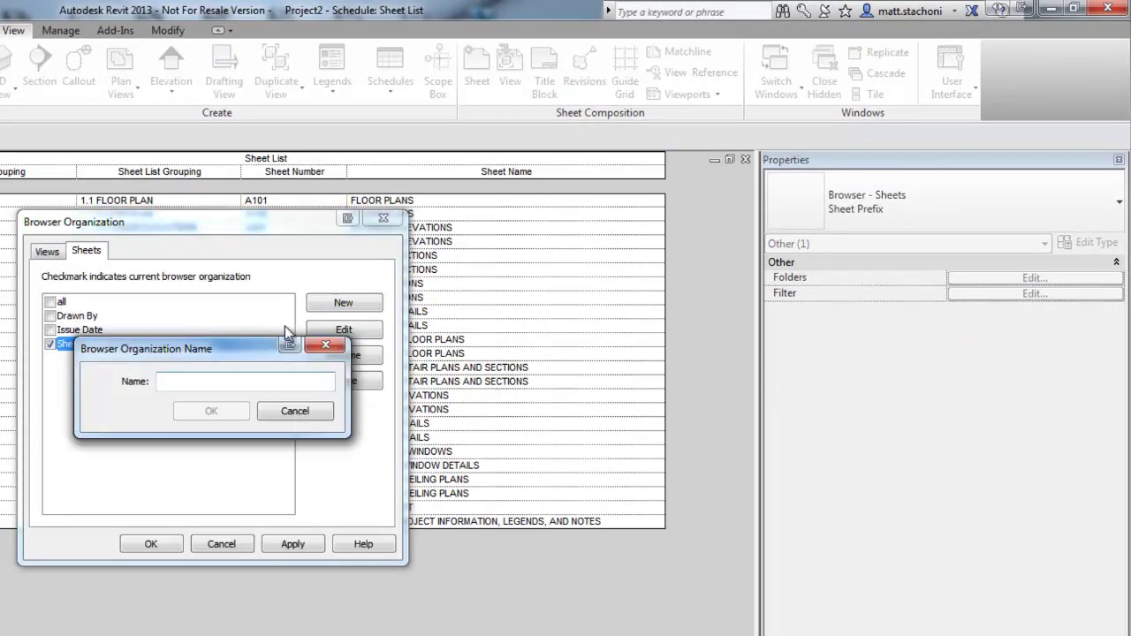
type("Sheet Grouping")
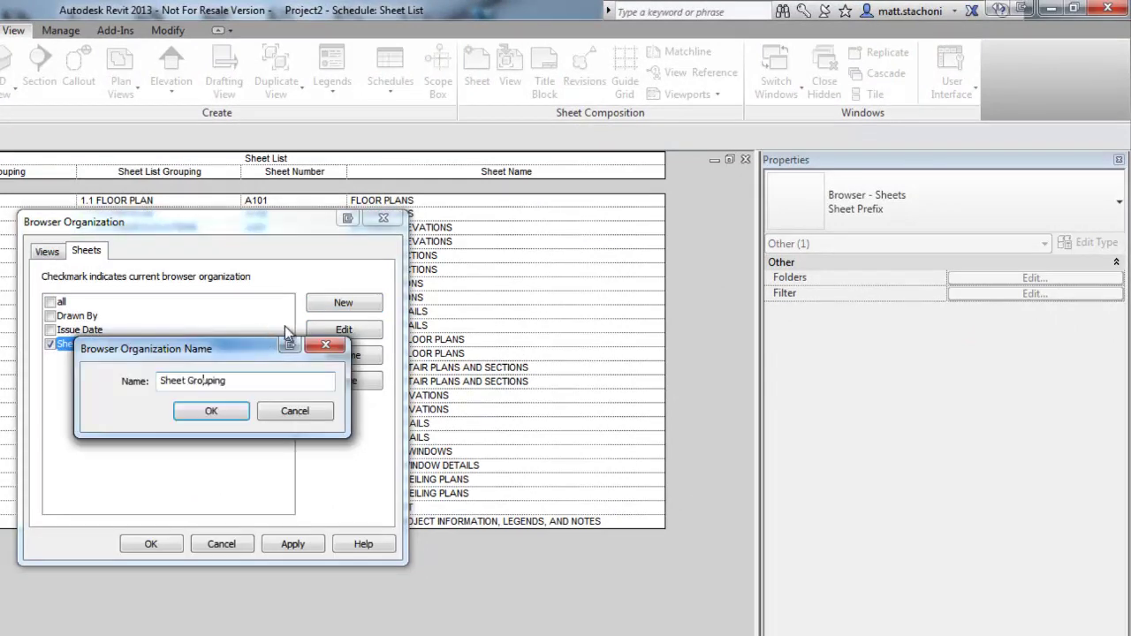
left_click(211, 411)
left_click(142, 365)
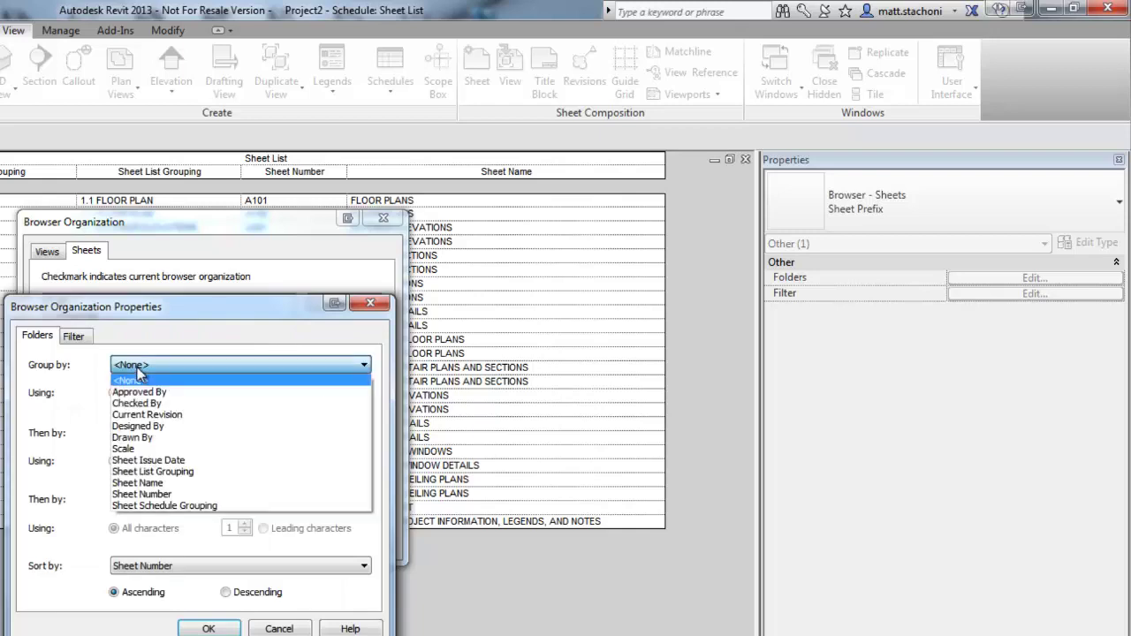
left_click(147, 472)
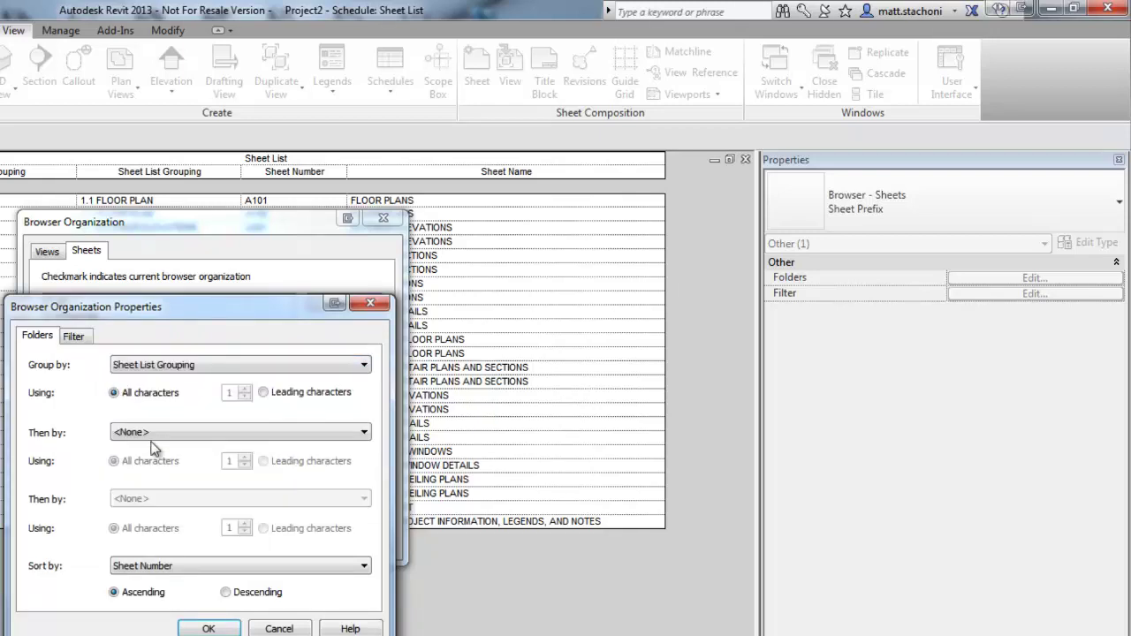
left_click(267, 391)
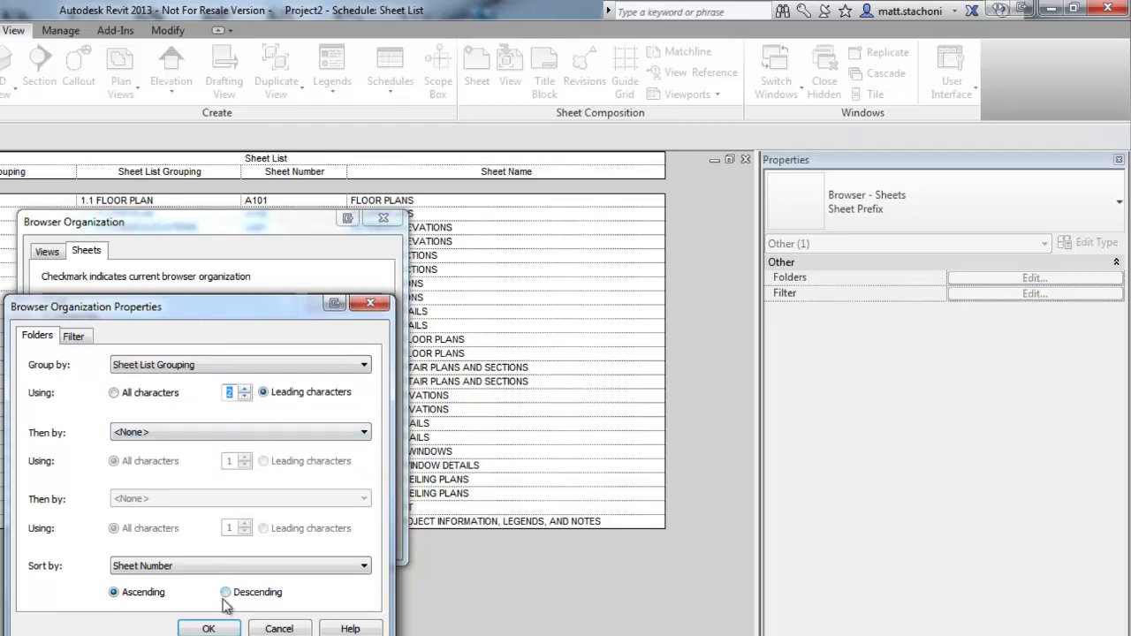
left_click(208, 628)
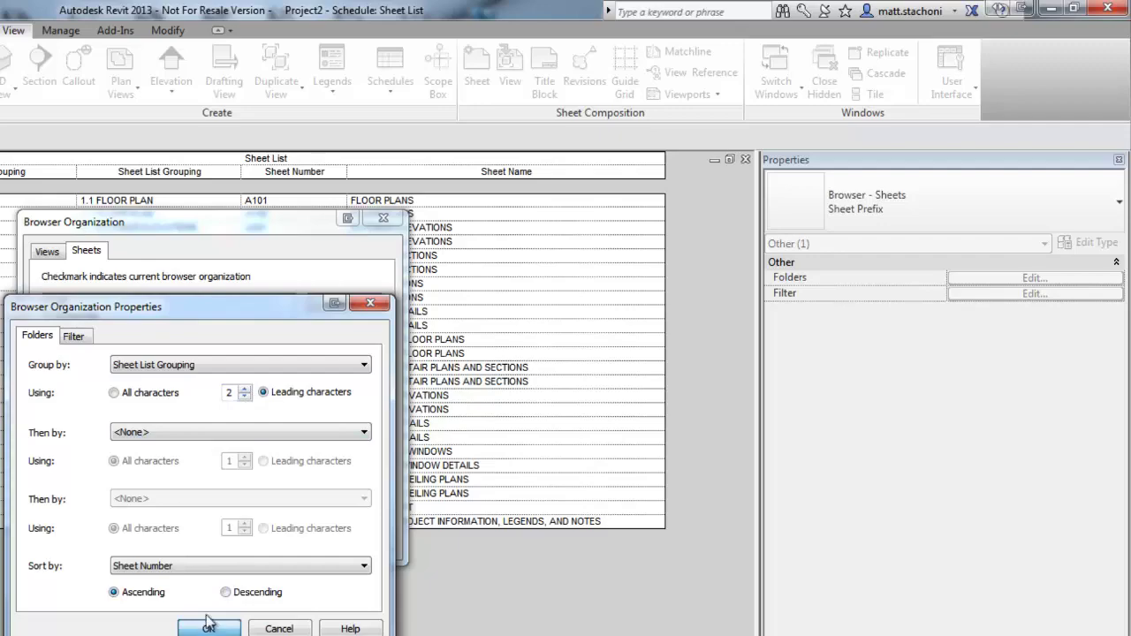
left_click(208, 628)
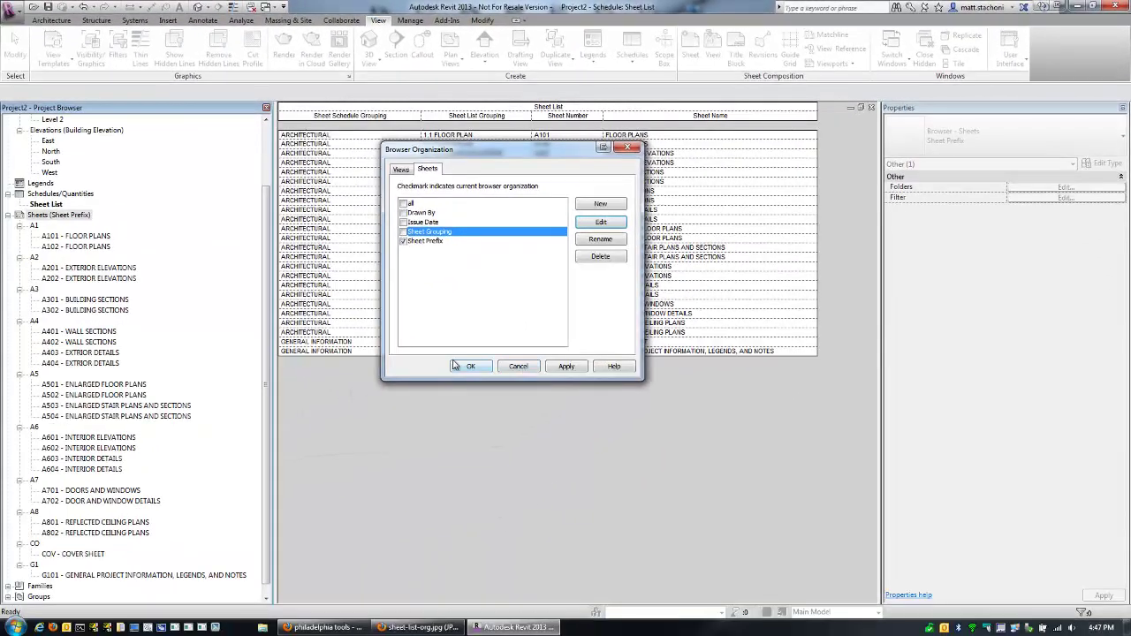
left_click(257, 485)
Make Sheet Grouping the active sheet organization scheme in the Project Browser
left_click(1014, 48)
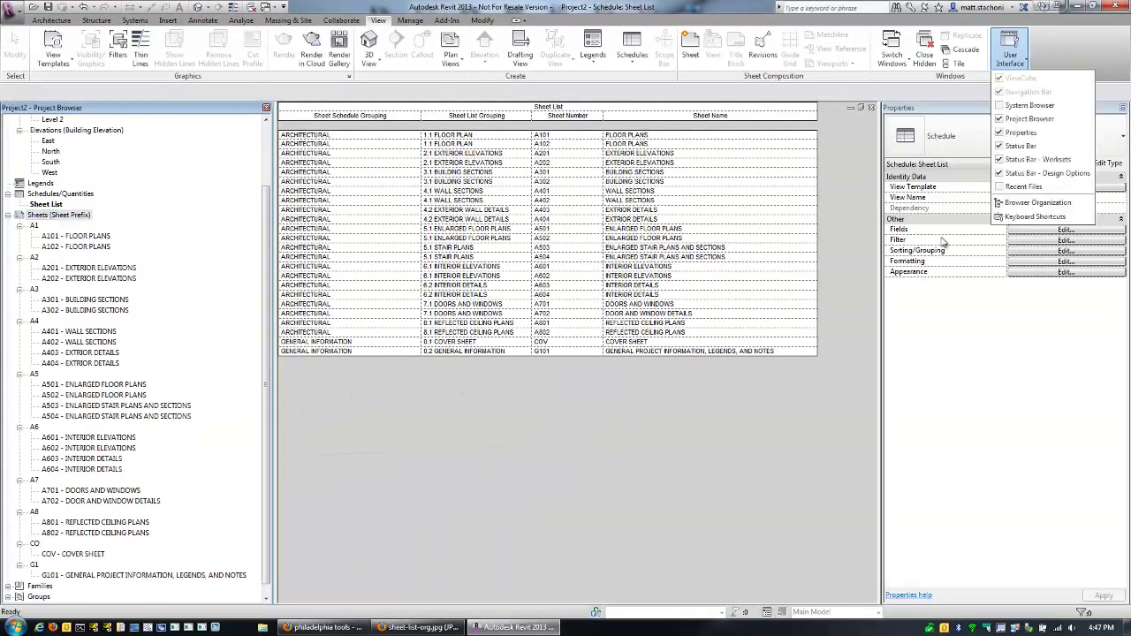
left_click(1024, 208)
left_click(426, 169)
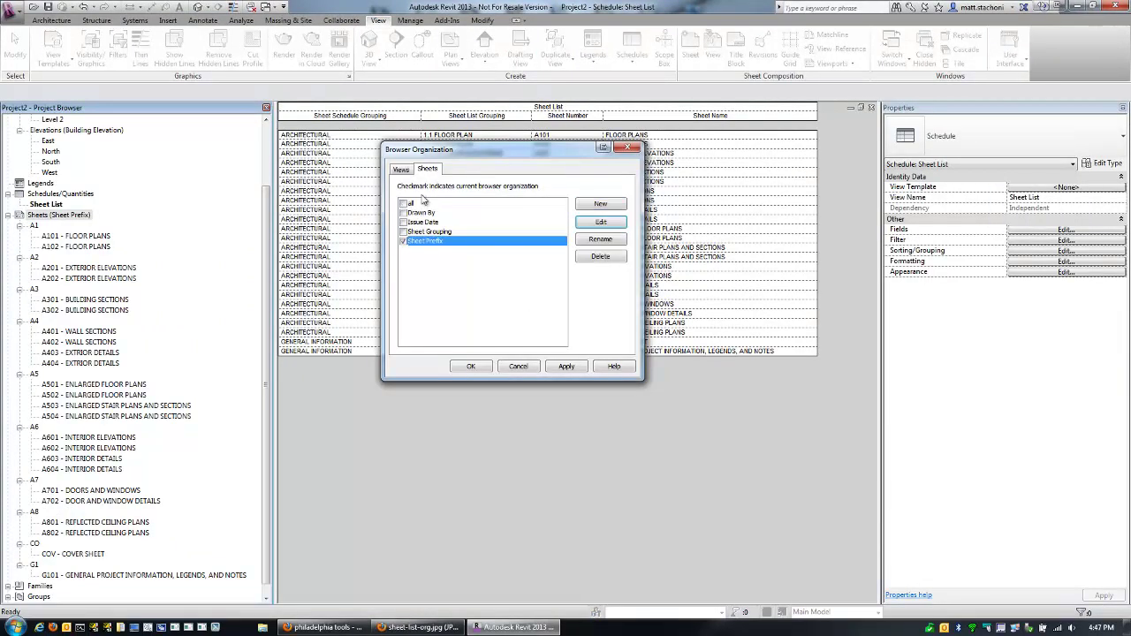
left_click(404, 231)
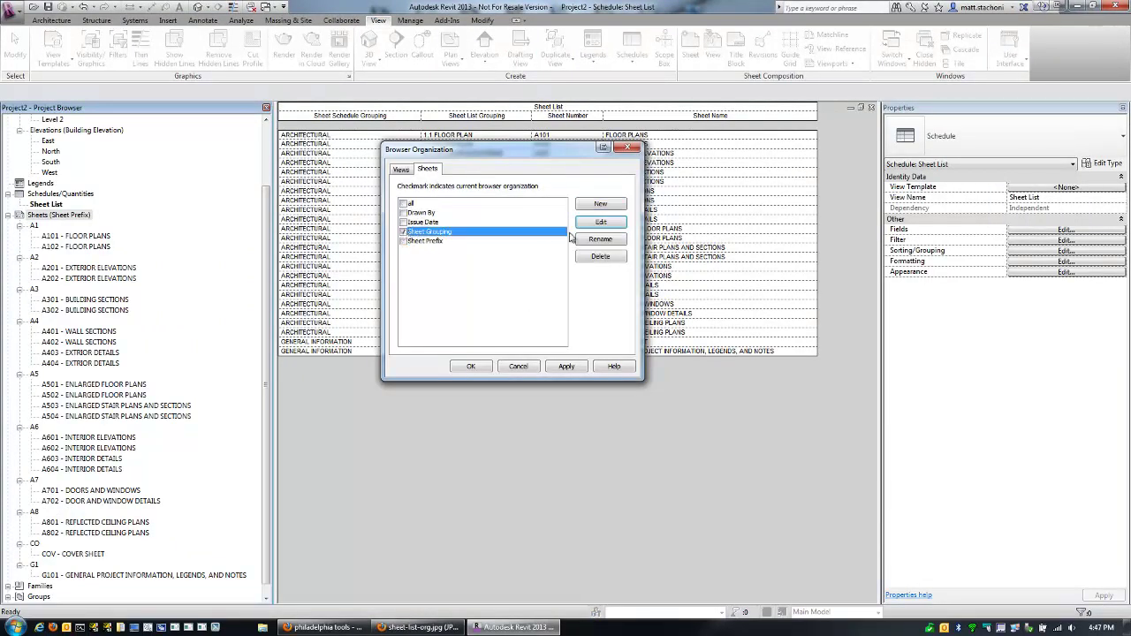
left_click(566, 366)
left_click(469, 367)
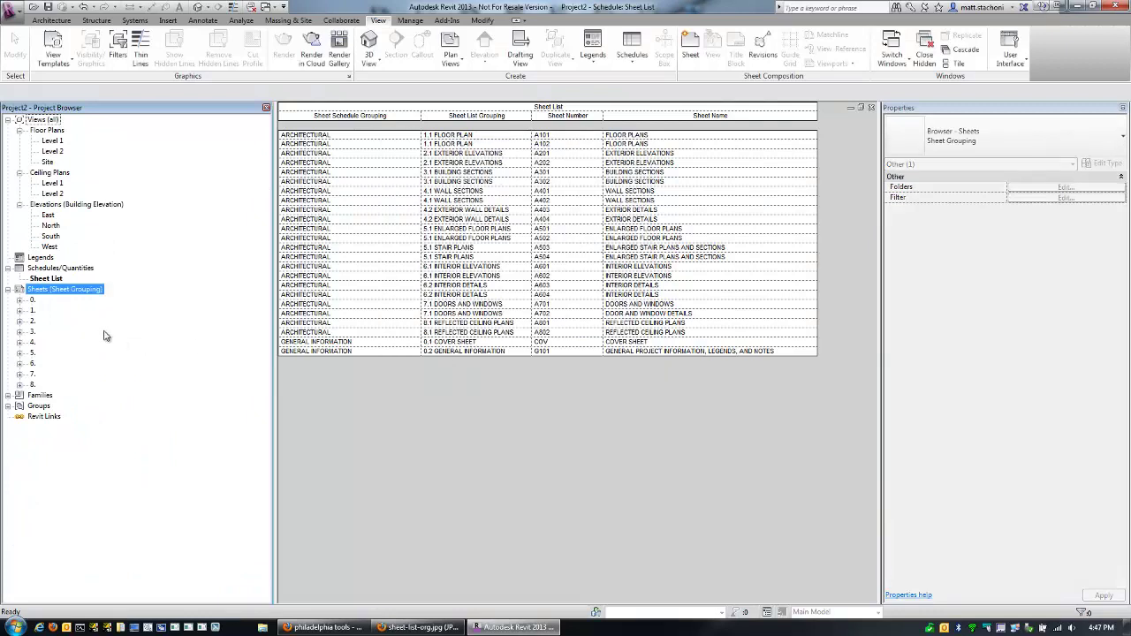
Expand the 3. through 8. sheet groups in the browser
left_click(20, 385)
left_click(20, 373)
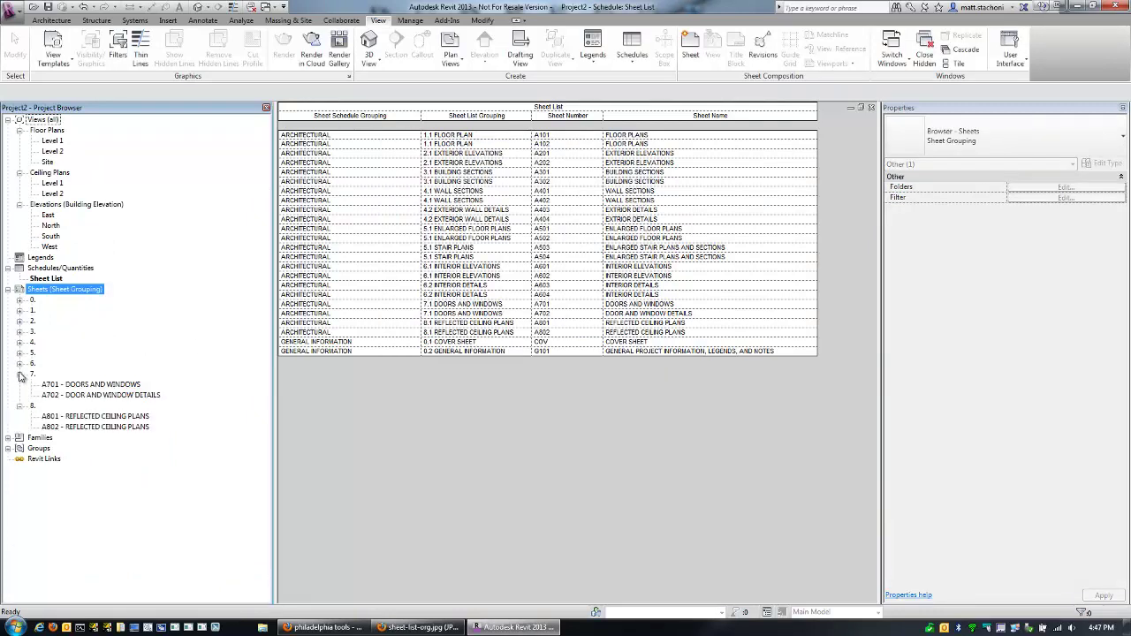
left_click(19, 363)
left_click(19, 353)
left_click(19, 342)
left_click(19, 331)
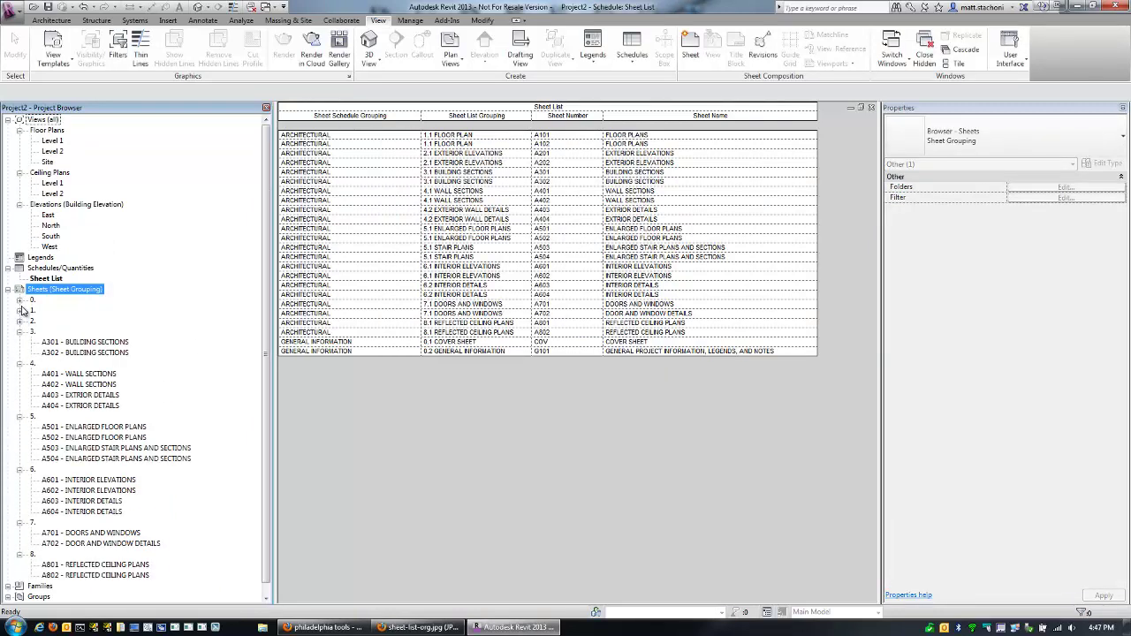
Re-edit the Sheet Grouping scheme to group by Sheet List Grouping and apply it
left_click(1010, 49)
left_click(1033, 218)
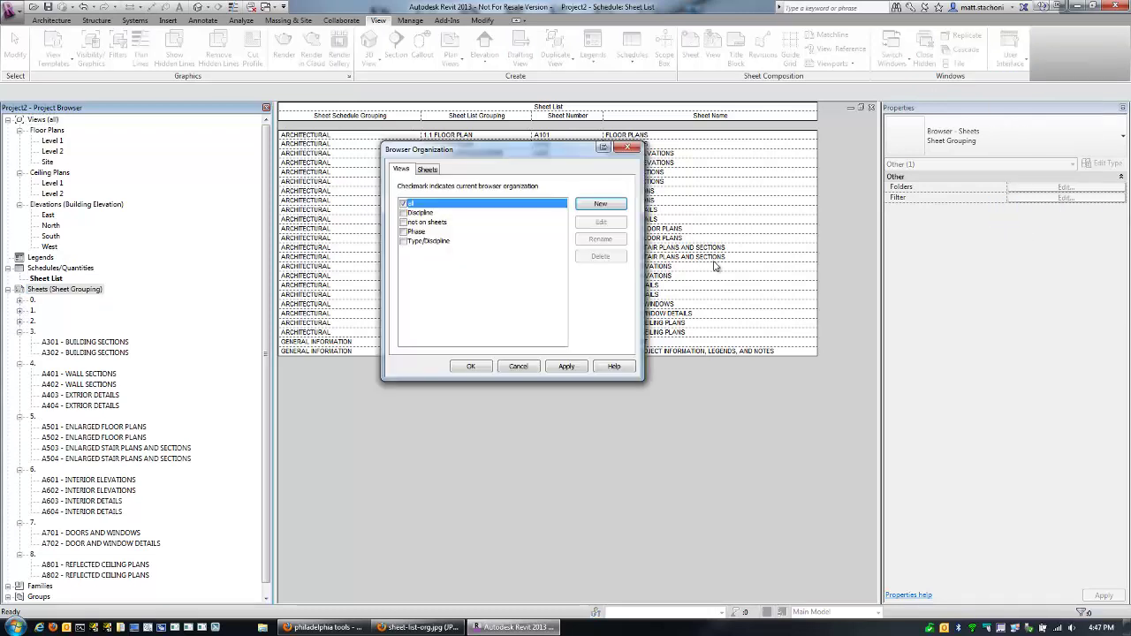
left_click(427, 169)
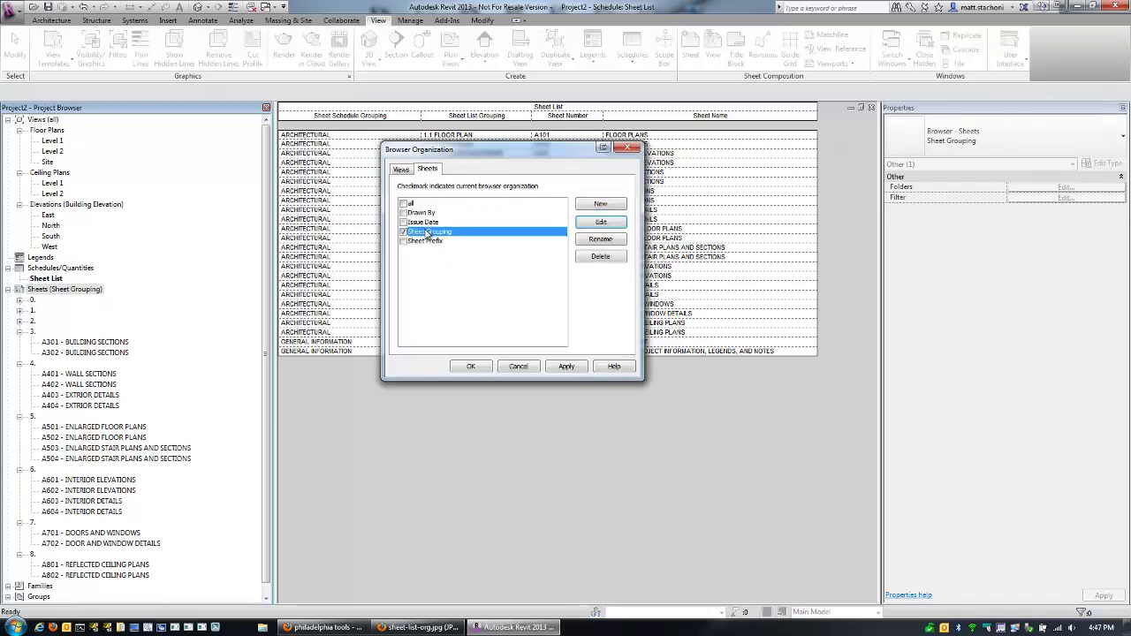
left_click(588, 222)
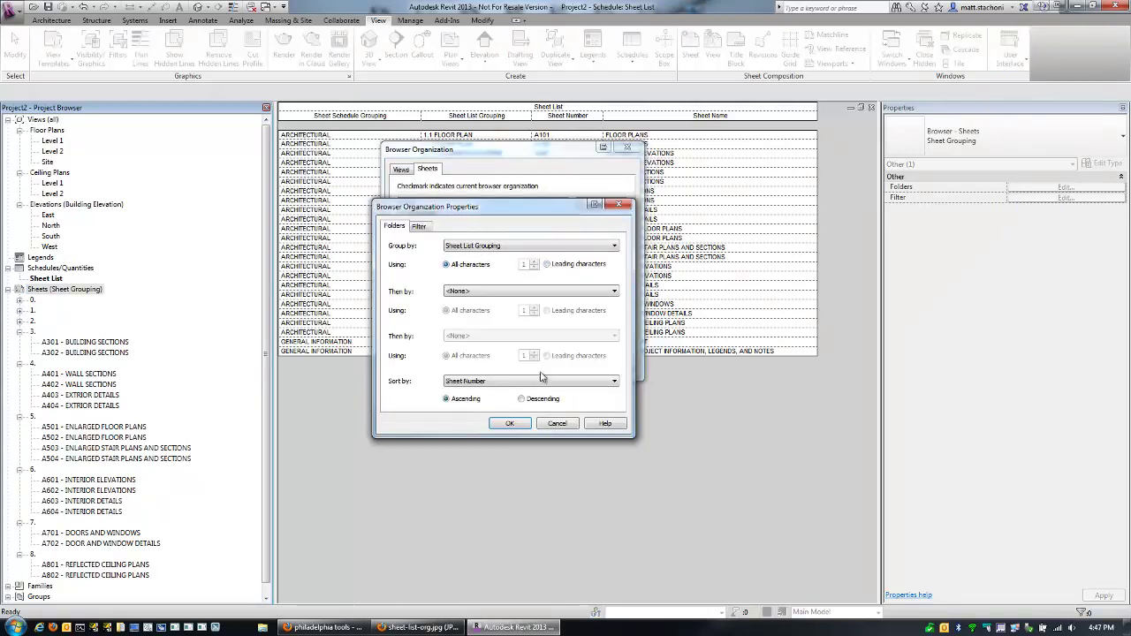
left_click(509, 423)
left_click(566, 366)
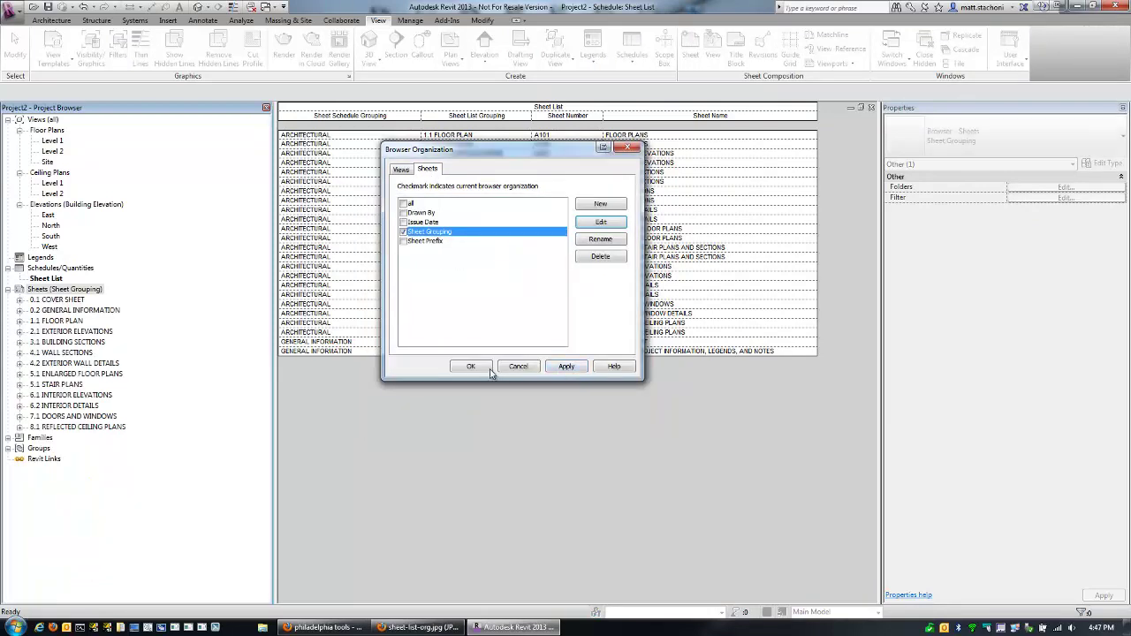
left_click(471, 366)
Expand every sheet group from 8.1 up to 0.1 COVER SHEET to show their sheets
left_click(19, 427)
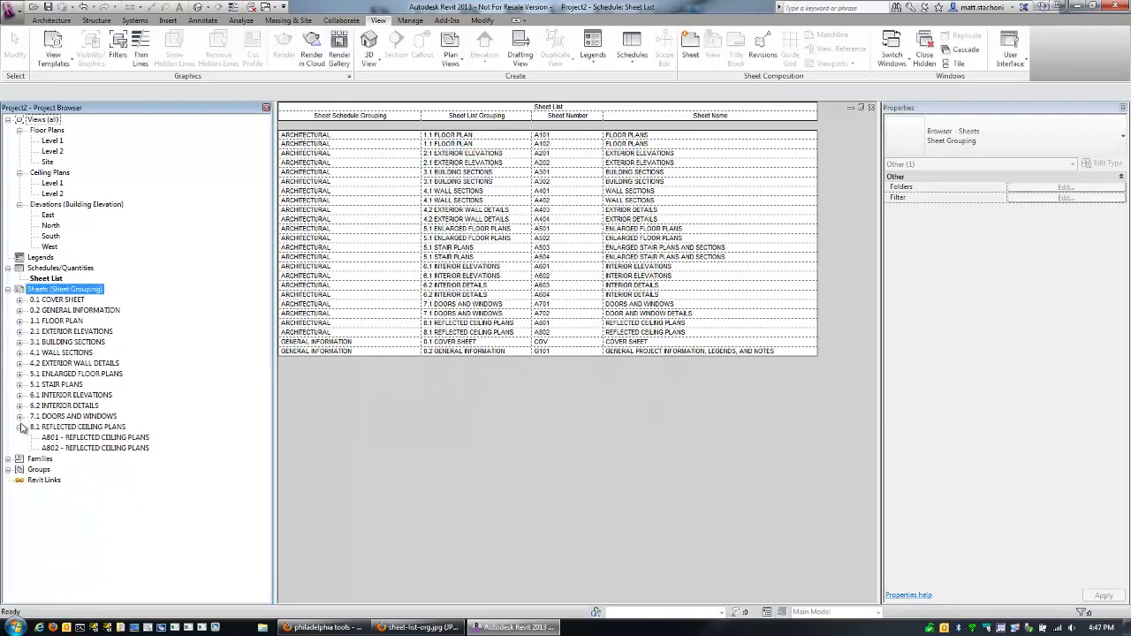
left_click(20, 416)
left_click(19, 405)
left_click(20, 395)
left_click(19, 384)
left_click(20, 374)
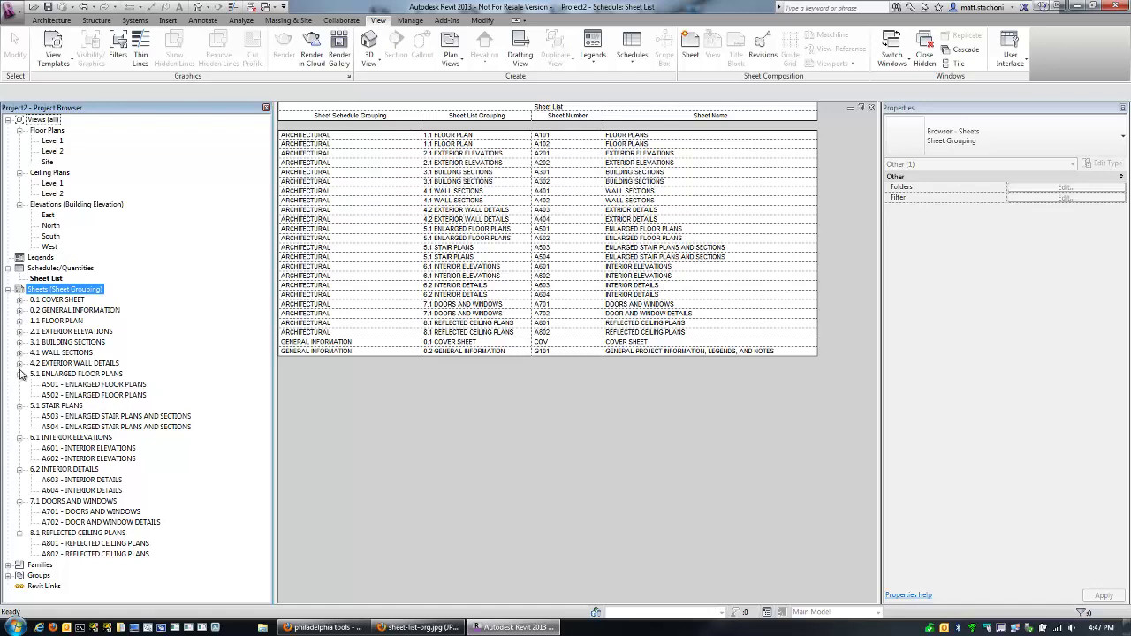
left_click(19, 363)
left_click(19, 352)
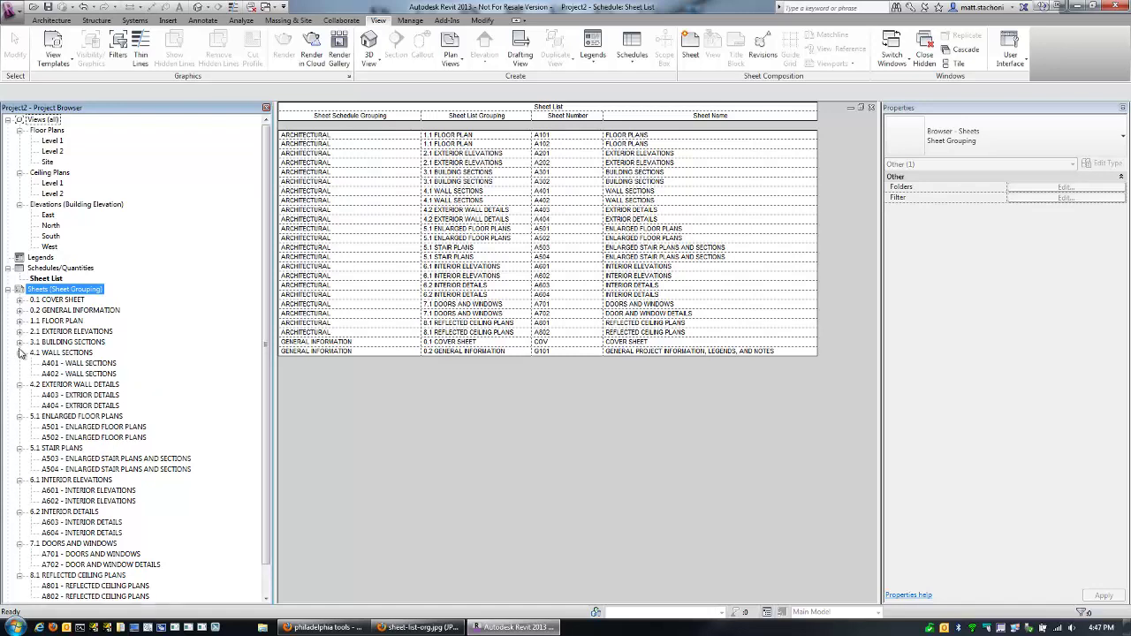
left_click(19, 342)
left_click(20, 331)
left_click(19, 321)
left_click(19, 310)
left_click(19, 300)
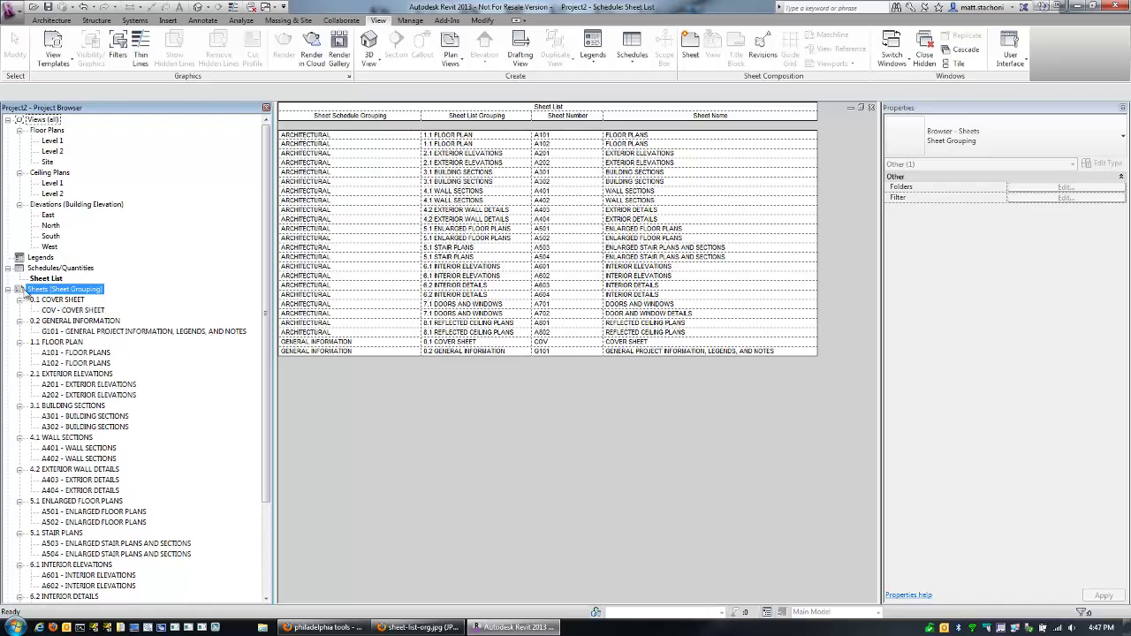
Rename the Sheet List schedule to 'Sheet List - All Parameters'
left_click(39, 280)
right_click(39, 279)
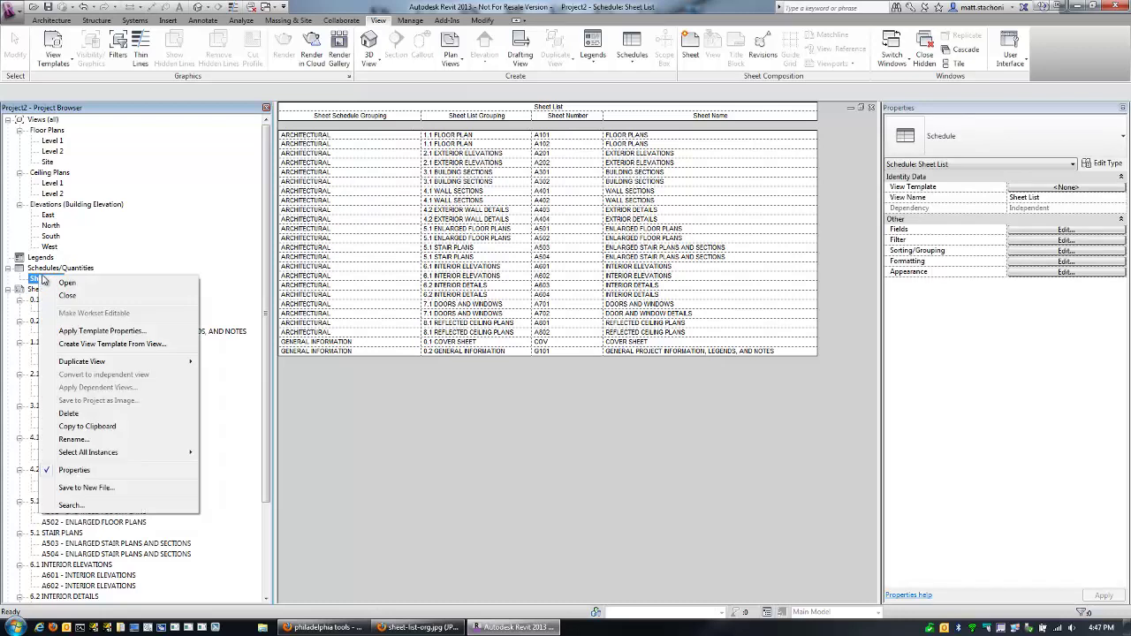
left_click(84, 441)
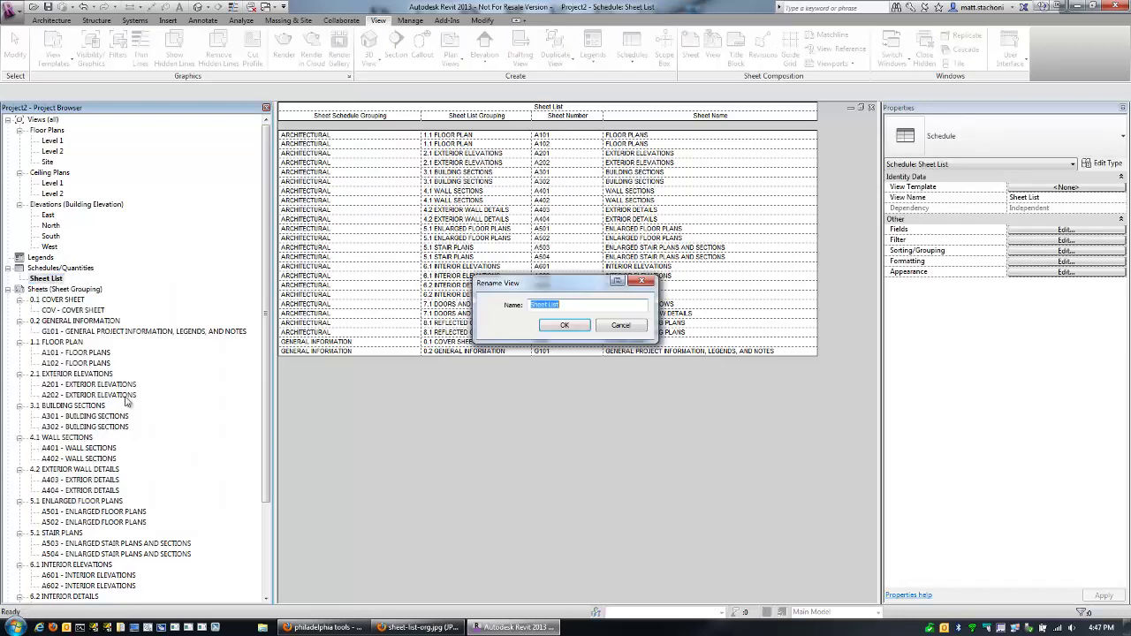
left_click(570, 301)
type("- All Parameters")
left_click(563, 325)
Duplicate the All Parameters schedule and rename the copy 'Sheet List - Cover Sheet'
right_click(53, 278)
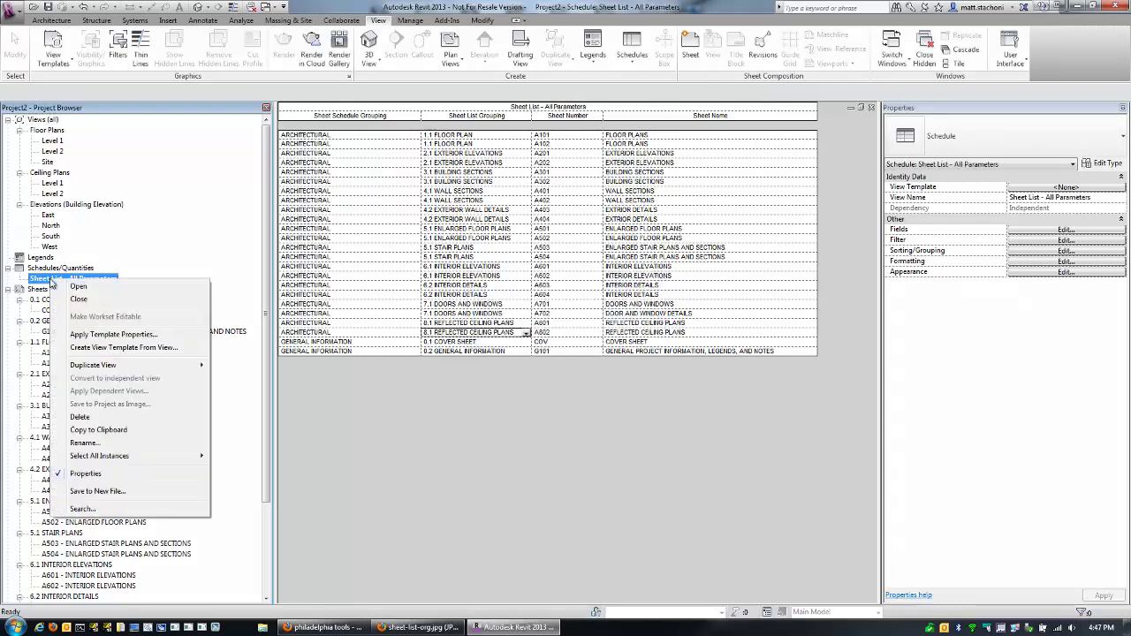
mouse_move(99, 364)
left_click(292, 360)
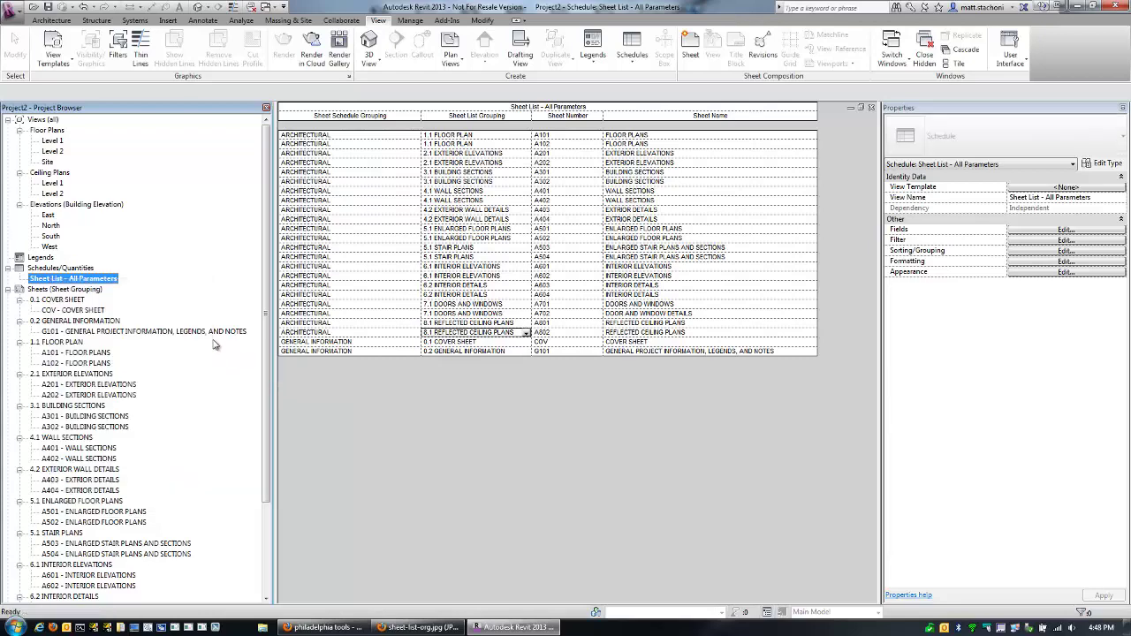
right_click(88, 278)
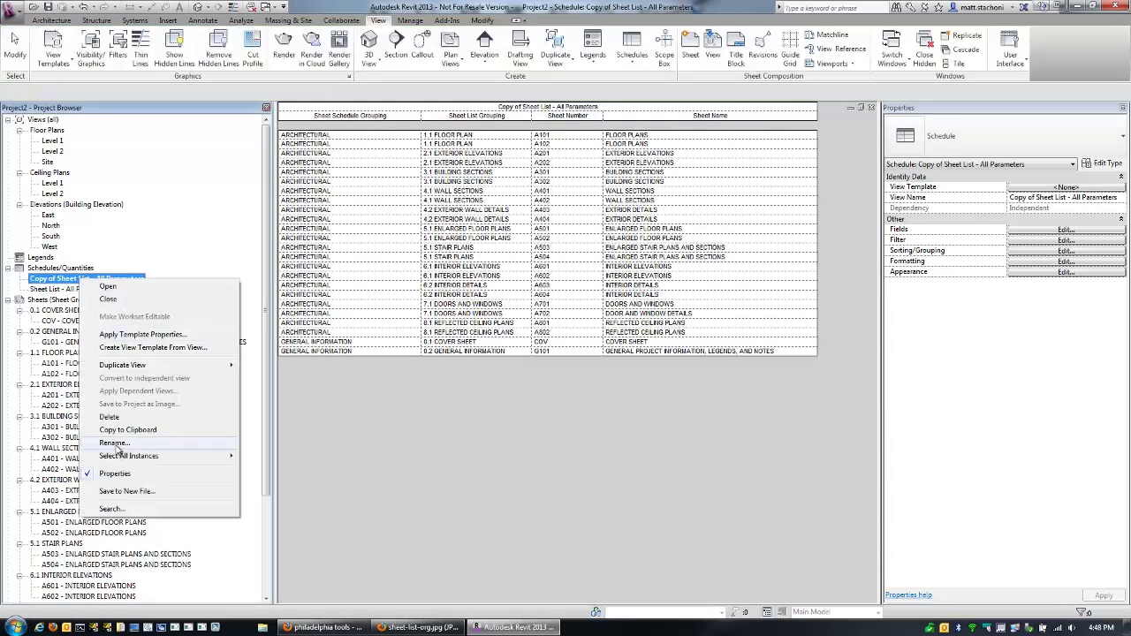
left_click(110, 449)
left_click_drag(554, 307, 358, 284)
key("BackSpace")
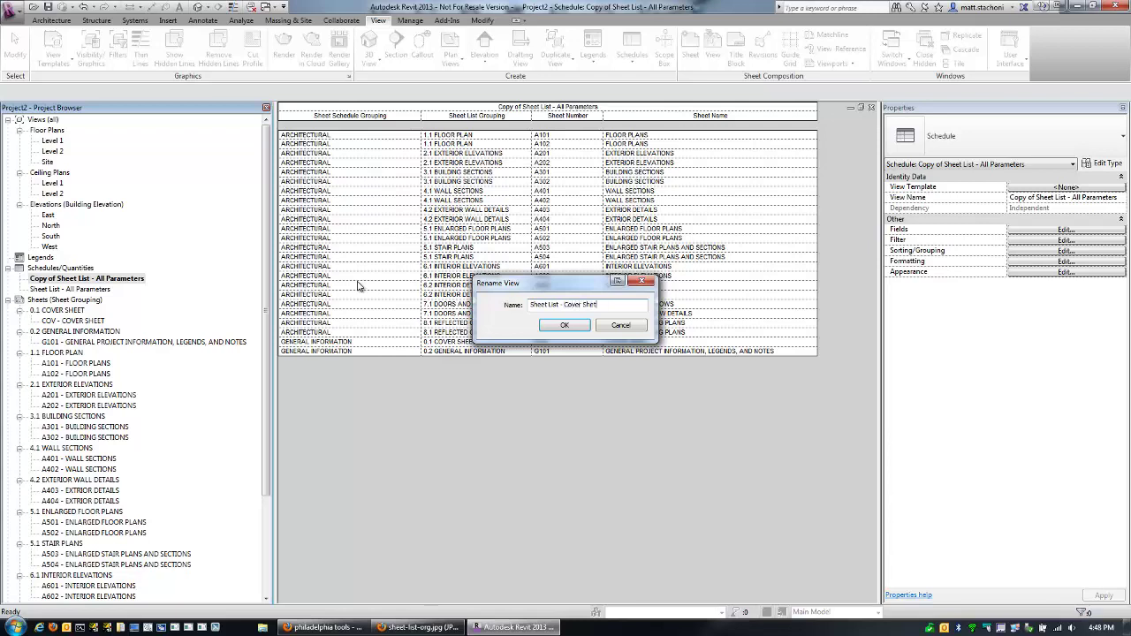
key("Return")
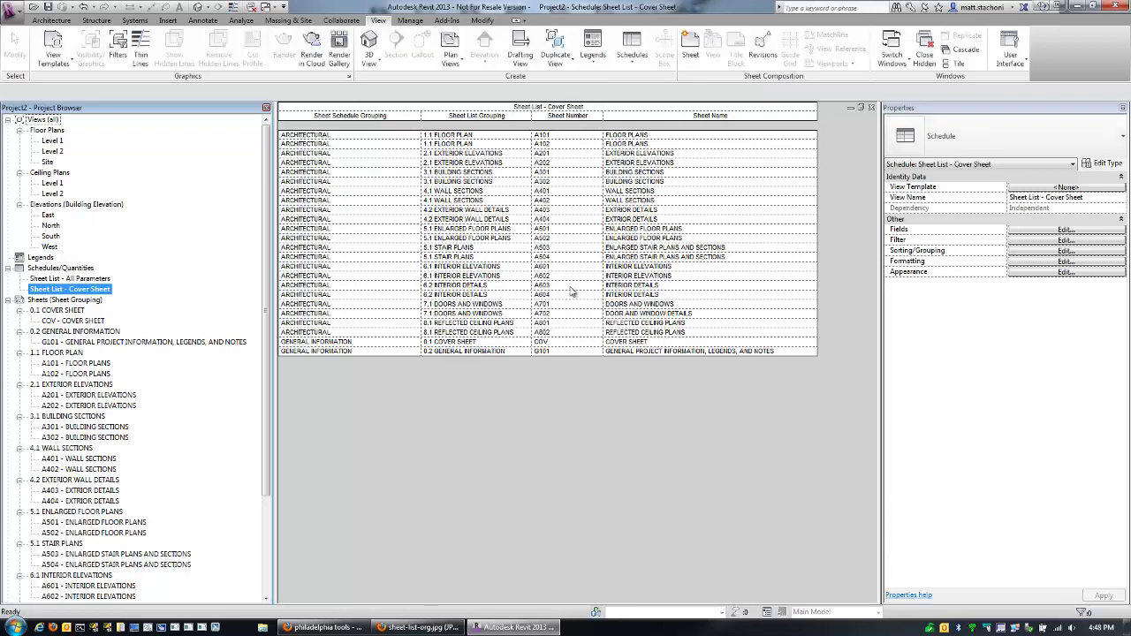
Remove the Sheet List Grouping field from the cover-sheet schedule
left_click(1051, 231)
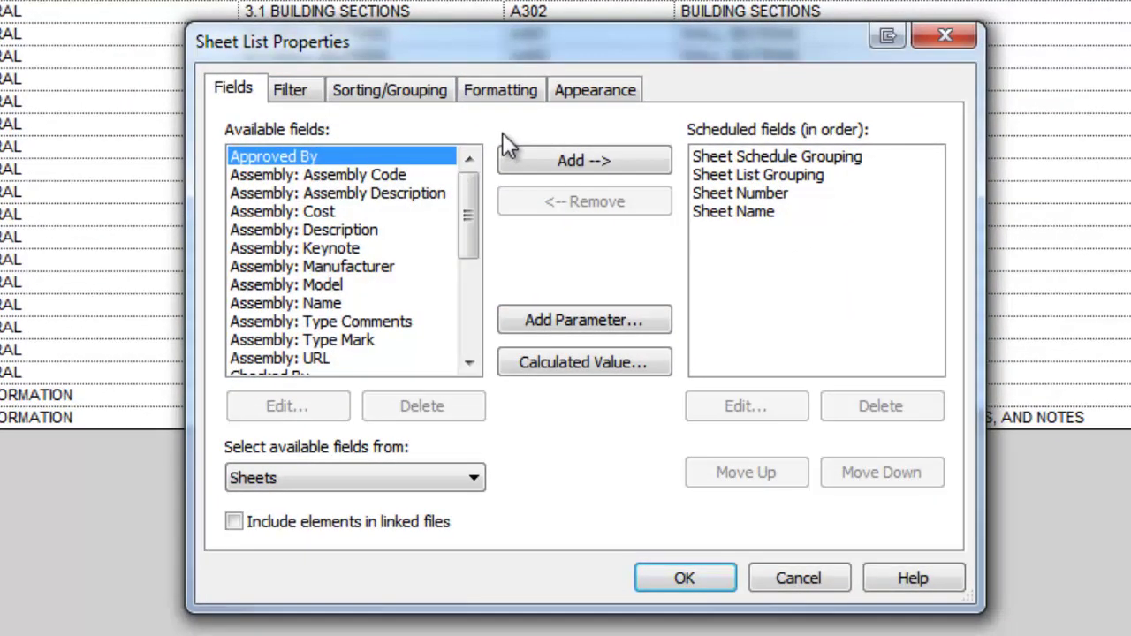
left_click(747, 176)
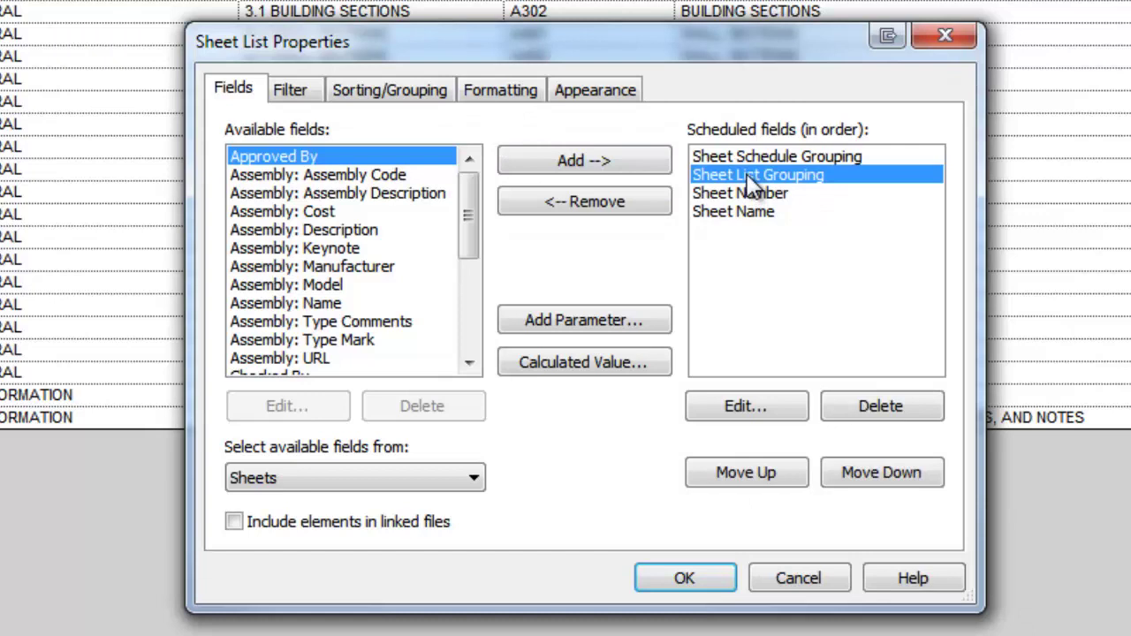
left_click(583, 203)
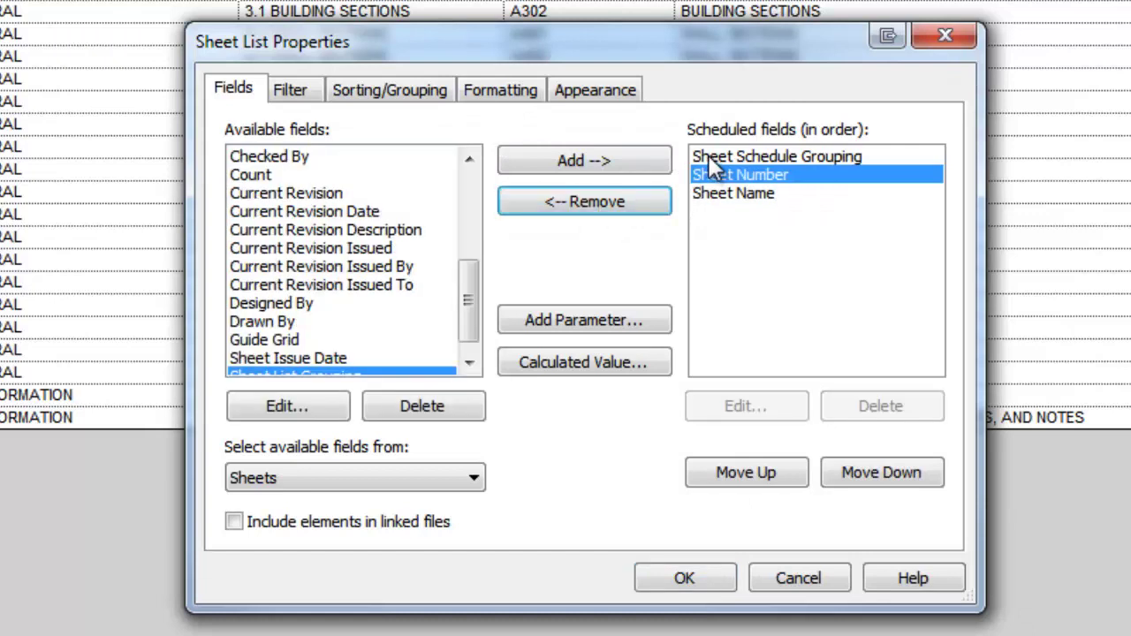
Sort by Sheet Schedule Grouping with headers, then by Sheet Number
left_click(303, 92)
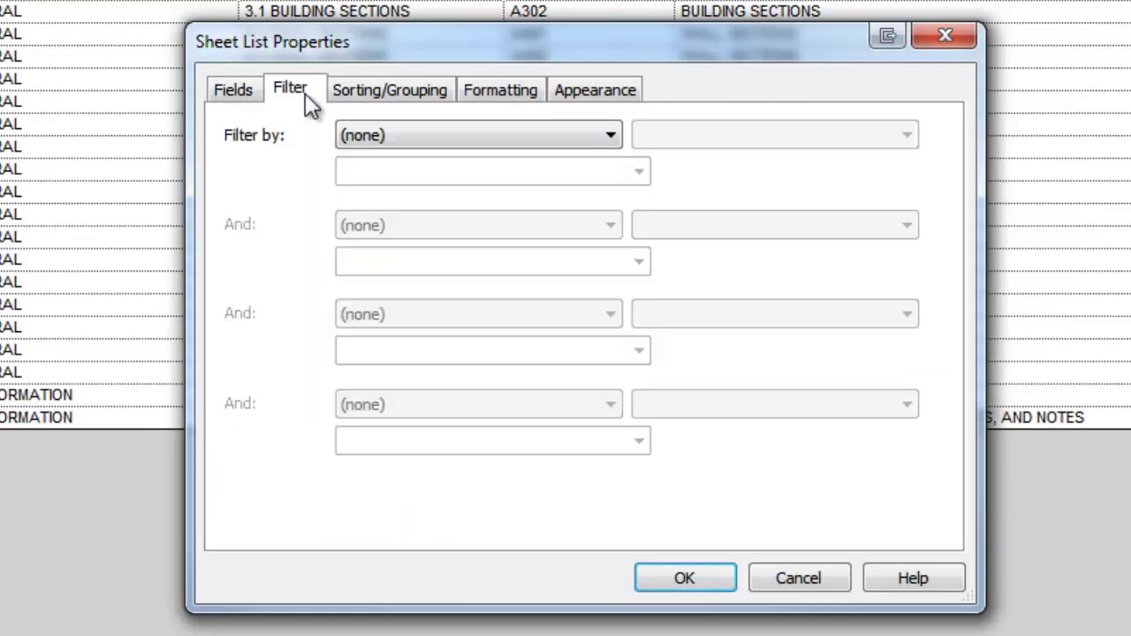
left_click(373, 92)
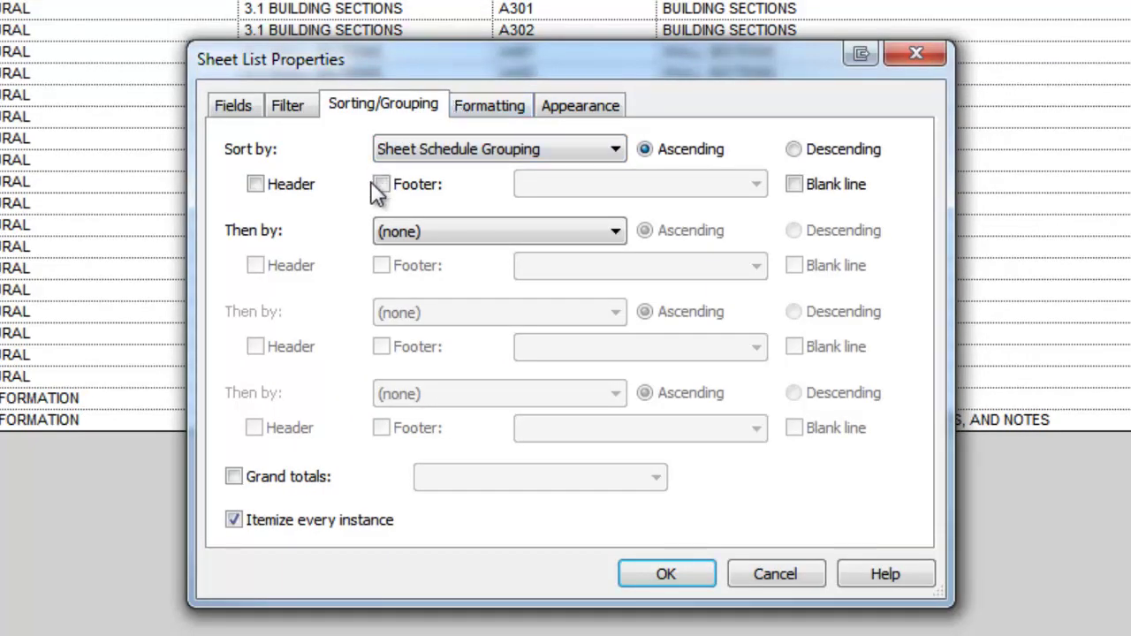
left_click(284, 186)
left_click(424, 232)
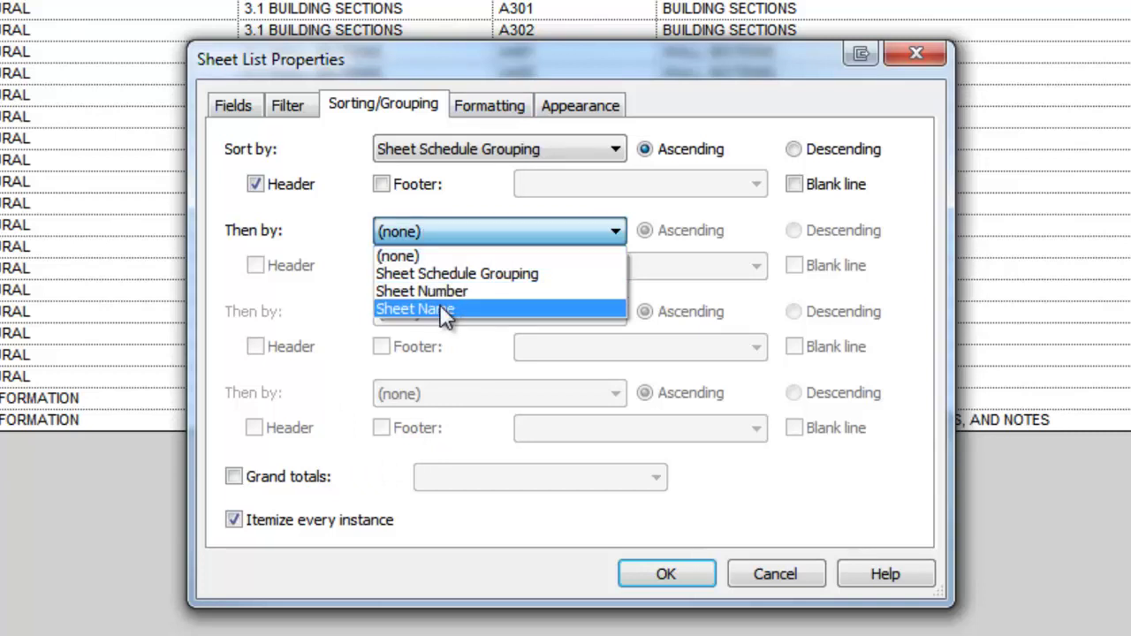
left_click(439, 308)
left_click(454, 245)
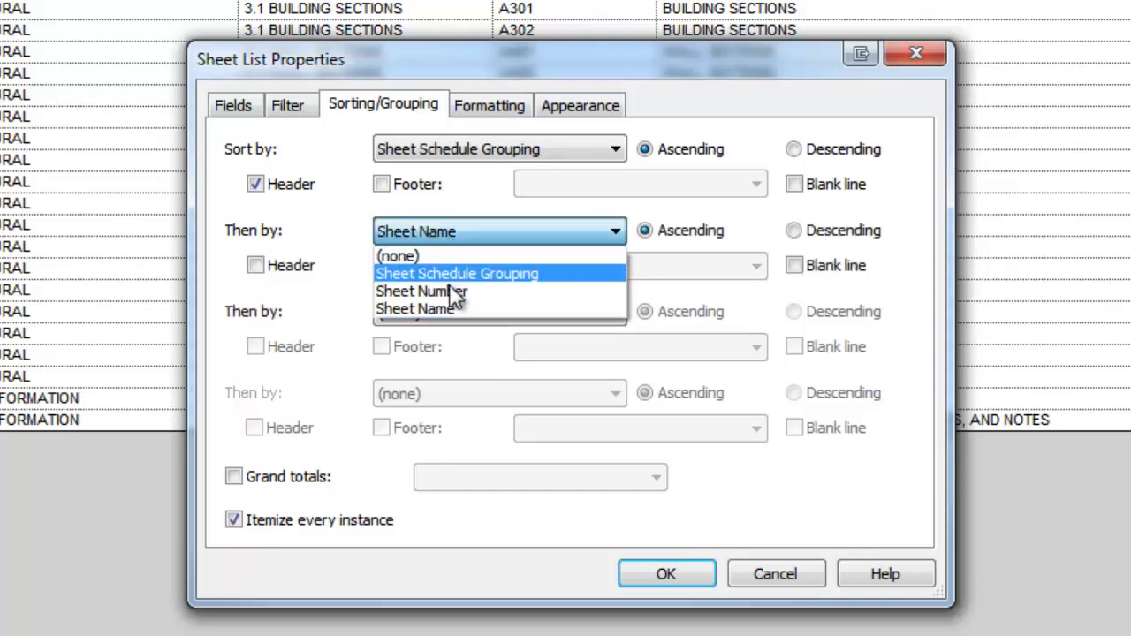
left_click(454, 290)
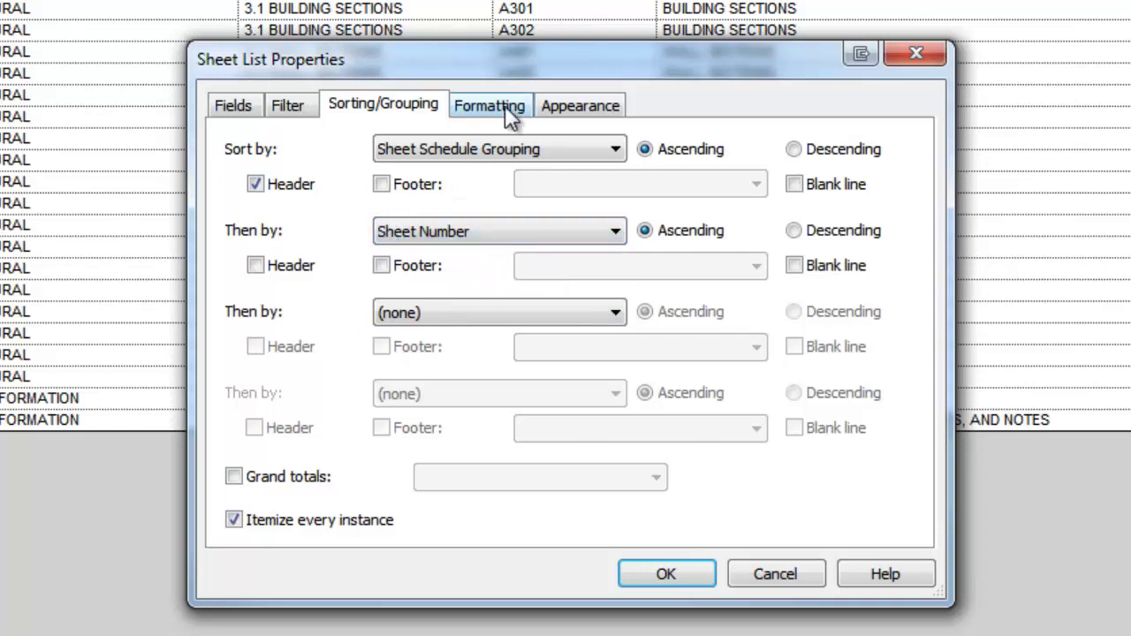
Retitle the column headings to 'SHEET NO.' and 'SHEET NAME'
left_click(473, 104)
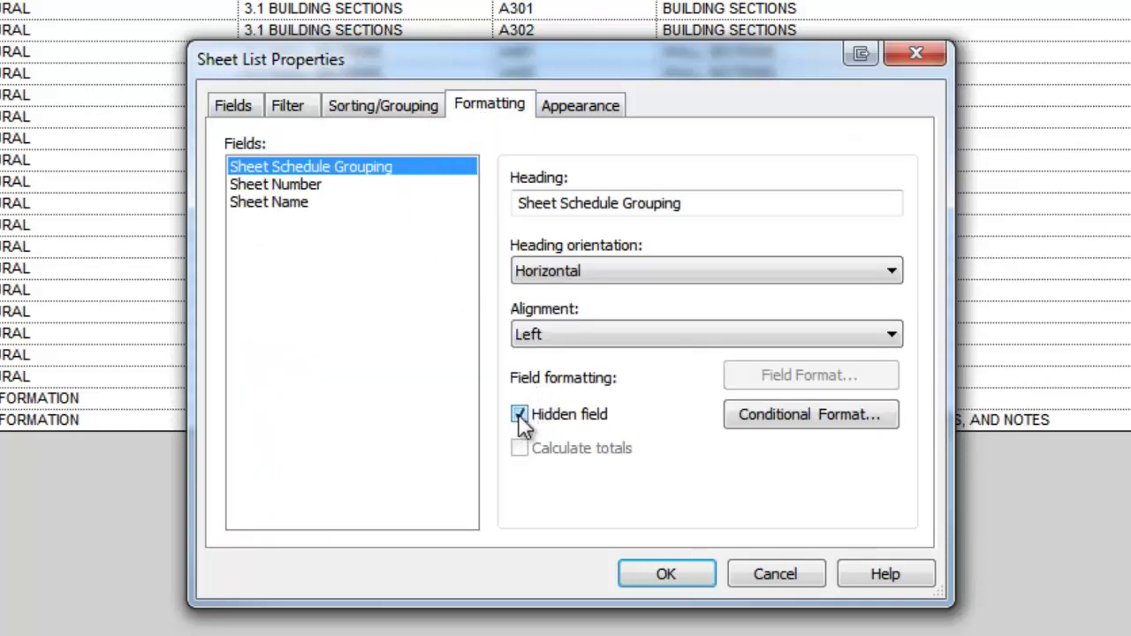
left_click(310, 183)
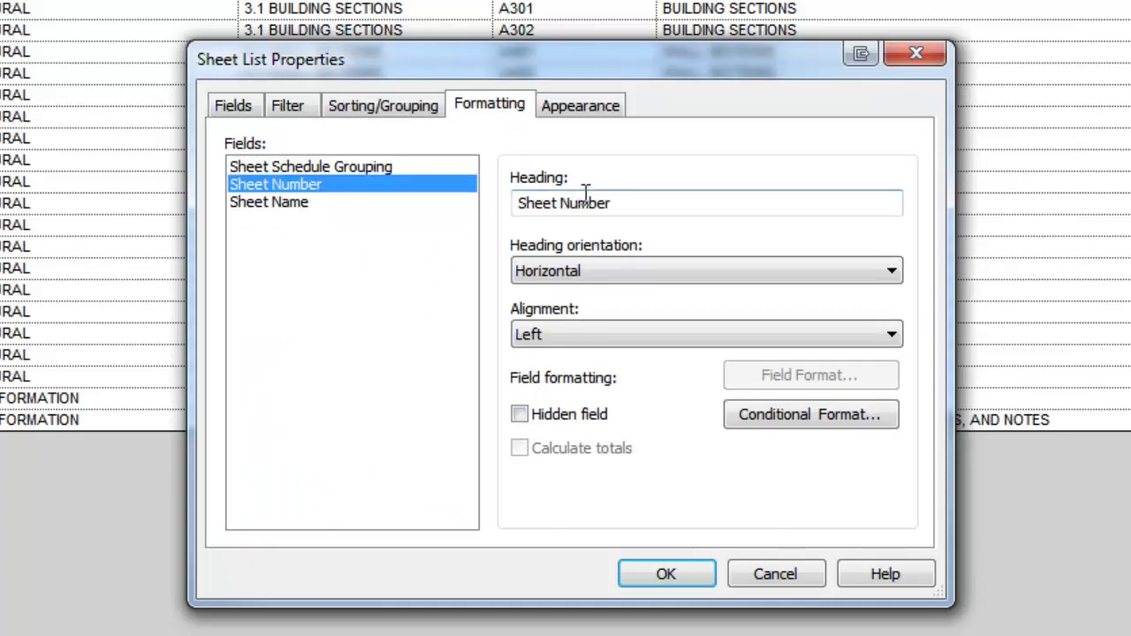
left_click(654, 202)
left_click_drag(654, 202, 494, 209)
key("BackSpace")
type("SH")
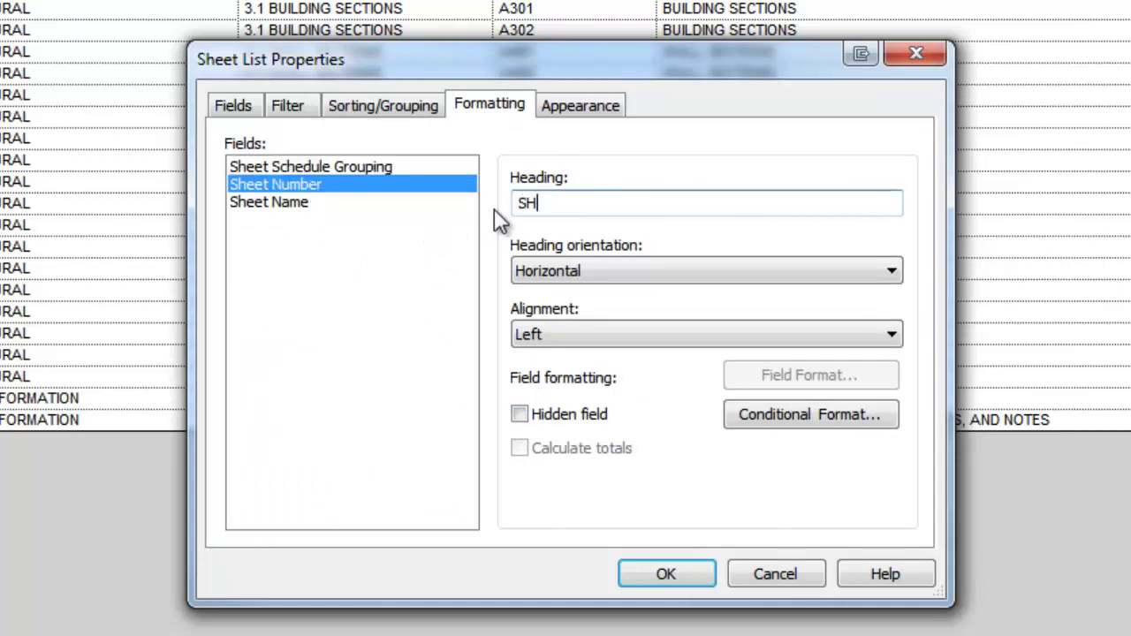
type("EET NO.")
left_click(286, 203)
left_click_drag(644, 199, 453, 202)
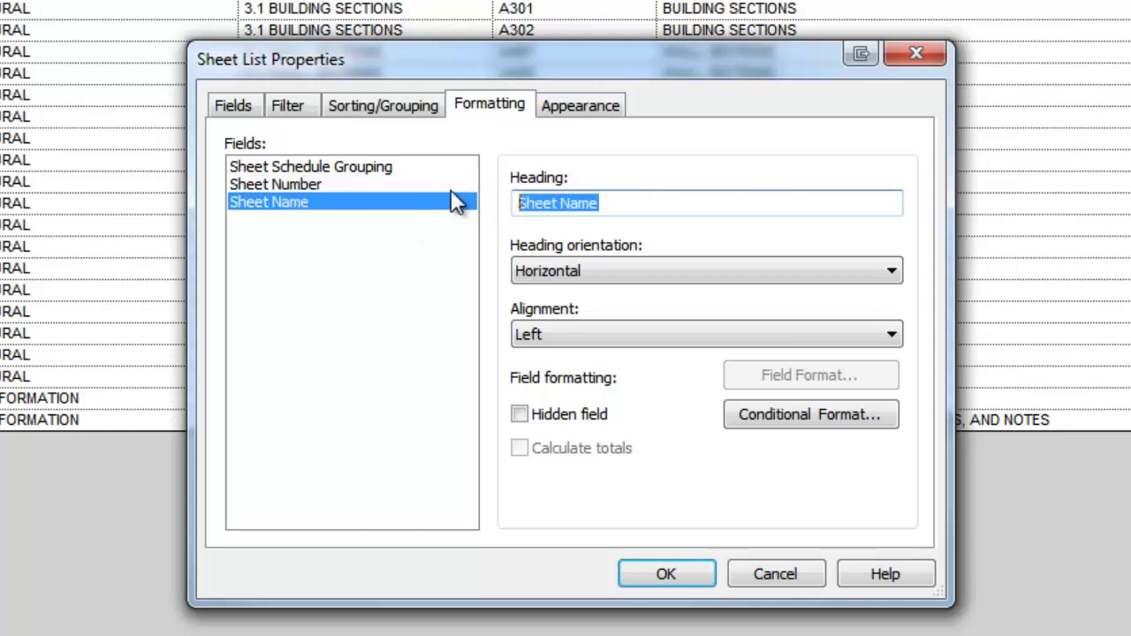
type("SHEET NAME")
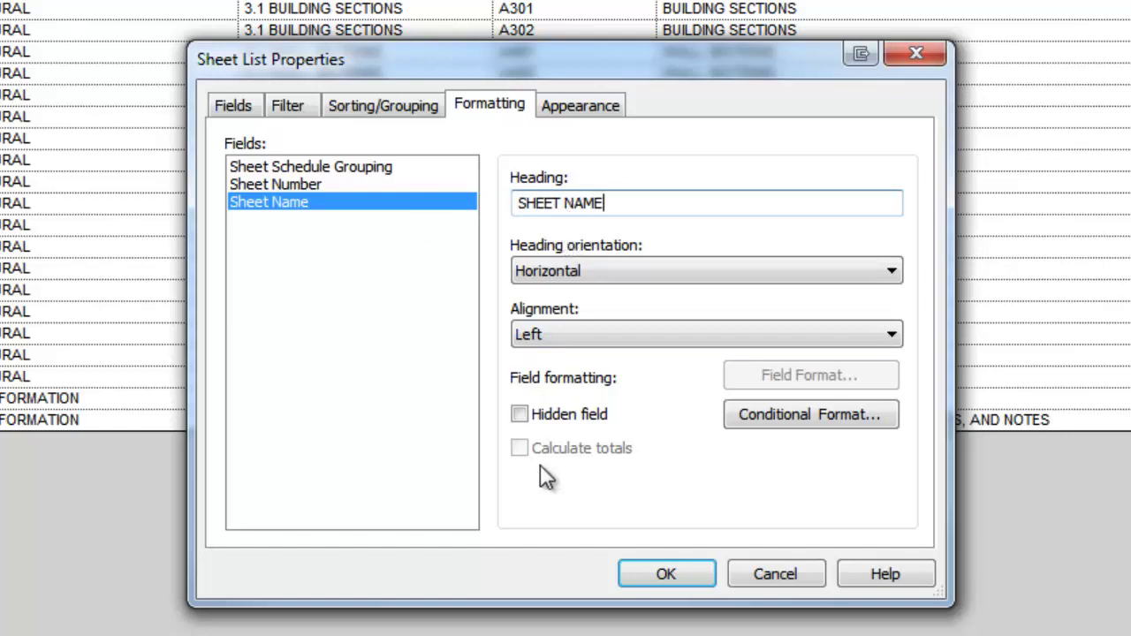
Set body text size to 3/32" and header text size to 3/16"
left_click(569, 106)
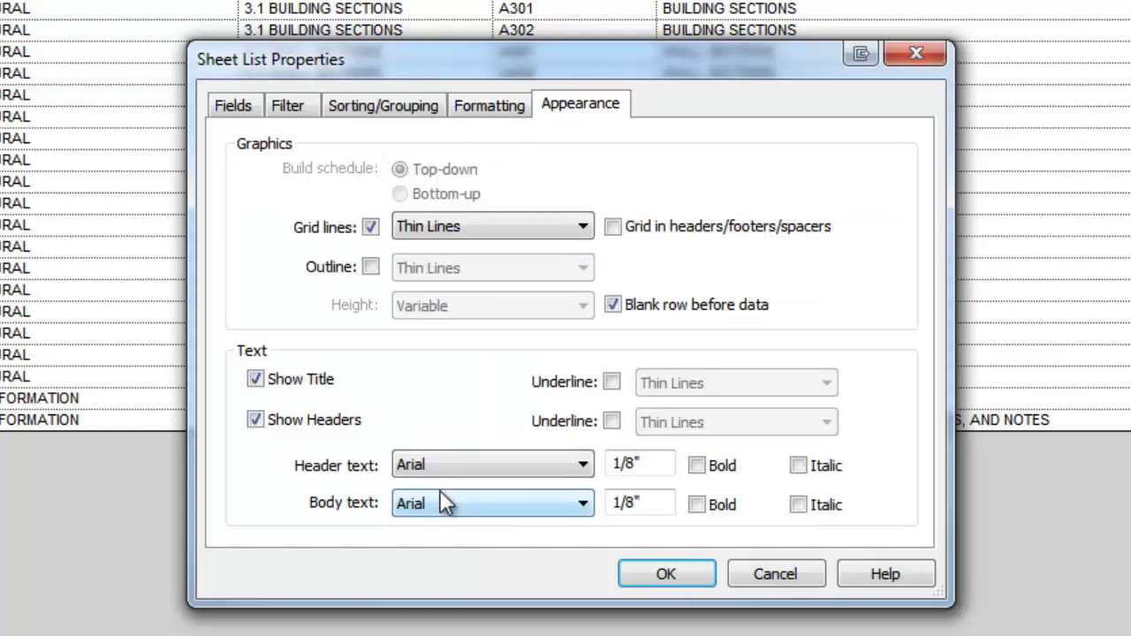
double_click(633, 500)
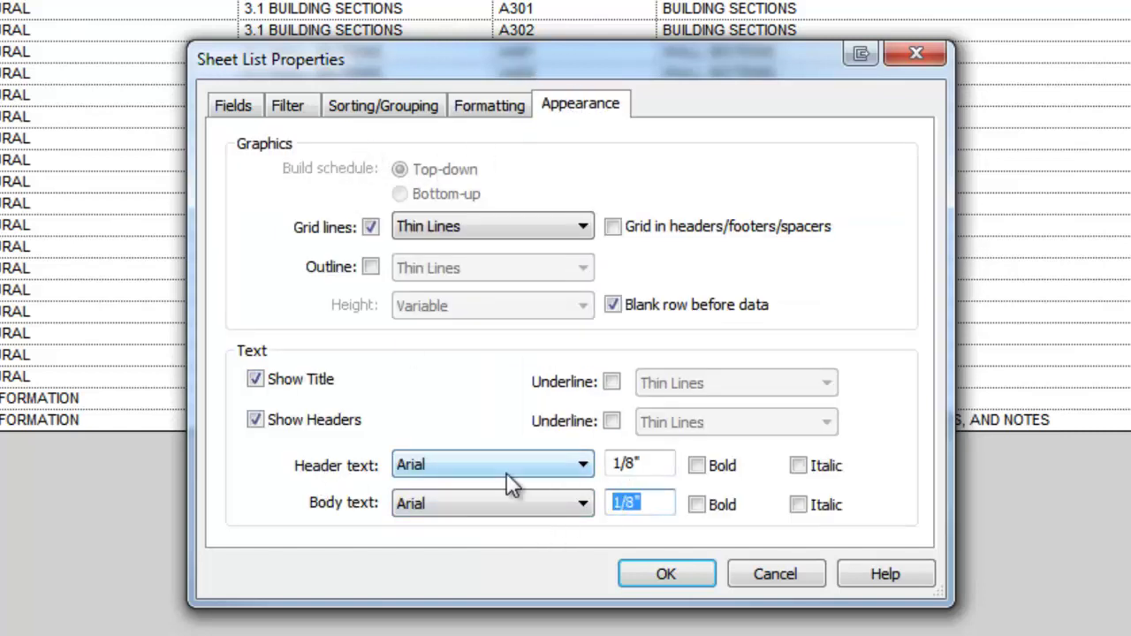
type("3/32\"")
left_click(643, 464)
key("shift+Home")
type("3/16")
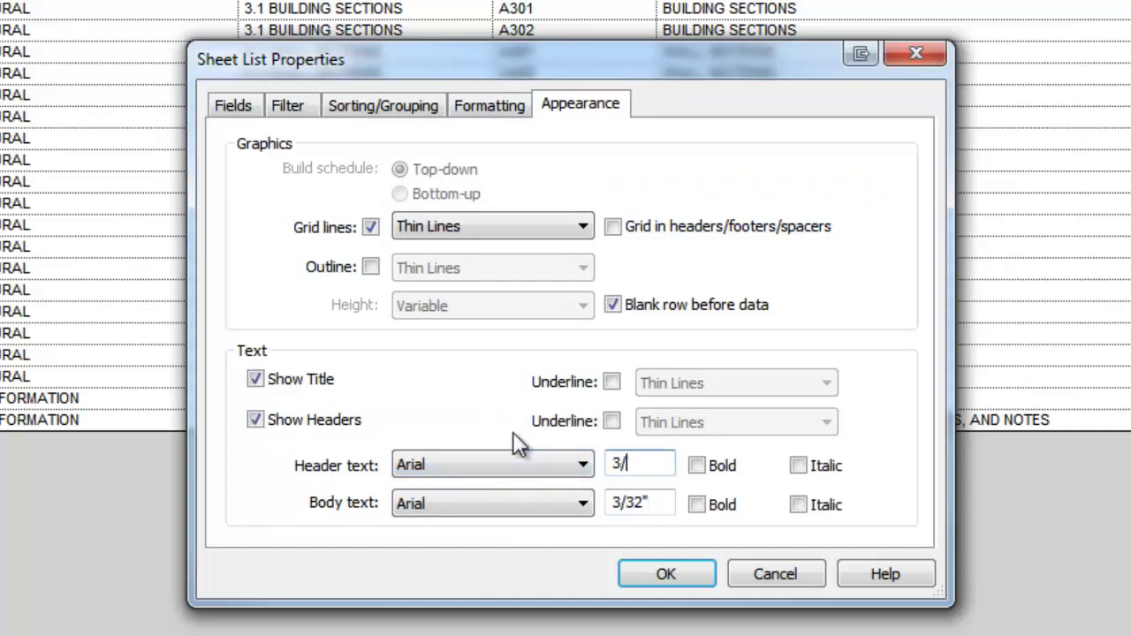
type("\"")
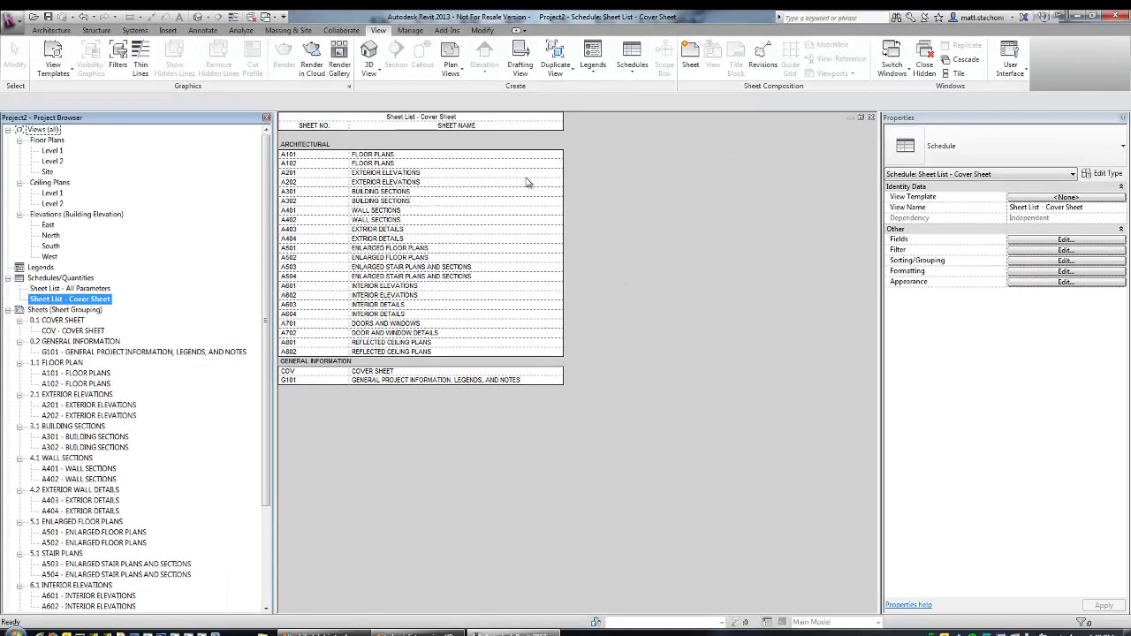
Add Sheet List Grouping back to the schedule fields and move it to the top
left_click(727, 261)
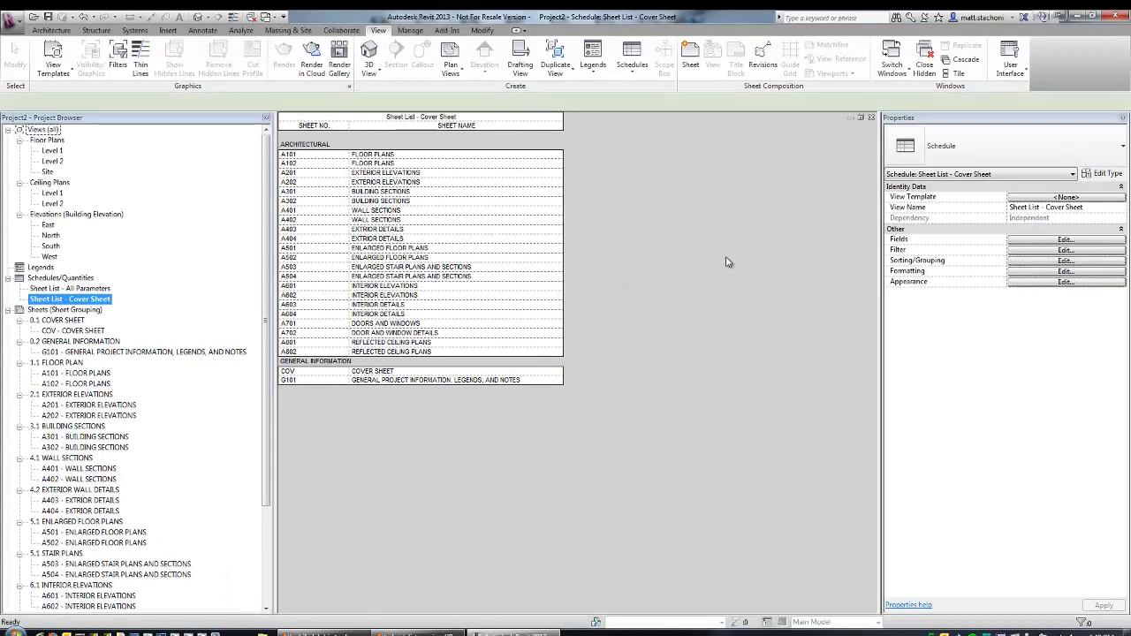
left_click(1025, 262)
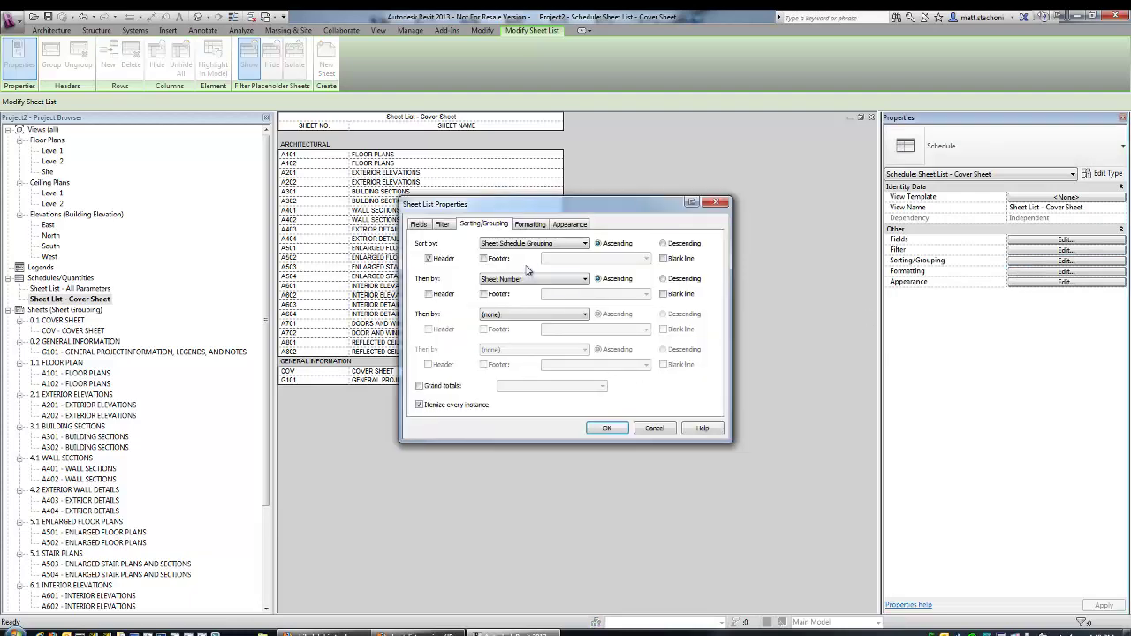
left_click(423, 225)
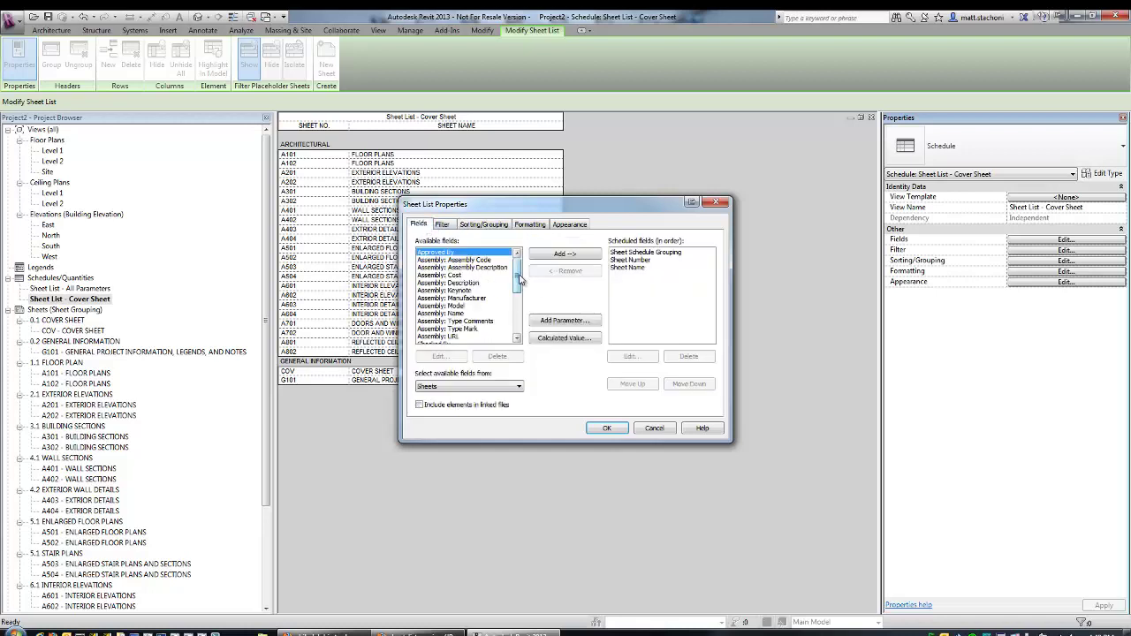
left_click_drag(519, 276, 517, 323)
left_click(449, 336)
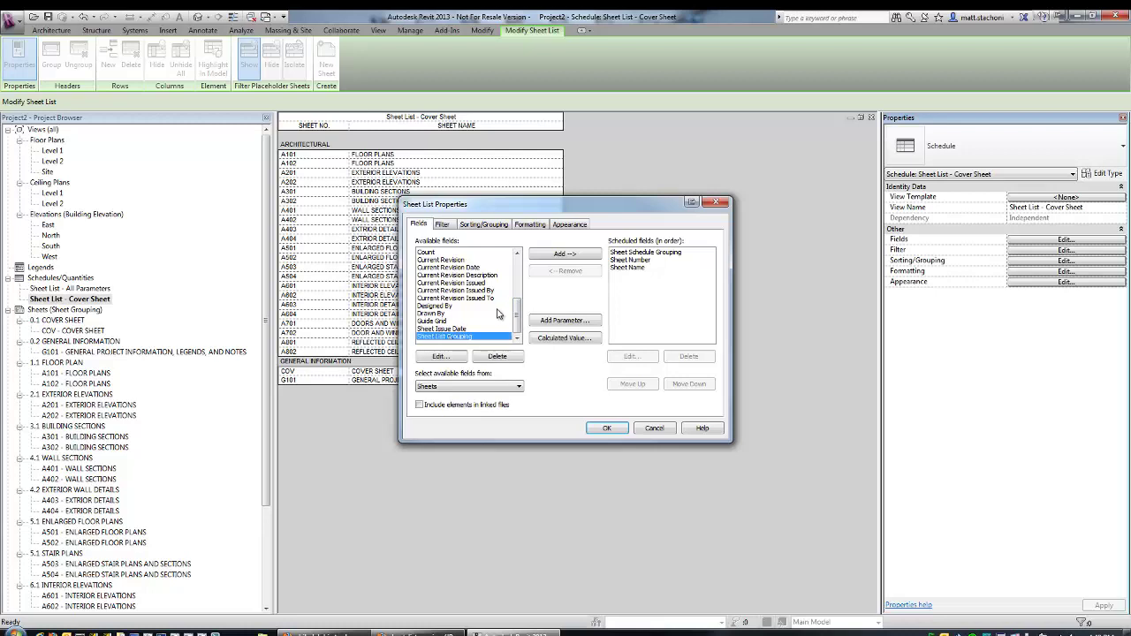
left_click(543, 256)
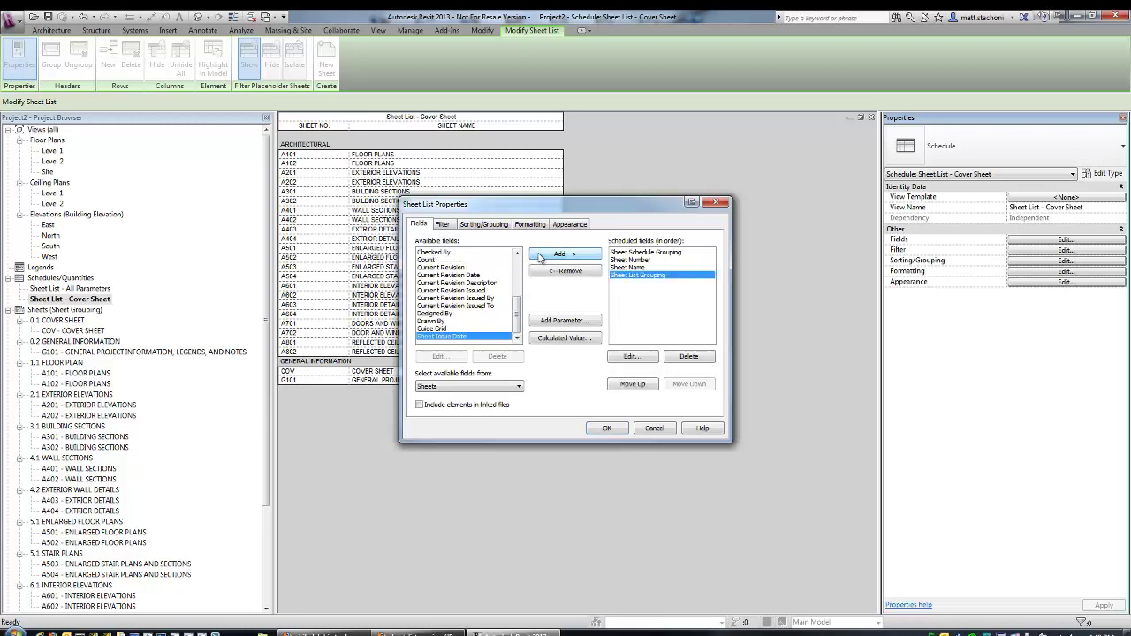
left_click(634, 384)
left_click(633, 385)
left_click(632, 384)
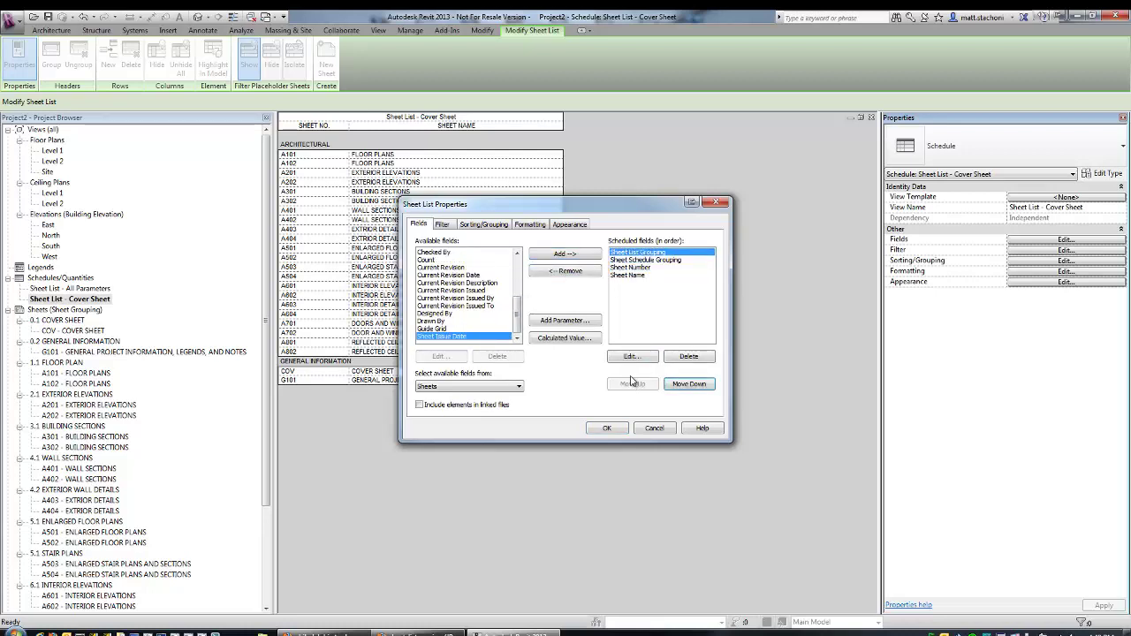
Sort by Sheet List Grouping (no header), Sheet Schedule Grouping with header, then Sheet Number
left_click(442, 224)
left_click(483, 224)
left_click(511, 244)
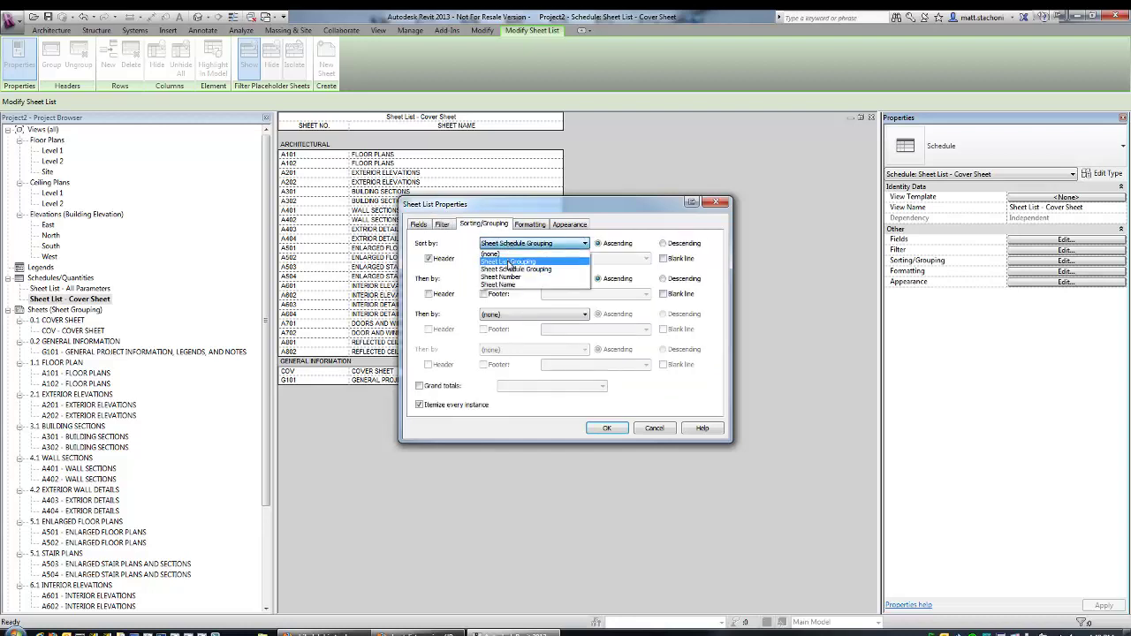
left_click(509, 262)
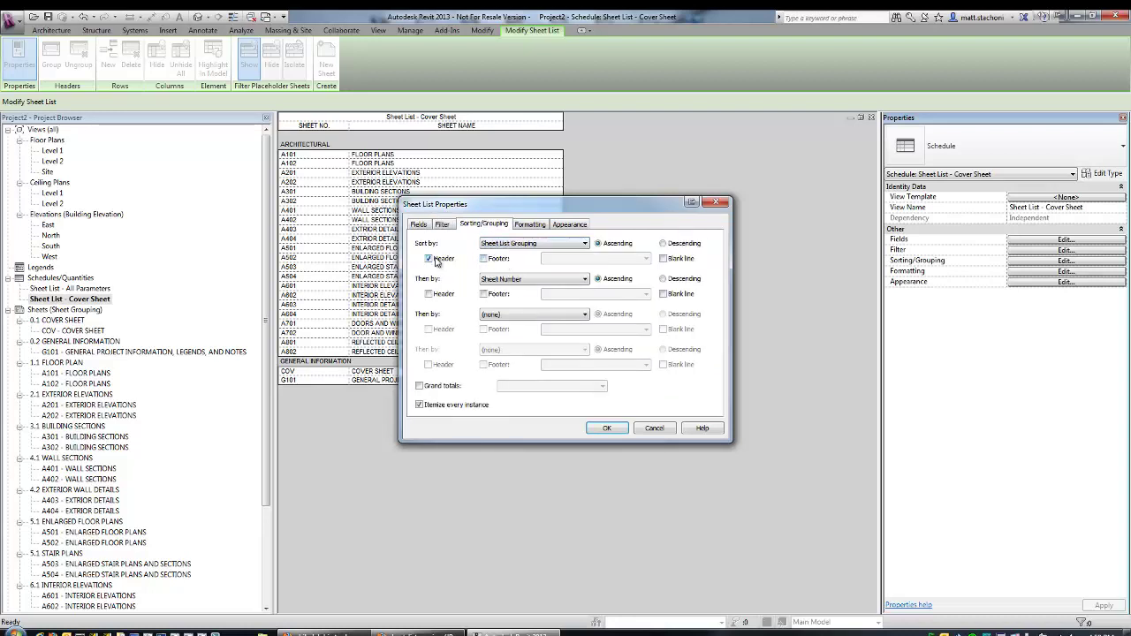
left_click(429, 258)
left_click(507, 281)
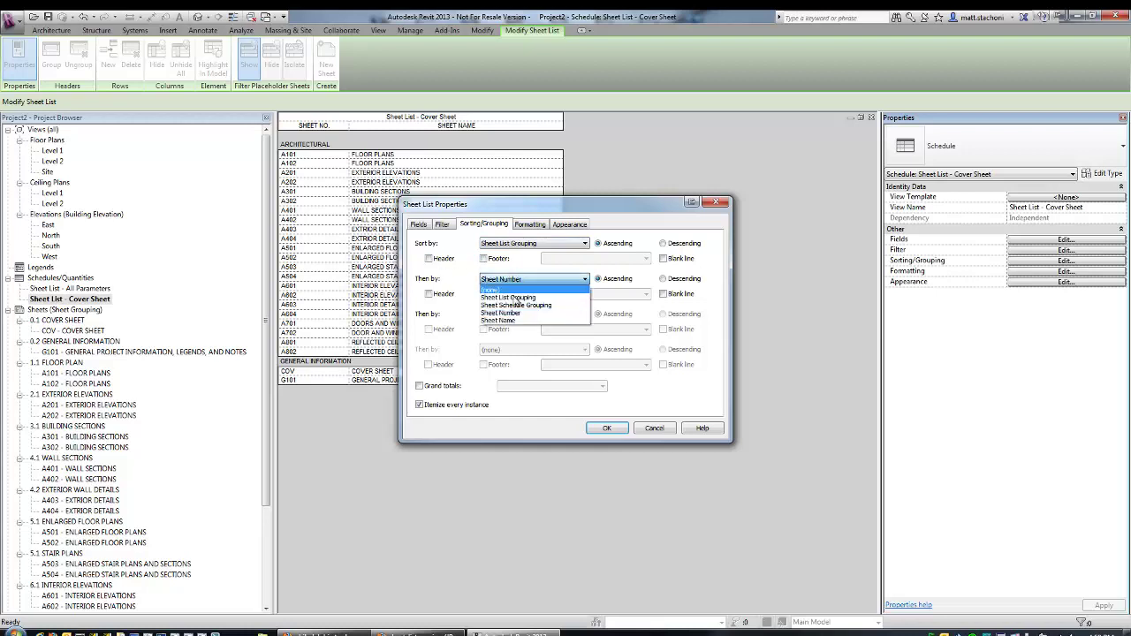
left_click(515, 305)
left_click(429, 294)
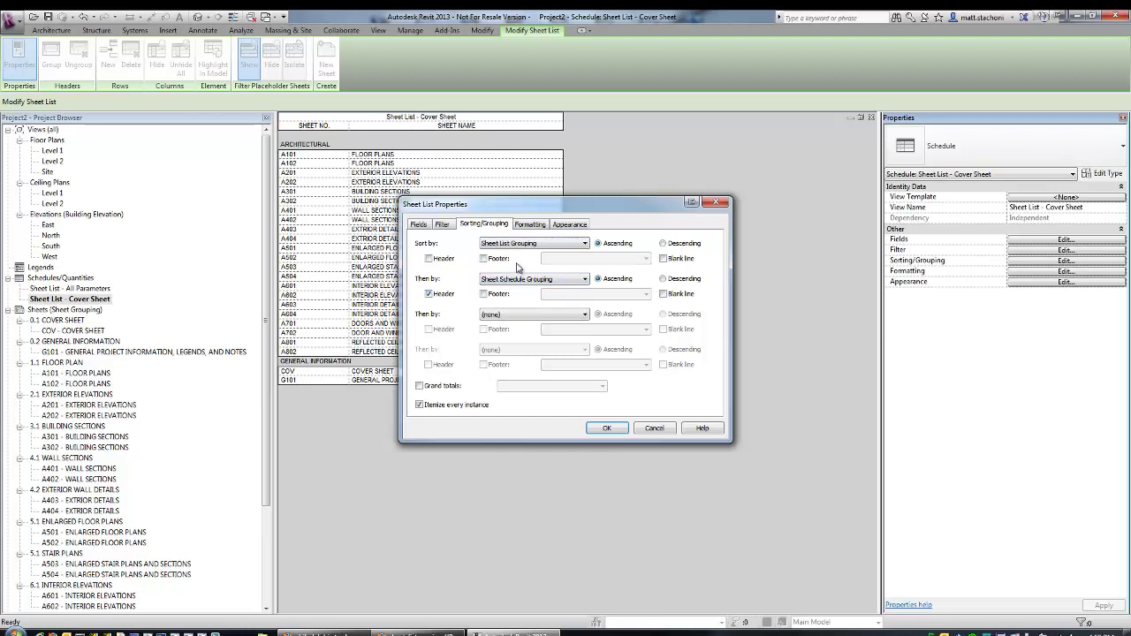
left_click(506, 316)
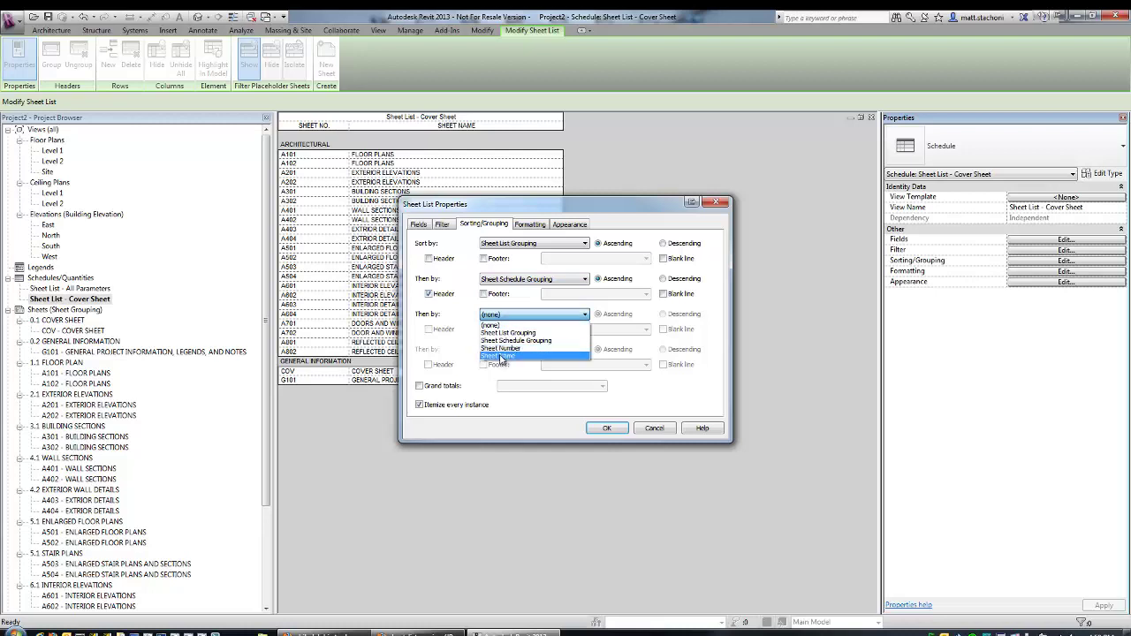
left_click(502, 356)
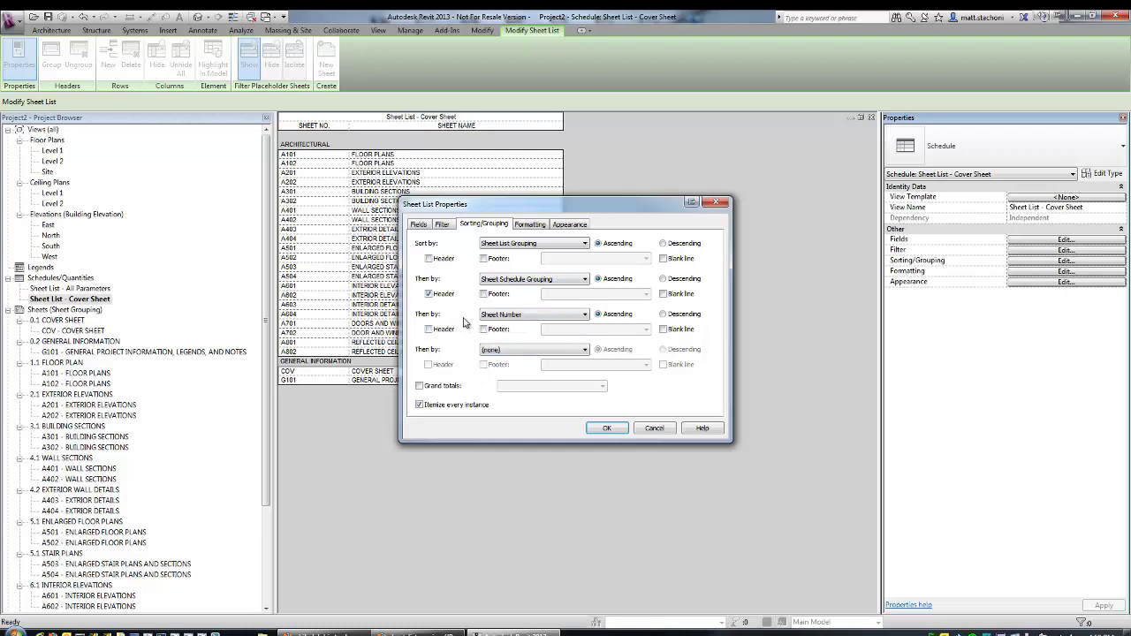
Hide the Sheet List Grouping and Sheet Schedule Grouping columns and apply the changes
left_click(530, 225)
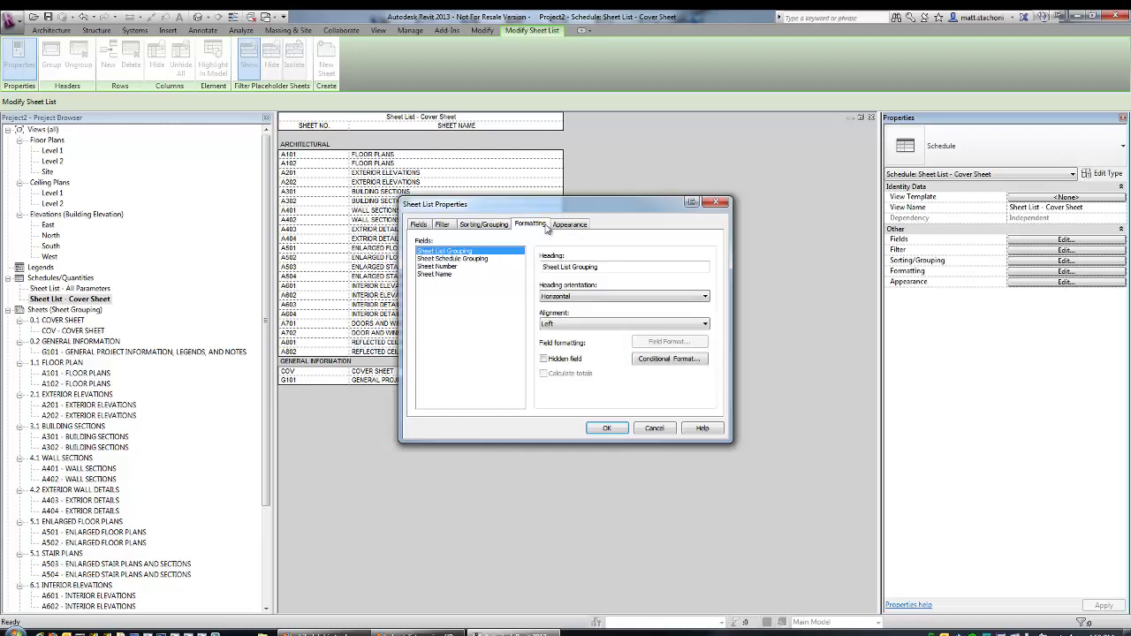
left_click(544, 359)
left_click(459, 259)
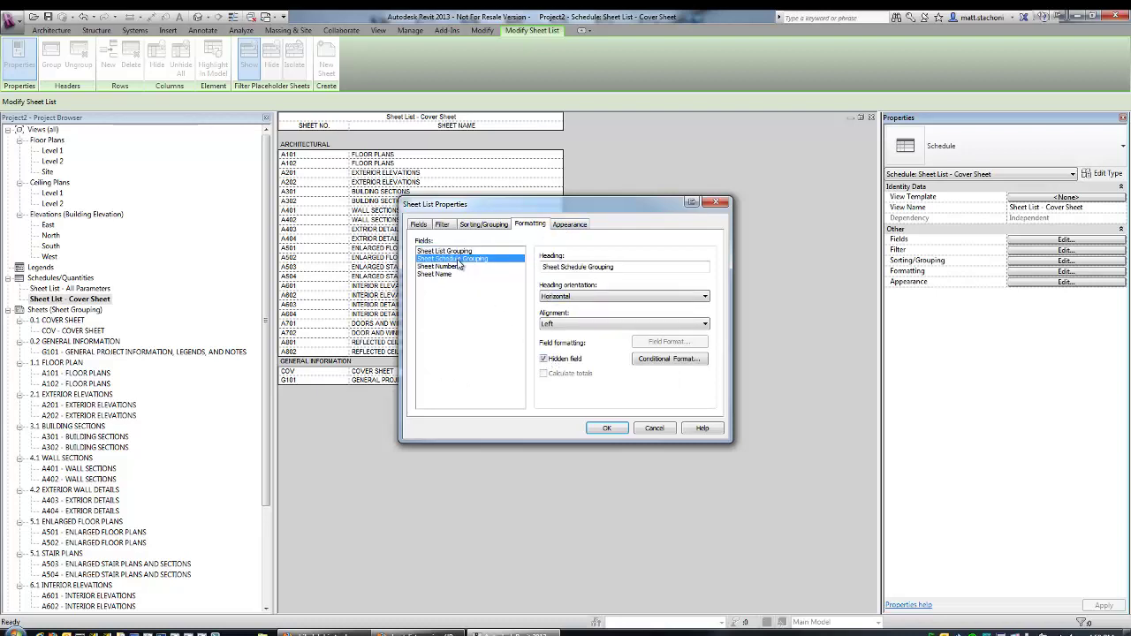
left_click(446, 266)
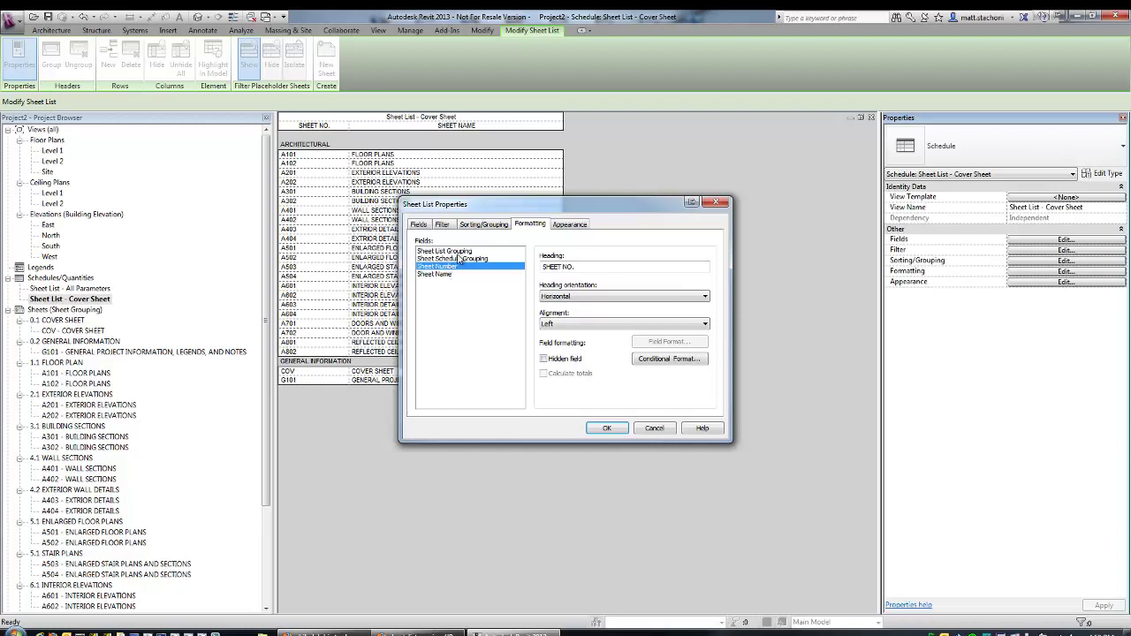
left_click(607, 428)
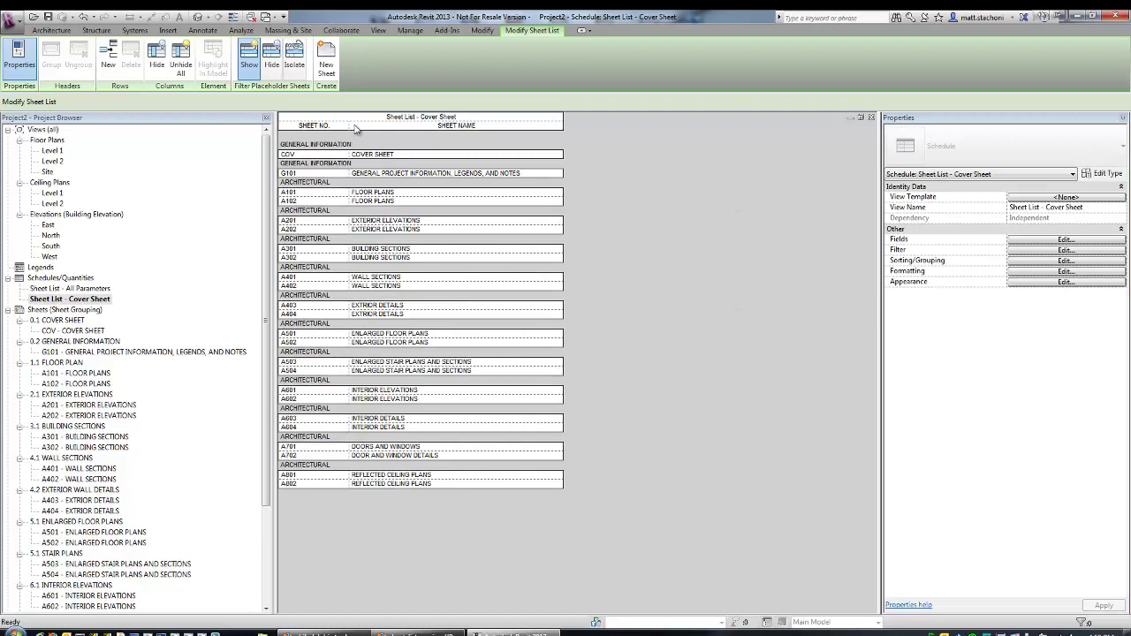
Drag the SHEET NO. column wider, then reopen the schedule's Sorting/Grouping properties
left_click_drag(353, 128, 383, 128)
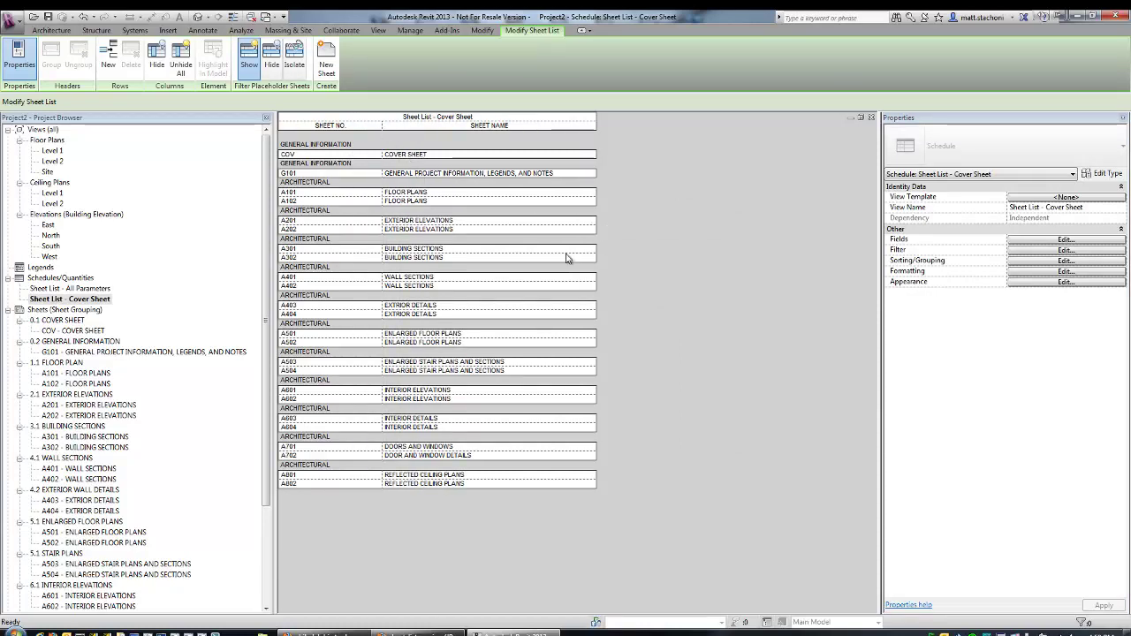
left_click(268, 296)
left_click_drag(268, 283, 268, 307)
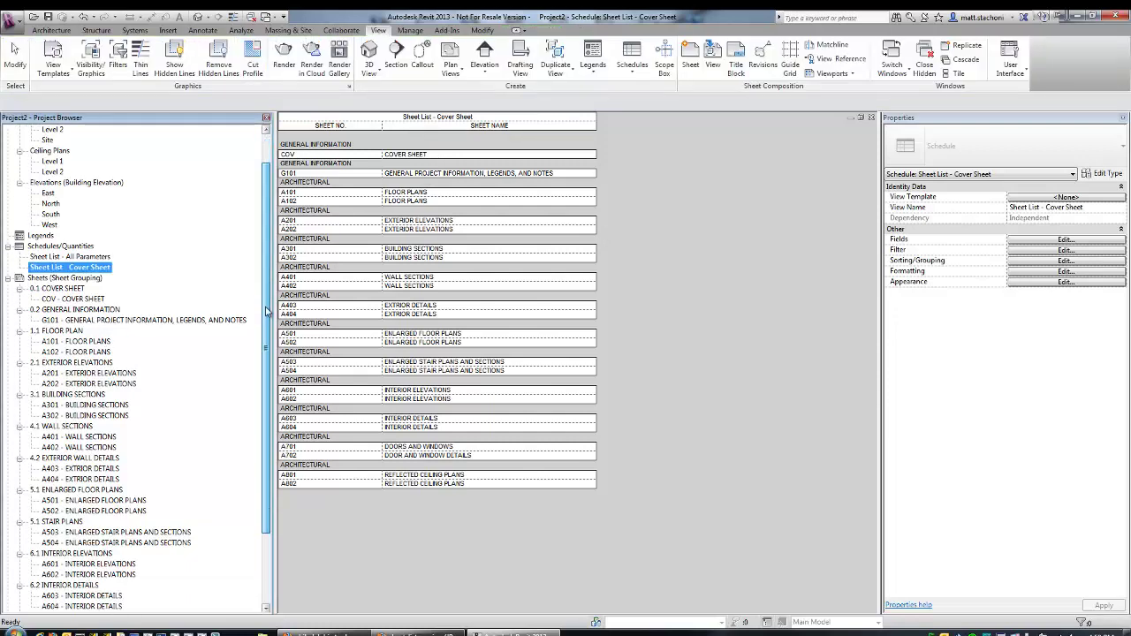
left_click(1037, 261)
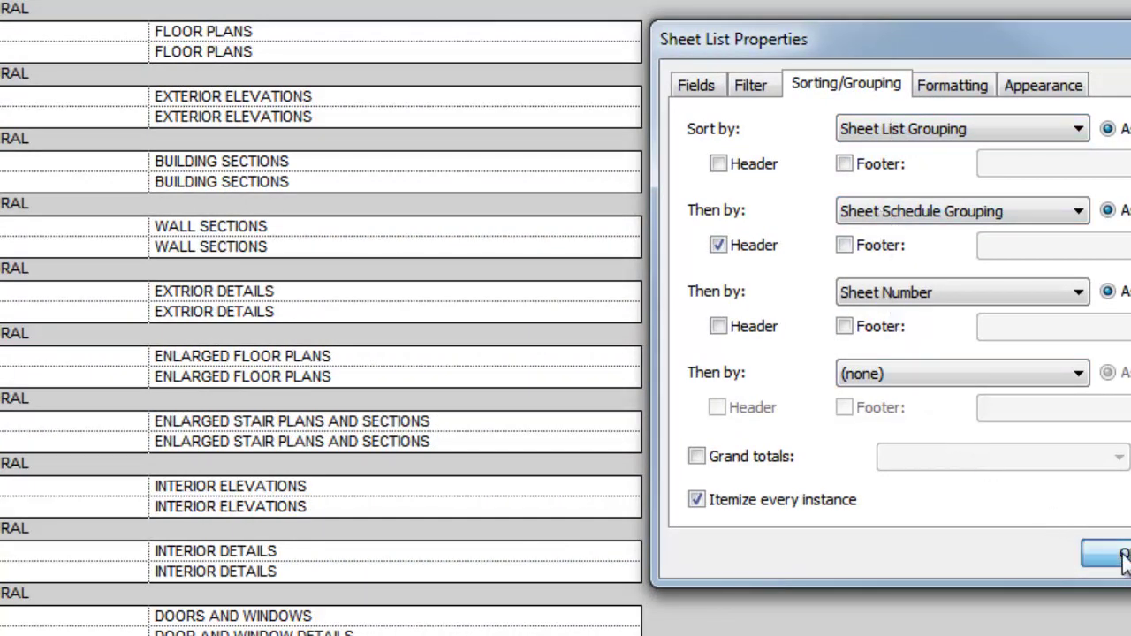
Create a new Integer parameter 'Sheet Schedule Index' grouped under Other
left_click(696, 83)
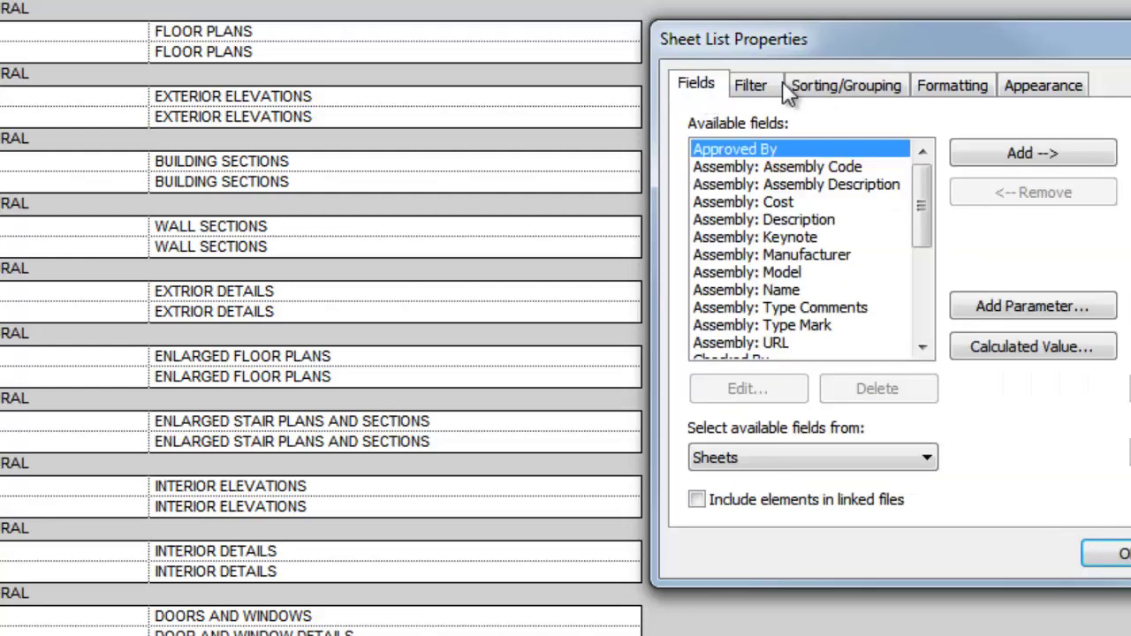
left_click(1007, 307)
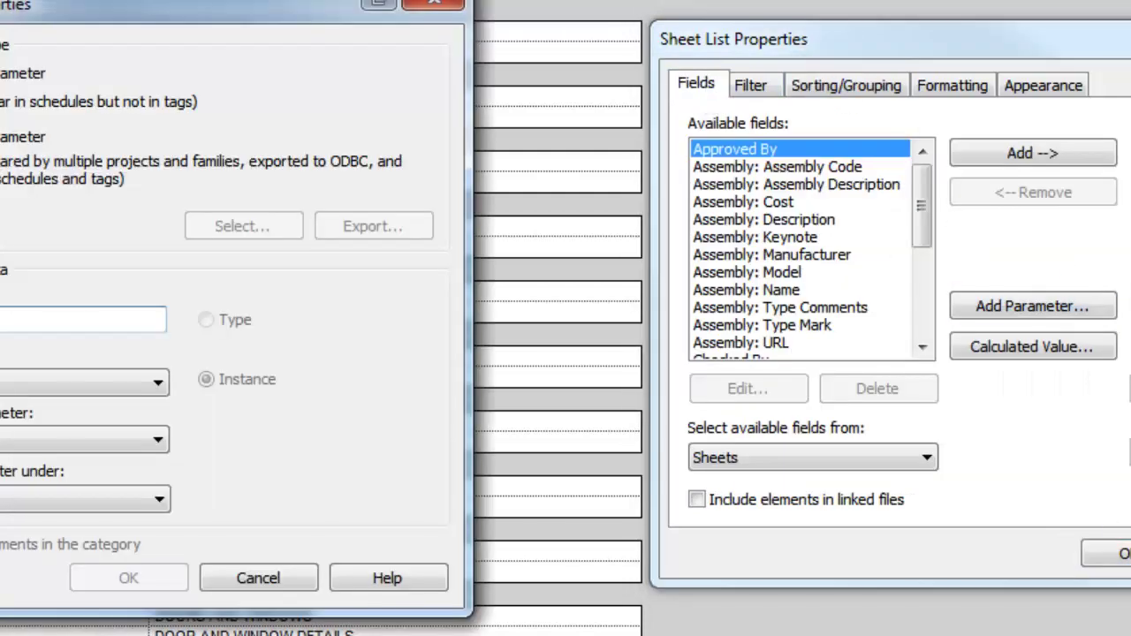
type("Sheet ")
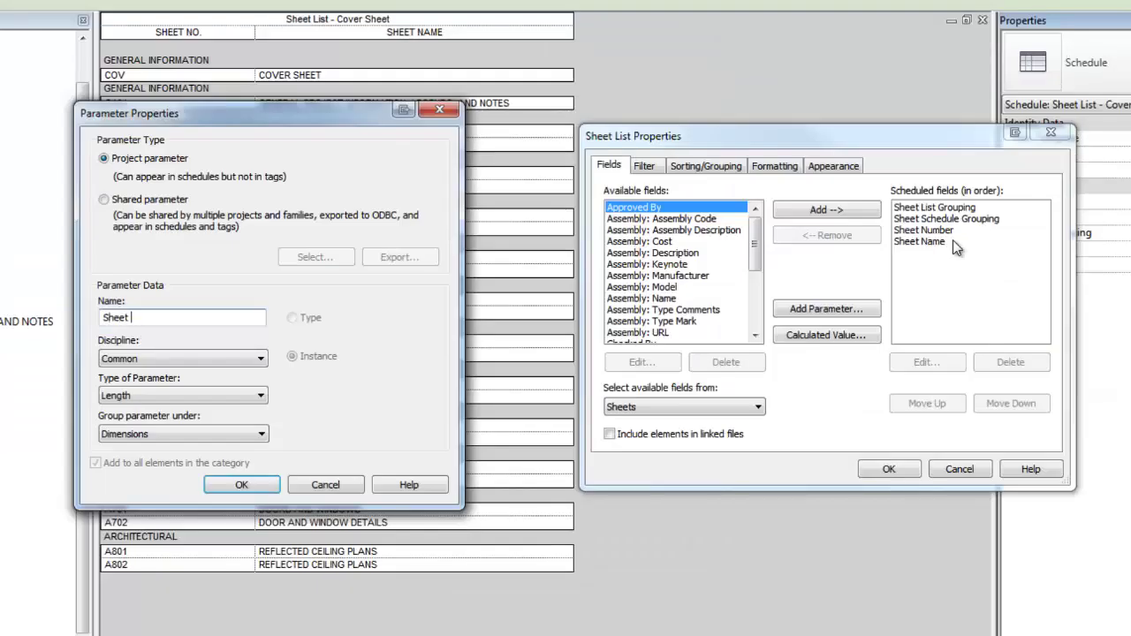
type("Schedule Index")
left_click(155, 396)
left_click(129, 423)
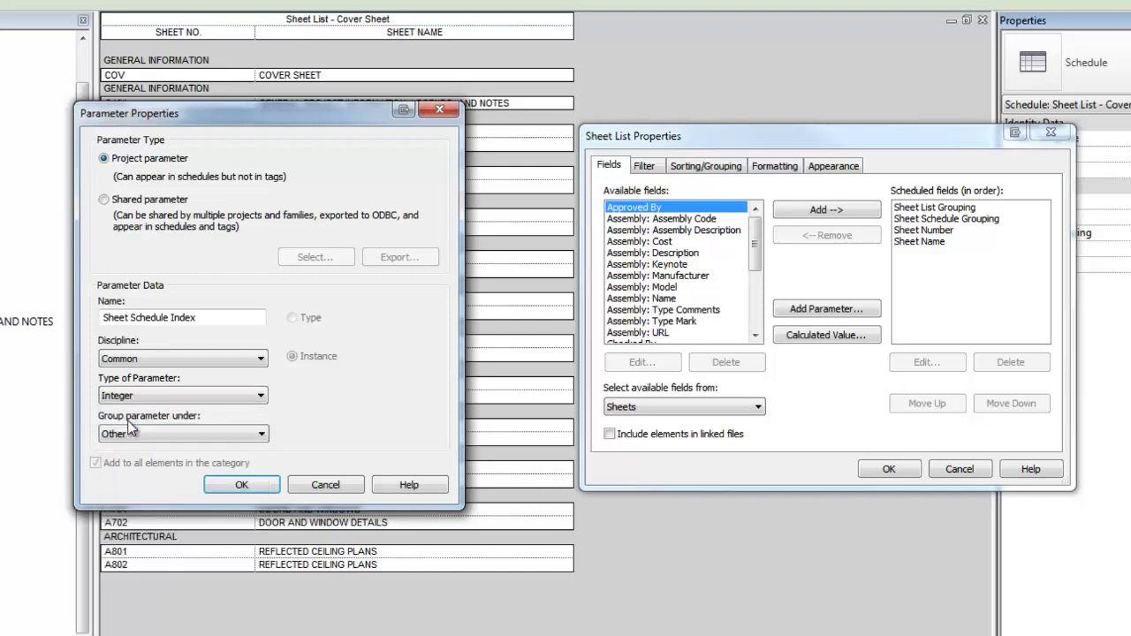
left_click(170, 435)
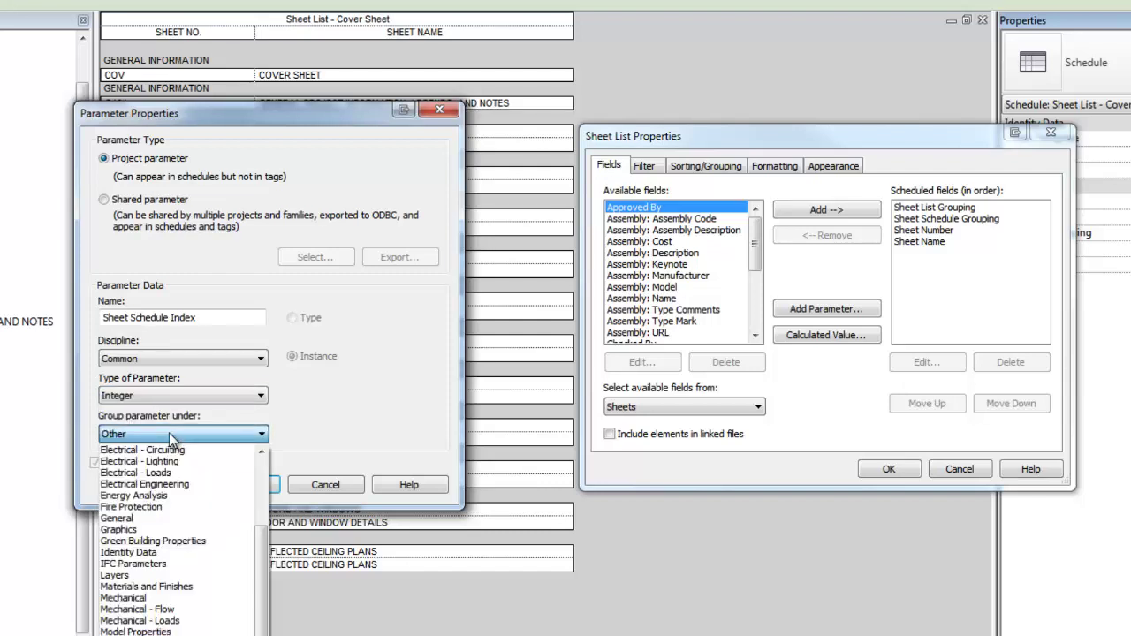
left_click(169, 433)
left_click(254, 488)
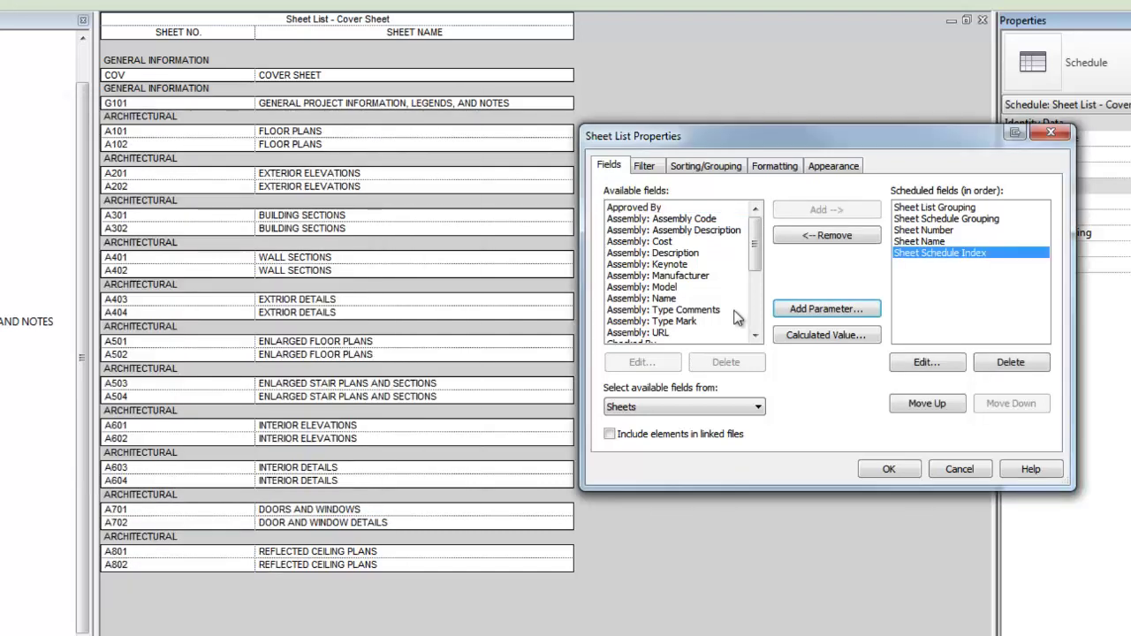
Move Sheet Schedule Index to the top, remove Sheet List Grouping, and apply
left_click(945, 403)
left_click(945, 403)
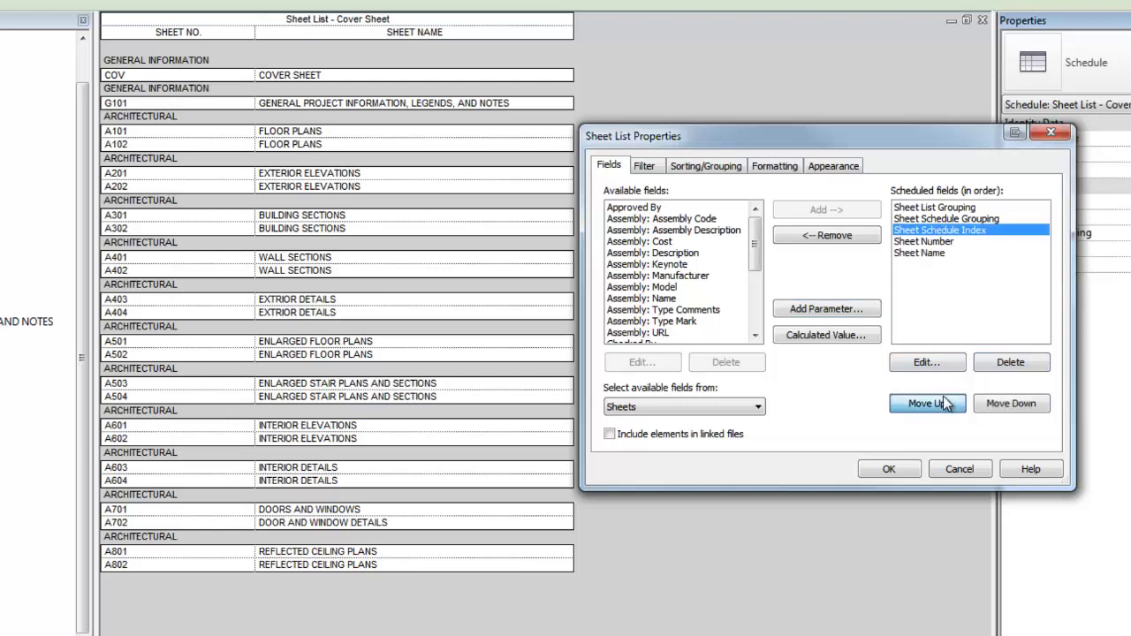
left_click(946, 403)
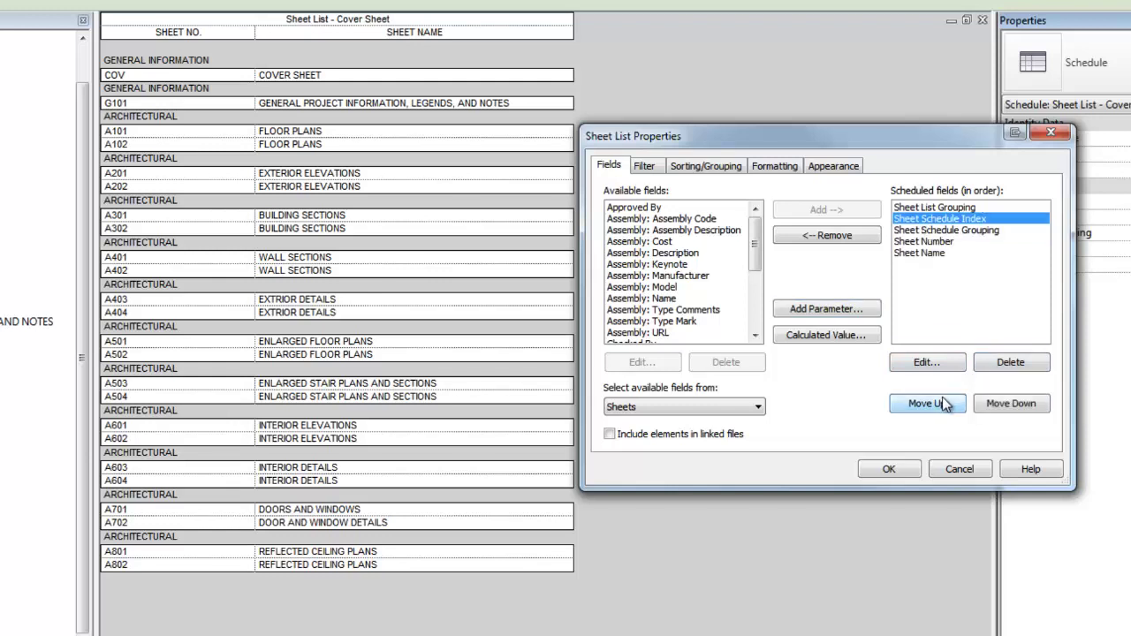
left_click(945, 403)
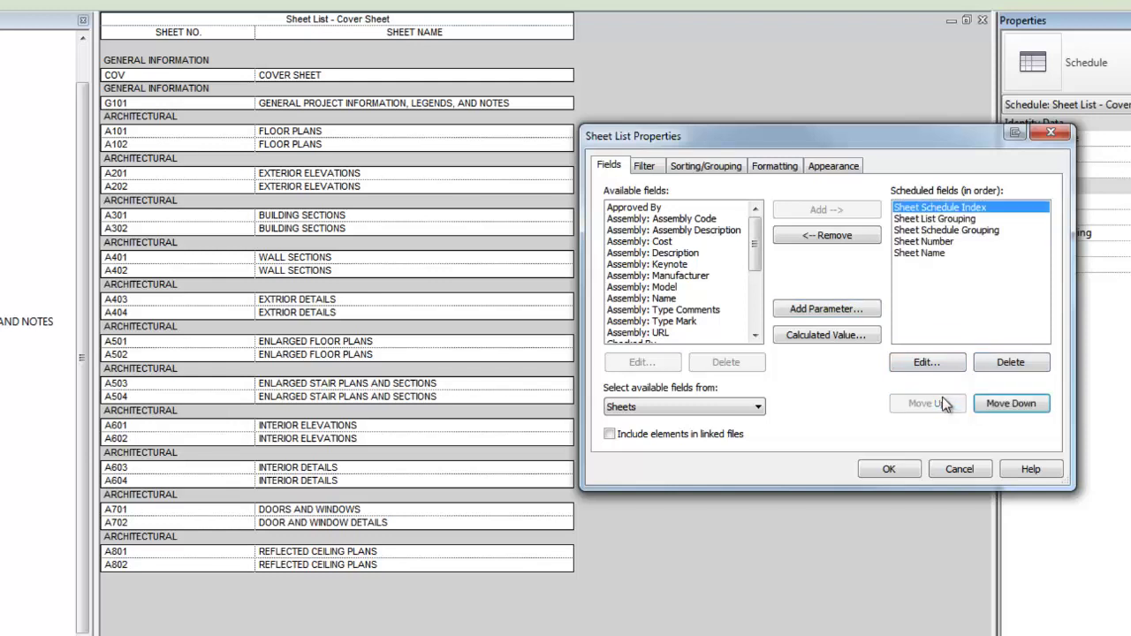
left_click(953, 219)
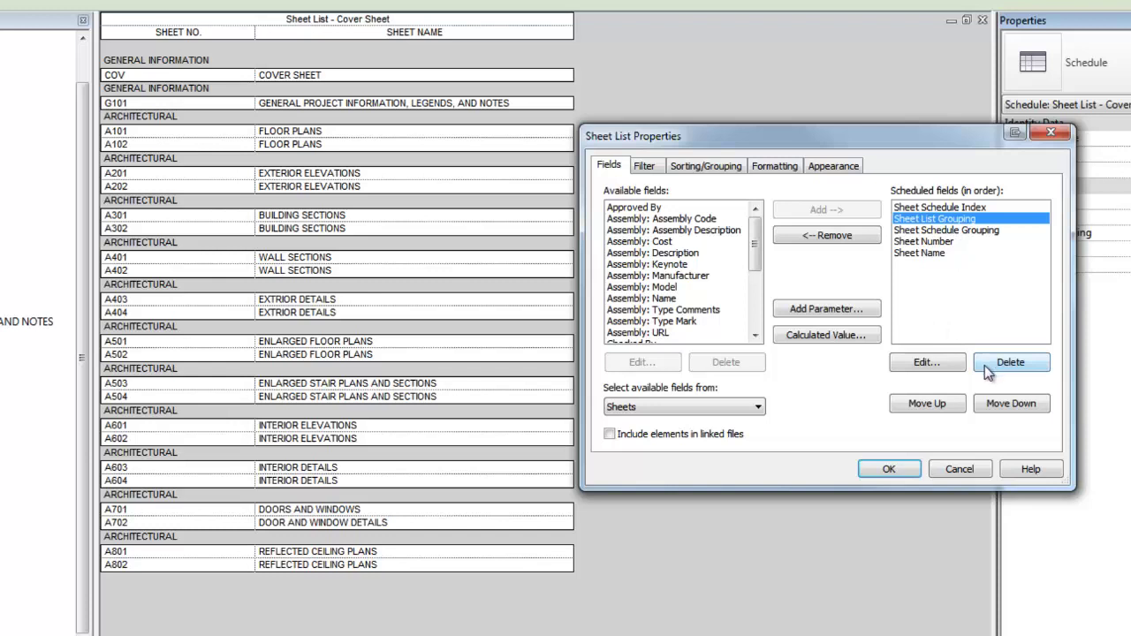
left_click(859, 235)
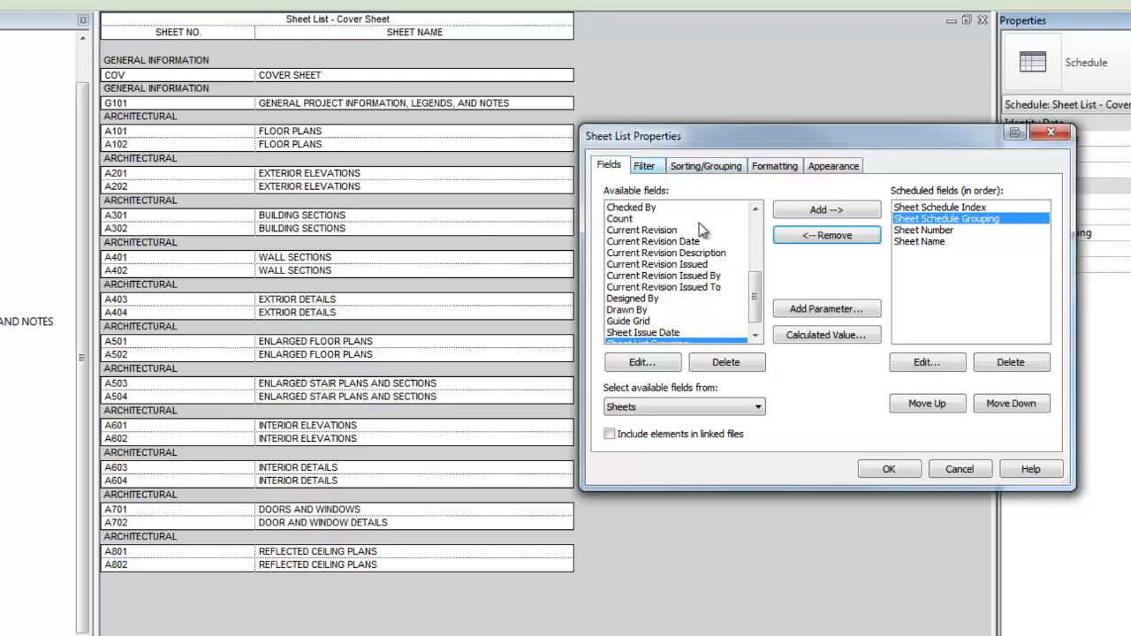
left_click(906, 472)
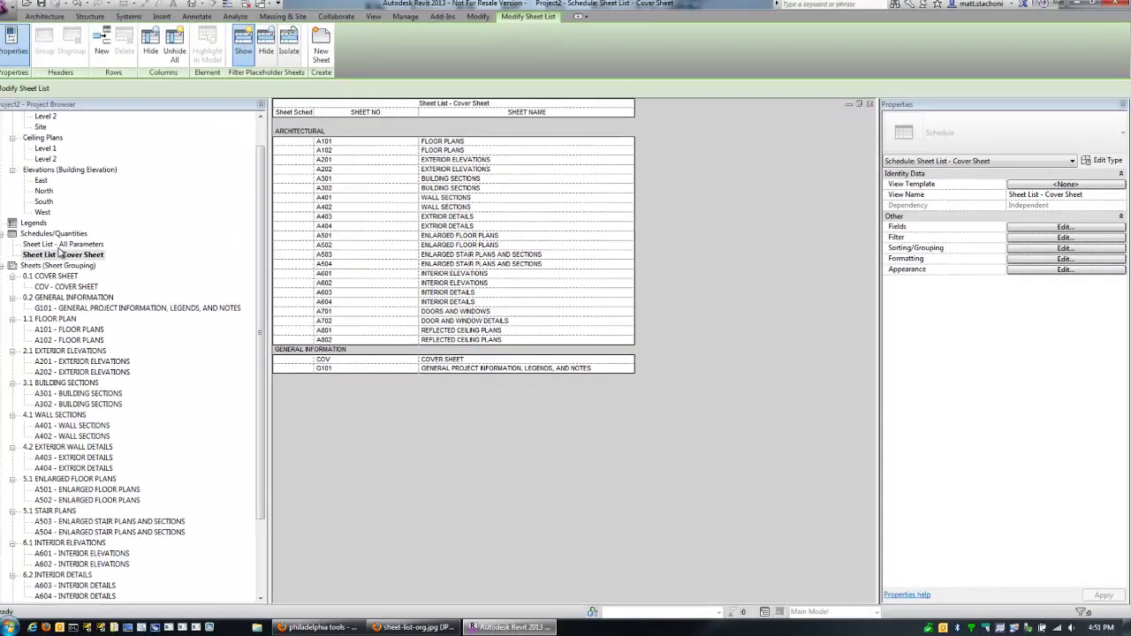
Open Sheet List - All Parameters and add Sheet Schedule Index as its first field
double_click(60, 245)
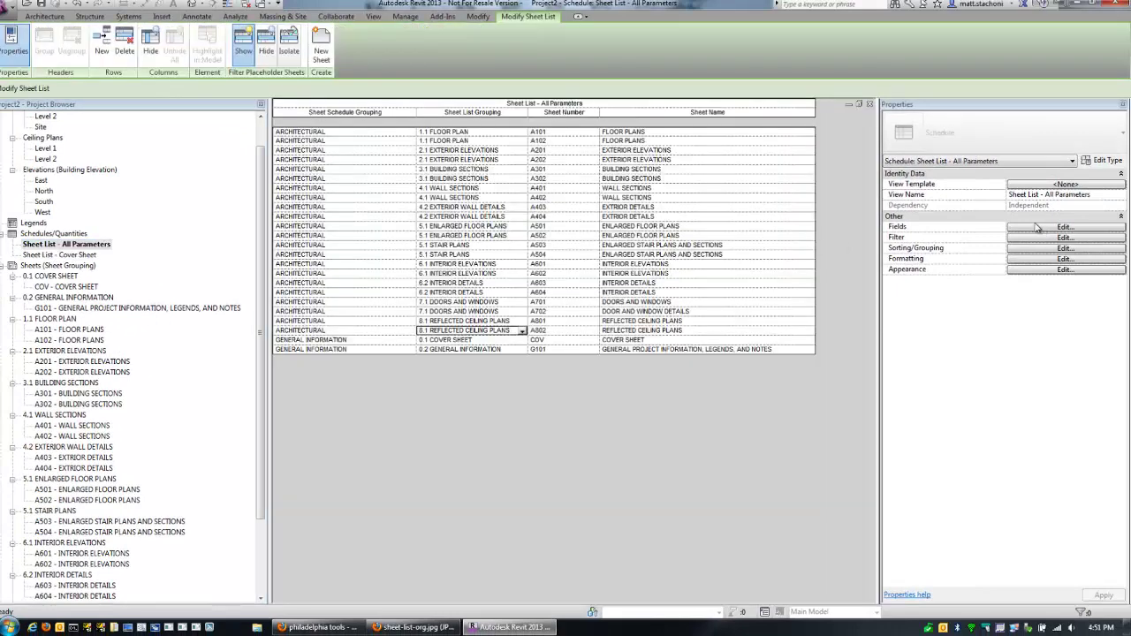
left_click(1038, 228)
left_click_drag(714, 257, 716, 300)
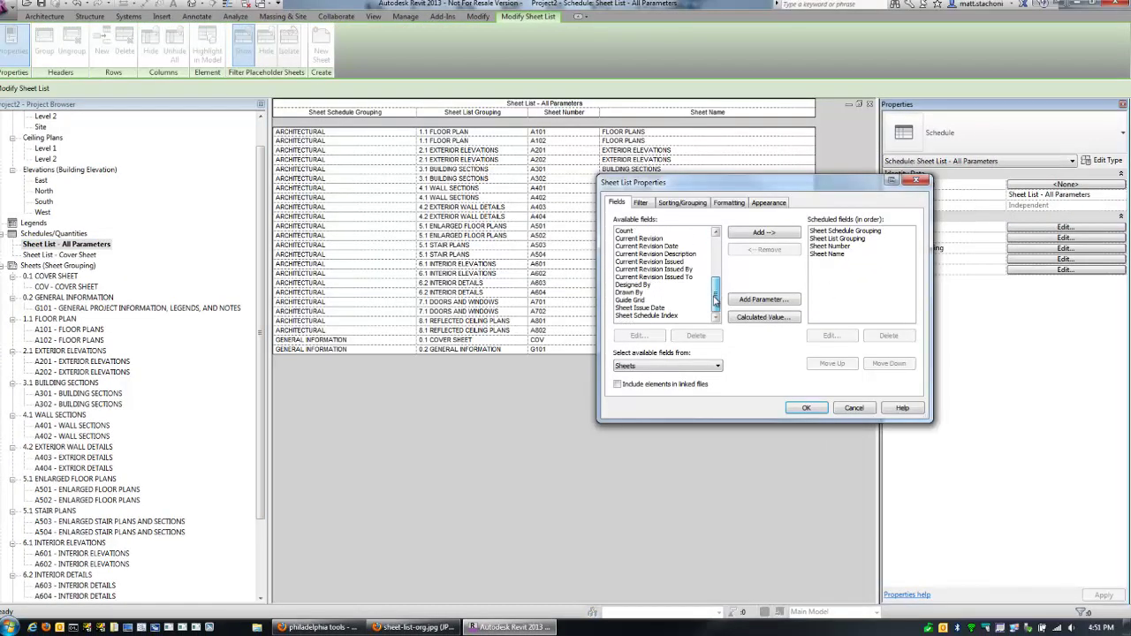
left_click(645, 316)
left_click(743, 234)
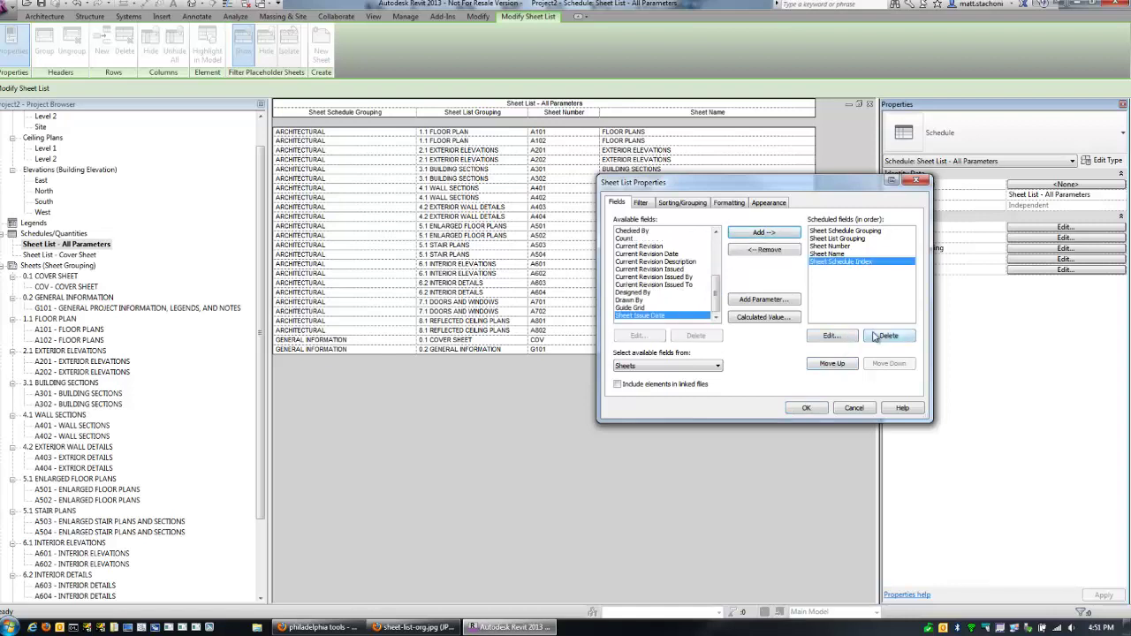
left_click(831, 363)
left_click(831, 363)
left_click(831, 363)
left_click(832, 363)
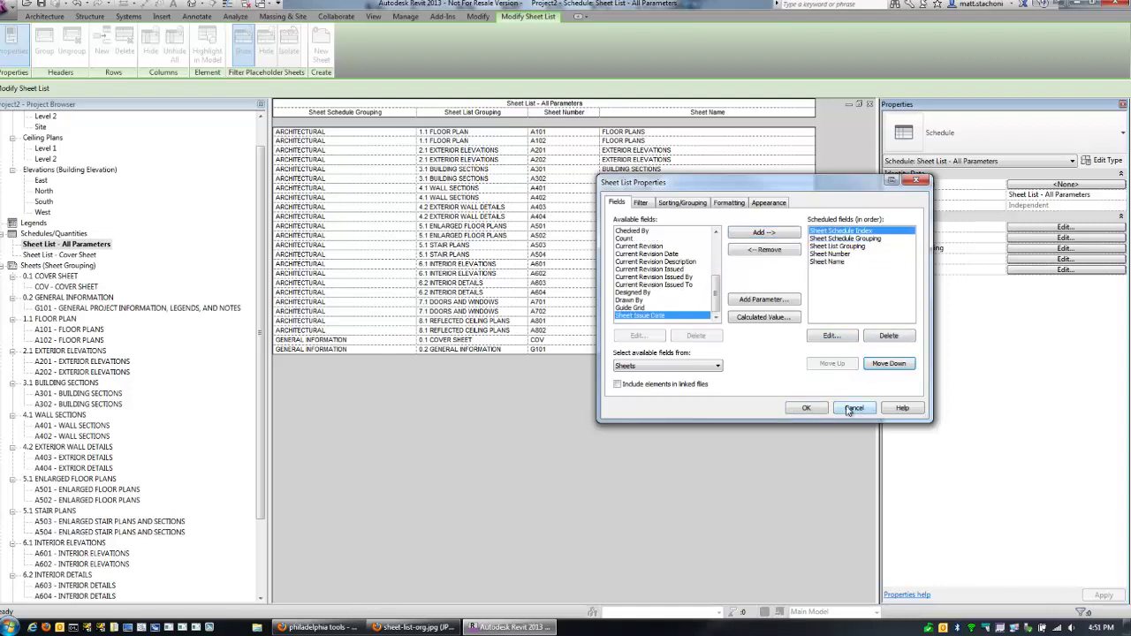
left_click(808, 407)
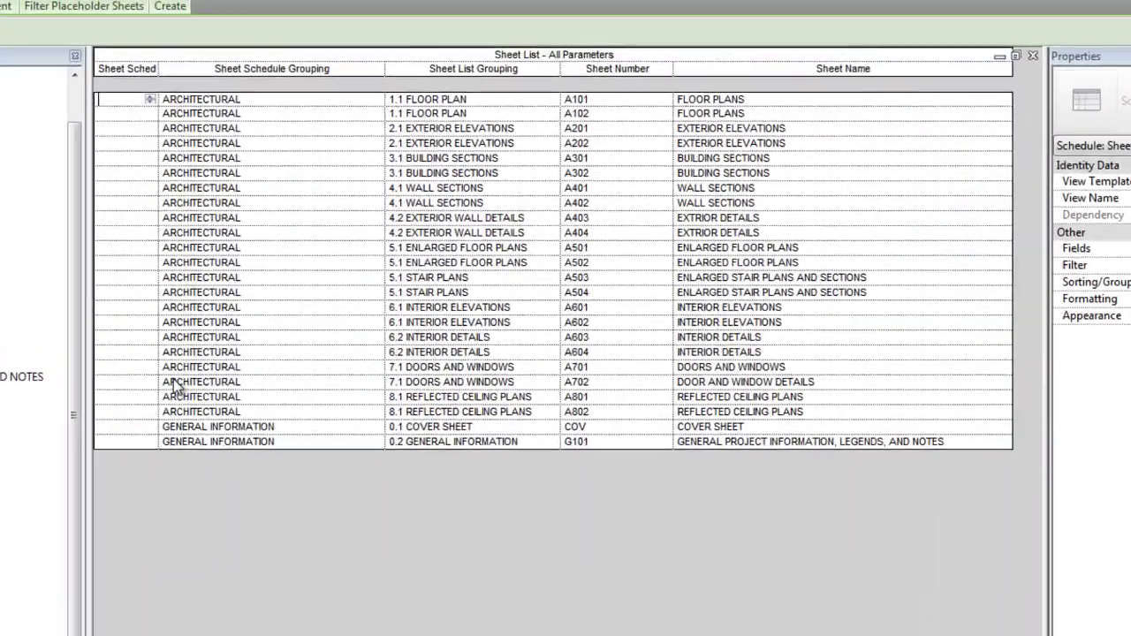
Enter a Sheet Schedule Index of 0 for the COV and G101 sheets
left_click(148, 427)
type("0")
left_click(138, 440)
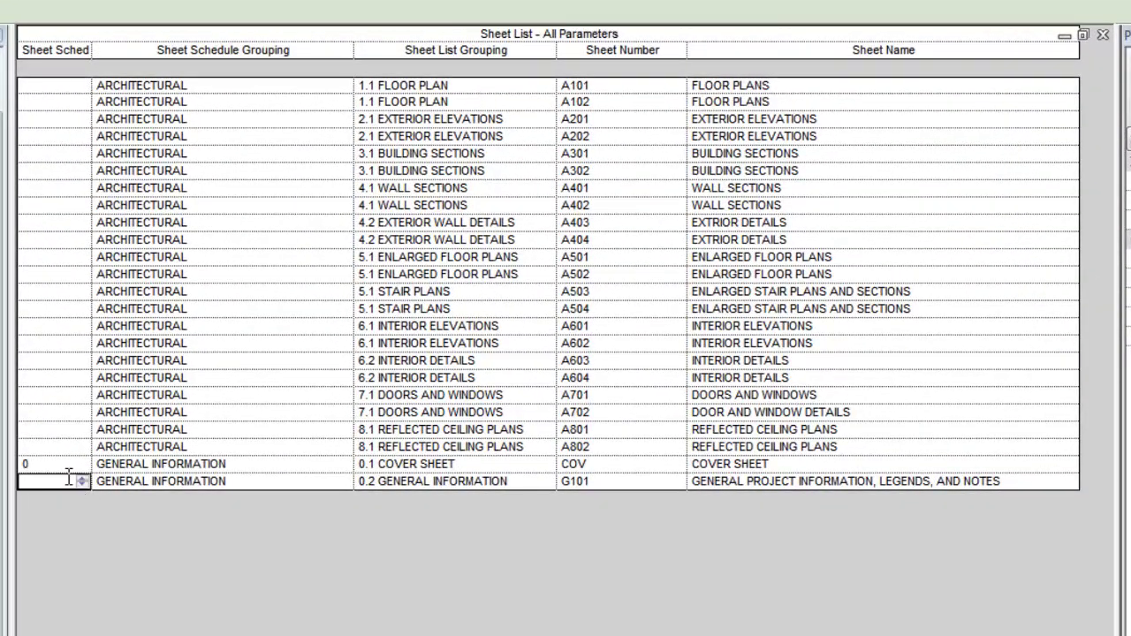
type("0")
Enter index 1 for each architectural sheet from A802 up to A101, fixing a mistyped value
left_click(69, 446)
type("1")
key("Up")
type("1")
key("Up")
type("1")
key("Up")
key("Up")
type("1")
key("Up")
type("1")
key("Up")
type("1")
key("Up")
key("Up")
type("11")
key("Up")
key("Up")
key("Up")
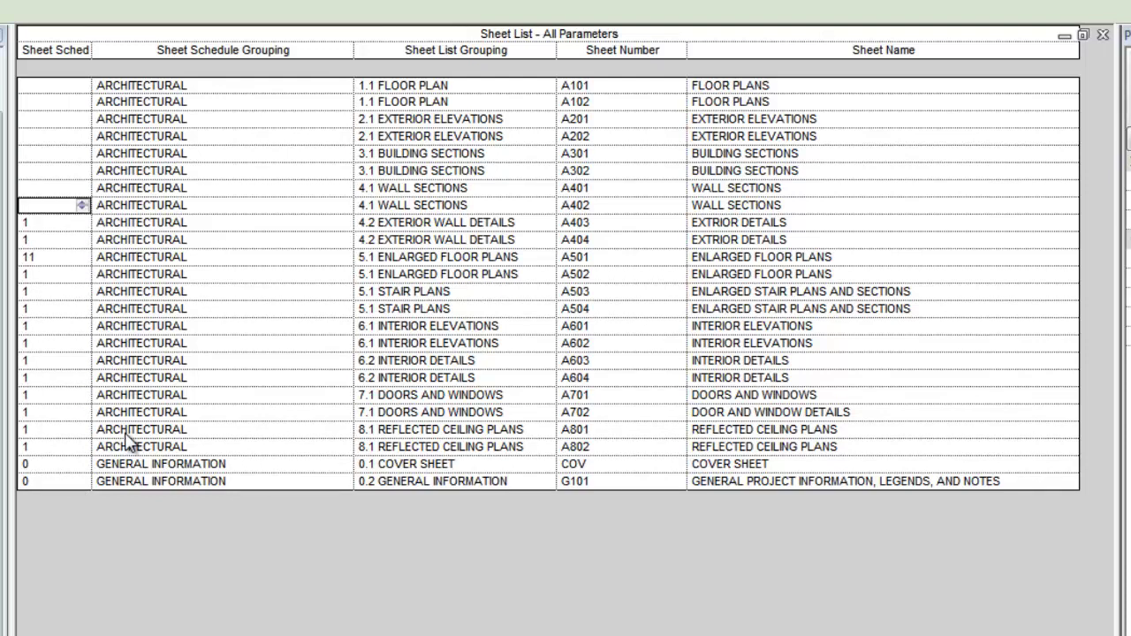
key("Down")
key("Down")
key("Up")
key("Up")
key("Up")
type("1")
key("Up")
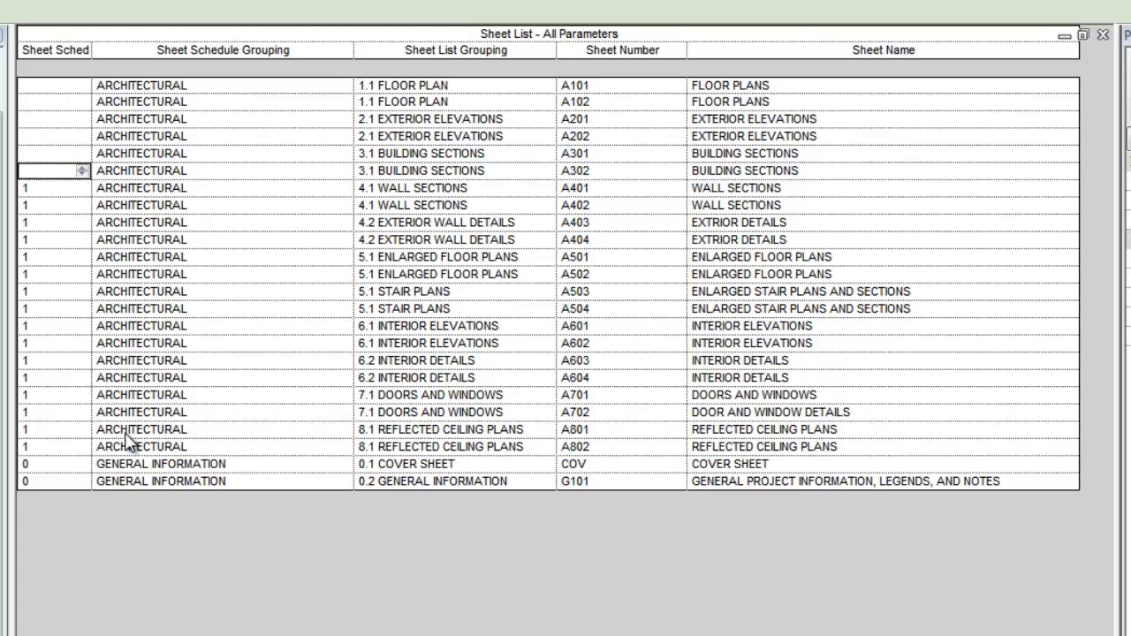
type("1")
key("Up")
key("Down")
type("1")
key("Up")
key("Up")
type("1")
key("Up")
type("1")
key("Up")
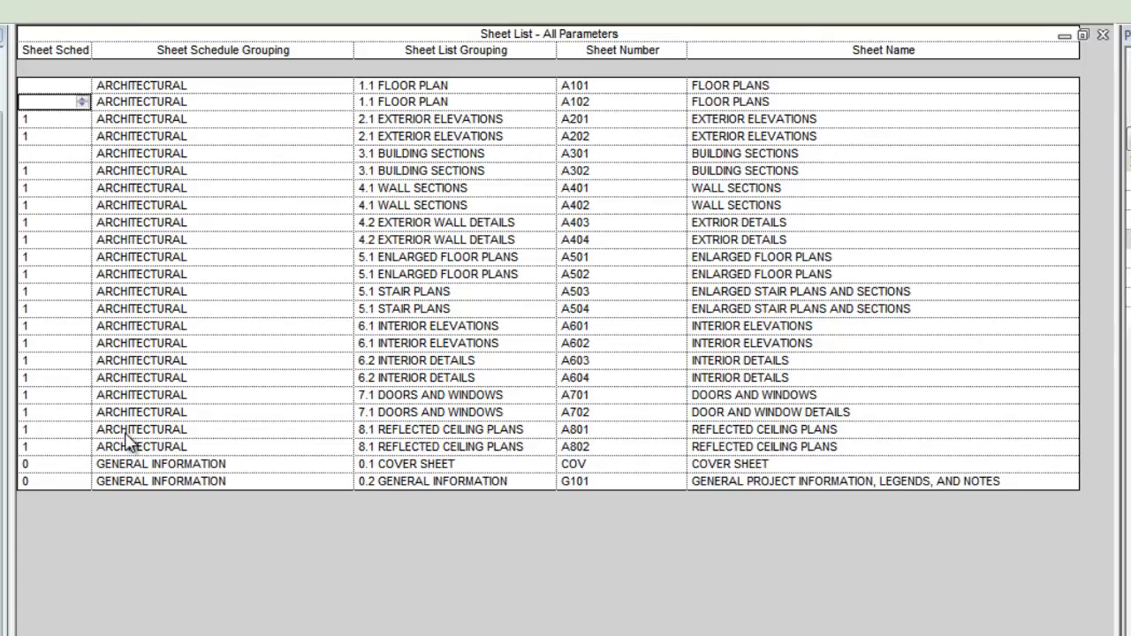
type("1")
key("Down")
key("Down")
key("Down")
key("Down")
type("1")
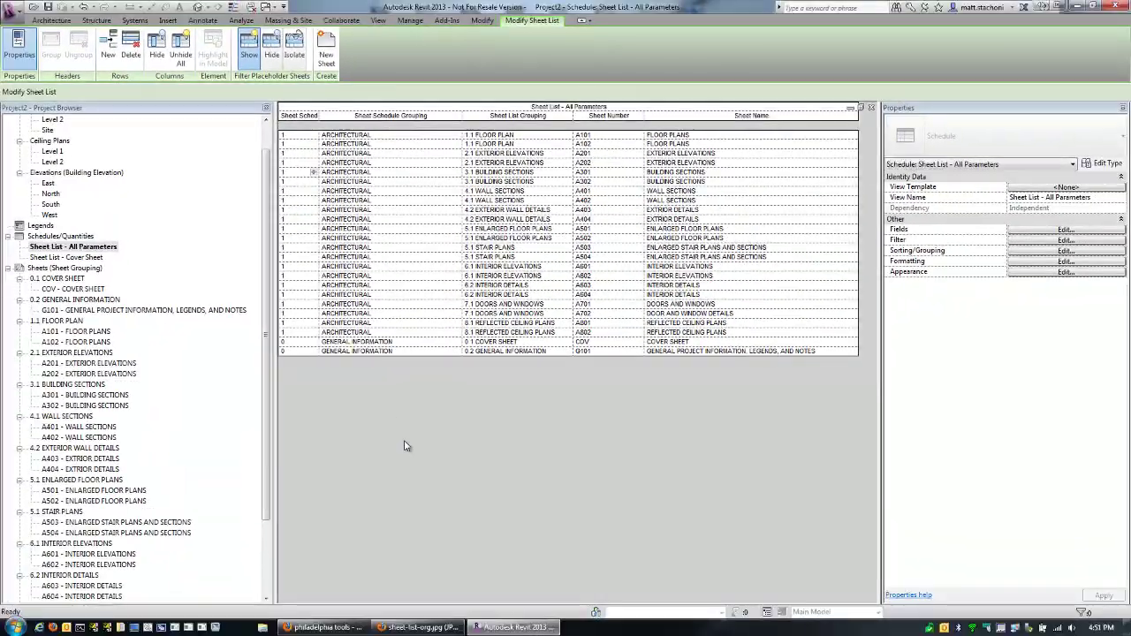
Sort Sheet List - Cover Sheet by Sheet Schedule Index, Sheet Schedule Grouping with header, then Sheet Number; widen column one
double_click(92, 258)
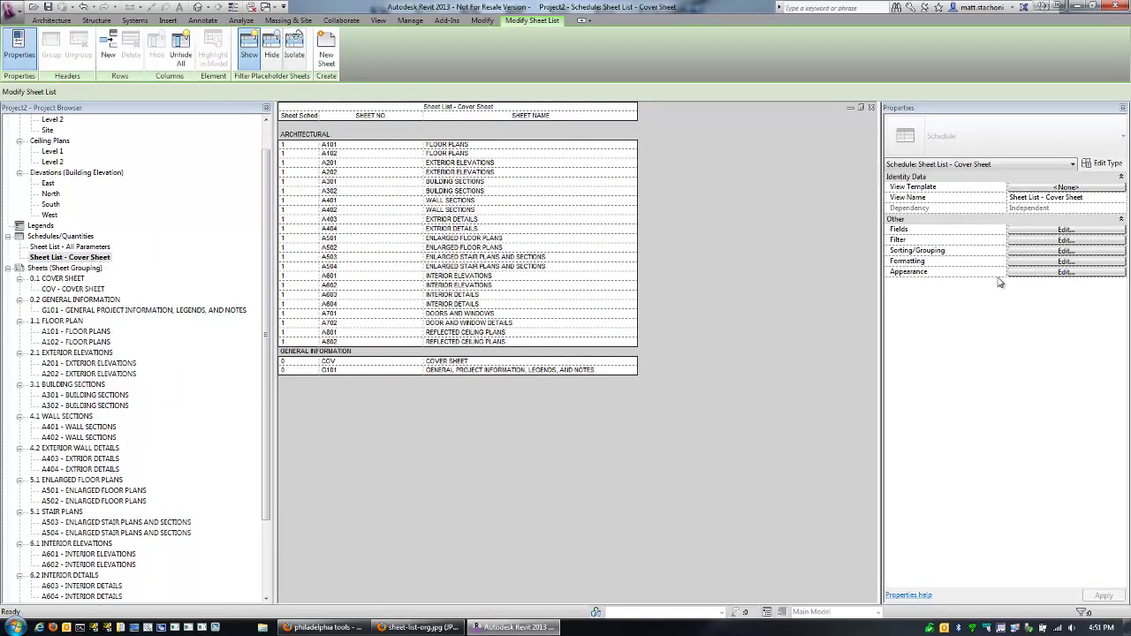
left_click(1021, 241)
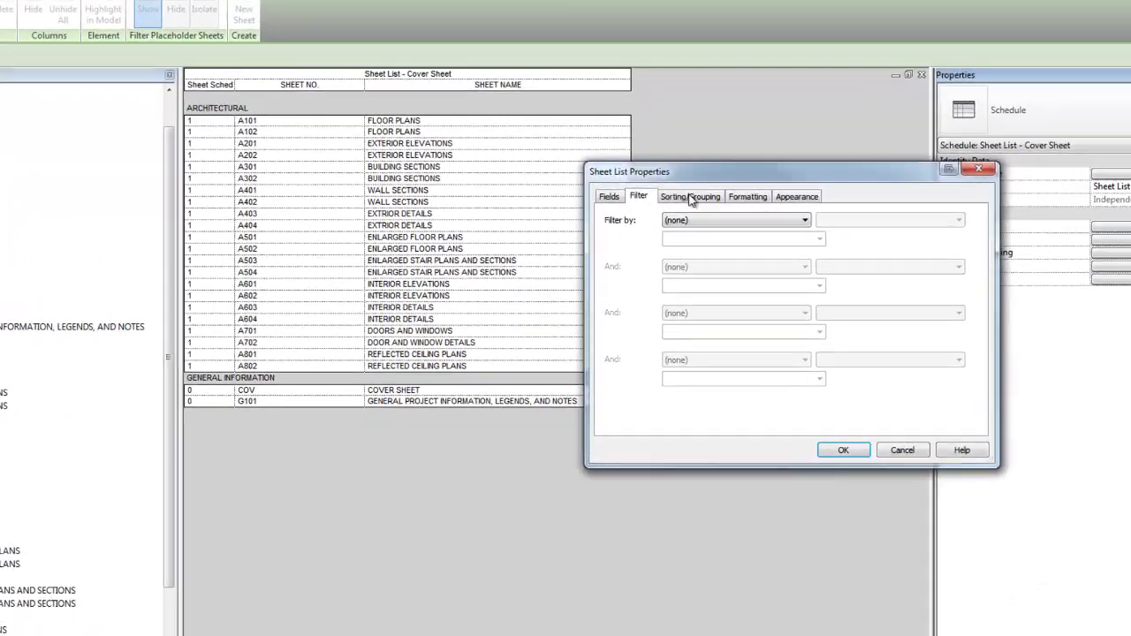
left_click(690, 207)
left_click(742, 217)
left_click(733, 241)
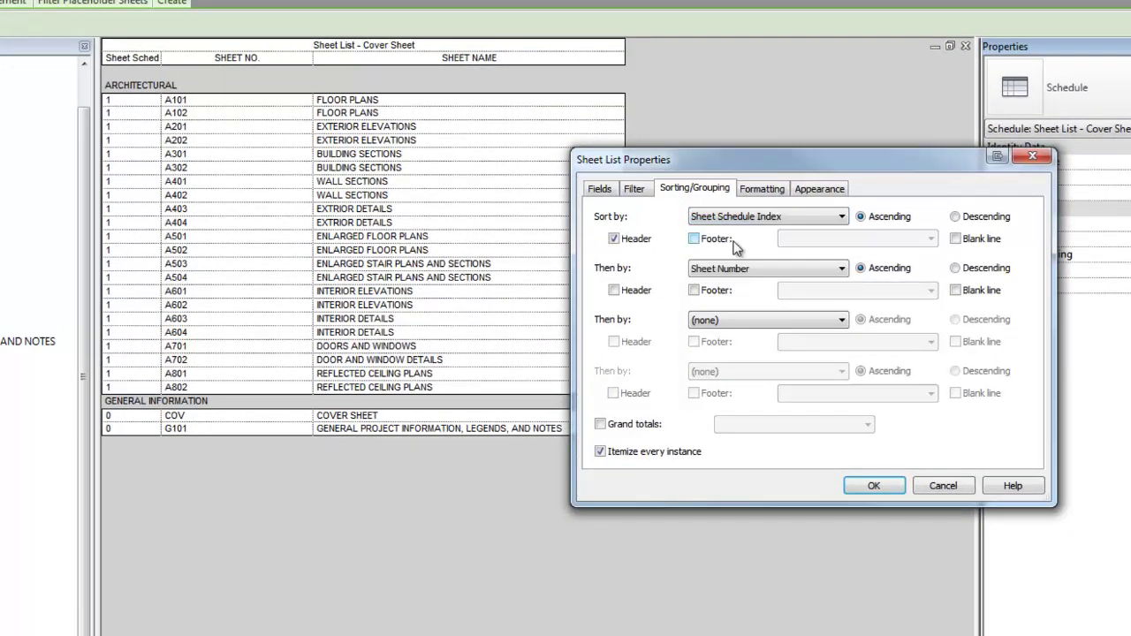
left_click(637, 247)
left_click(748, 272)
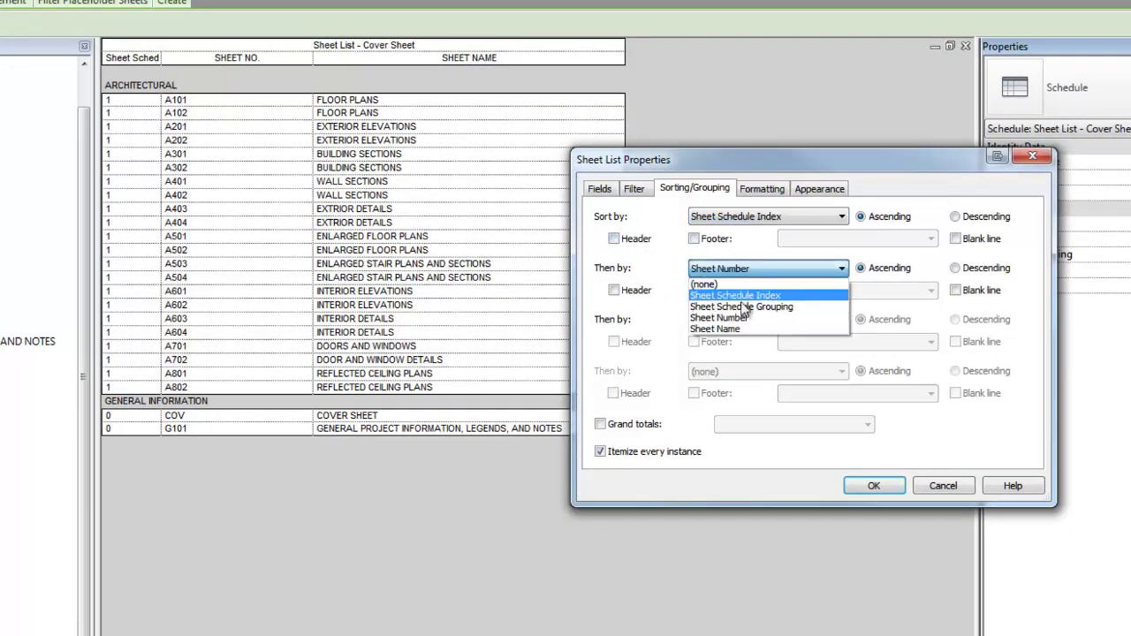
left_click(742, 306)
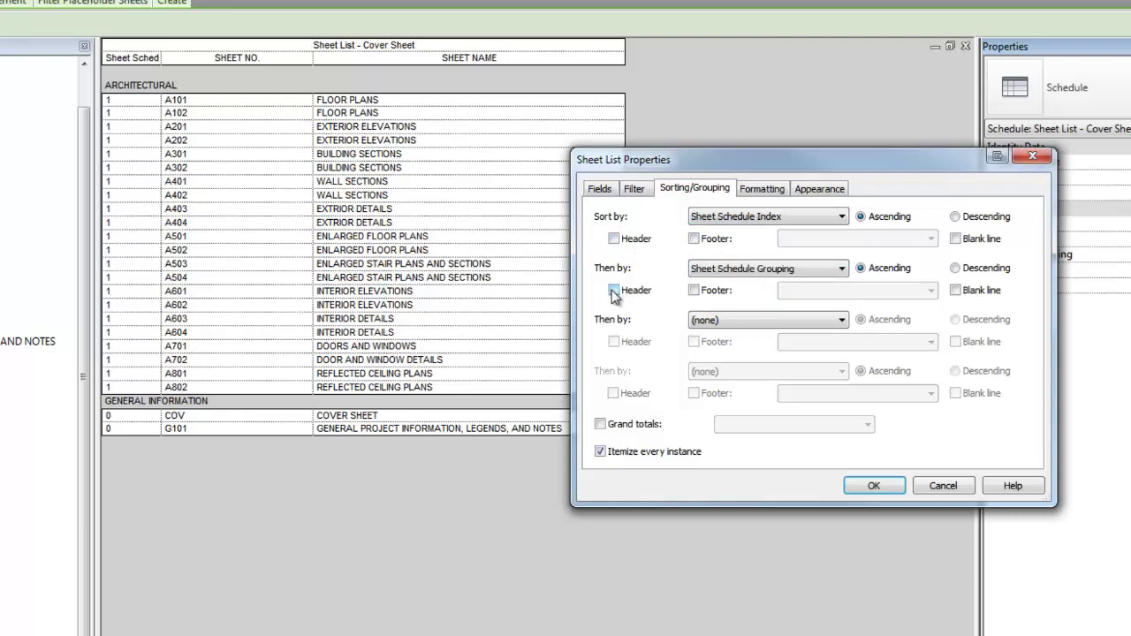
left_click(614, 291)
left_click(720, 320)
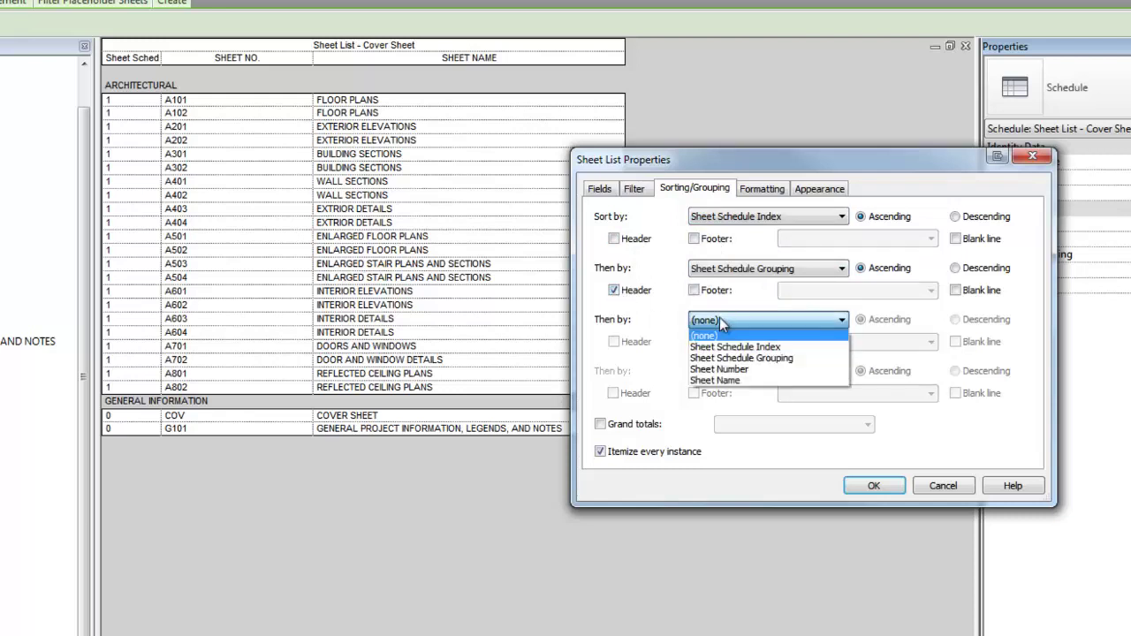
left_click(719, 369)
left_click(873, 485)
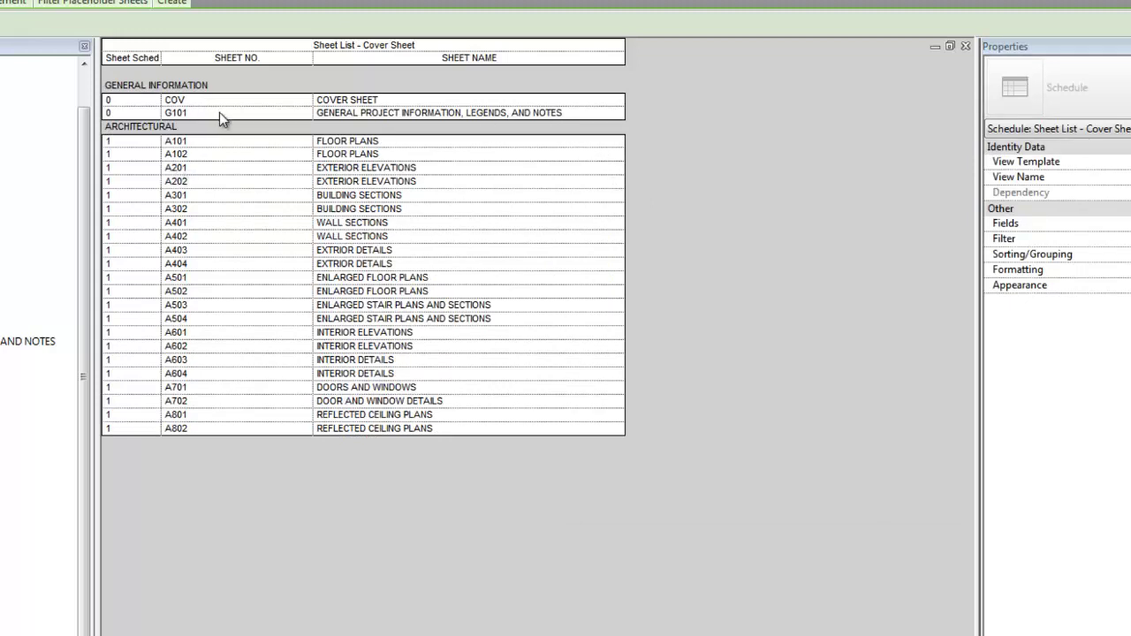
left_click_drag(161, 58, 188, 57)
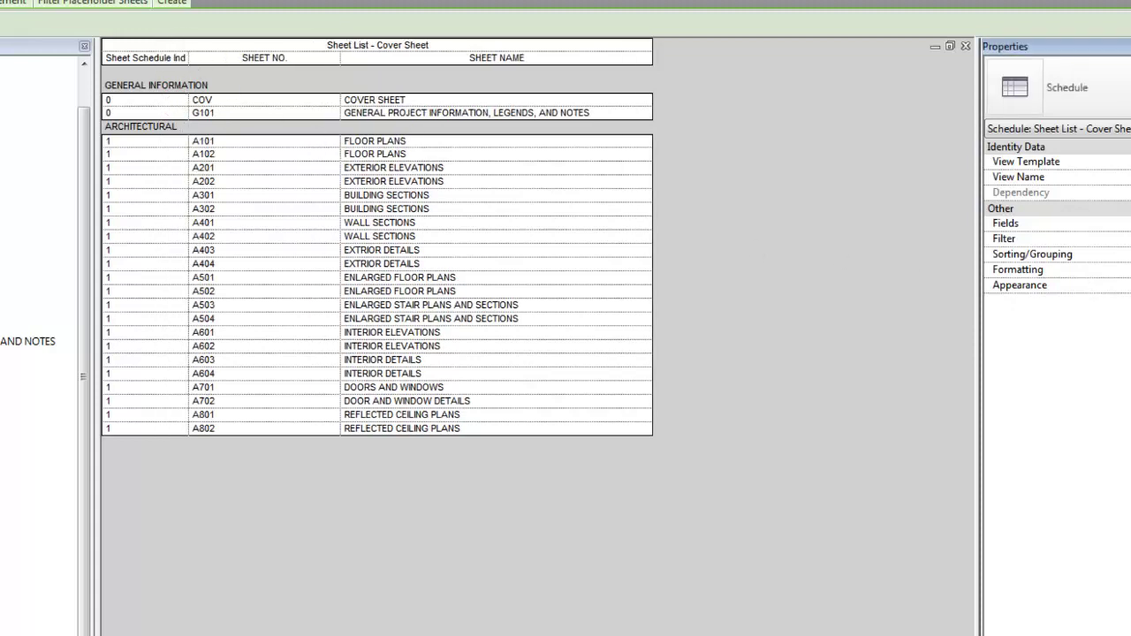
left_click(1123, 270)
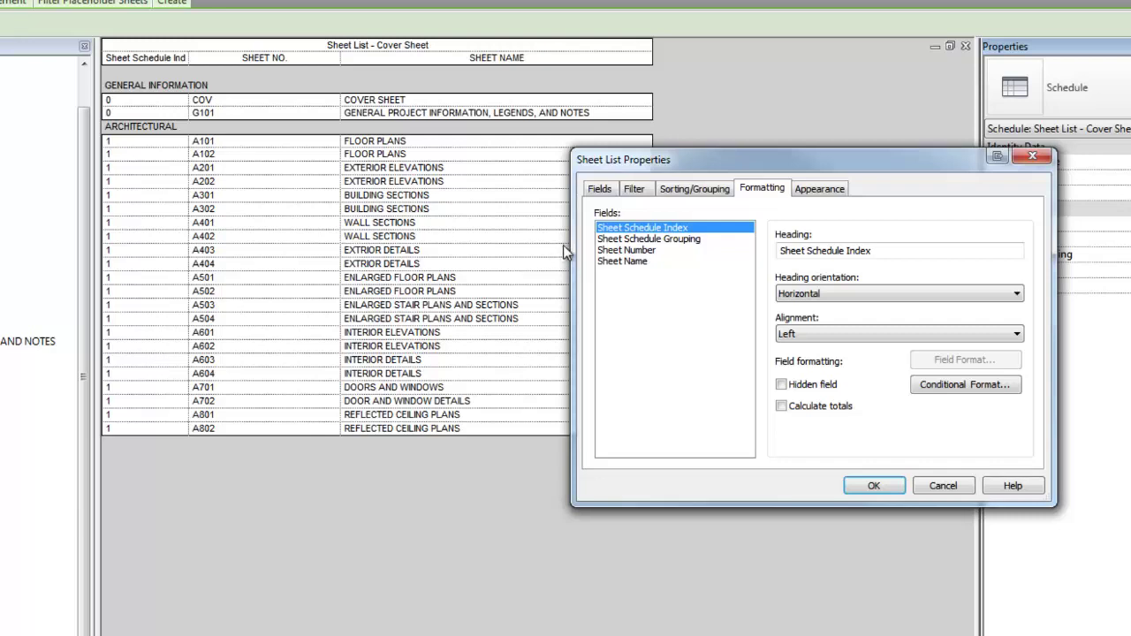
Make Sheet Schedule Index a hidden field and type 'DRAWING INDEX' as the schedule title
left_click(782, 384)
left_click(874, 486)
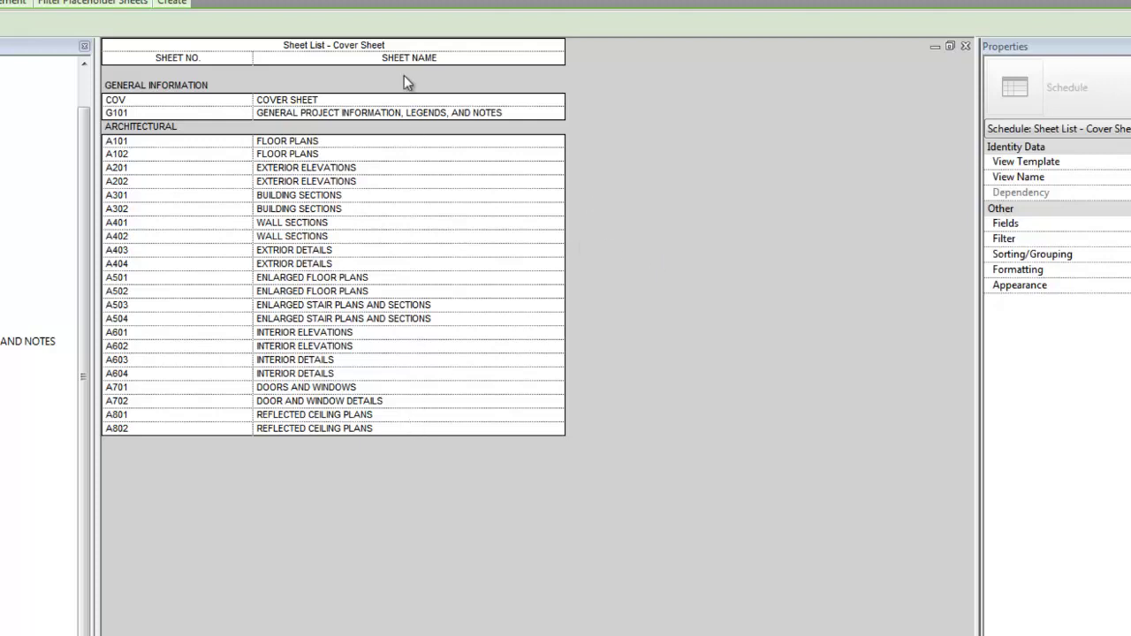
left_click(405, 48)
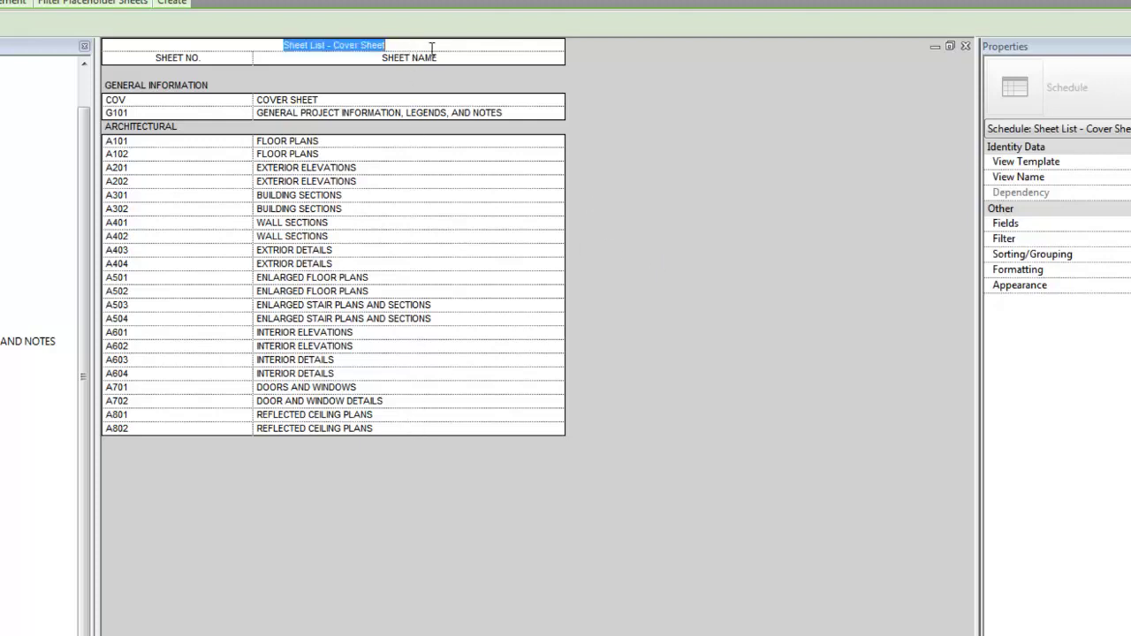
type("DRAWING IND")
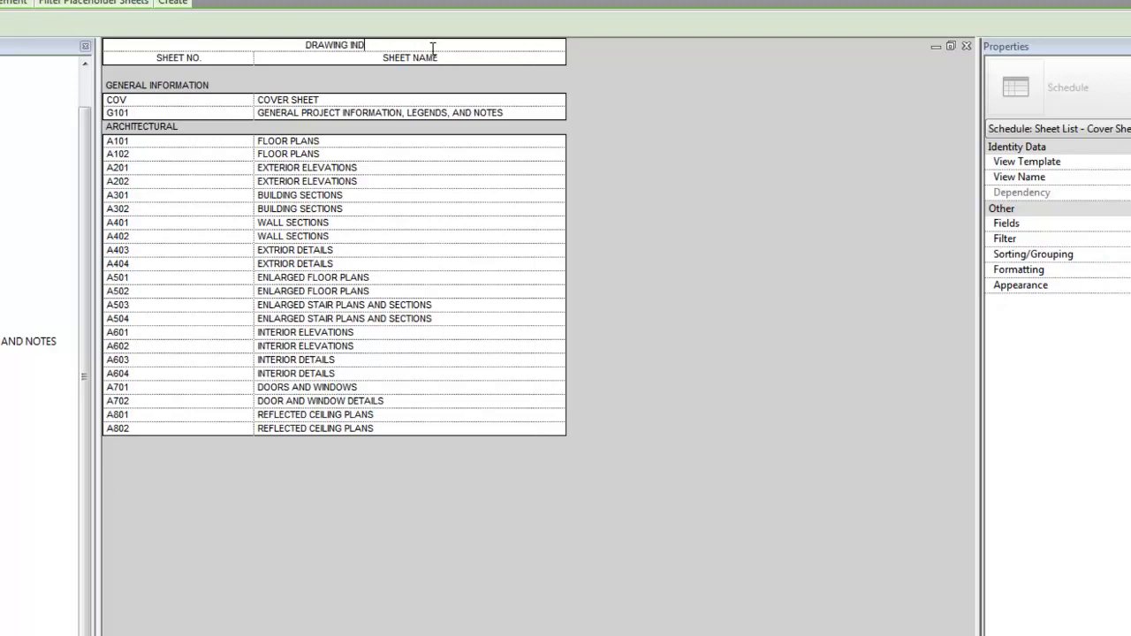
type("EX")
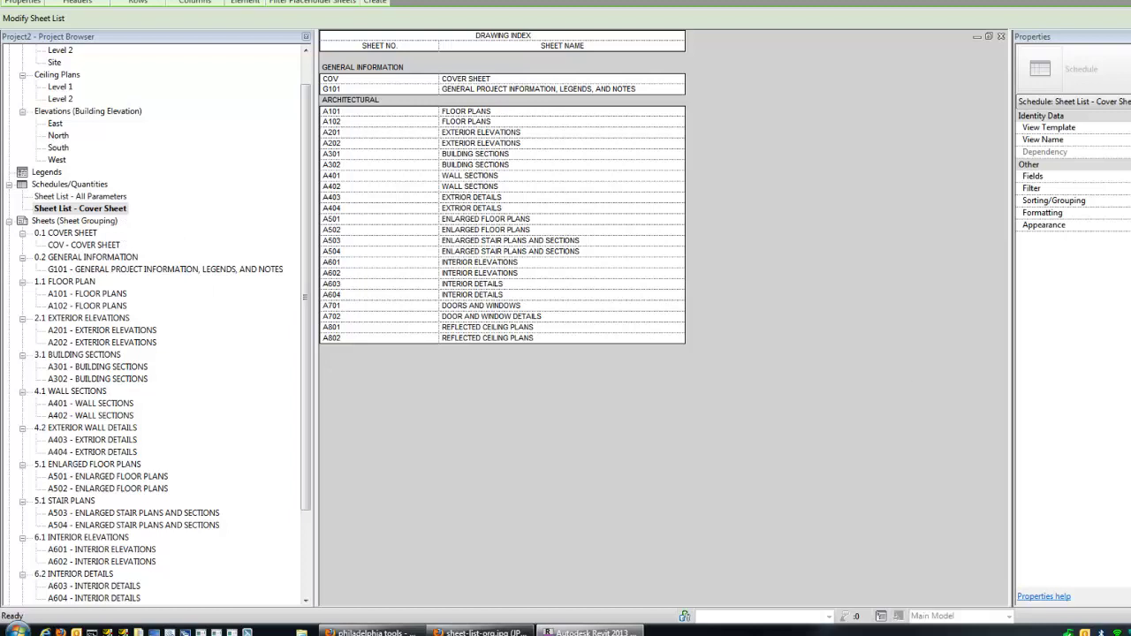
Place DRAWING INDEX on the COV - COVER SHEET sheet beside the title block and widen its columns
double_click(54, 234)
double_click(55, 234)
double_click(86, 245)
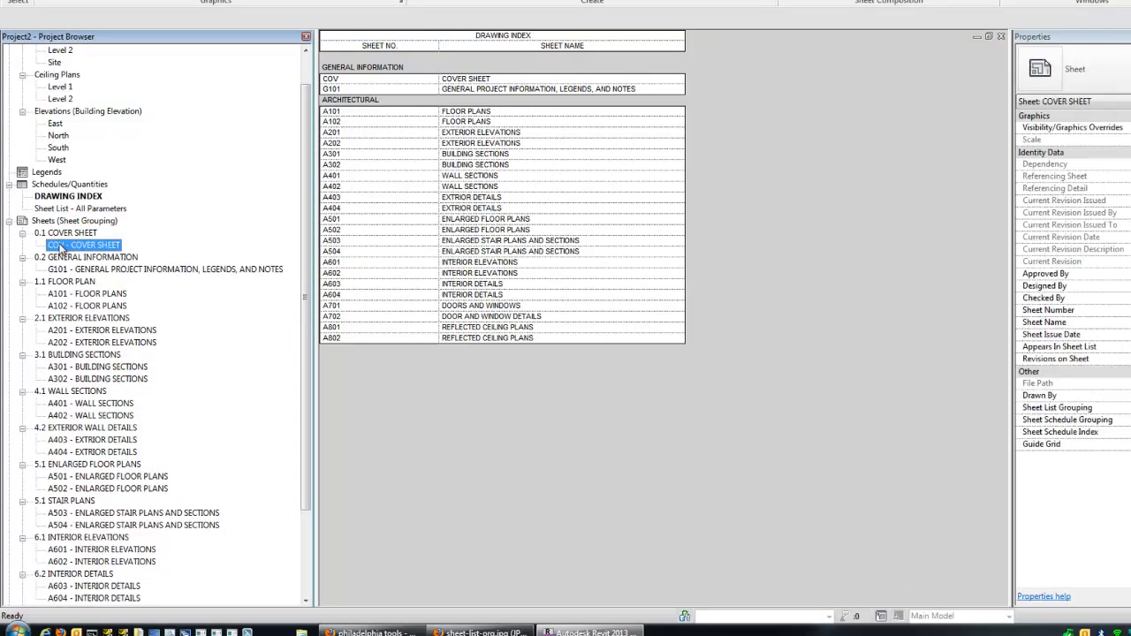
left_click_drag(60, 197, 724, 341)
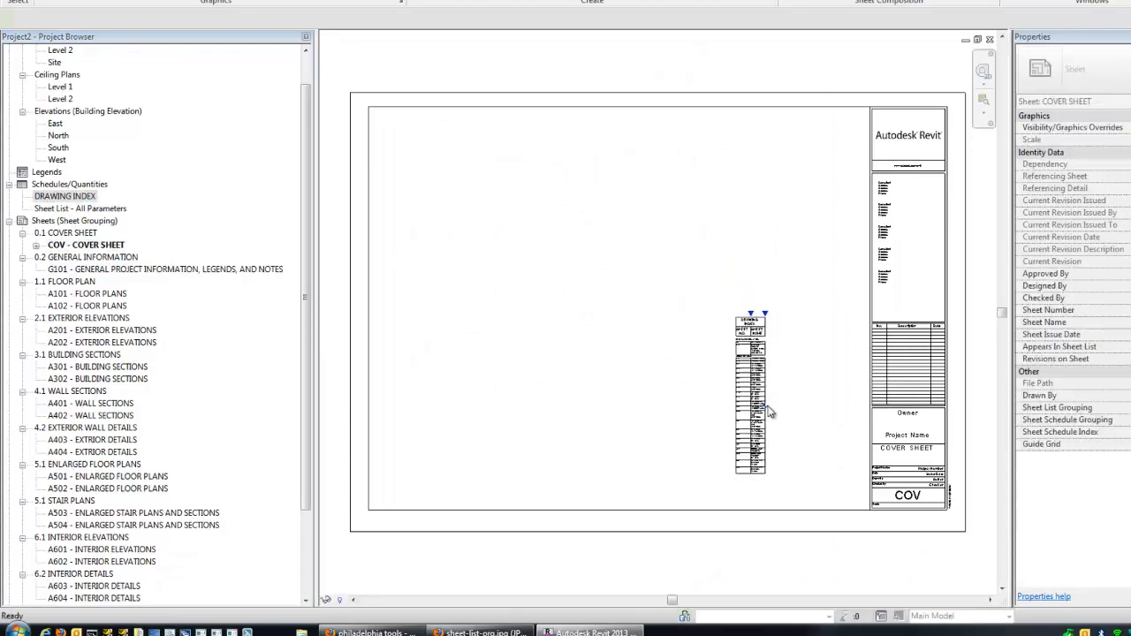
left_click(777, 408)
mouse_move(766, 315)
left_mouse_down()
mouse_move(837, 316)
mouse_move(821, 316)
mouse_move(802, 259)
mouse_move(820, 118)
left_mouse_up()
Deselect the placed schedule and select DRAWING INDEX in the Project Browser
key("Escape")
scroll(843, 128, "up", 6)
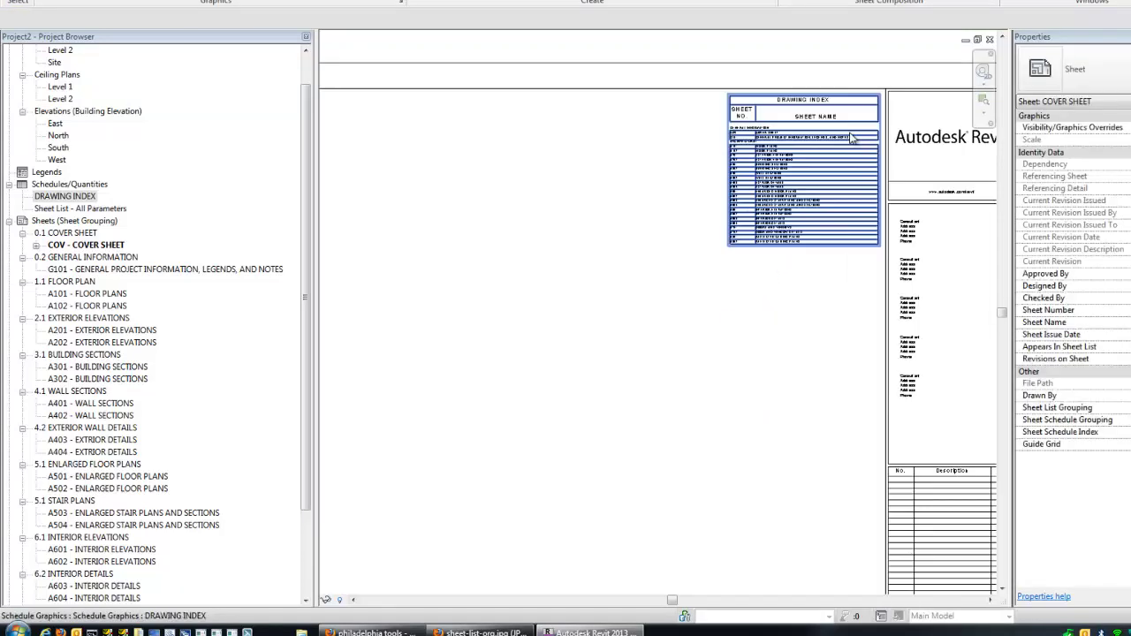
scroll(550, 221, "up", 3)
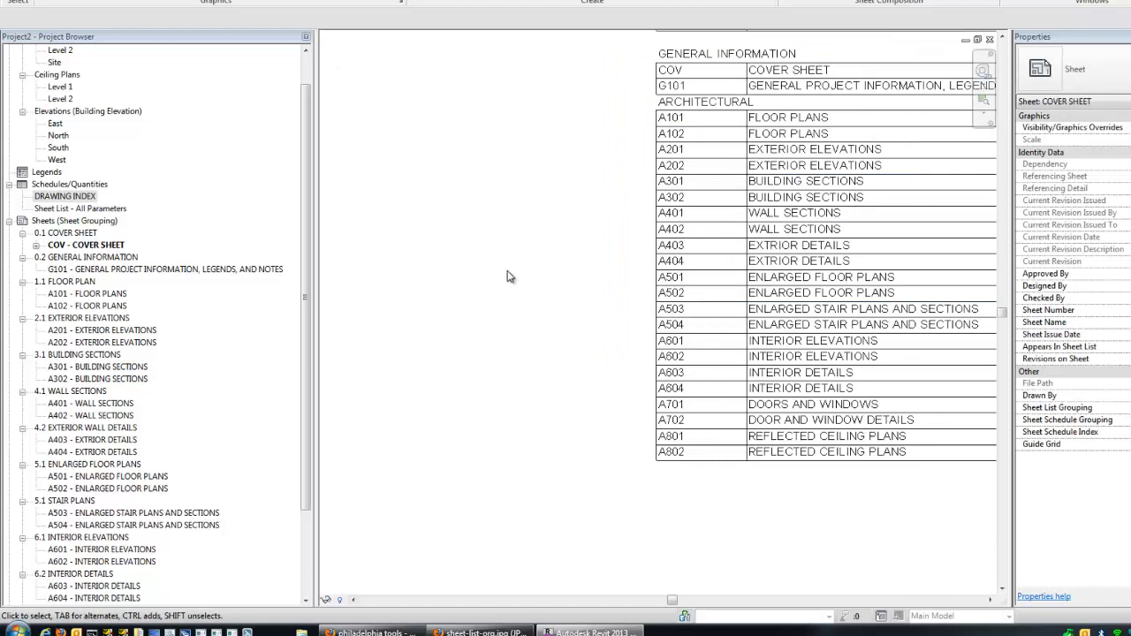
scroll(508, 276, "down", 4)
scroll(507, 281, "down", 1)
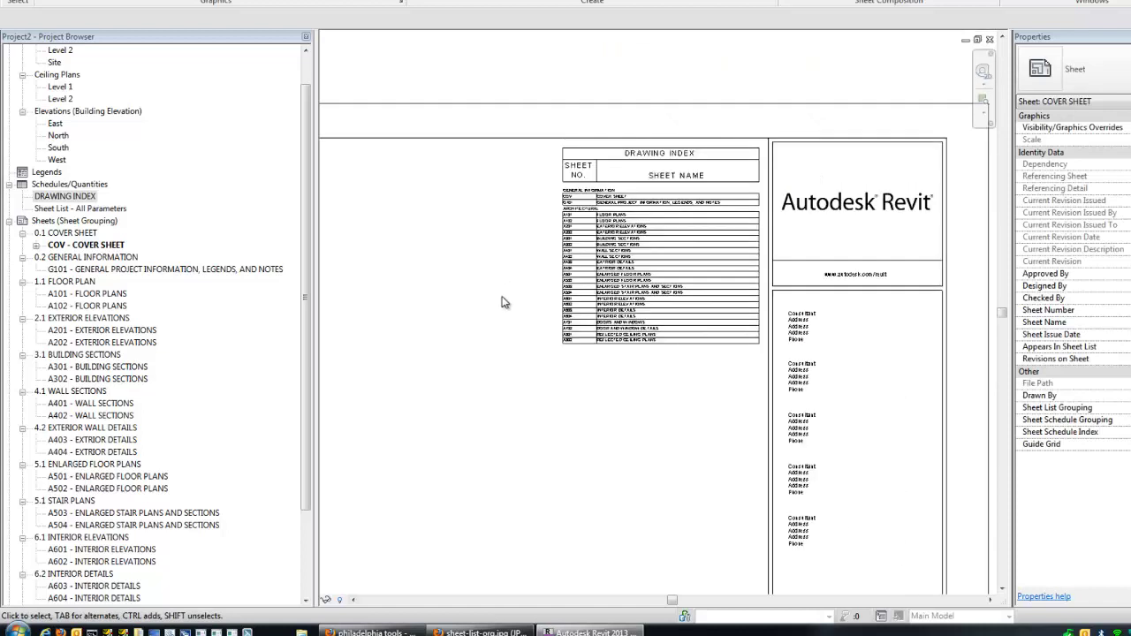
left_click(77, 198)
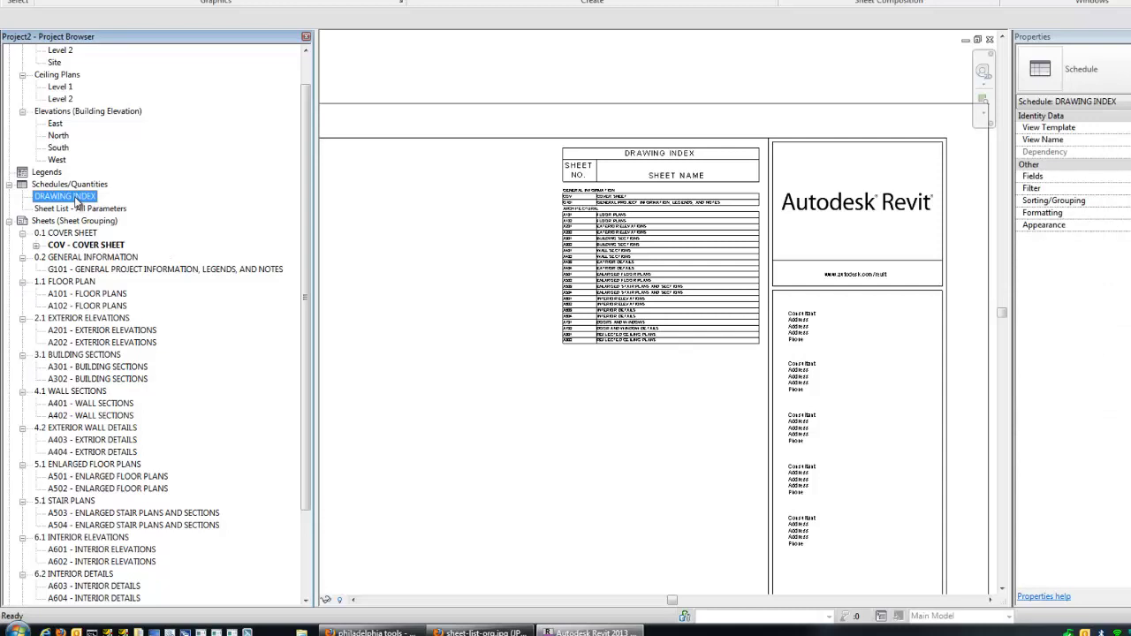
Make a duplicate of the DRAWING INDEX schedule
right_click(77, 203)
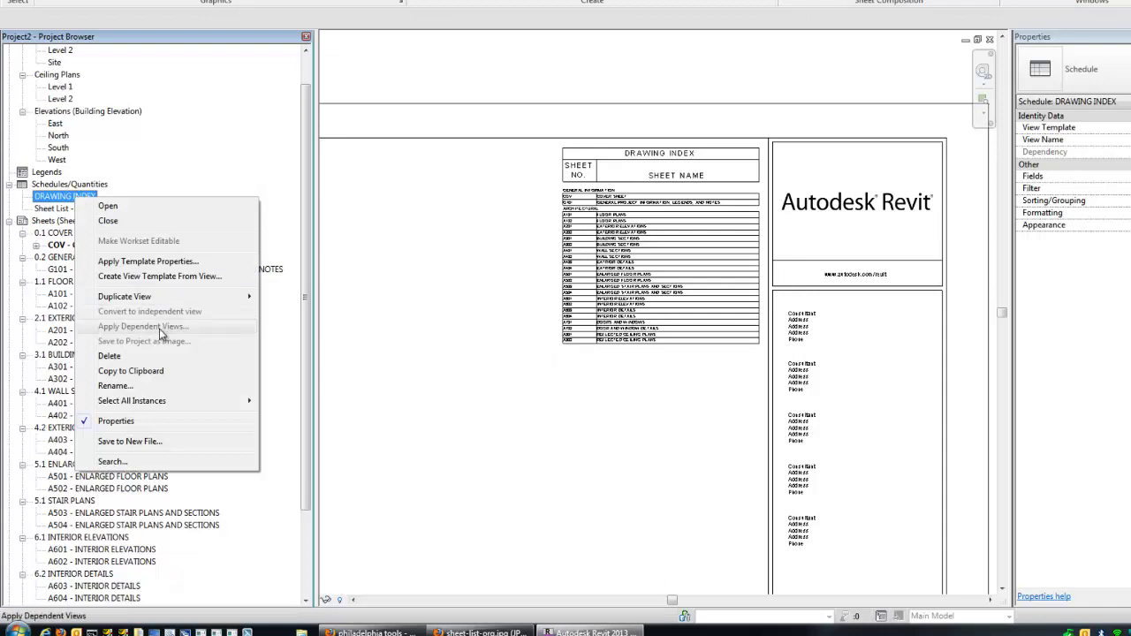
left_click(97, 205)
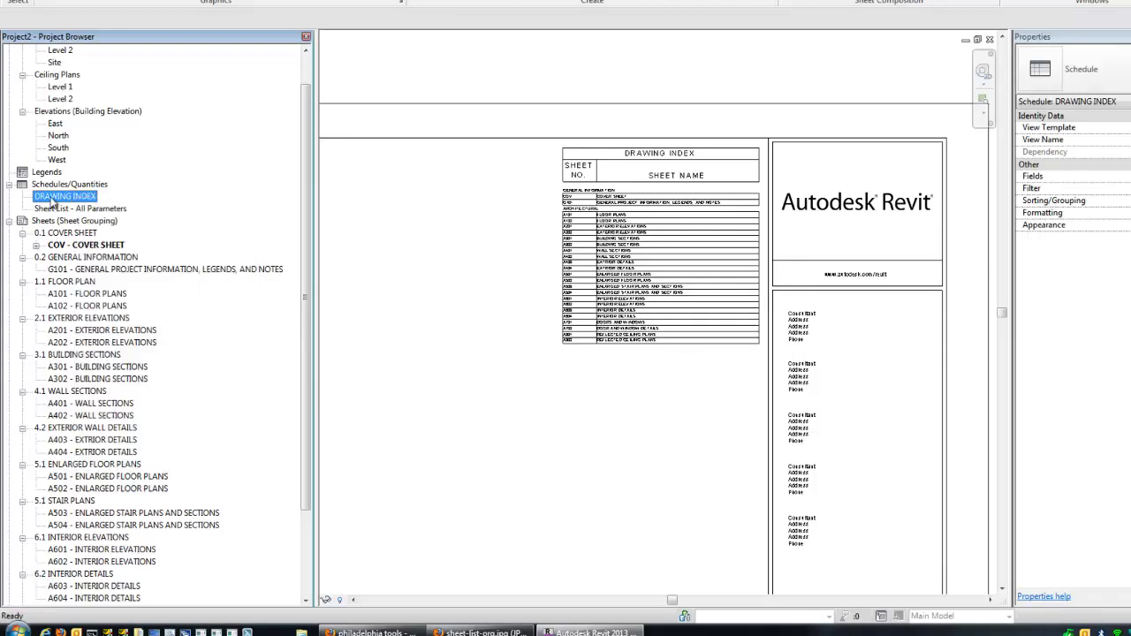
right_click(78, 195)
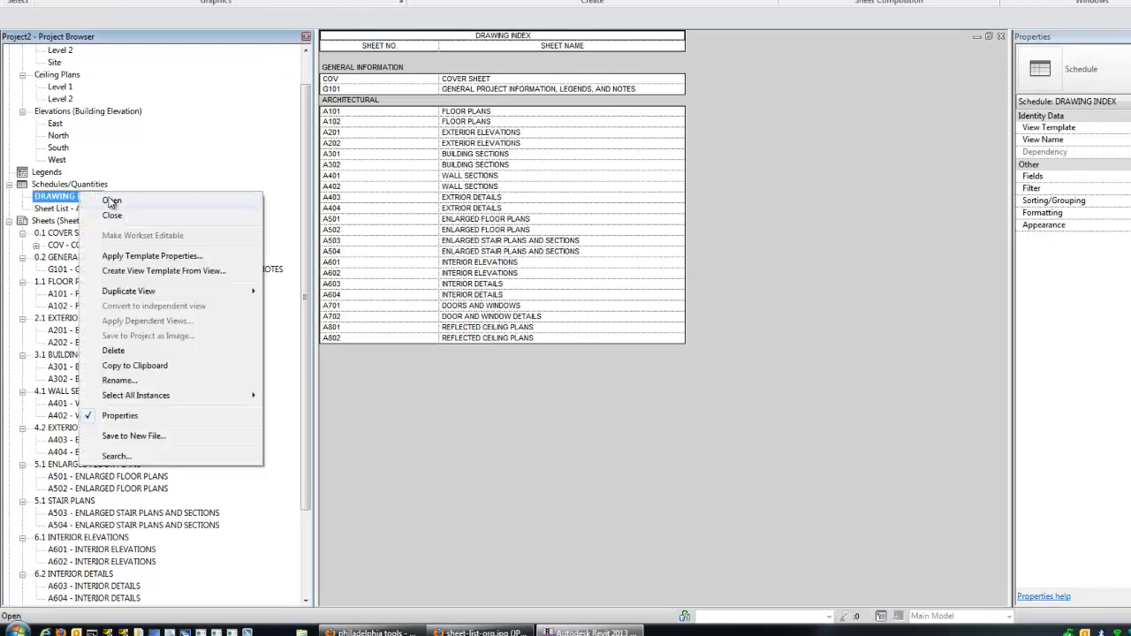
mouse_move(240, 294)
left_click(307, 295)
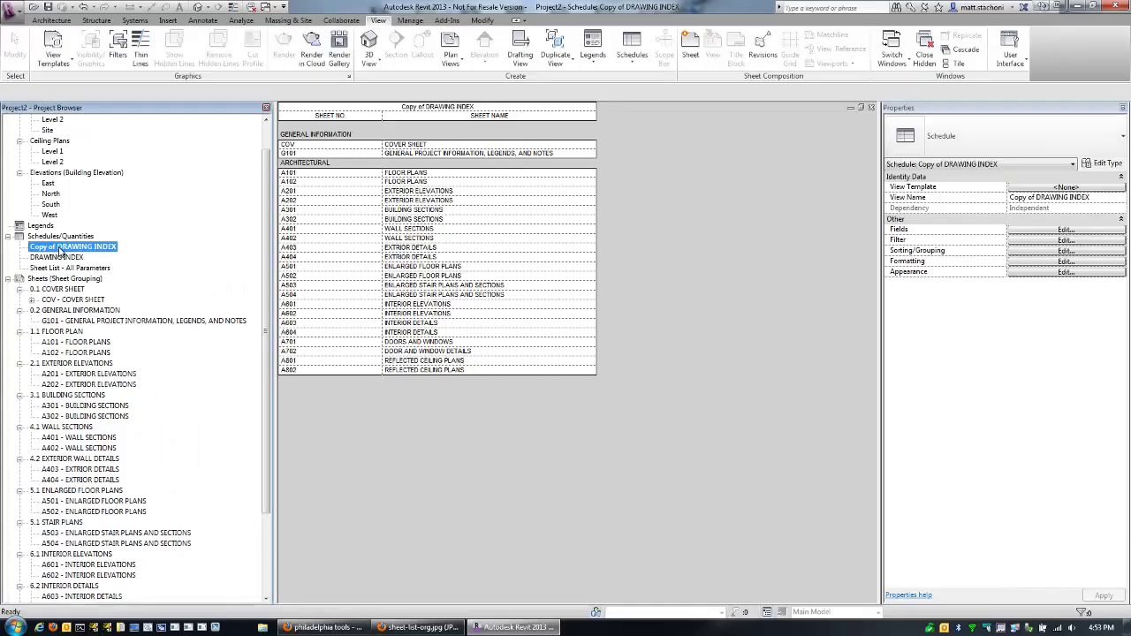
Rename the copy 'DRAWING INDEX - ARCHITECTURAL' and the original 'DRAWING INDEX - GENERAL'
right_click(68, 199)
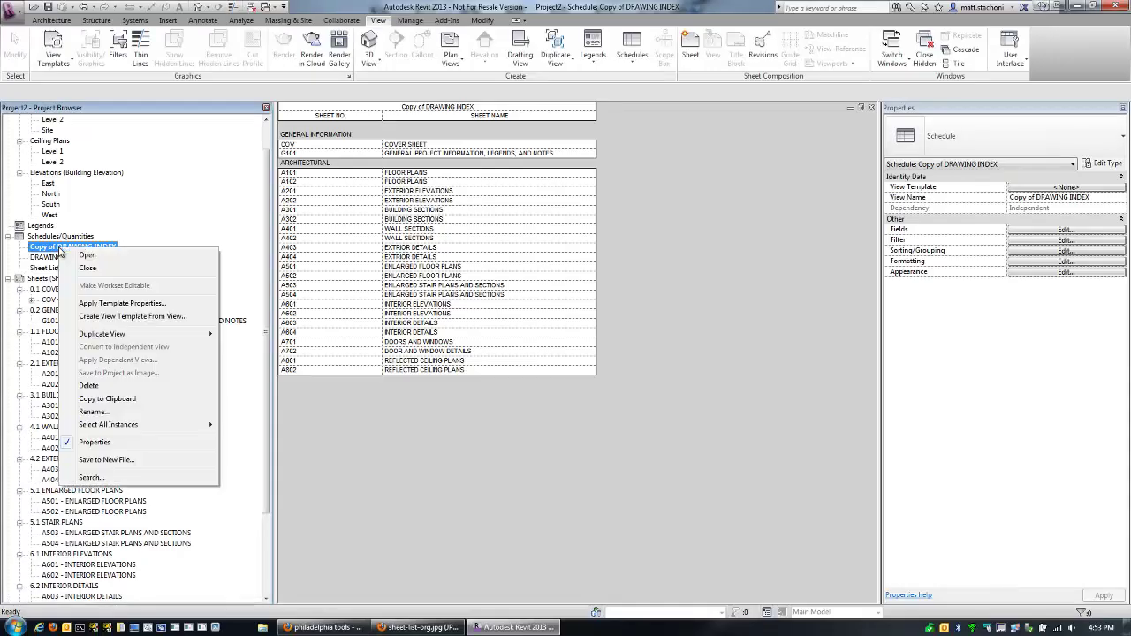
left_click(93, 412)
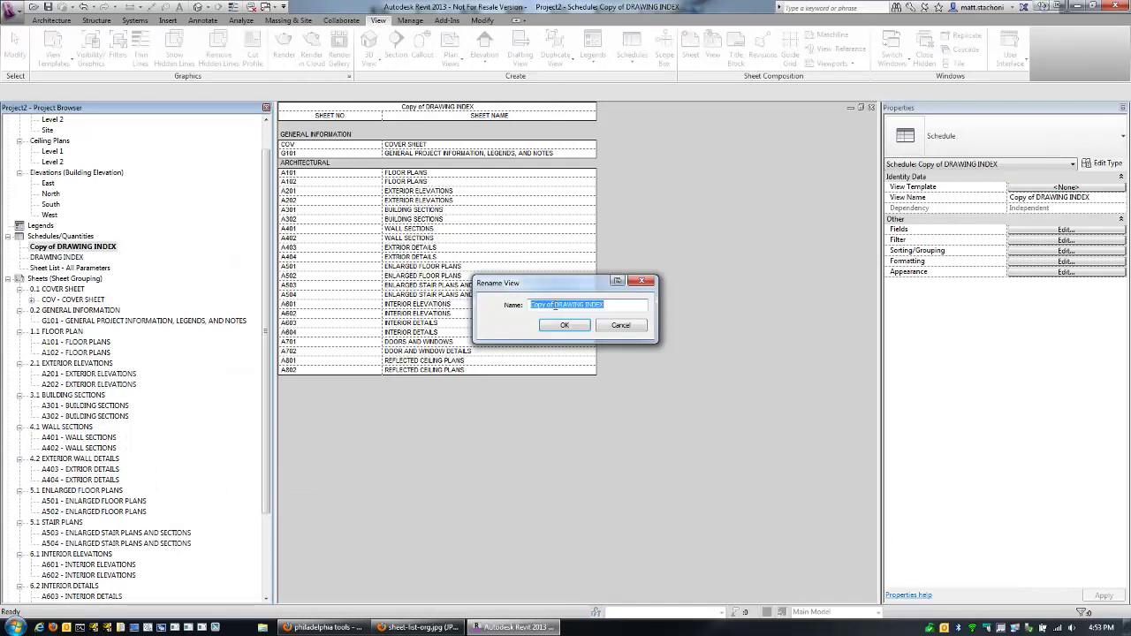
type("DRAWING INDEX")
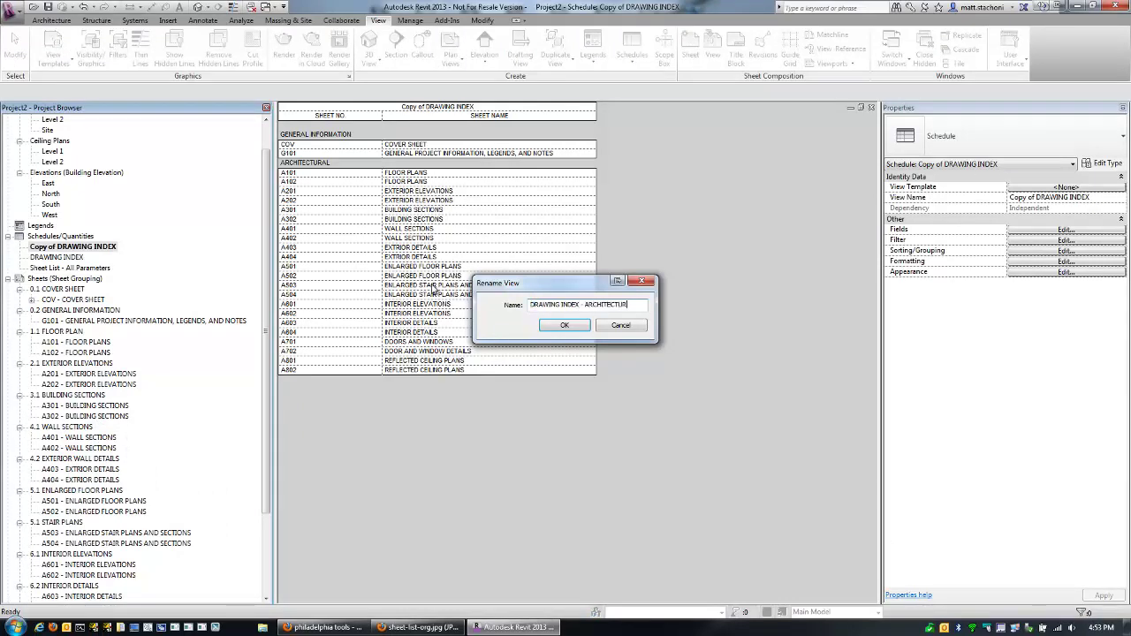
left_click(563, 325)
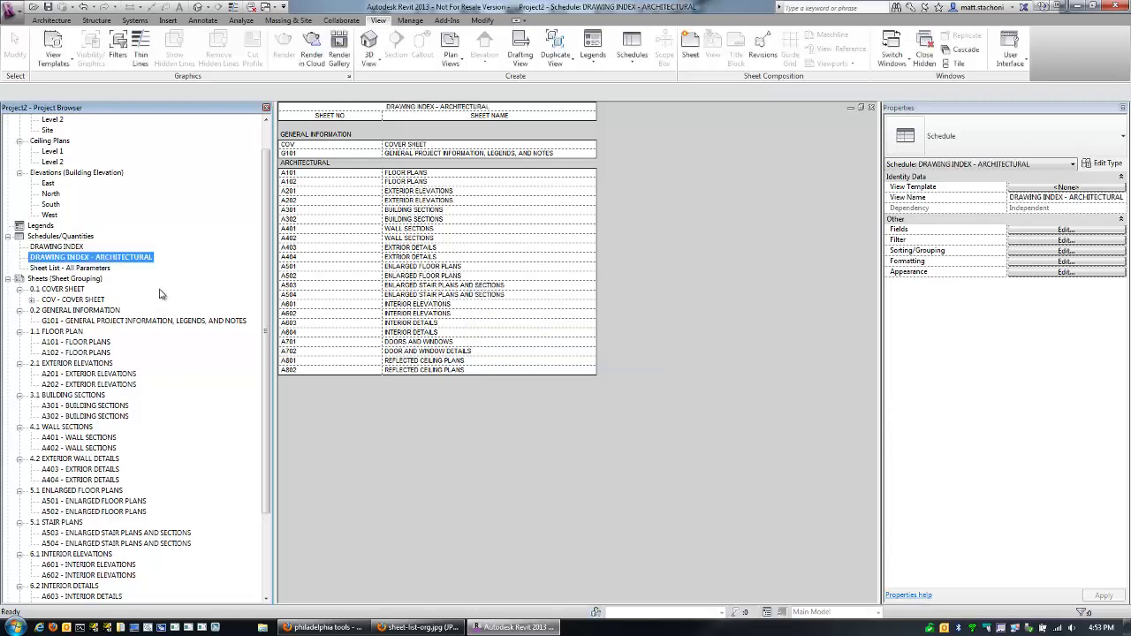
right_click(74, 247)
left_click(106, 411)
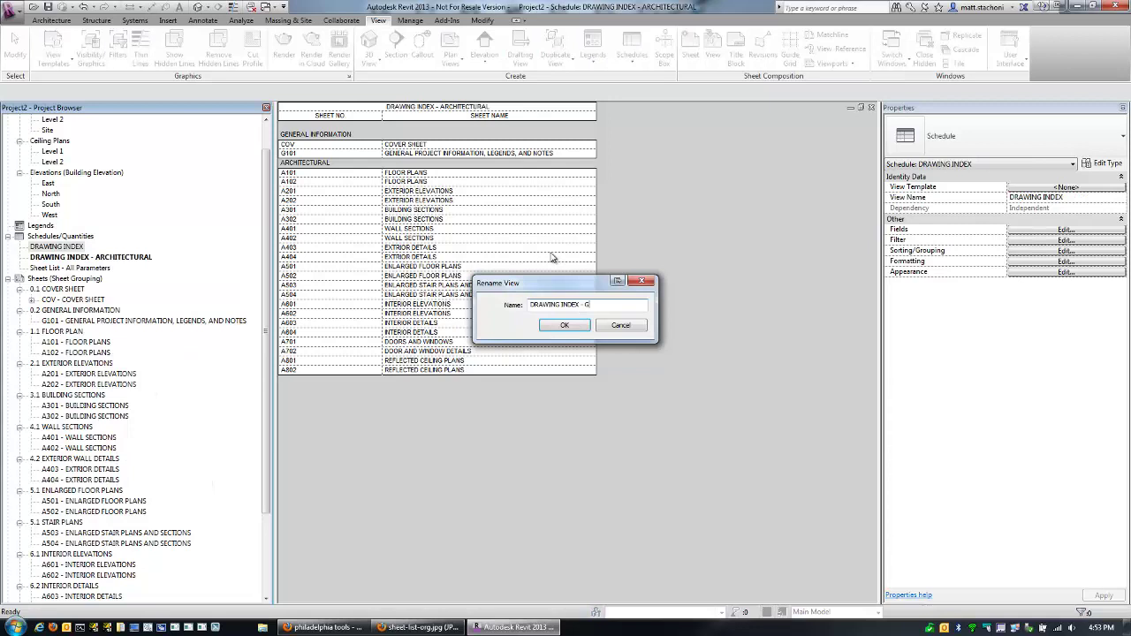
key("Return")
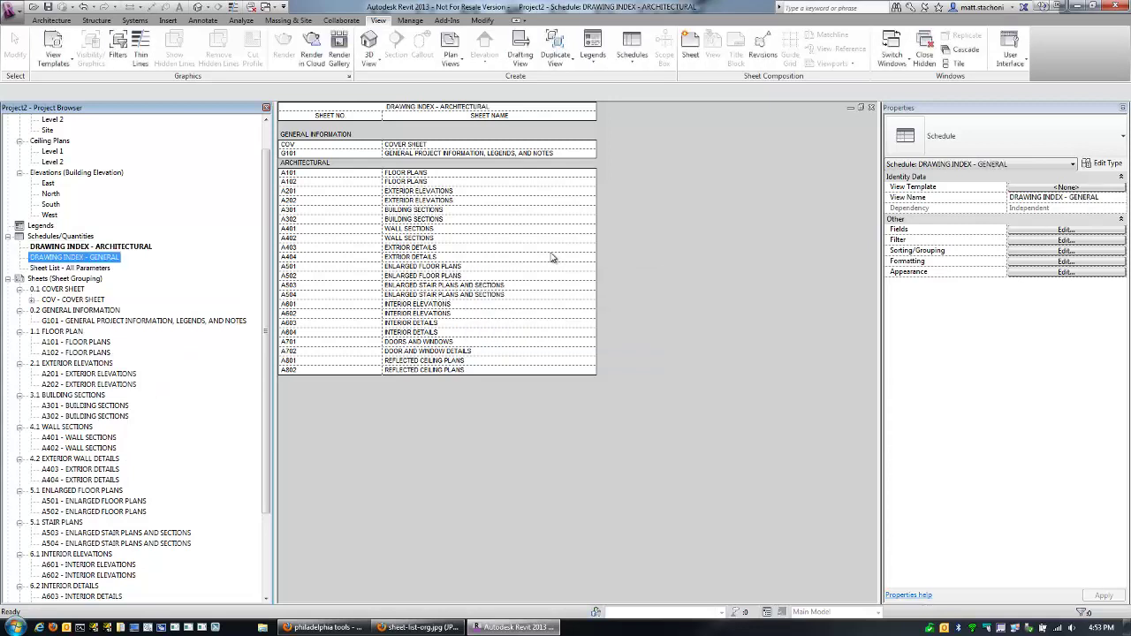
Duplicate the architectural index and rename the copy 'DRAWING INDEX - STRUCTURAL'
right_click(99, 248)
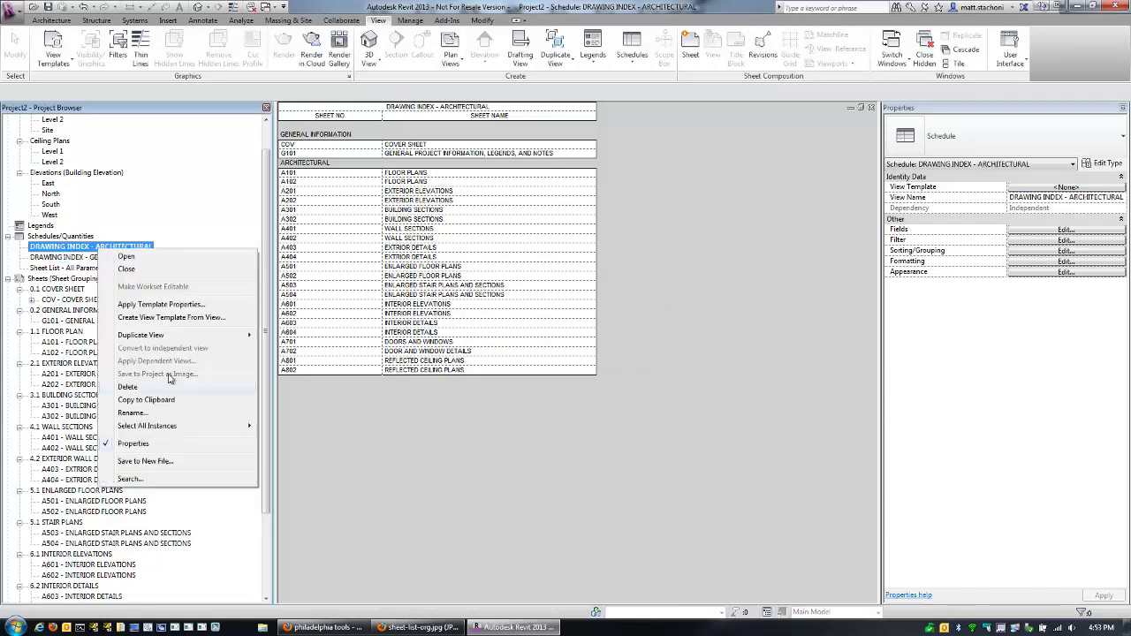
mouse_move(181, 336)
left_click(281, 336)
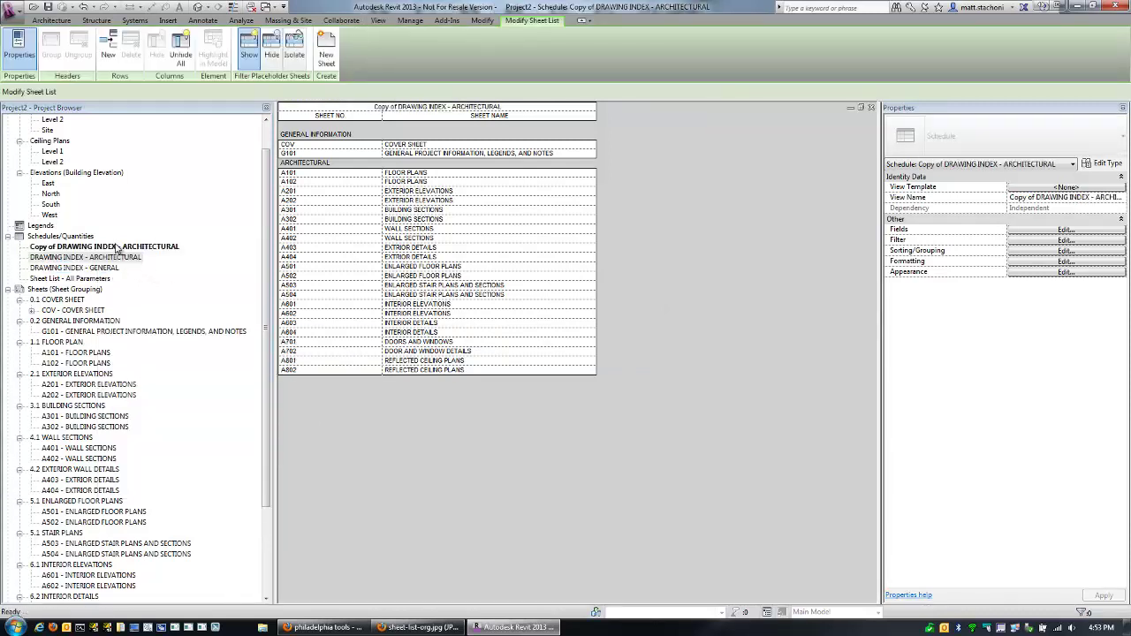
right_click(115, 246)
left_click(149, 409)
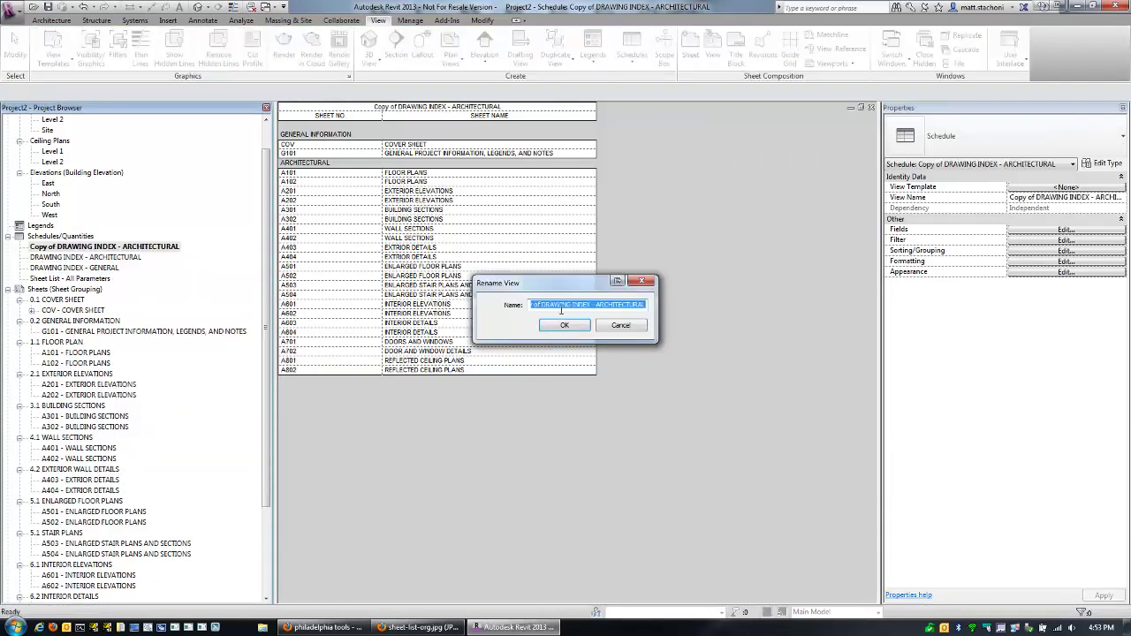
key("Home")
key("ctrl+shift+Right")
key("ctrl+shift+Right")
key("Delete")
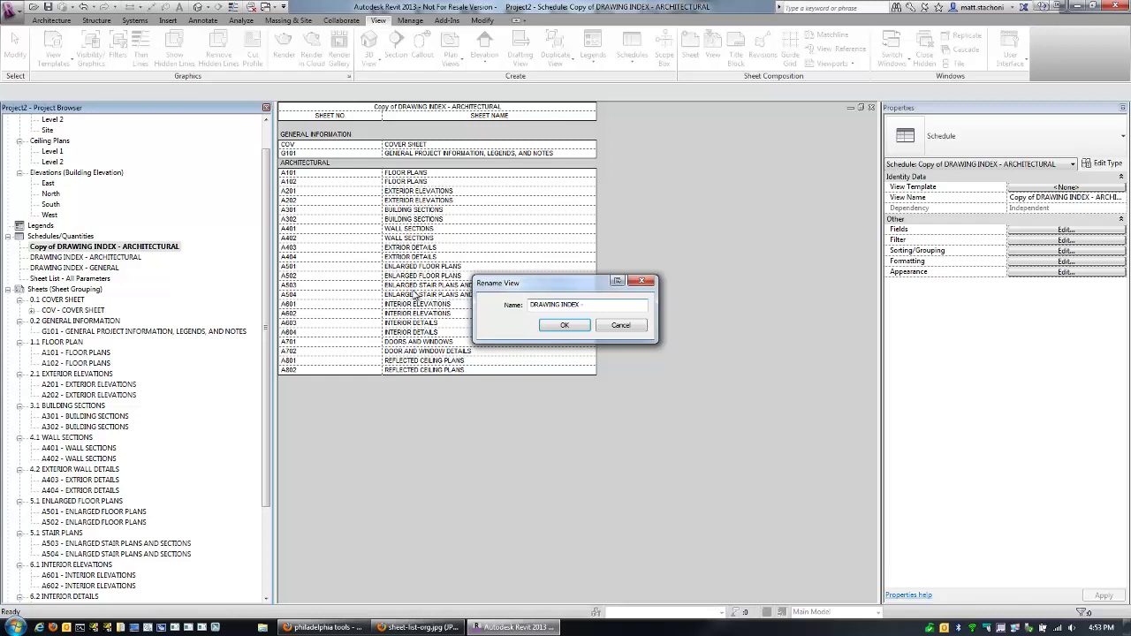
type("STRUCTURAL")
left_click(563, 325)
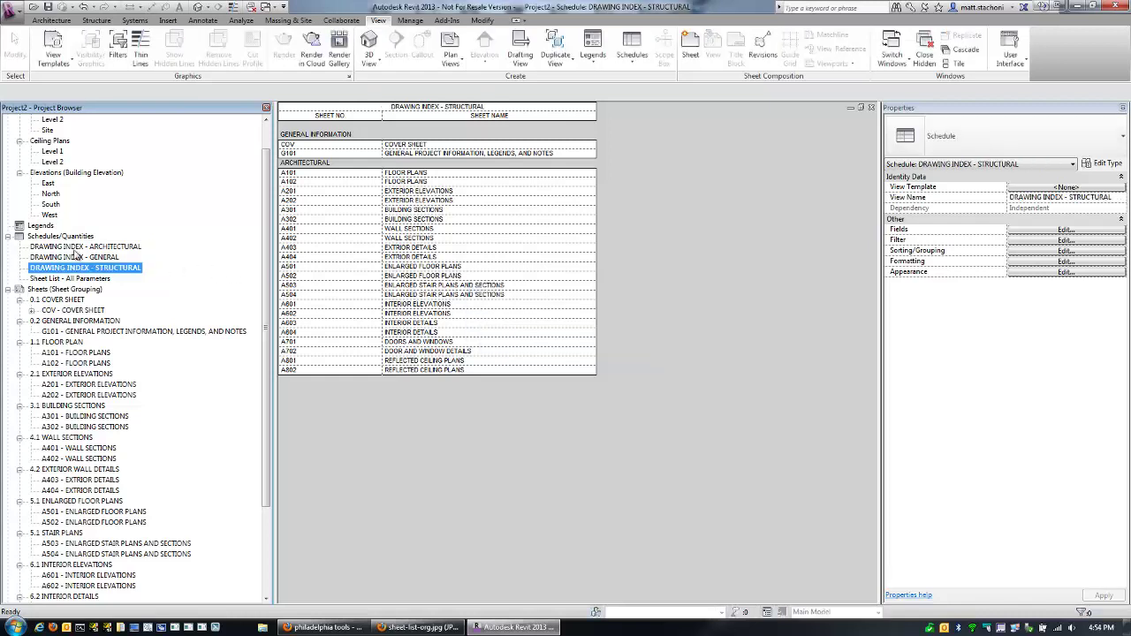
Duplicate the structural index and rename it 'DRAWING INDEX - MECHANICAL / ELECTRICAL / PLUMBING'
right_click(78, 266)
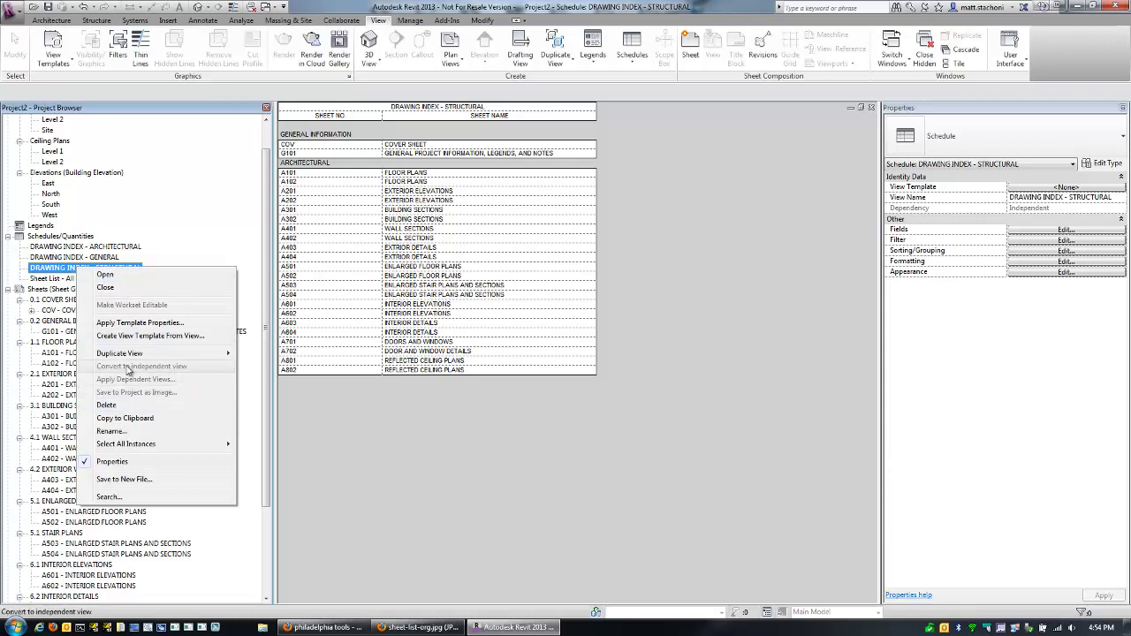
mouse_move(133, 354)
left_click(265, 354)
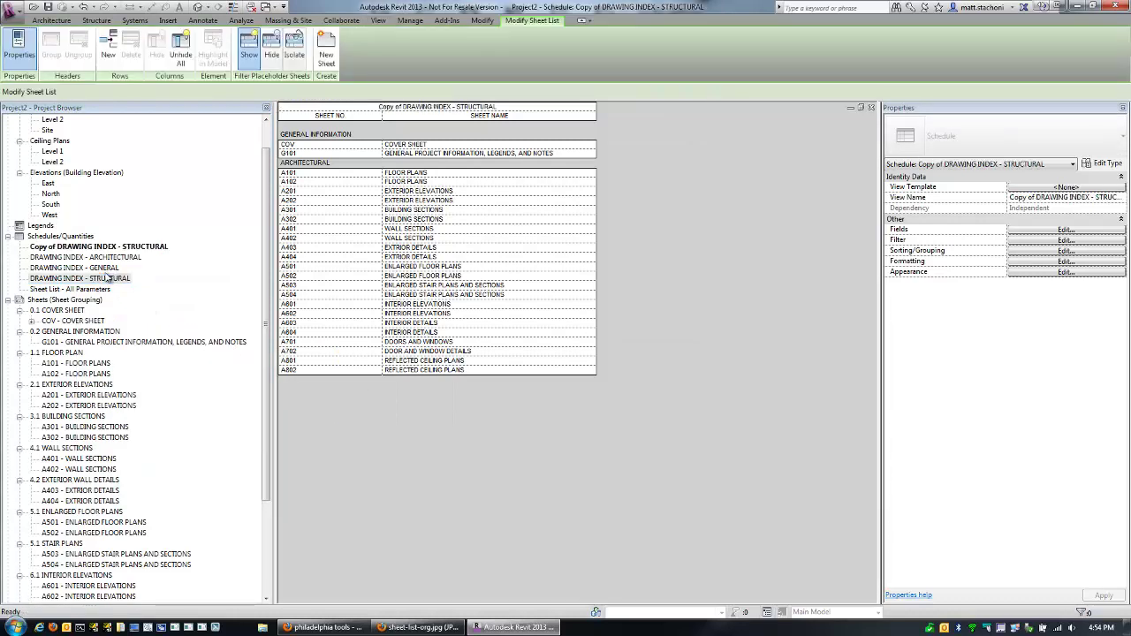
right_click(111, 246)
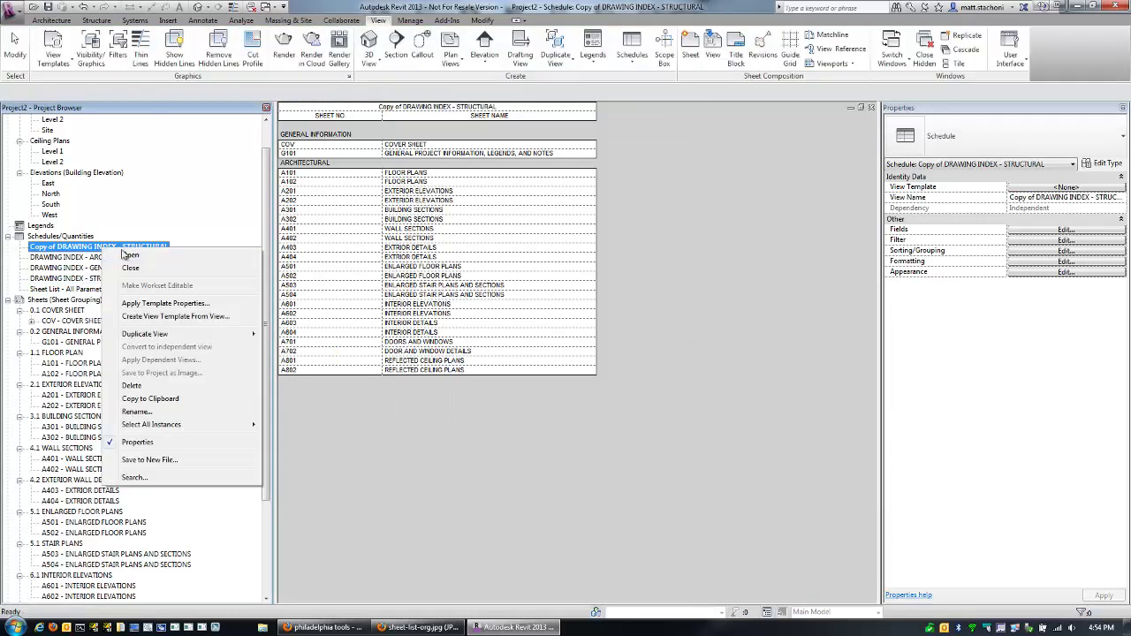
left_click(137, 412)
left_click_drag(556, 309, 454, 317)
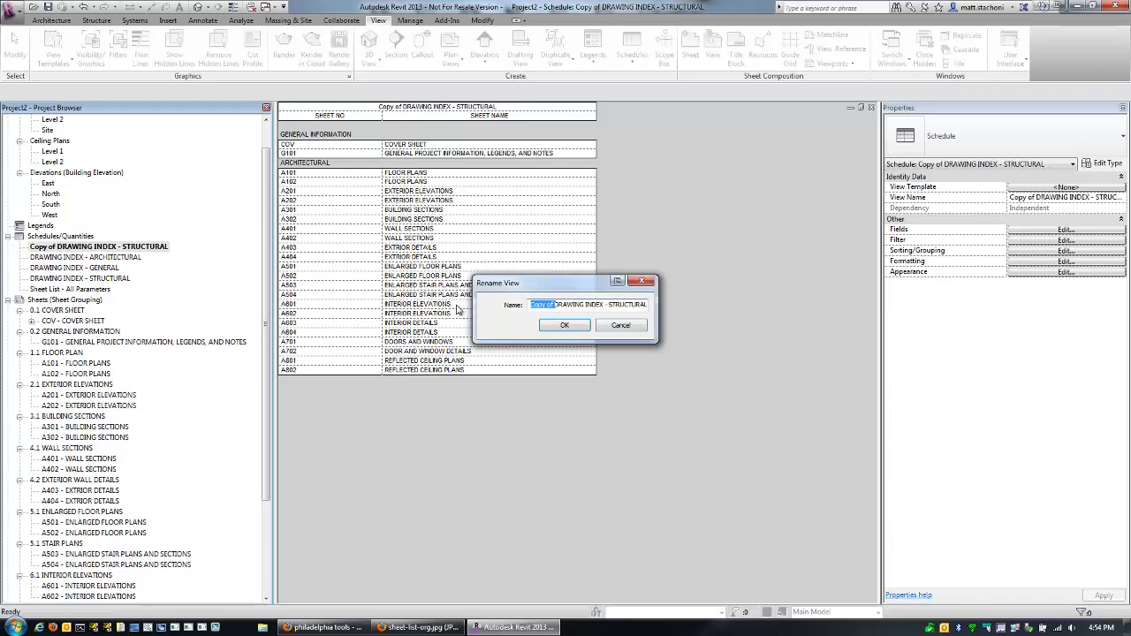
key("Delete")
type("MECHANIC")
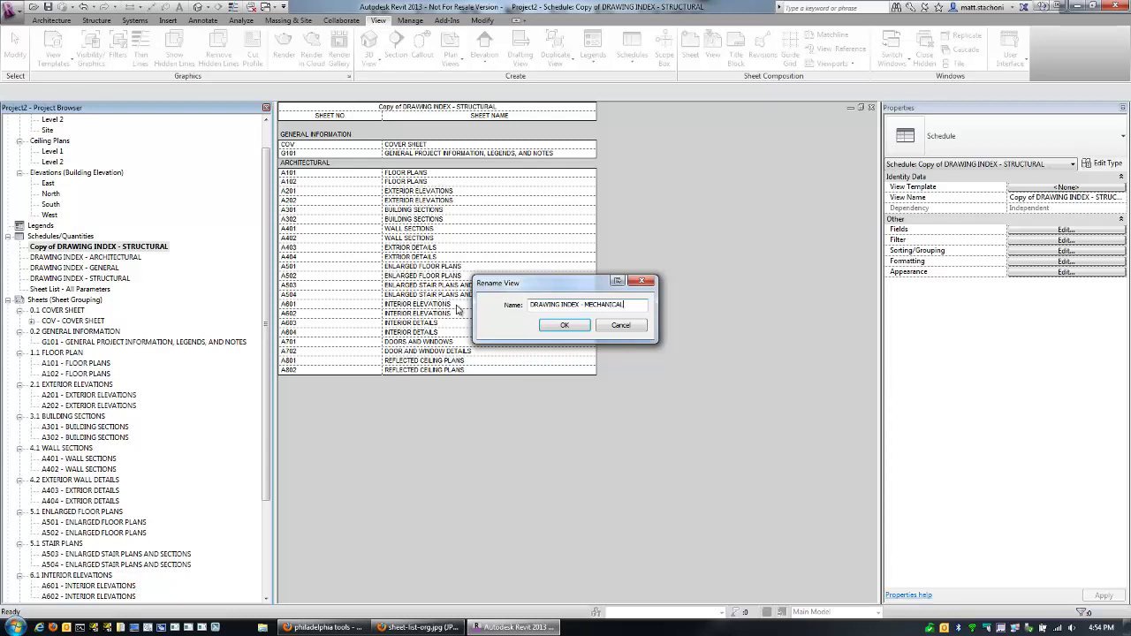
type("AL / ELECTRICAL / PLUMBING")
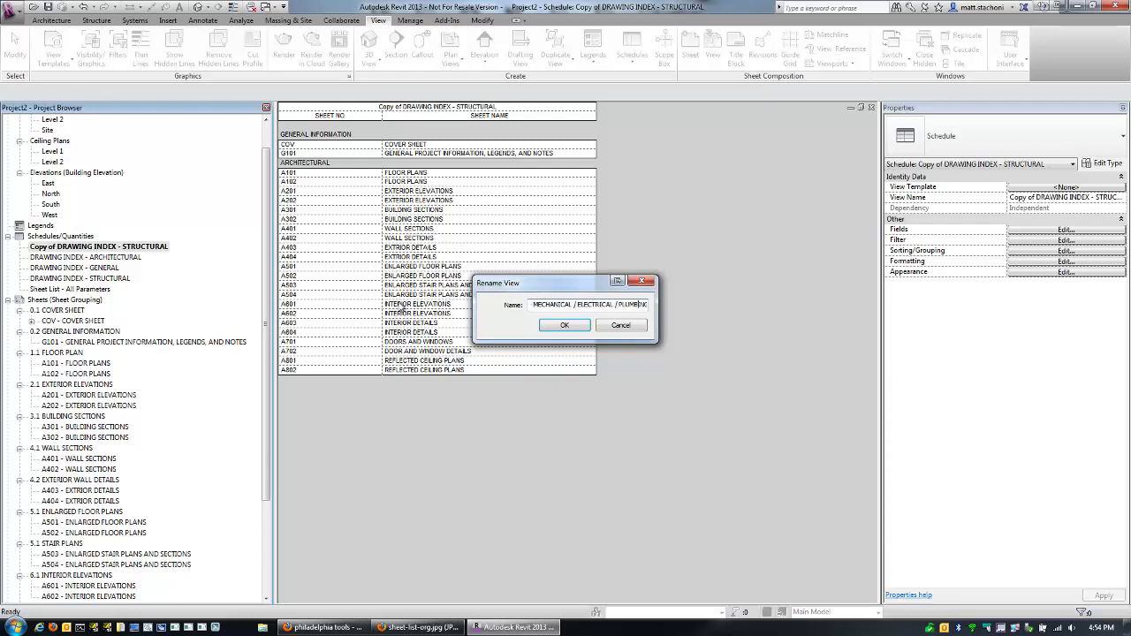
left_click(563, 325)
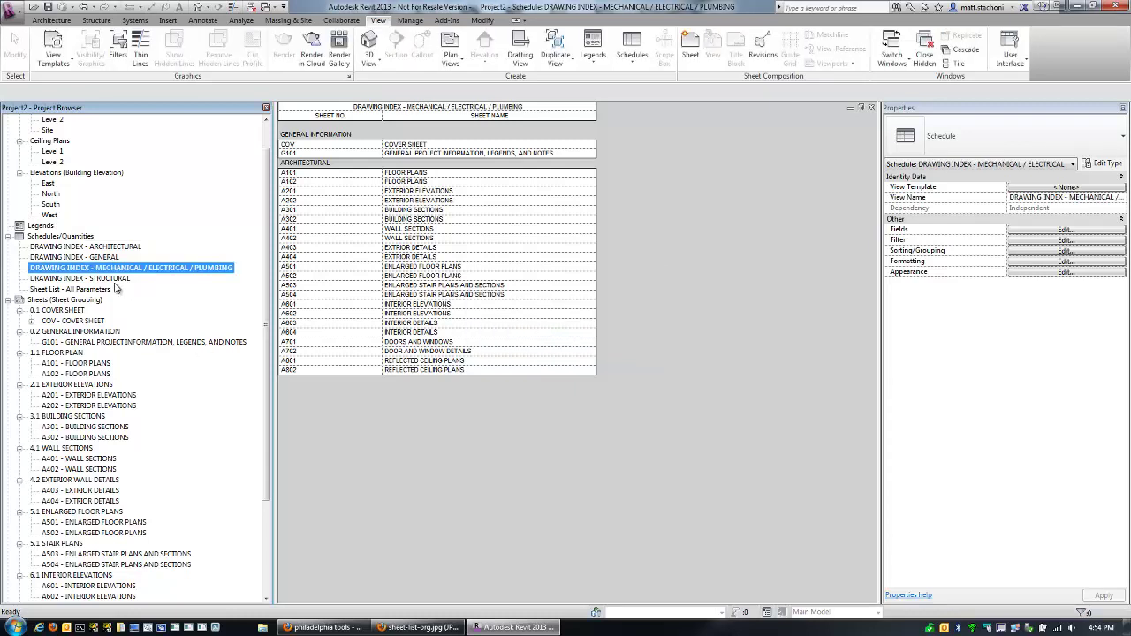
left_click(104, 249)
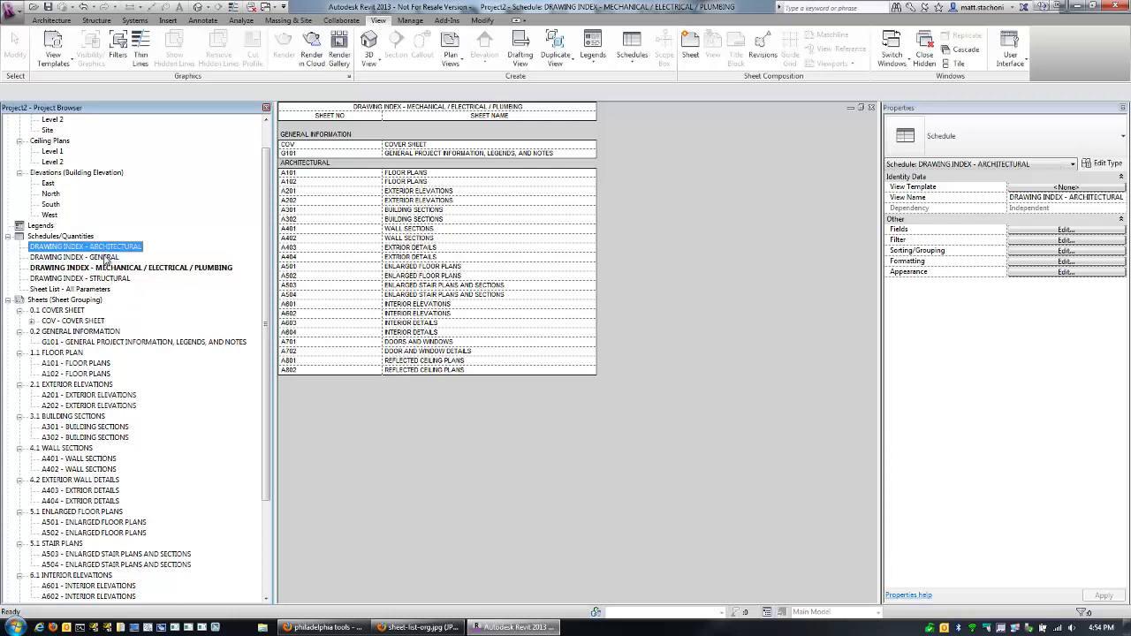
Open Sheet List - All Parameters, widen its first column, and add a new row with index 2
double_click(105, 257)
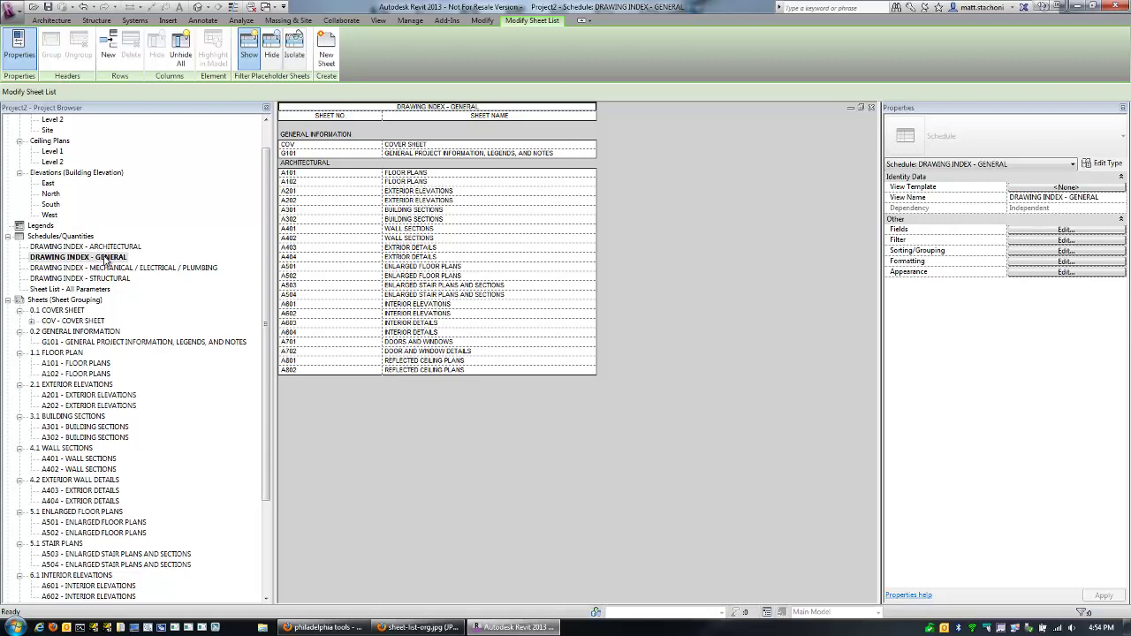
double_click(93, 290)
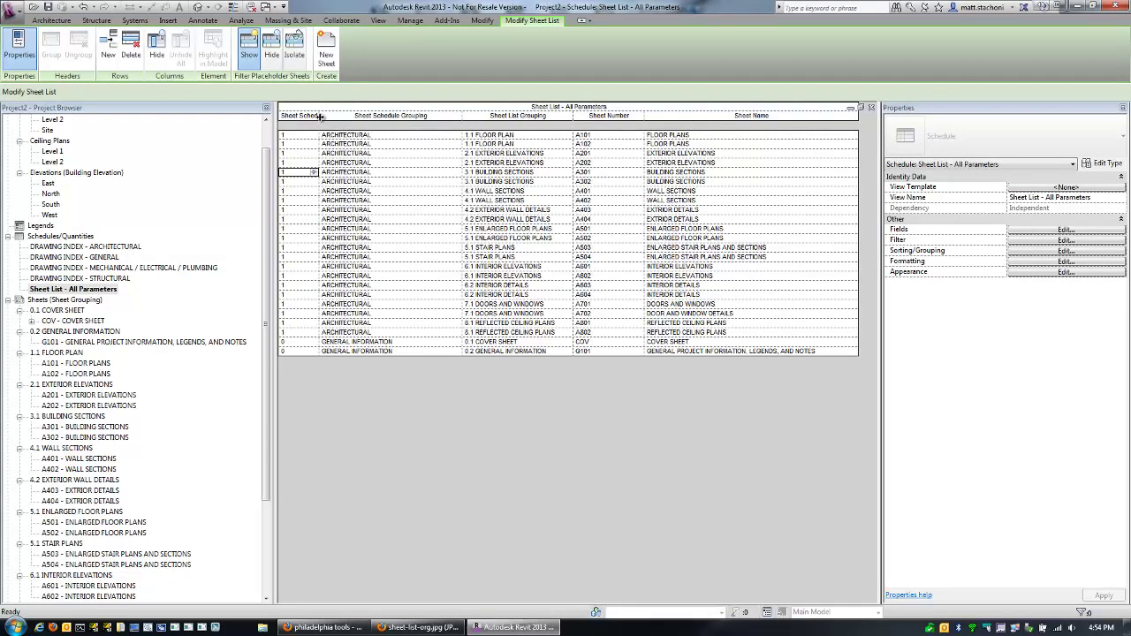
left_click_drag(319, 115, 335, 116)
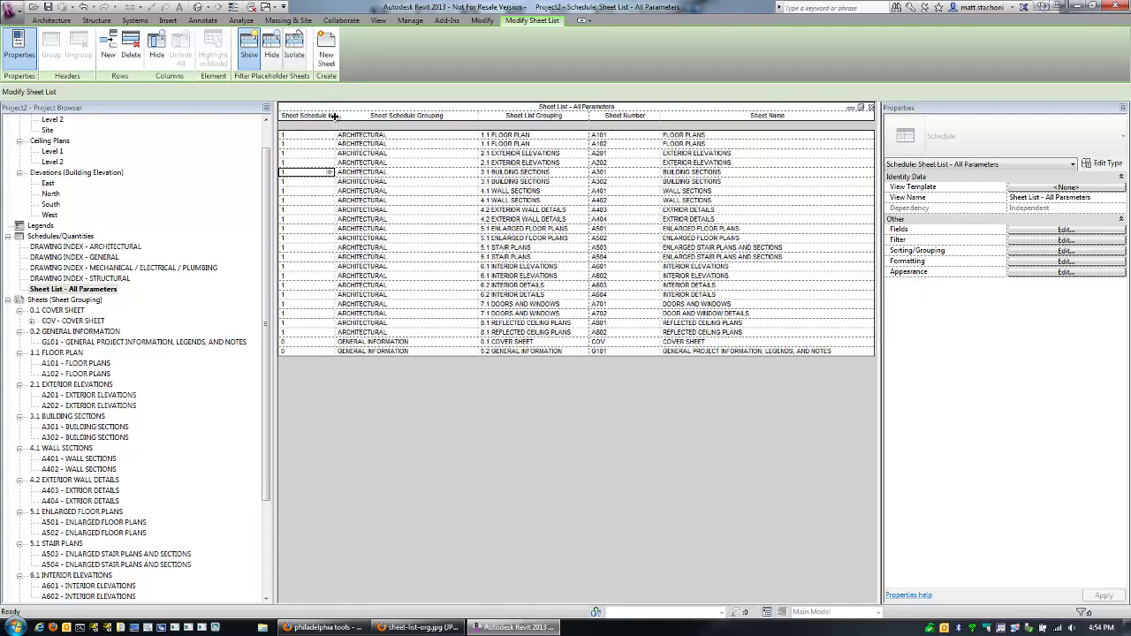
left_click(108, 44)
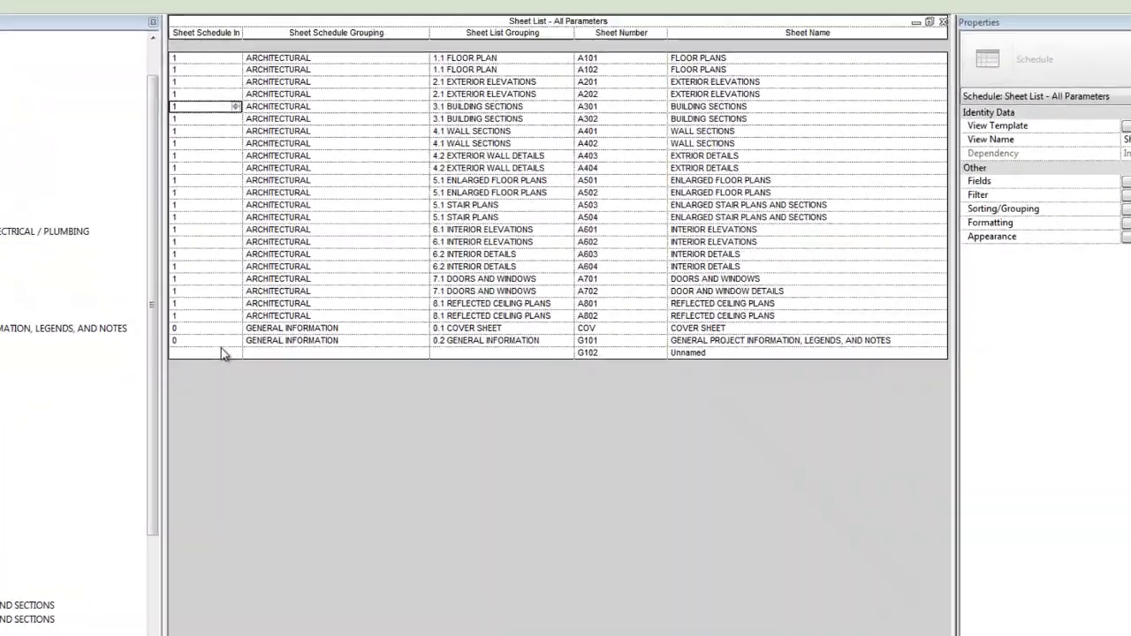
left_click(280, 356)
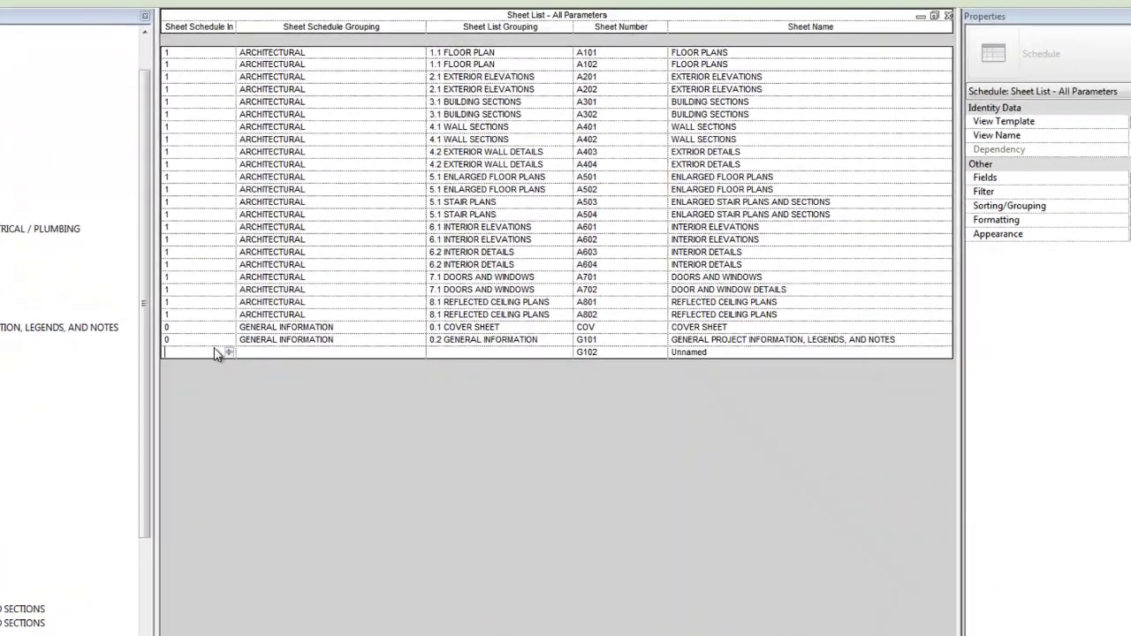
type("2")
Give the new row grouping STRUCTURAL, sheet number S1, and start the name 'STRUCTURAL NOTES AND L'
left_click(255, 355)
type("STRUC")
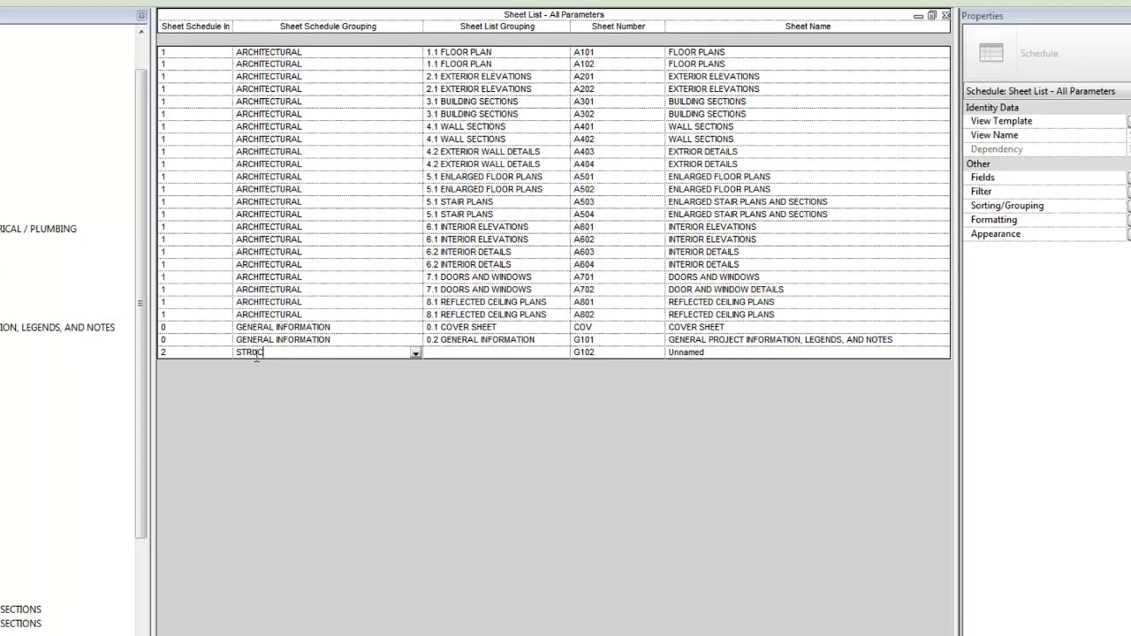
type("TURAL")
key("Tab")
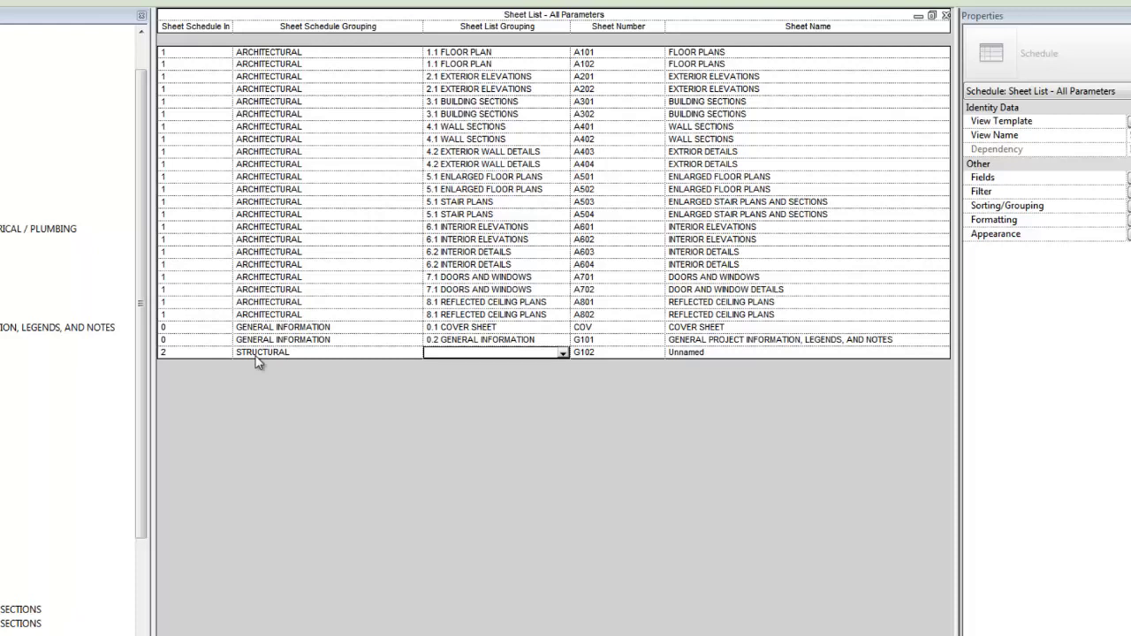
key("Tab")
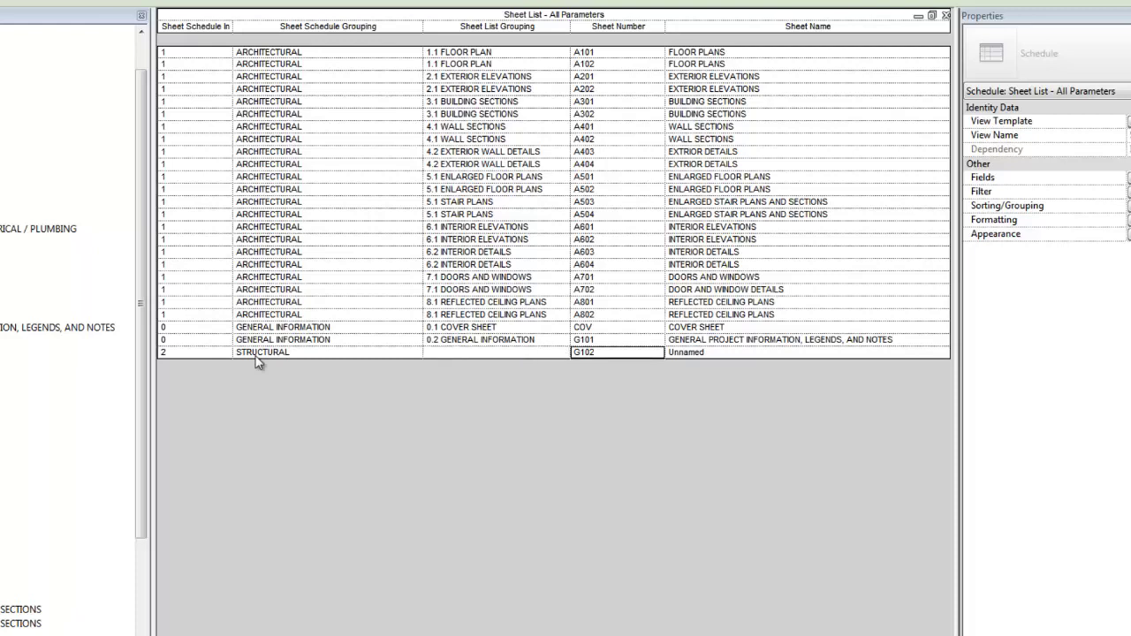
type("S1")
key("Tab")
Finish S1 as STRUCTURAL NOTES AND LEGENDS and add the S2 foundation plan row grouped STRUCTURAL
type("STRUCTURA")
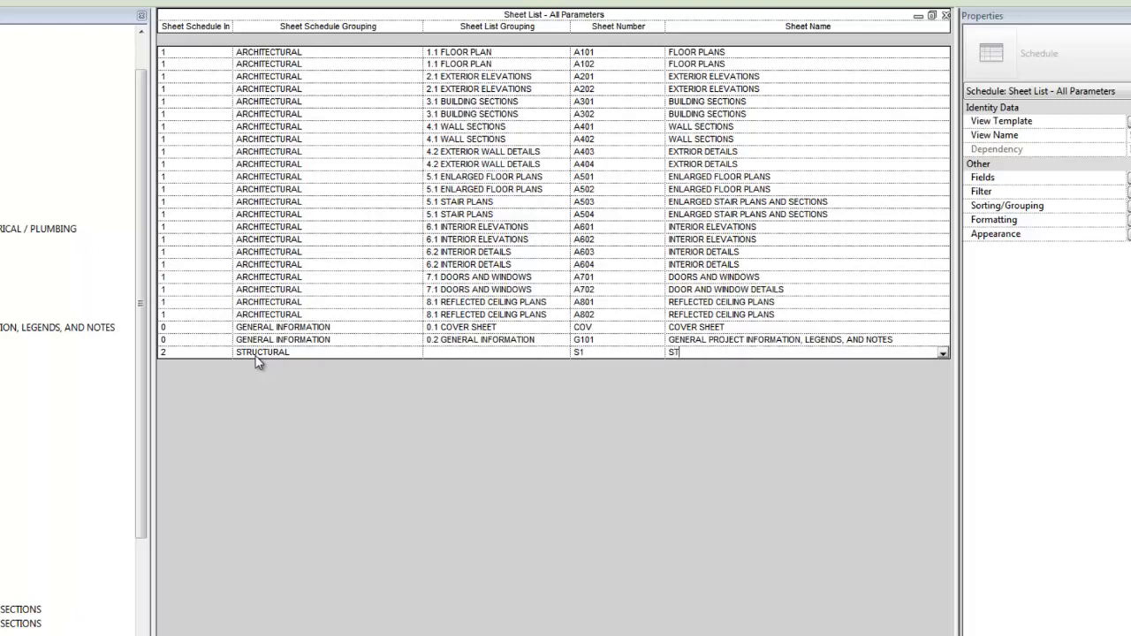
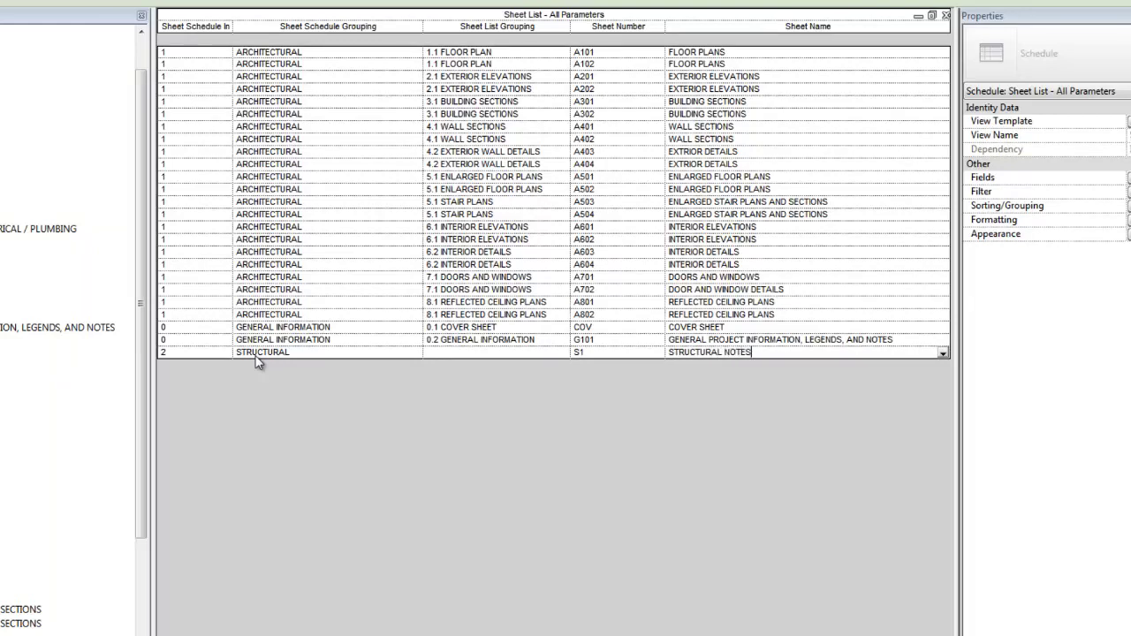
Give the new row grouping STRUCTURAL, sheet number S1, and start the name 'STRUCTURAL NOTES AND L'
Finish S1 as STRUCTURAL NOTES AND LEGENDS and add the S2 foundation plan row grouped STRUCTURAL
type("L NOTES AND LEGENDS")
key("Return")
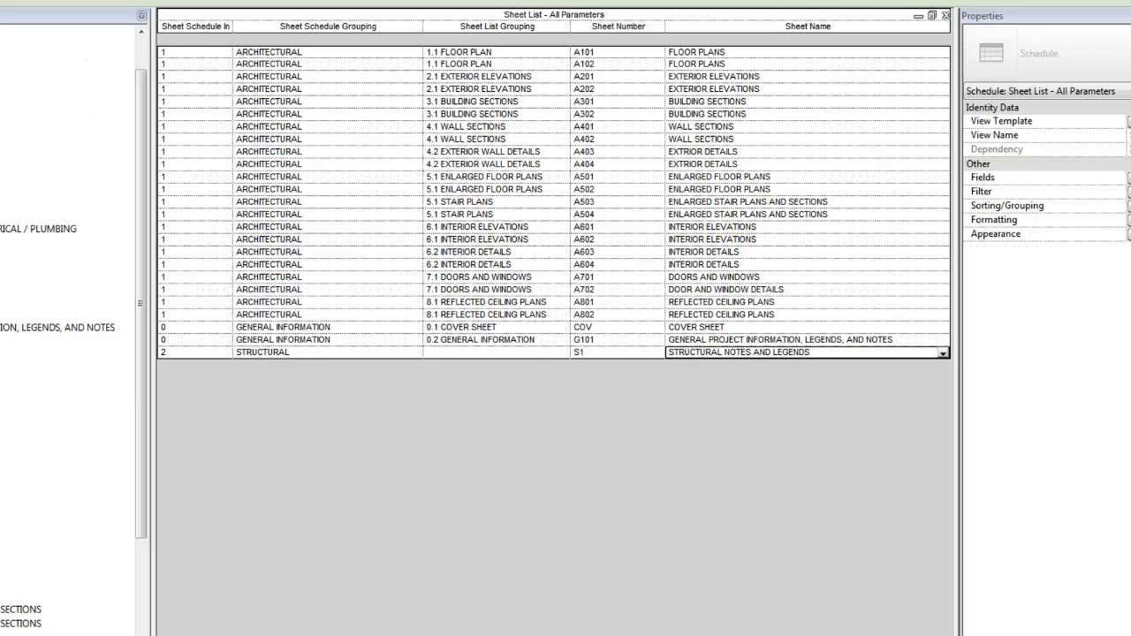
left_click(293, 365)
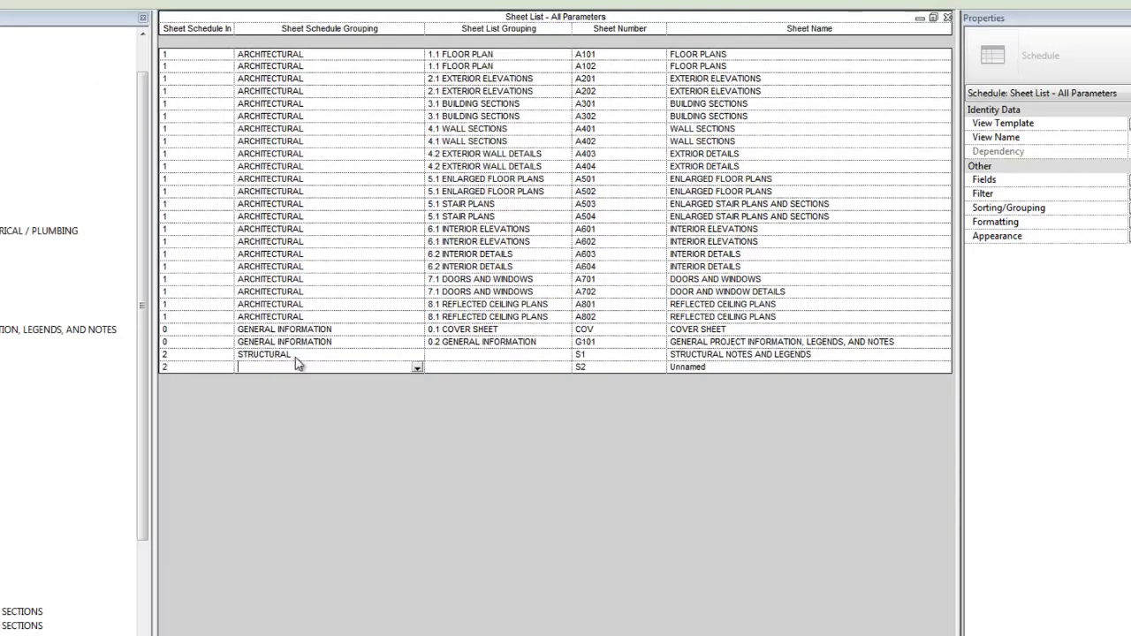
type("STRUCTURAL")
key("Tab")
key("Tab")
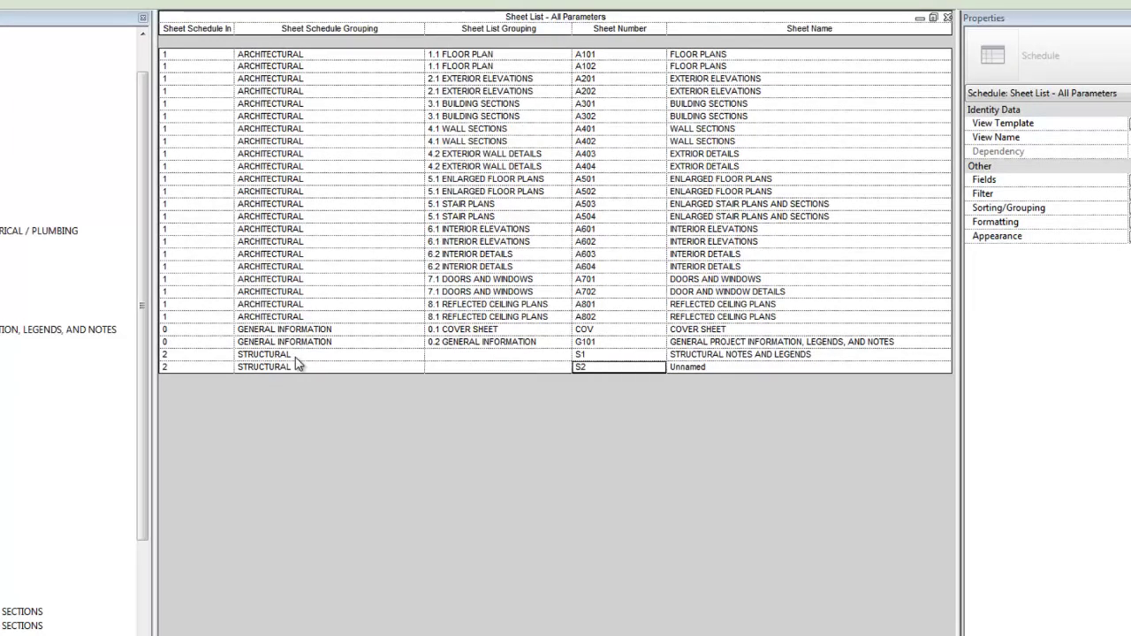
key("Tab")
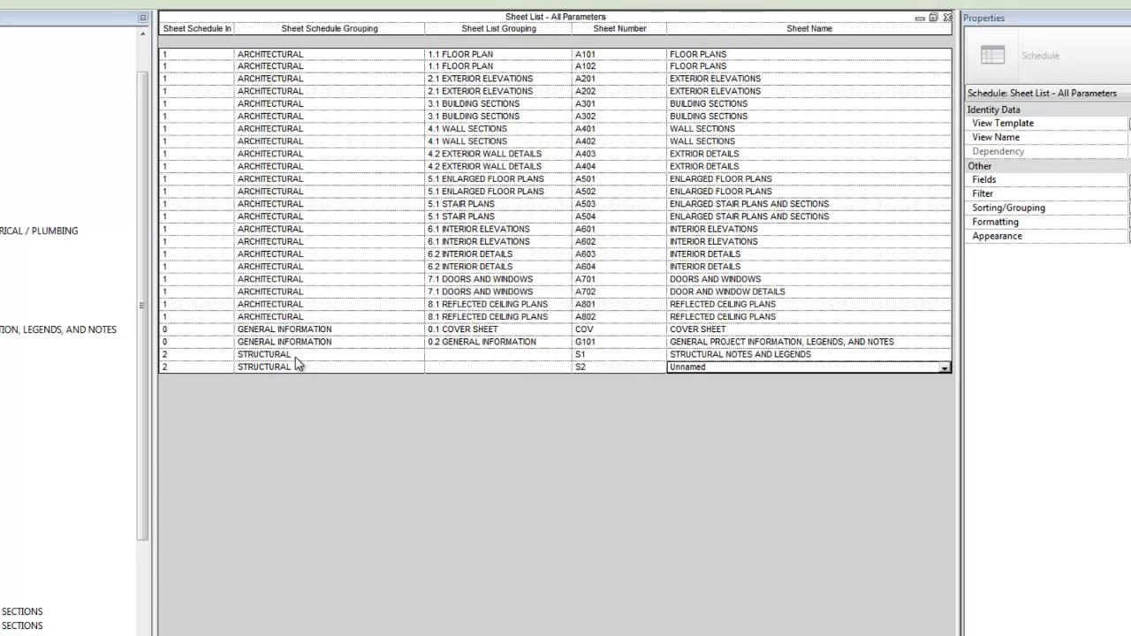
type("FR")
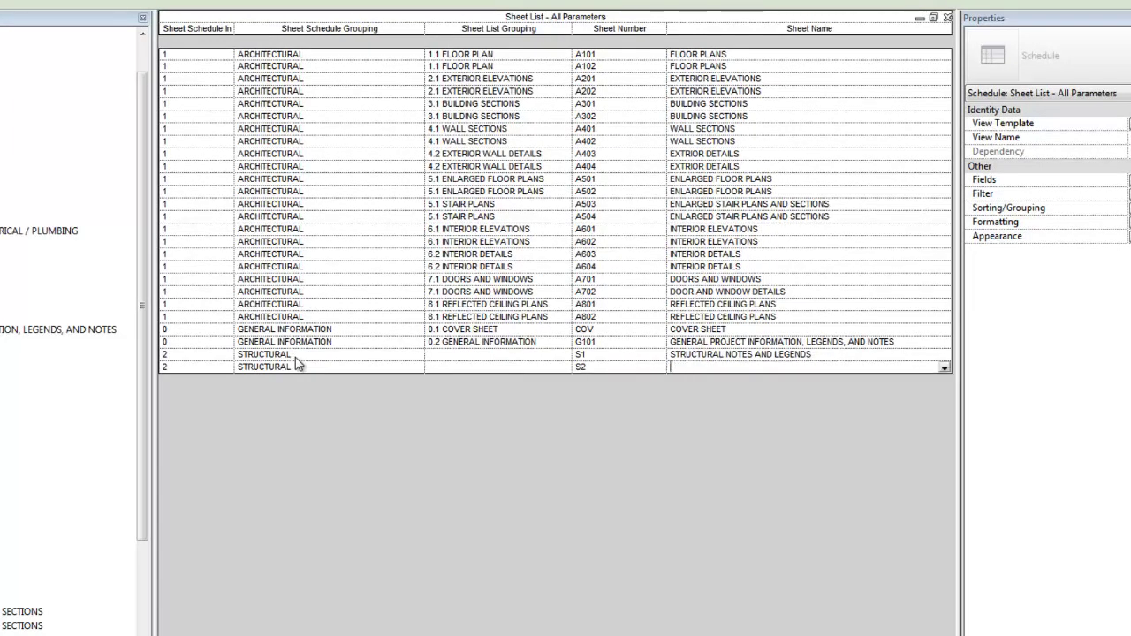
type("FOUNDATION PLAN")
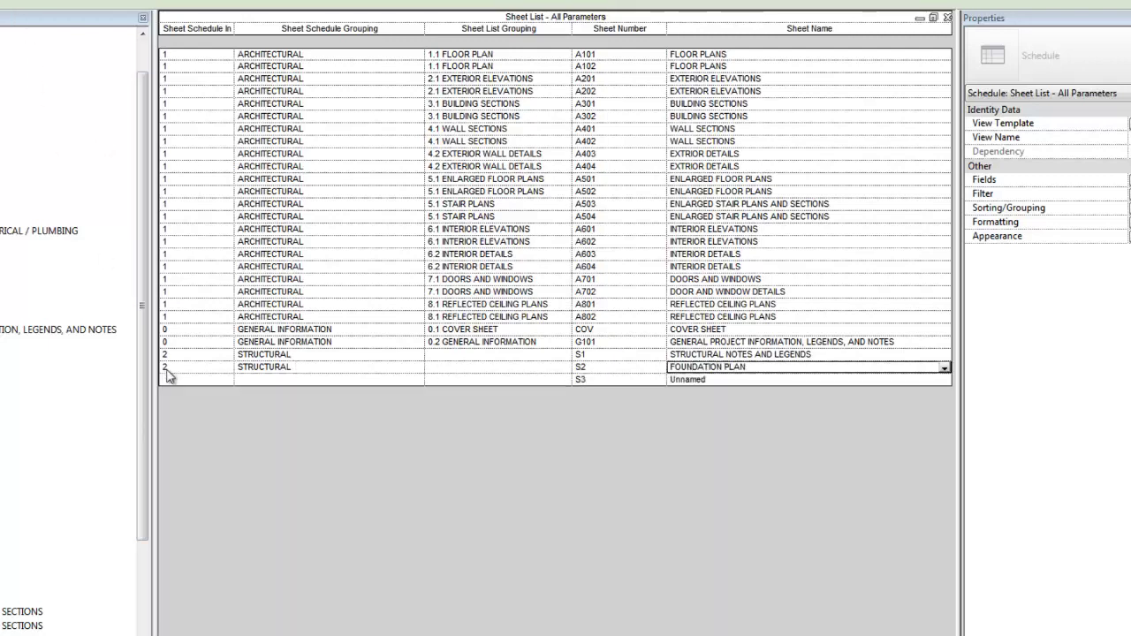
type("2")
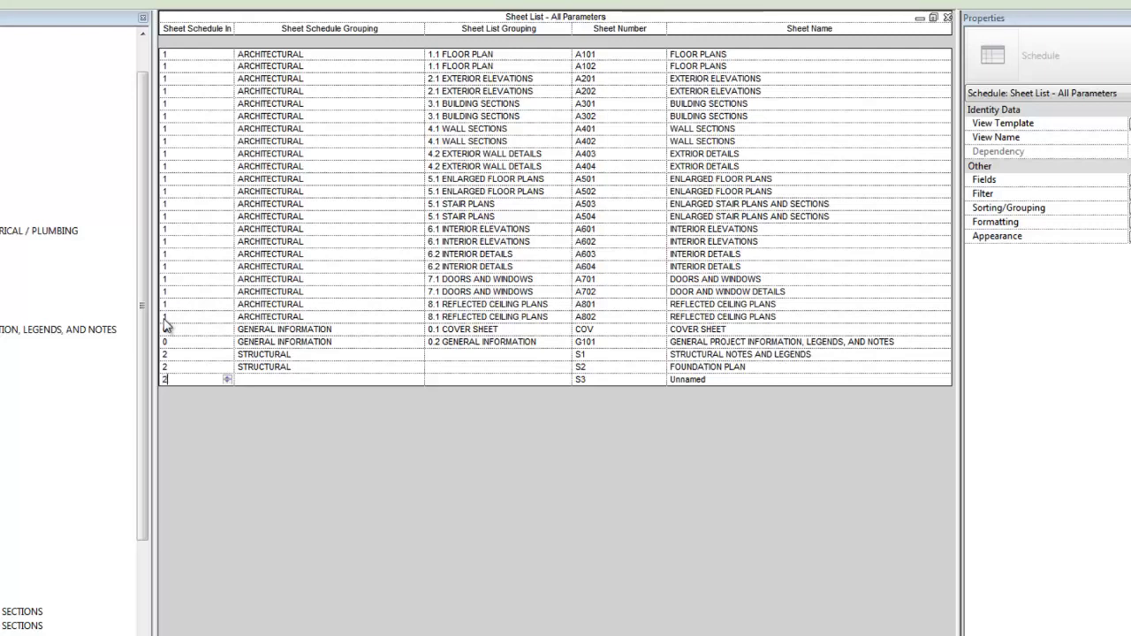
Group the S3 row as STRUCTURAL and name it FRAMING
left_click(374, 383)
left_click(416, 379)
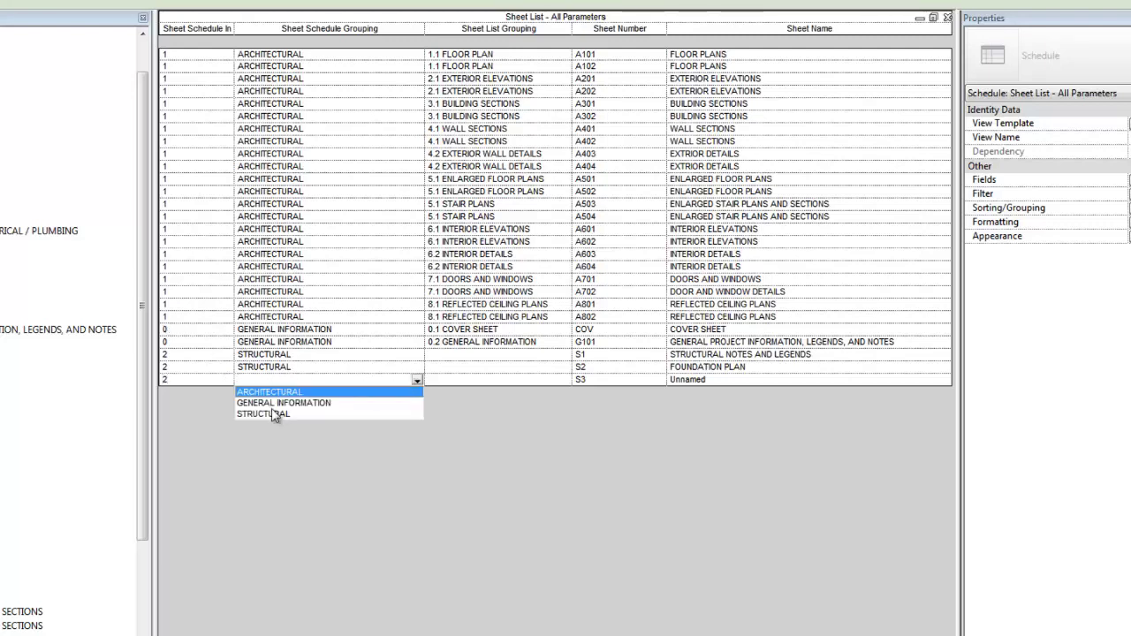
left_click(273, 409)
left_click(484, 381)
left_click(641, 381)
key("Tab")
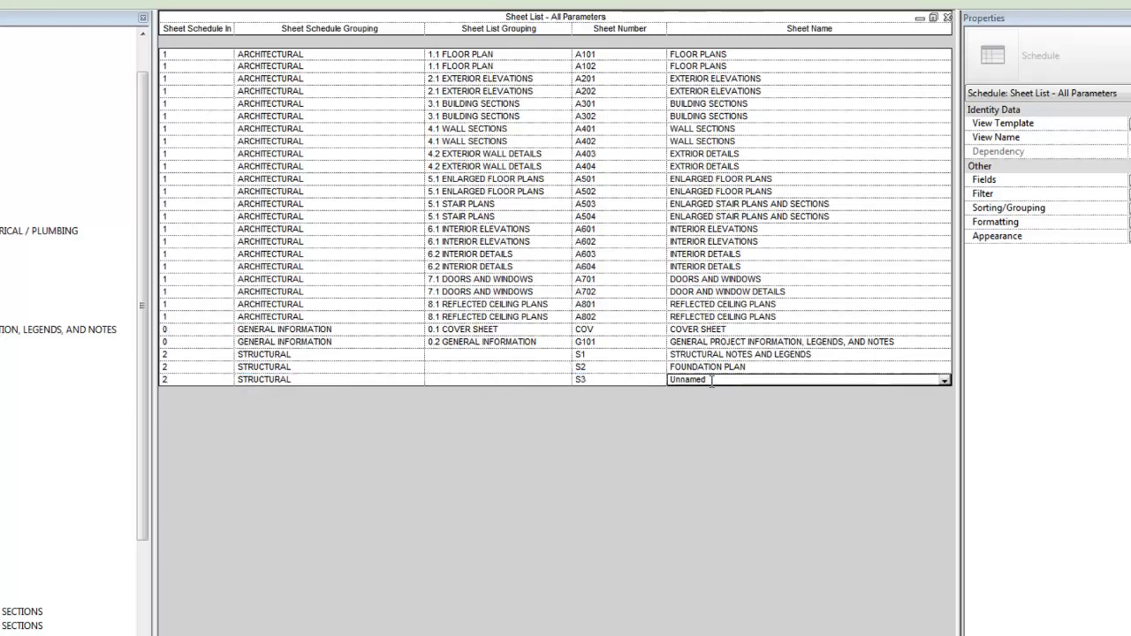
type("FRAMING PLAN")
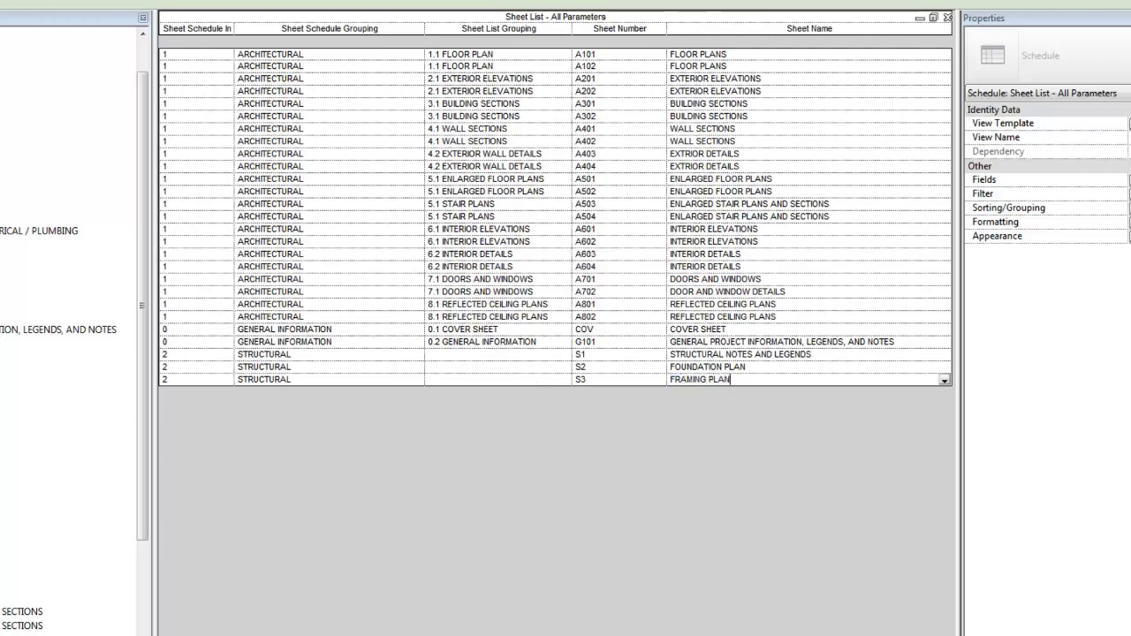
Add S4 with index 2, grouping STRUCTURAL, named ROOF FRAMING PLAN
left_click(216, 391)
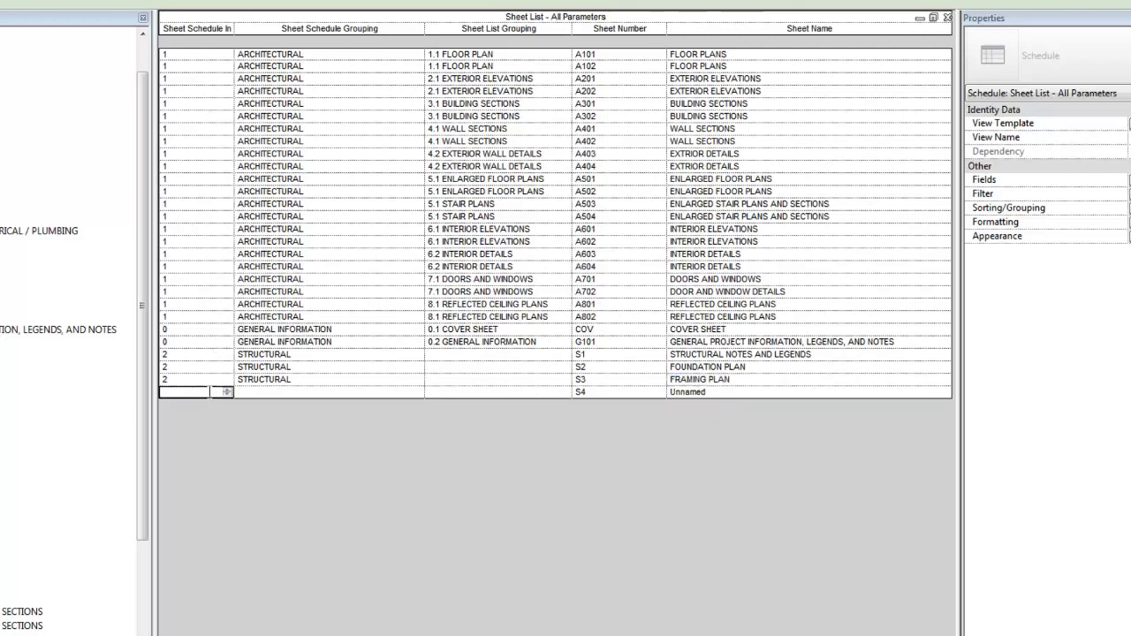
type("2")
left_click(293, 393)
left_click(417, 393)
left_click(279, 426)
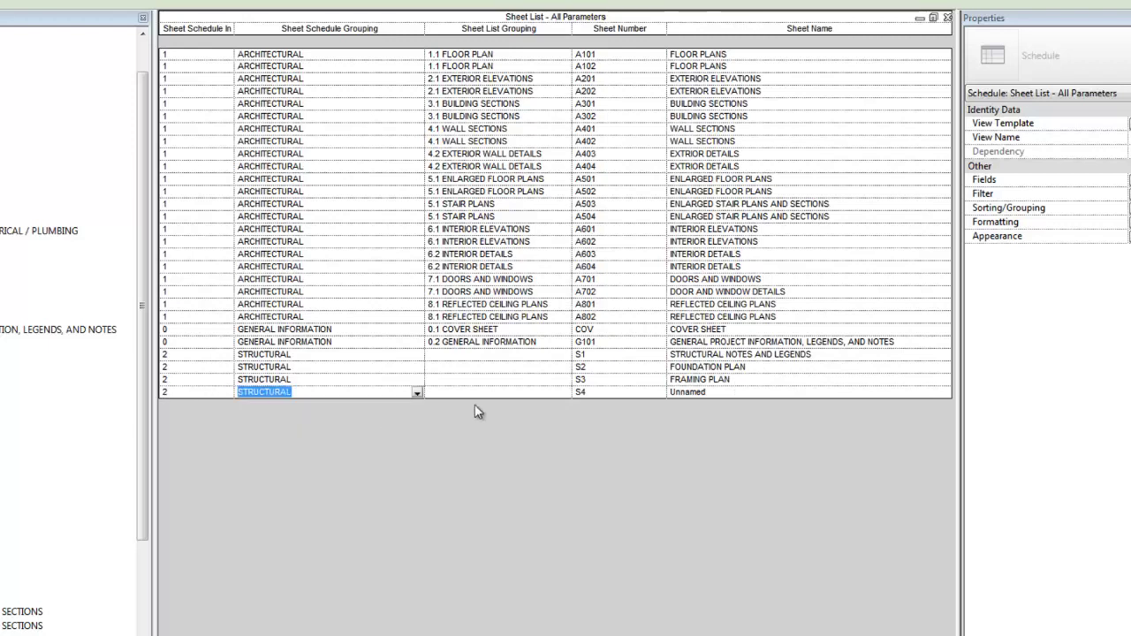
left_click(726, 395)
type("ROOF PL")
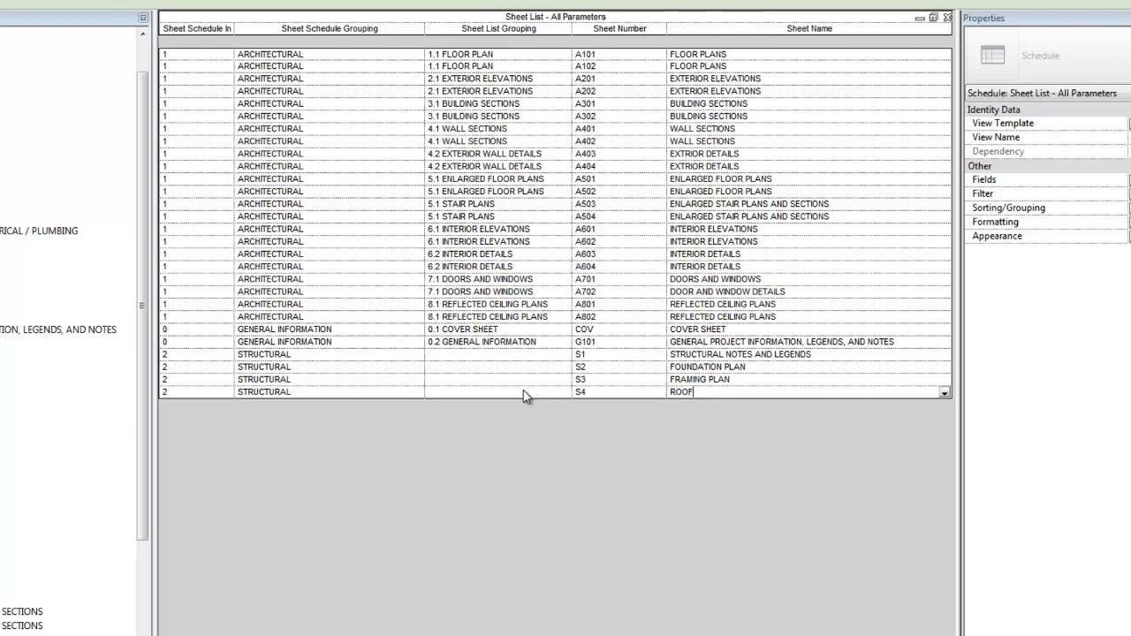
key("BackSpace")
key("BackSpace")
type("FRAMING PLAN")
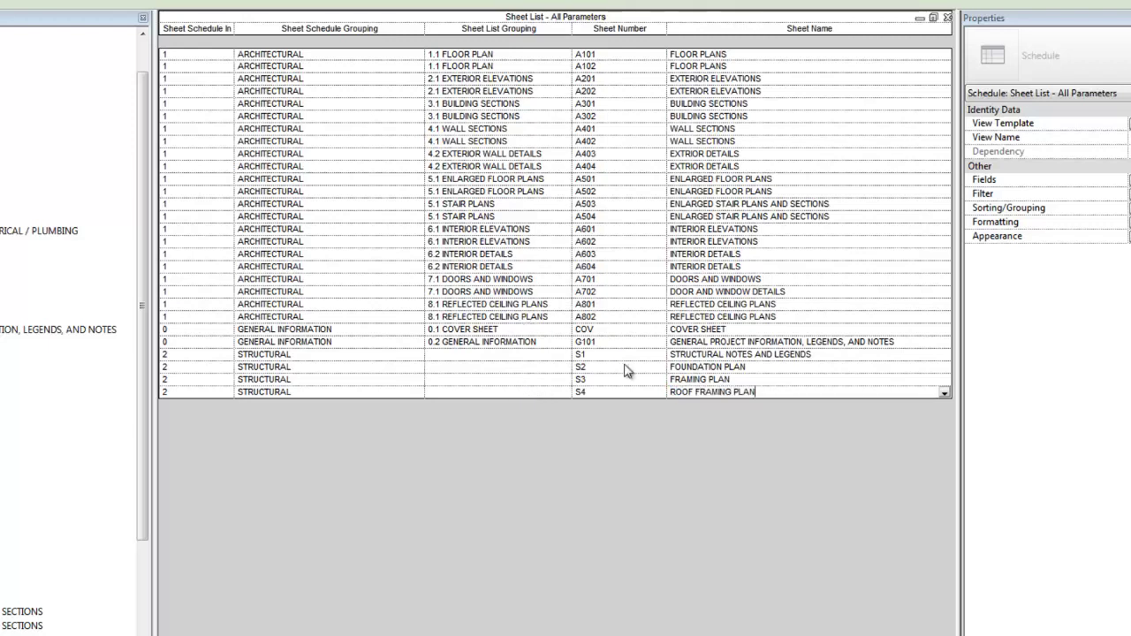
Prefix the S3 name with GROUND FLOOR and add a new S5 row
left_click(671, 379)
type("GROUND FLOOR")
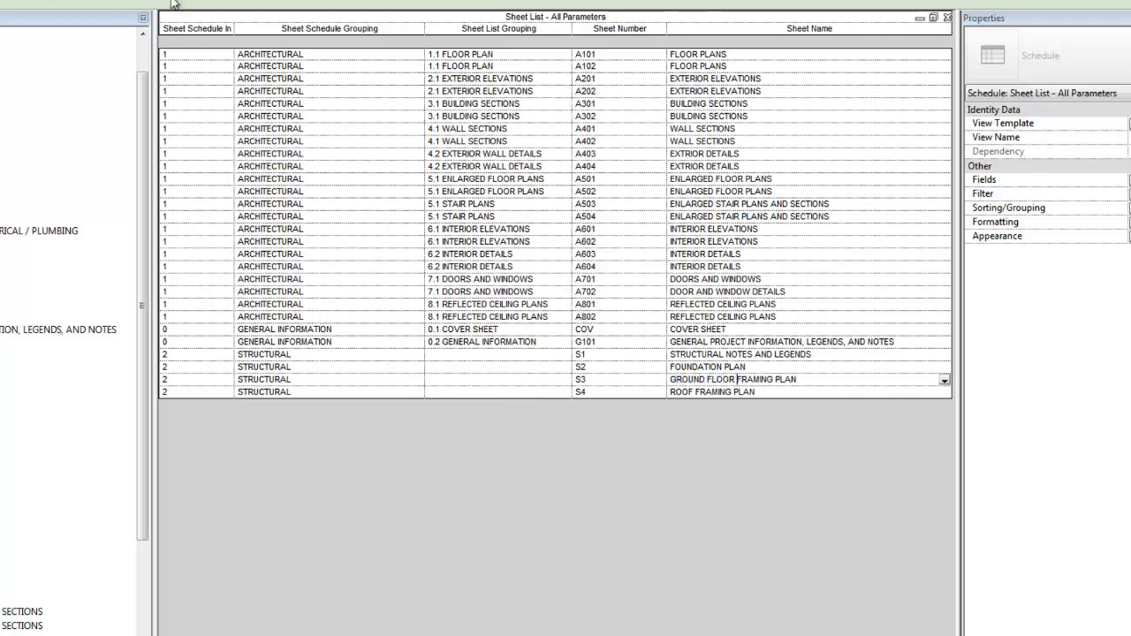
left_click(53, 1)
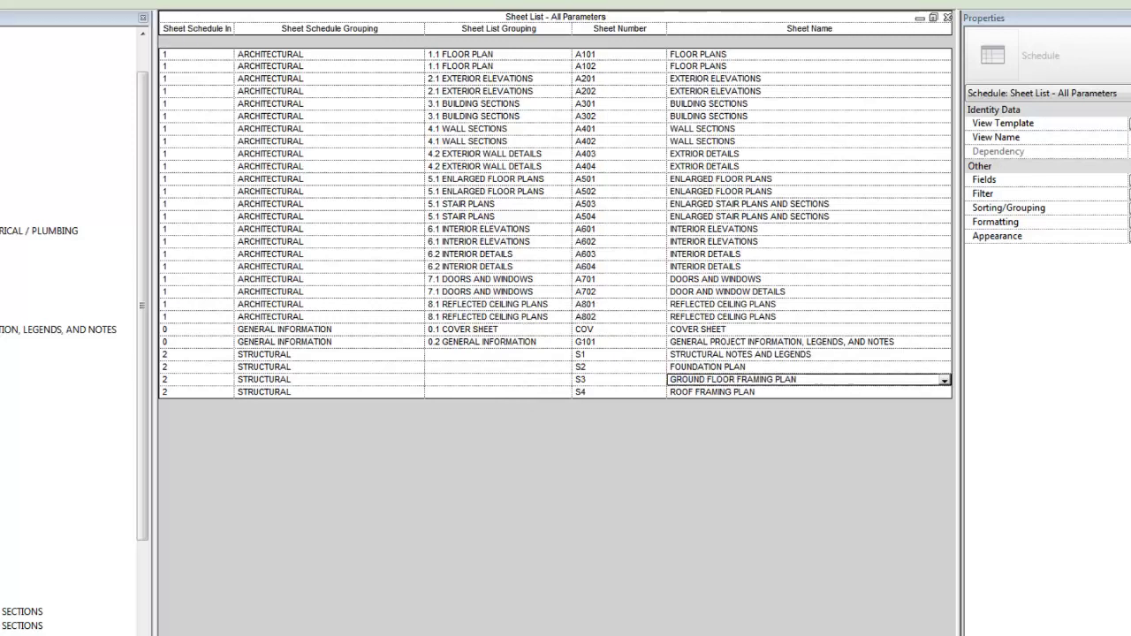
left_click(193, 404)
Set S5 to index 2, grouping STRUCTURAL, named SECTIONS AND DETAILS
type("2")
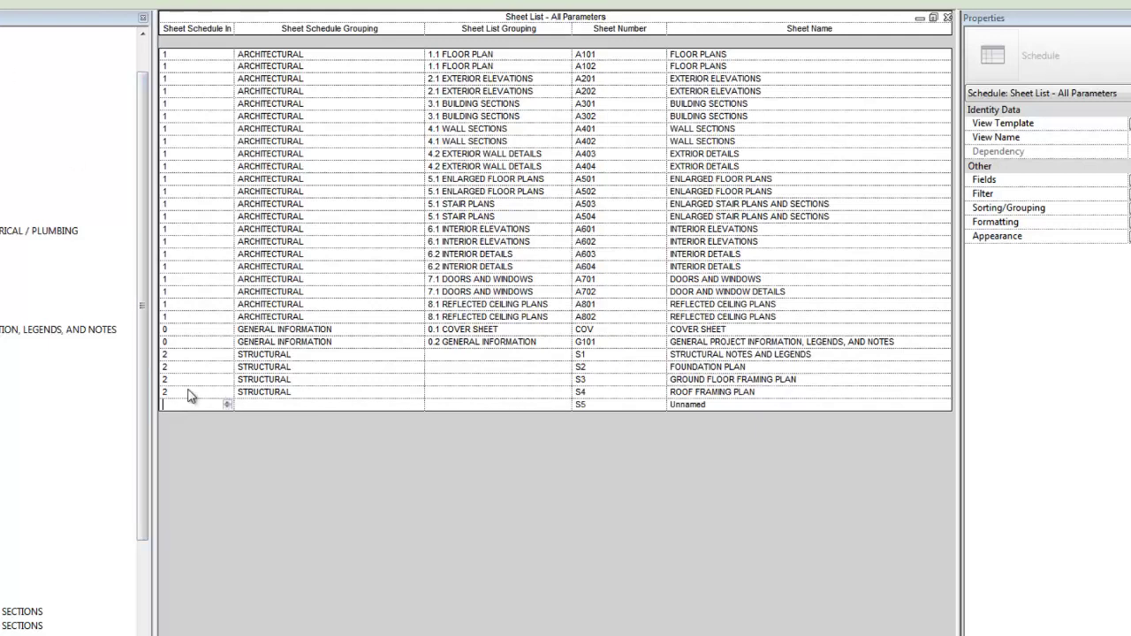
left_click(305, 404)
type("STRU")
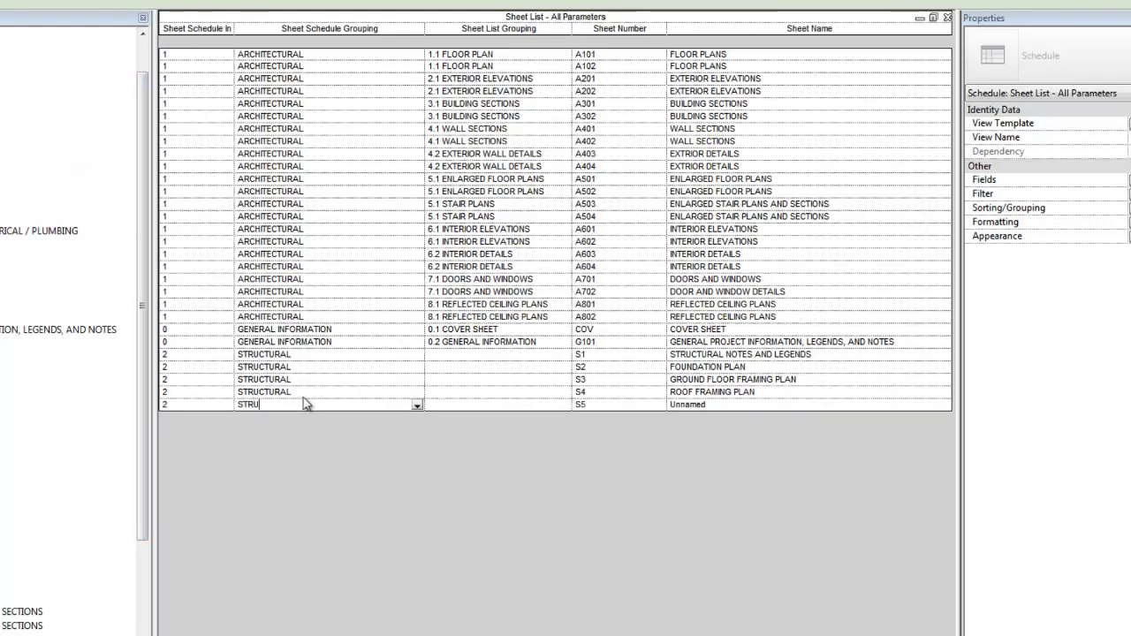
type("CTURAL")
left_click(711, 408)
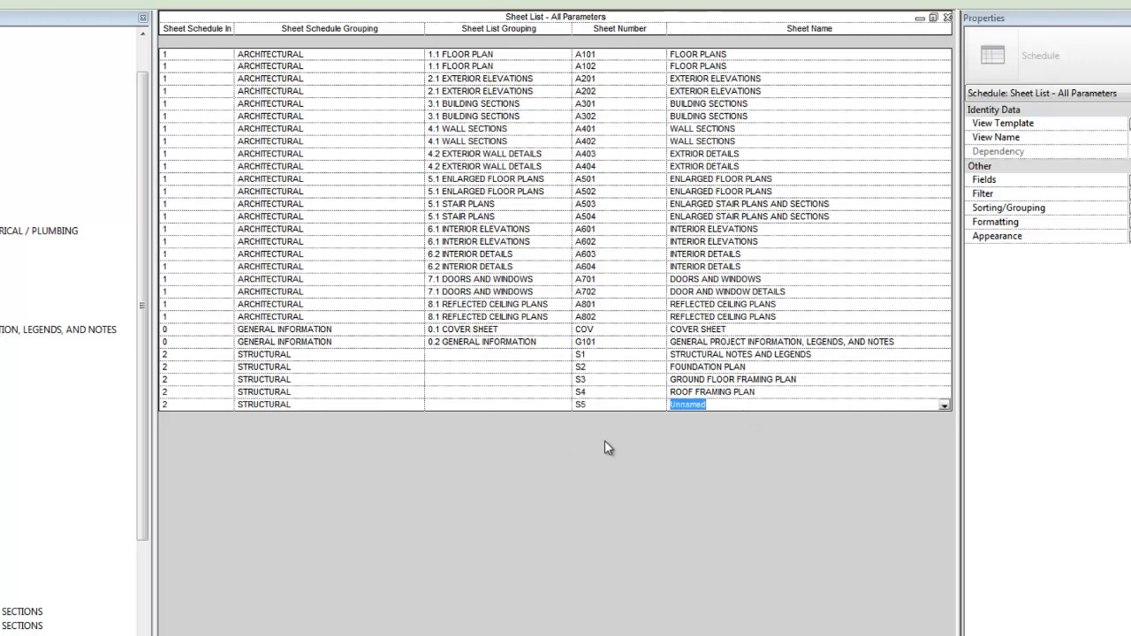
type("DETAILS")
key("Home")
type("SECTIONS AND")
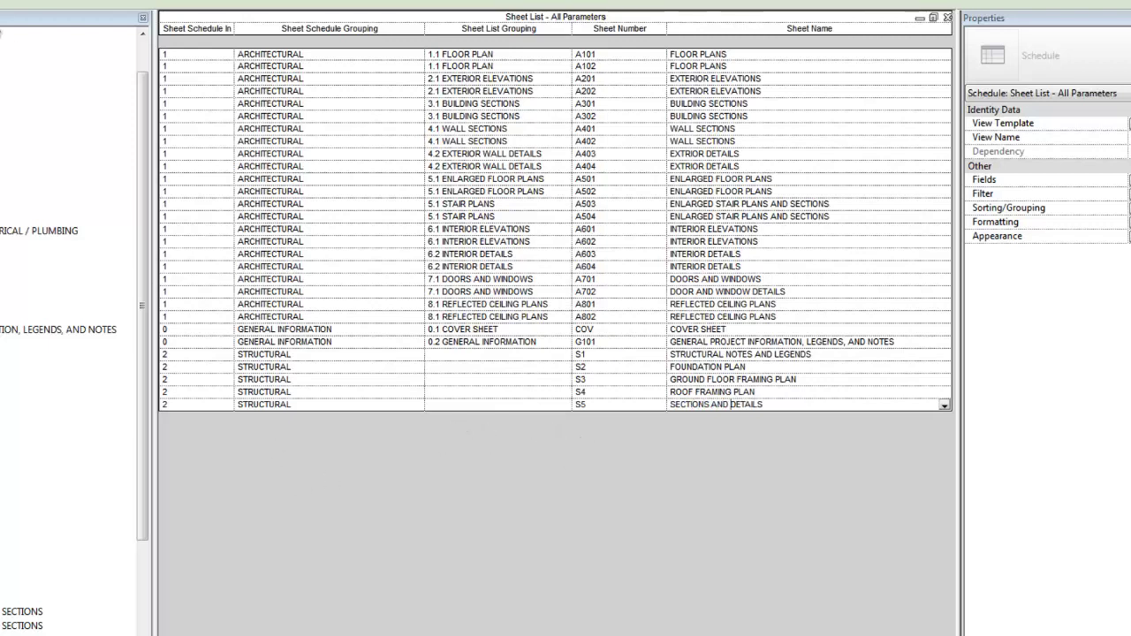
key("Return")
Add sheet M1 MECHANICAL NOTES AND LEGENDS with index 3 and grouping MECHANICAL
left_click(206, 416)
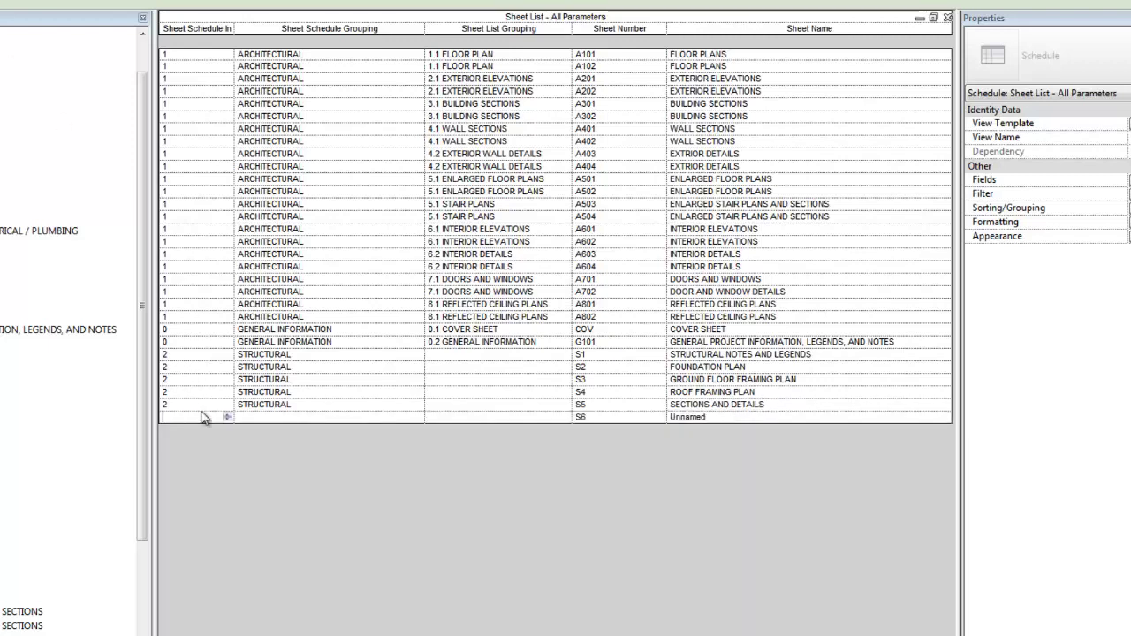
type("3")
left_click(283, 417)
type("MECHANICAL")
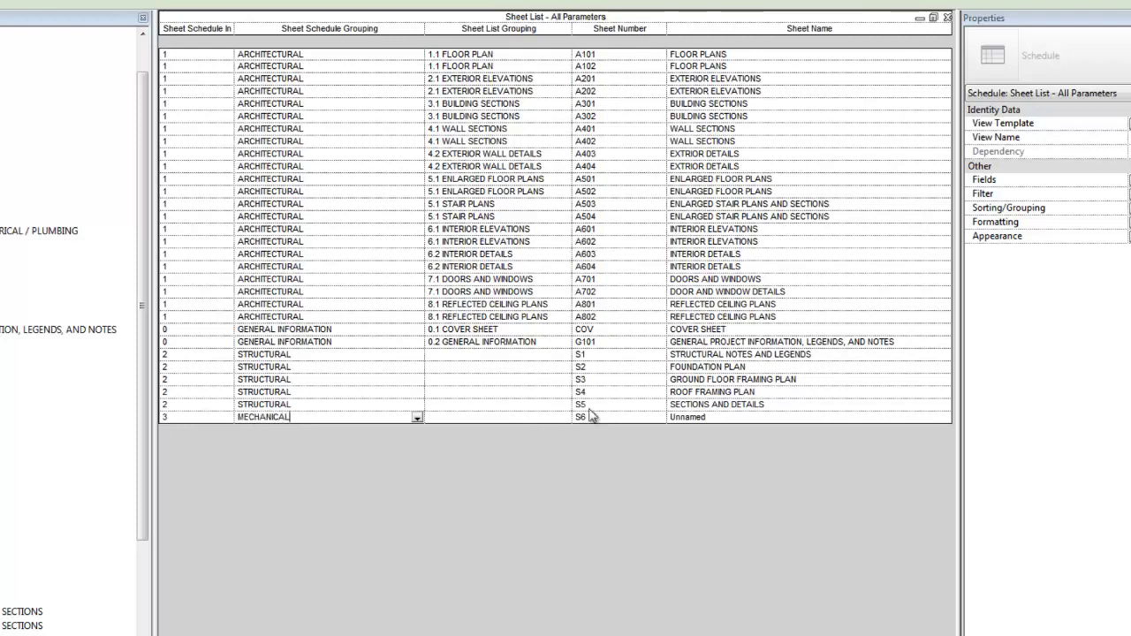
left_click(613, 417)
type("M1")
key("Tab")
type("ME")
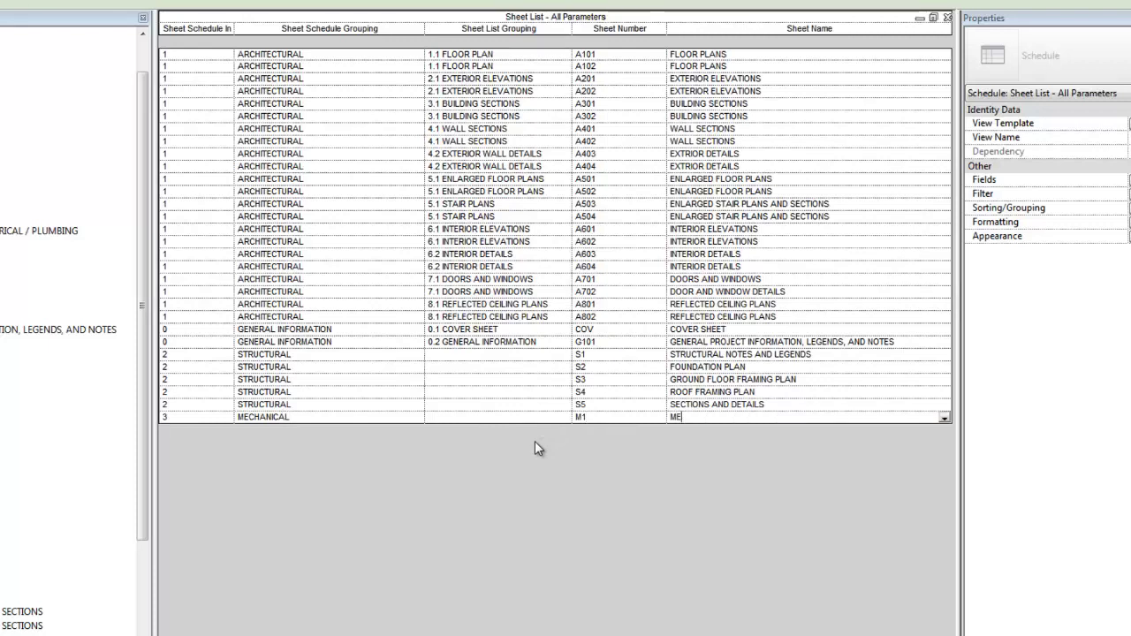
type("CHANICAL NOT")
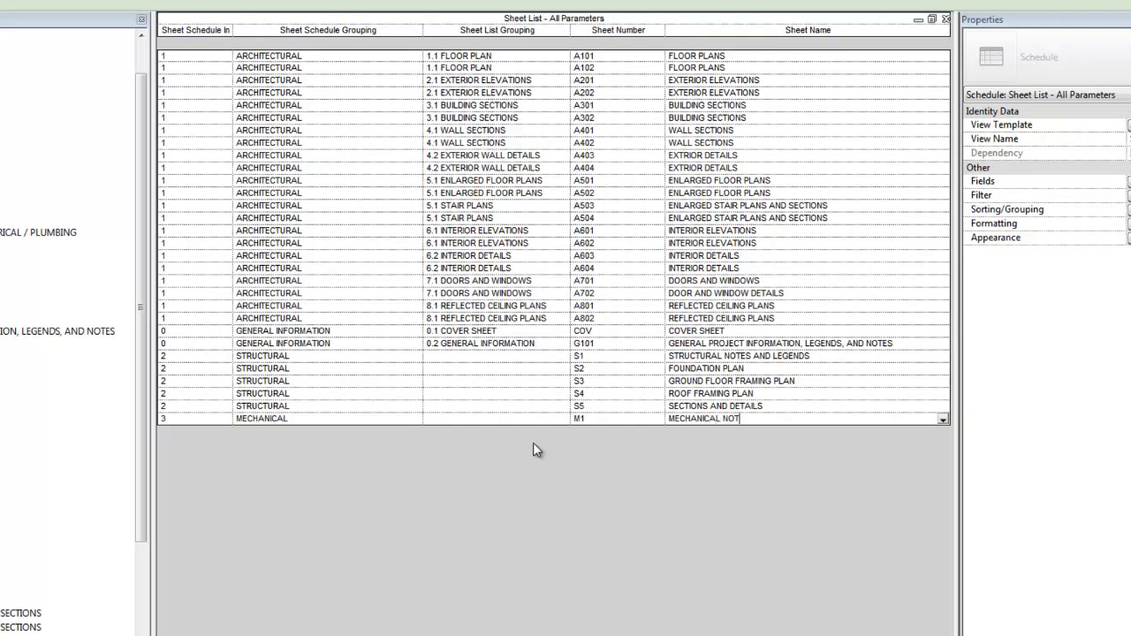
type("ES AND LEGEN")
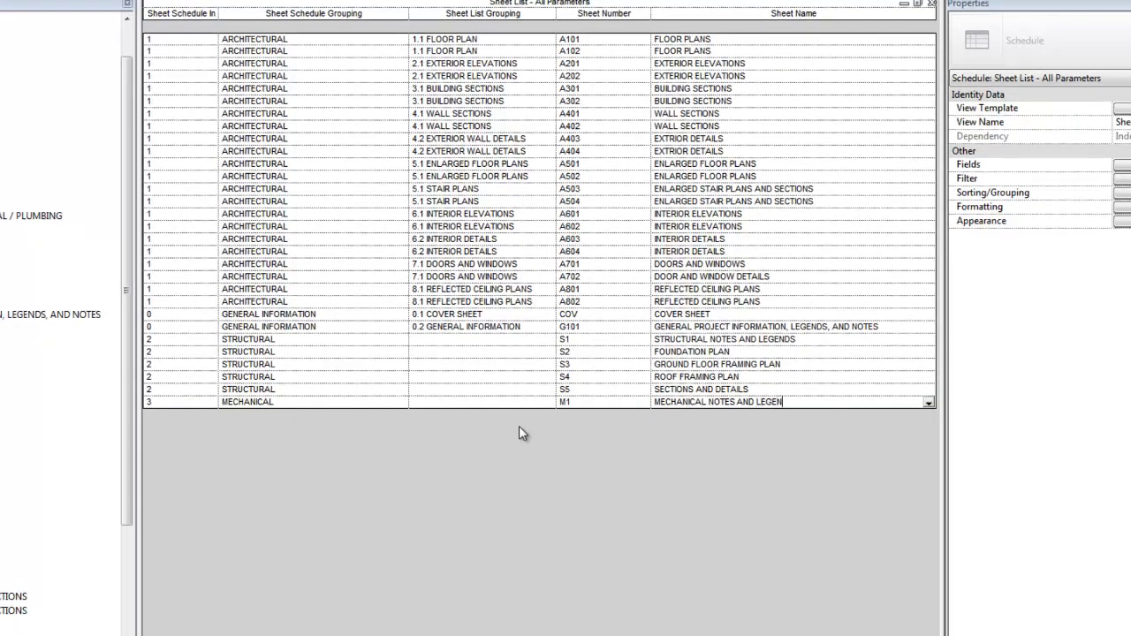
type("DS")
key("Return")
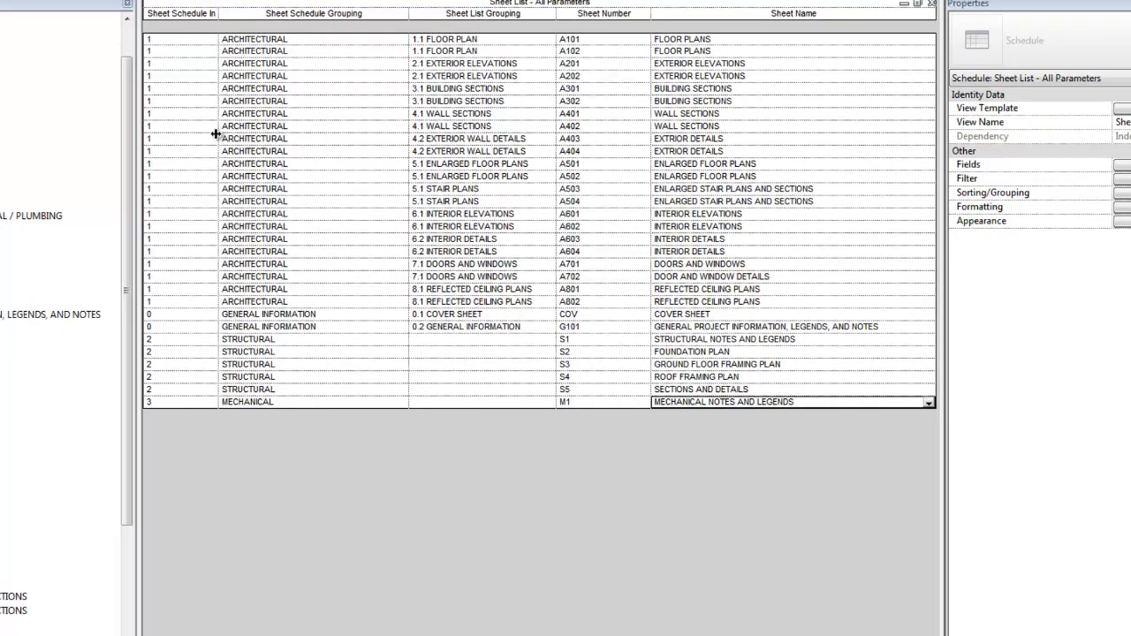
Add another sheet row with schedule index 3 and set its grouping
left_click(81, 5)
left_click(188, 413)
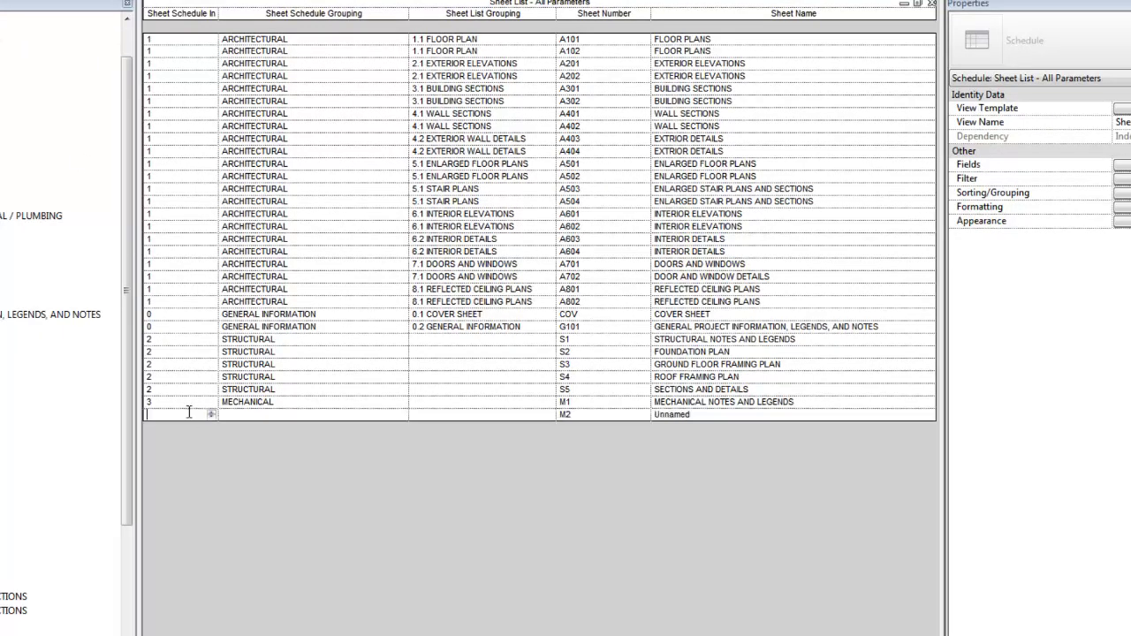
type("3")
left_click(270, 414)
key("Tab")
key("Tab")
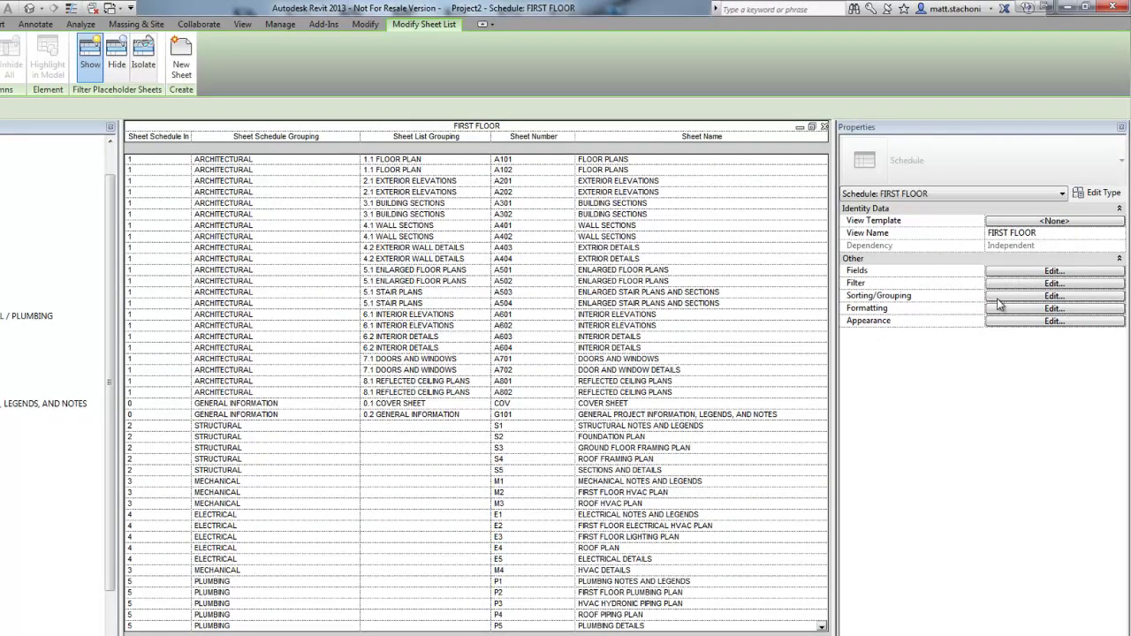
Sort the sheet list ascending by Sheet Schedule Index and adjust the grouping column widths
left_click(998, 298)
left_click(638, 265)
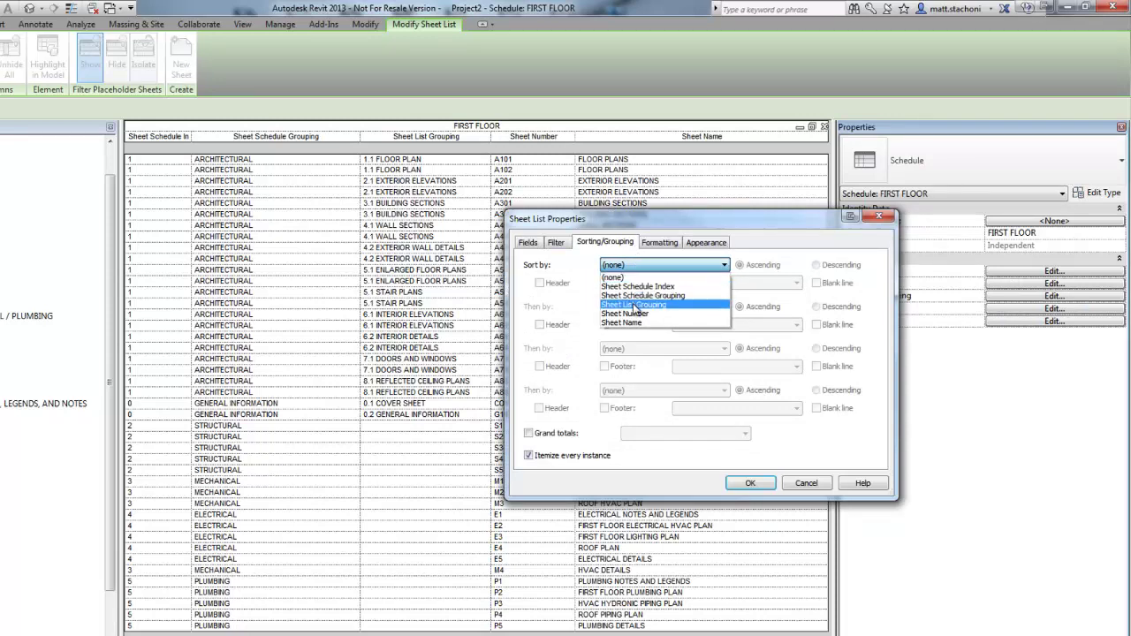
left_click(637, 287)
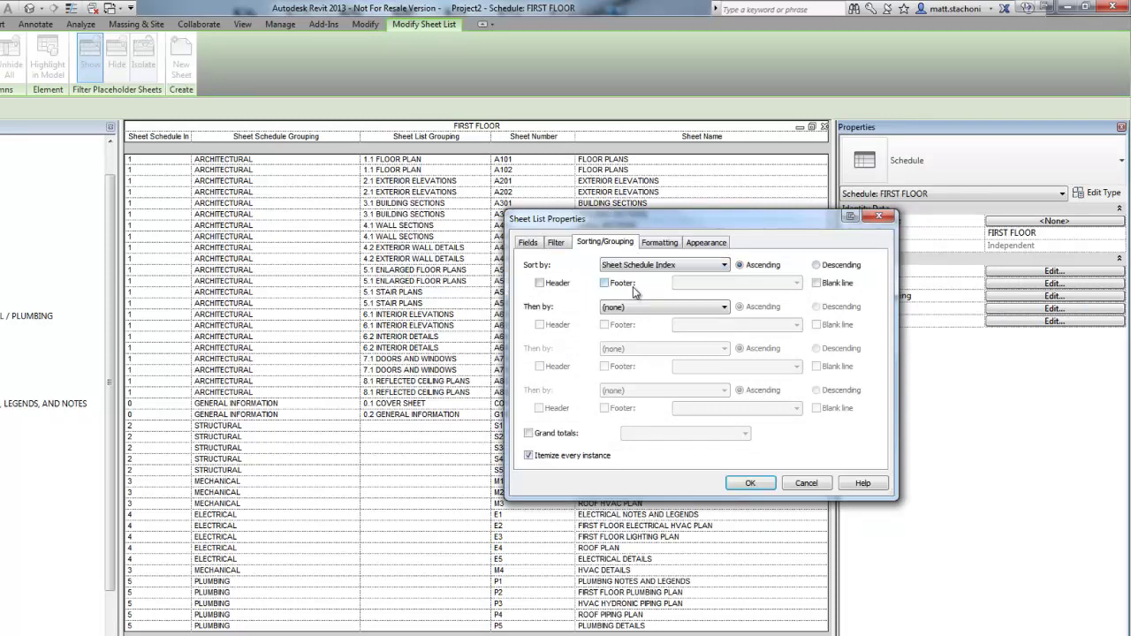
left_click(754, 485)
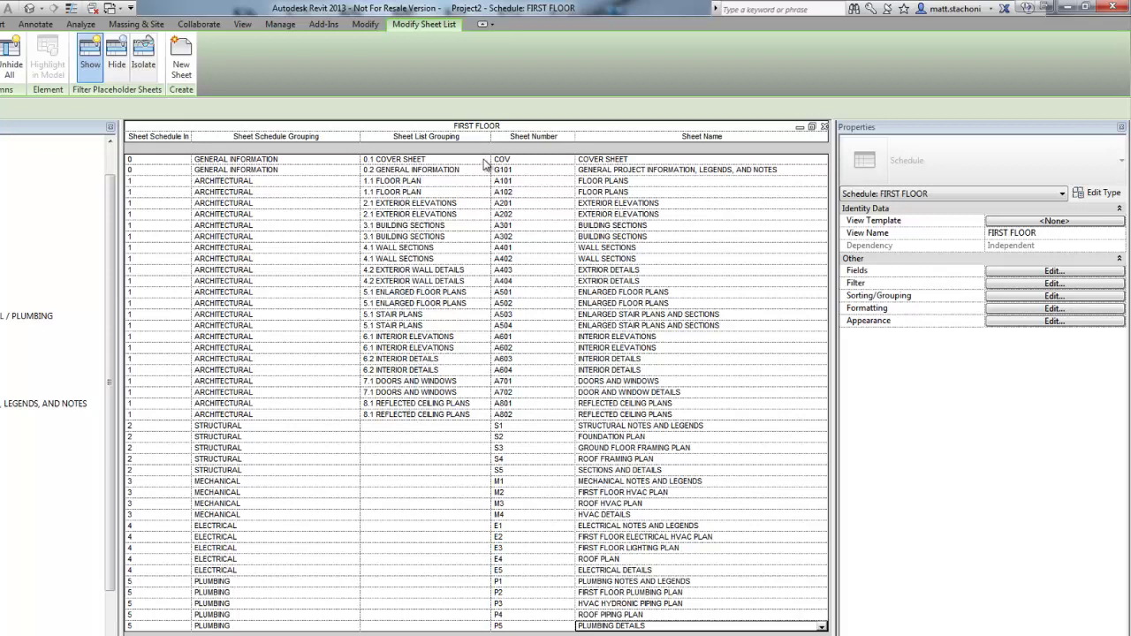
left_click_drag(492, 137, 500, 137)
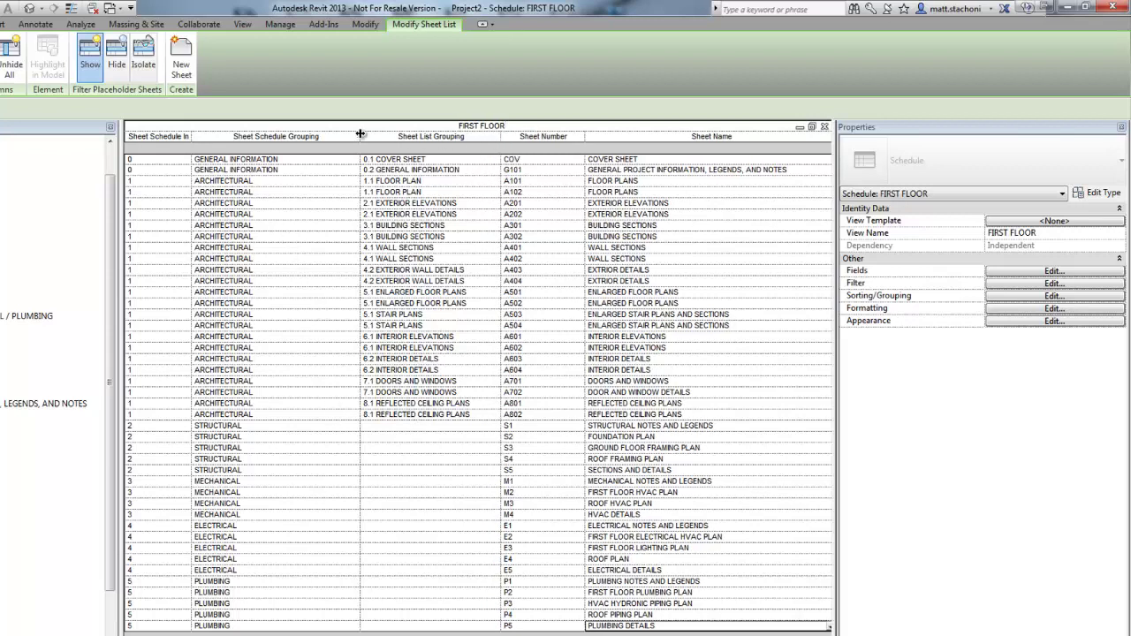
left_click_drag(360, 134, 337, 134)
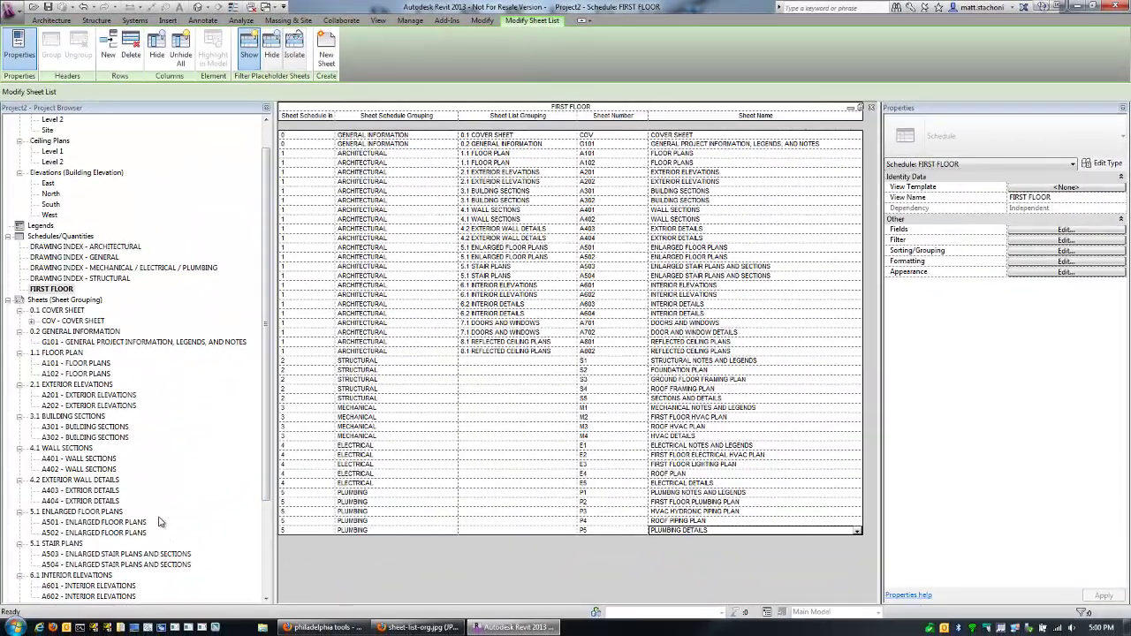
Filter the Architectural drawing index to Sheet Schedule Grouping equals ARCHITECTURAL
left_click(51, 289)
double_click(69, 256)
left_click(70, 281)
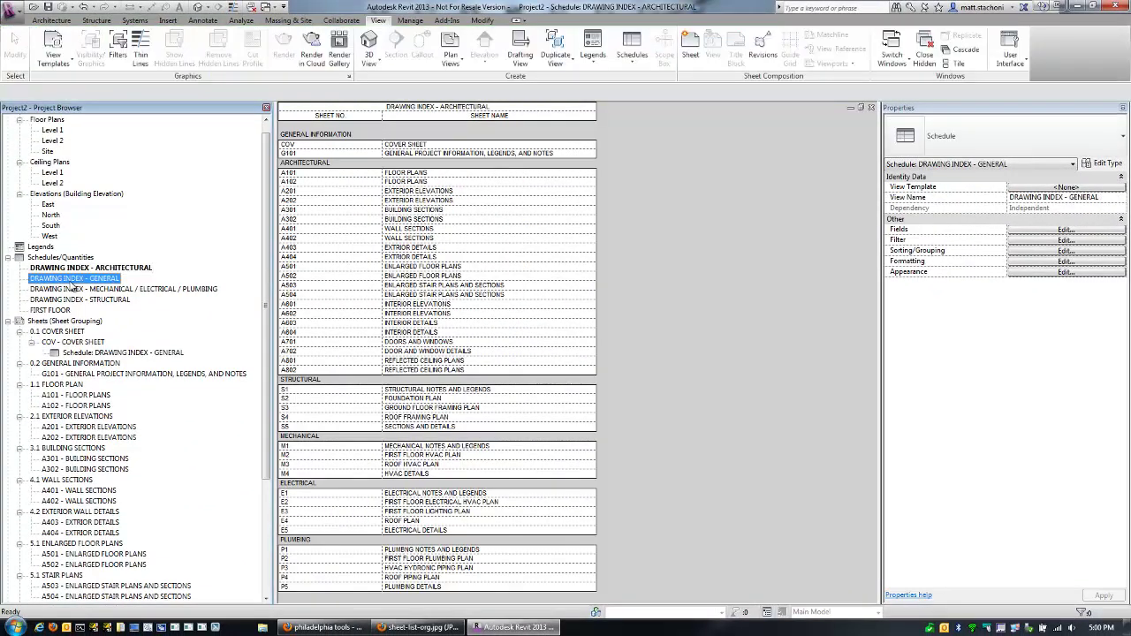
left_click(70, 269)
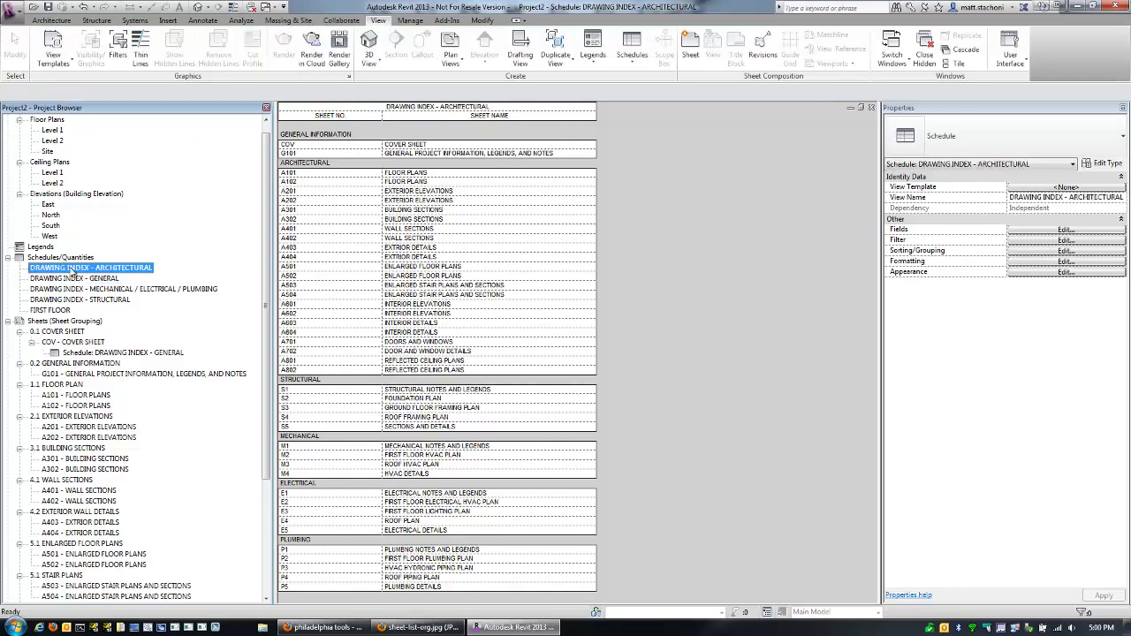
left_click(1036, 241)
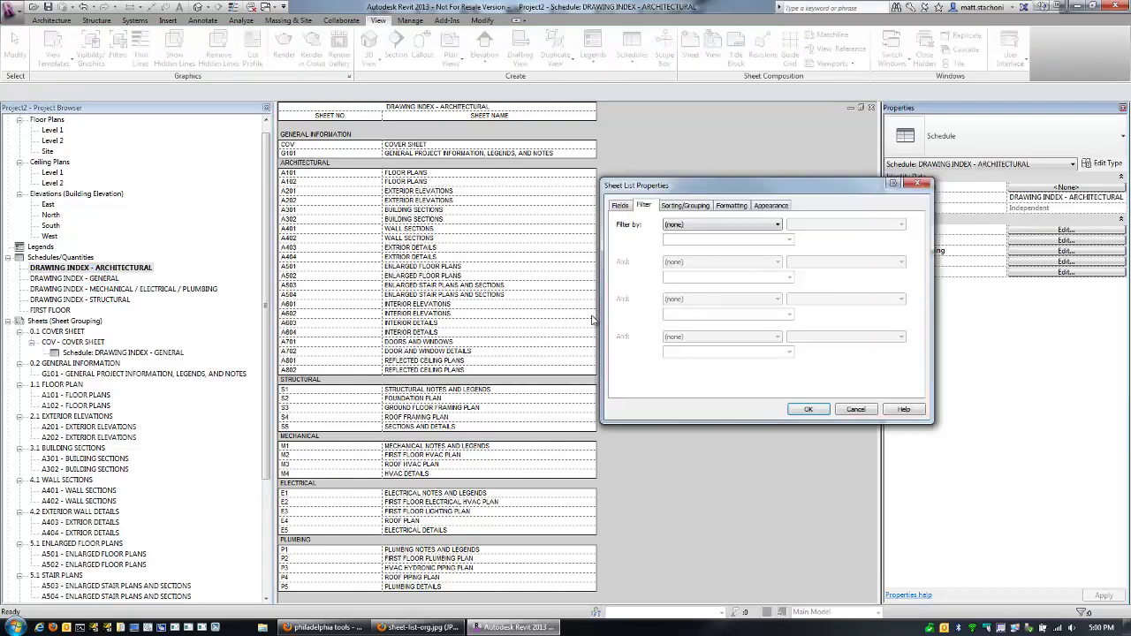
left_click(674, 223)
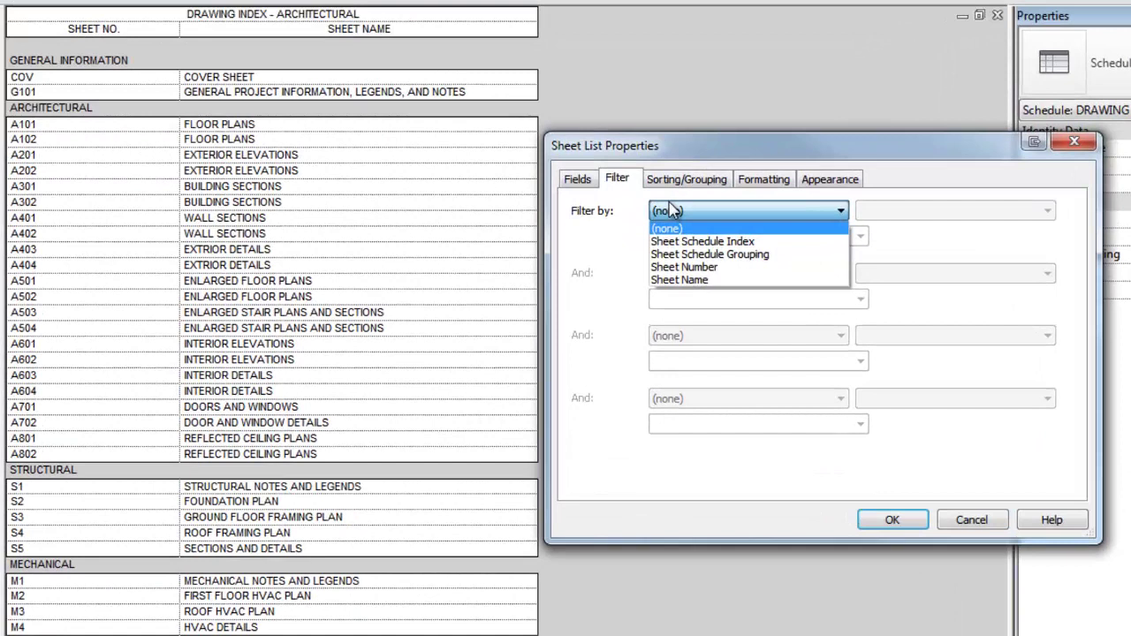
left_click(695, 254)
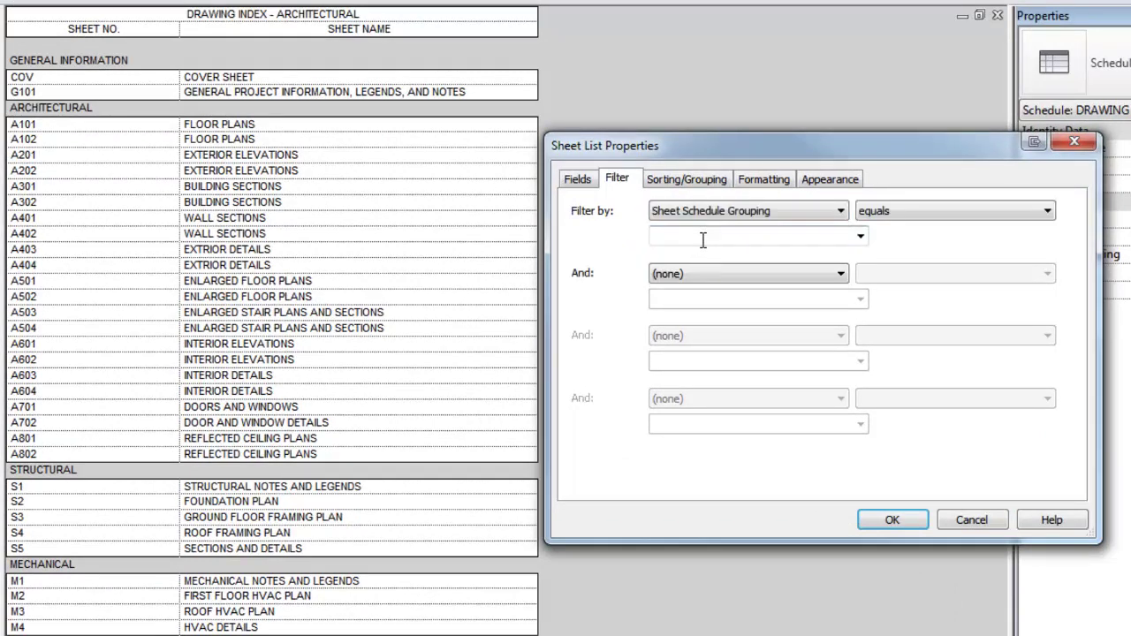
left_click(860, 237)
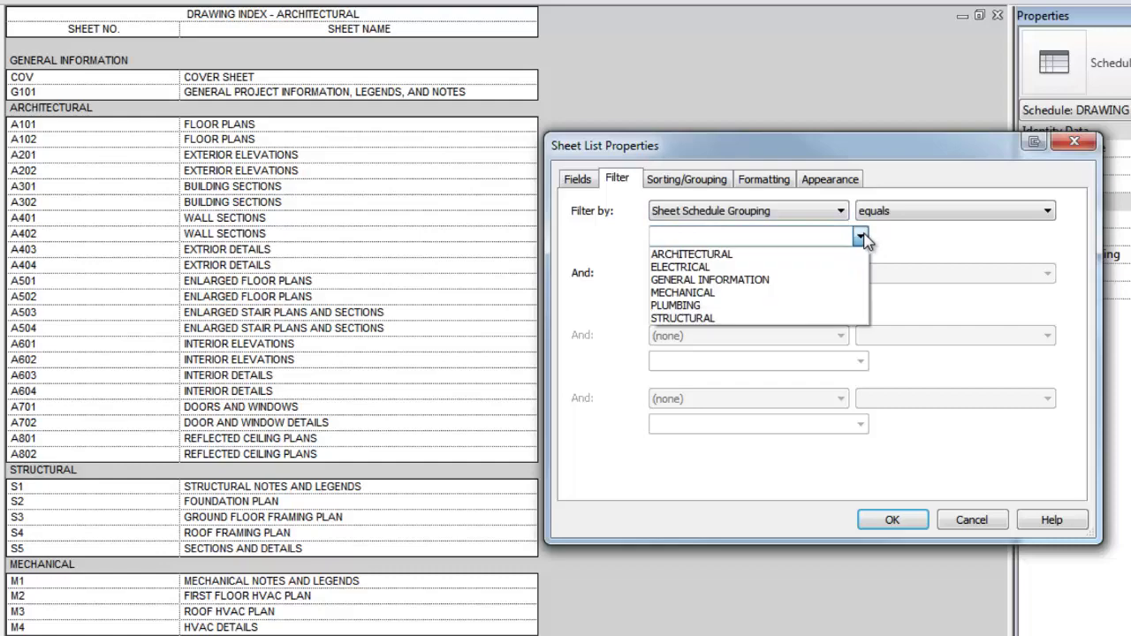
left_click(709, 255)
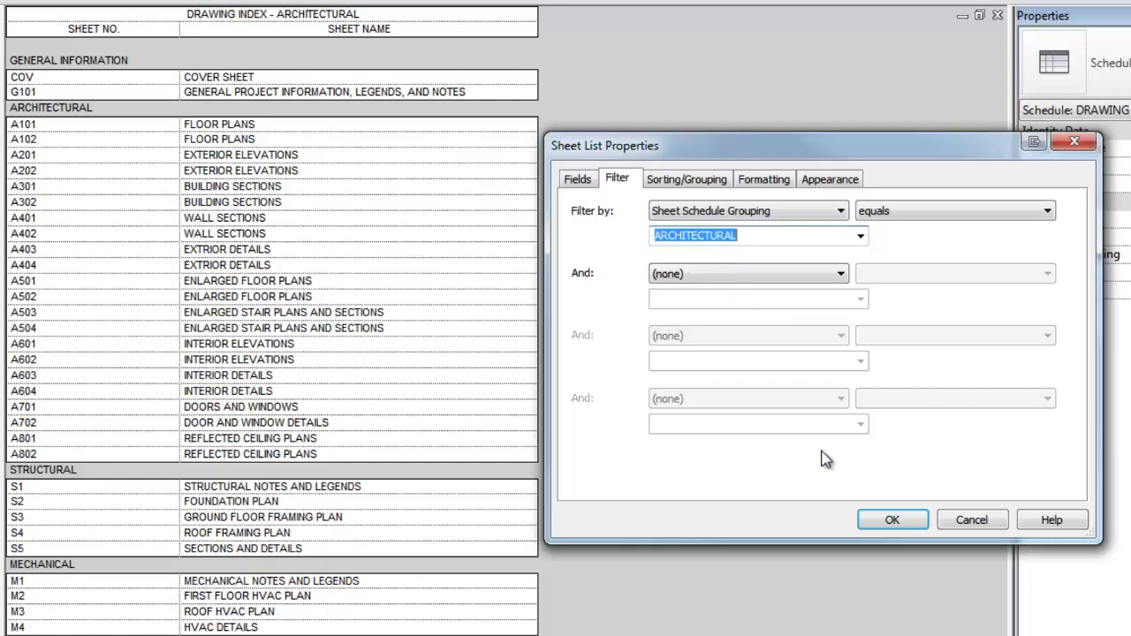
left_click(891, 520)
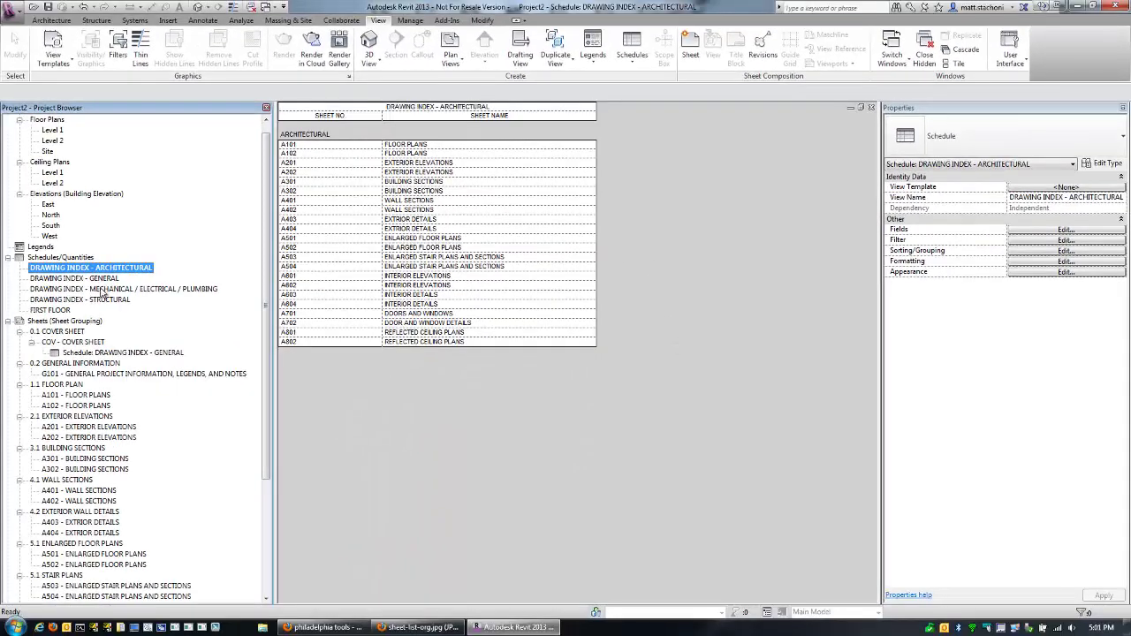
Filter the General drawing index to Sheet Schedule Grouping equals GENERAL INFORMATION
left_click(118, 282)
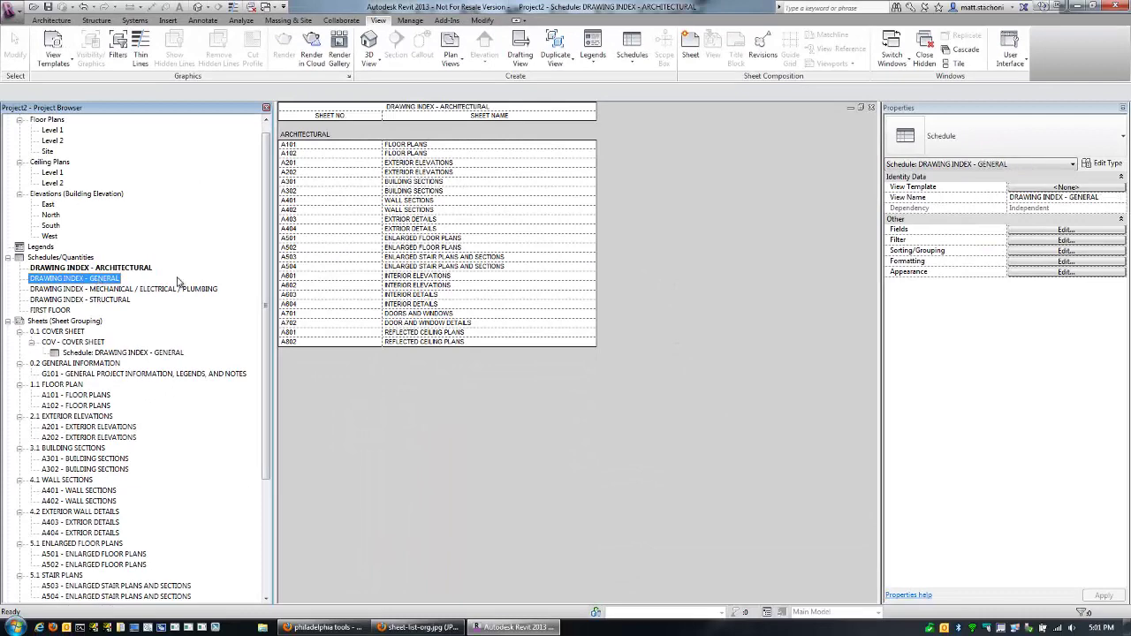
left_click(1038, 253)
left_click(644, 205)
left_click(692, 226)
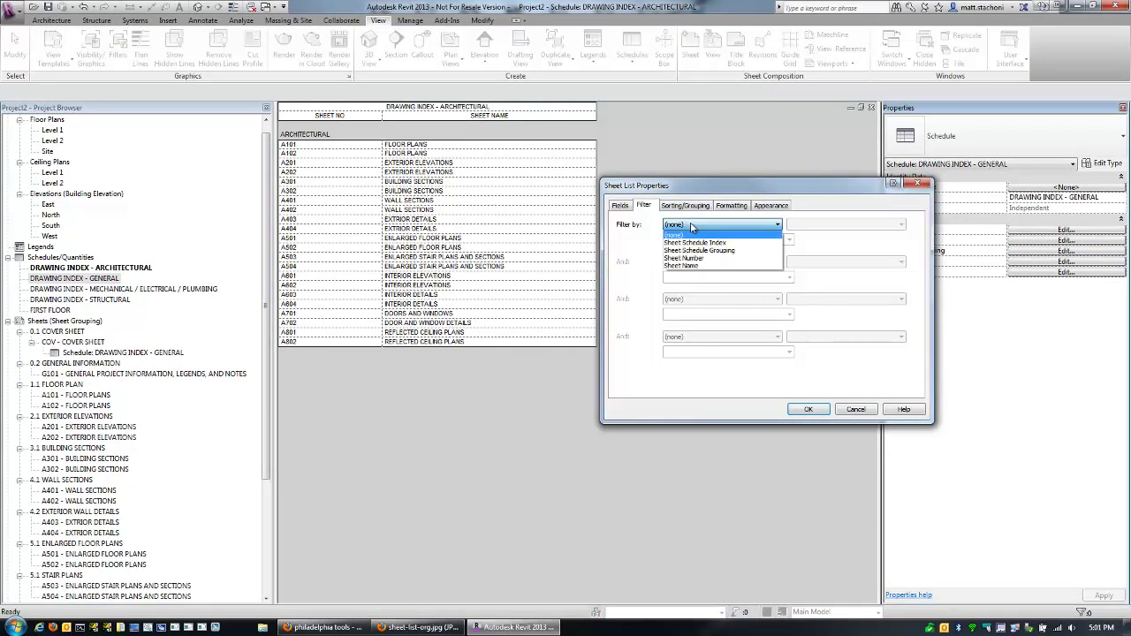
left_click(698, 250)
left_click(795, 225)
left_click(810, 231)
left_click(786, 241)
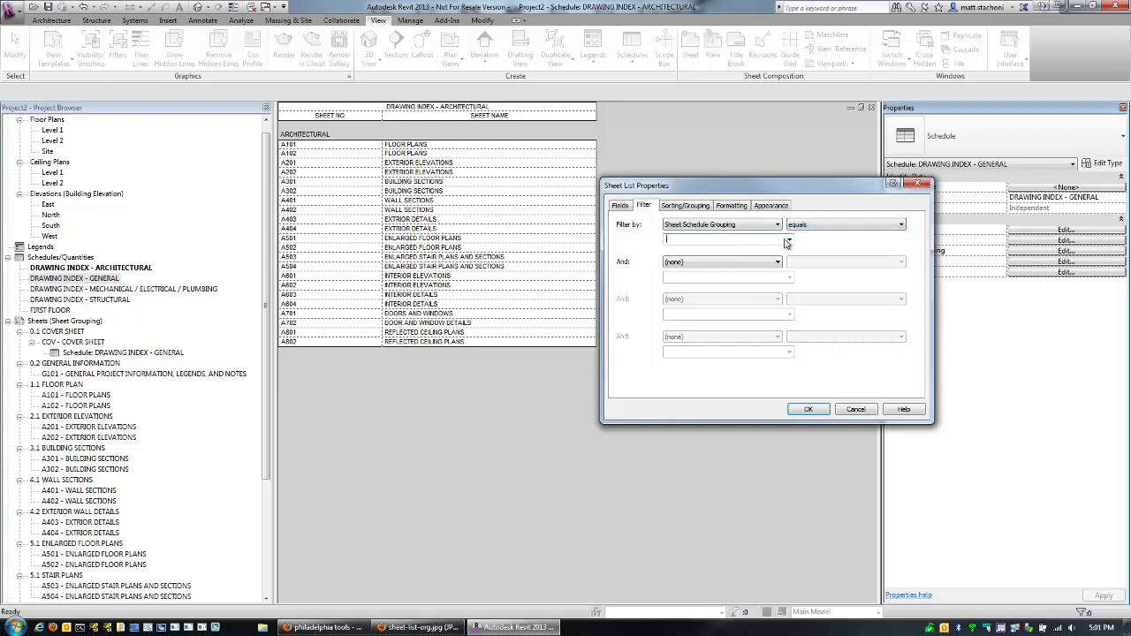
left_click(788, 242)
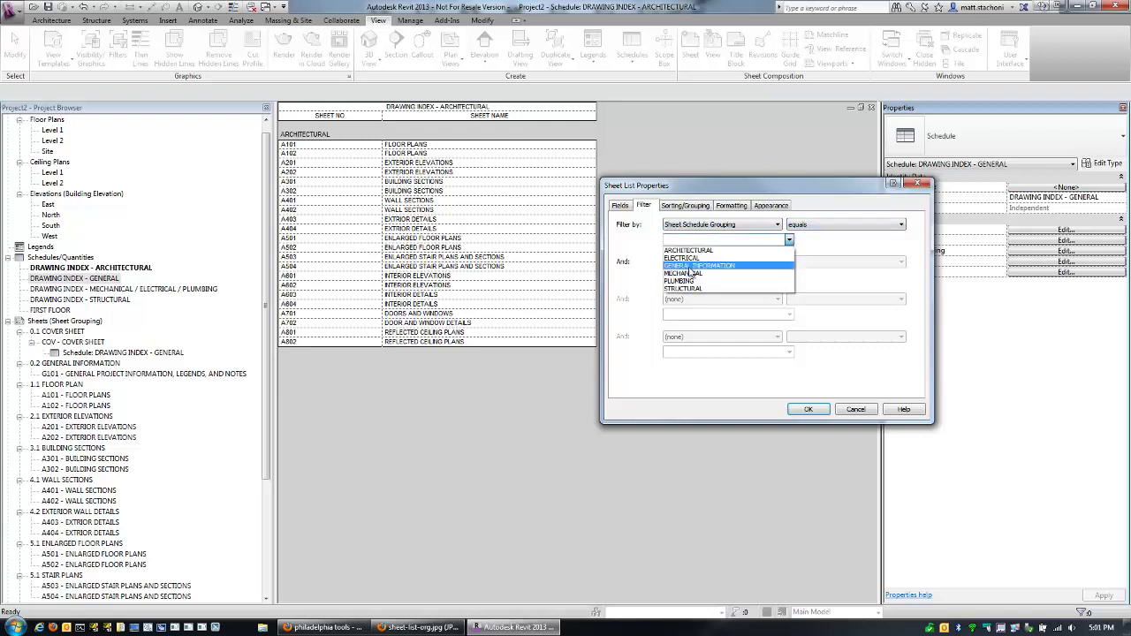
left_click(707, 266)
left_click(806, 409)
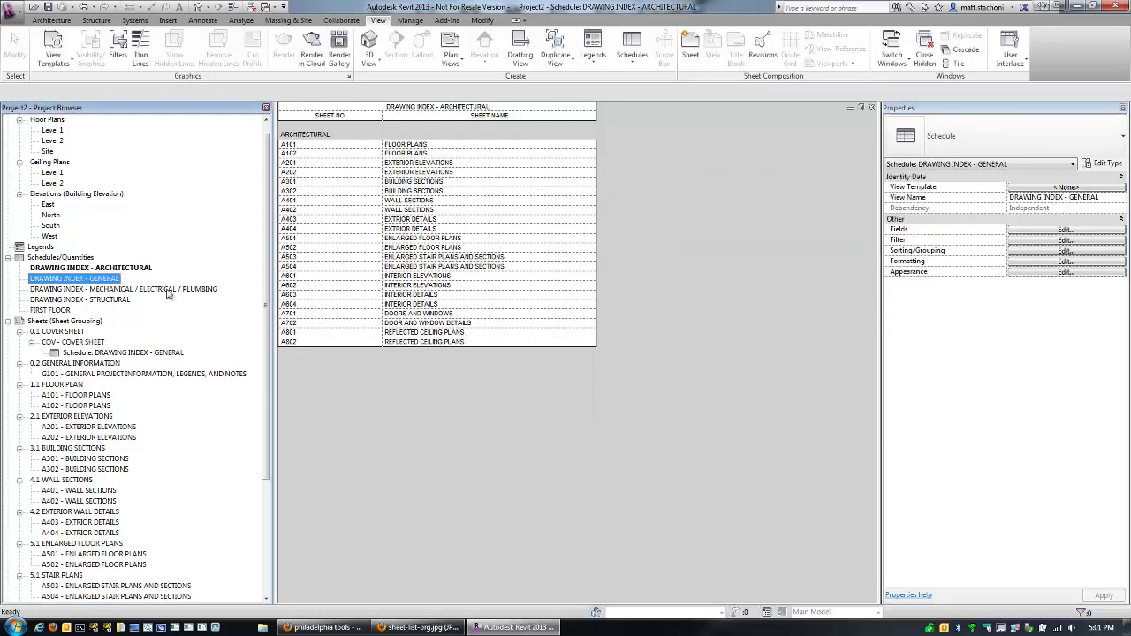
Filter the Mechanical/Electrical/Plumbing drawing index to Sheet Schedule Grouping equals MECHANICAL
double_click(100, 279)
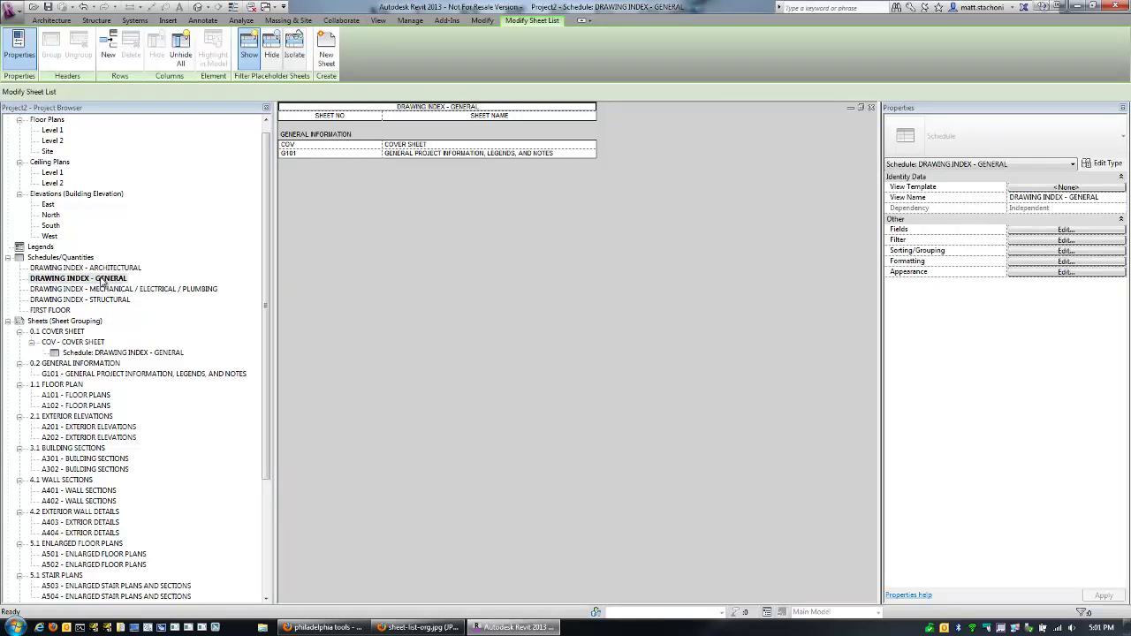
double_click(102, 290)
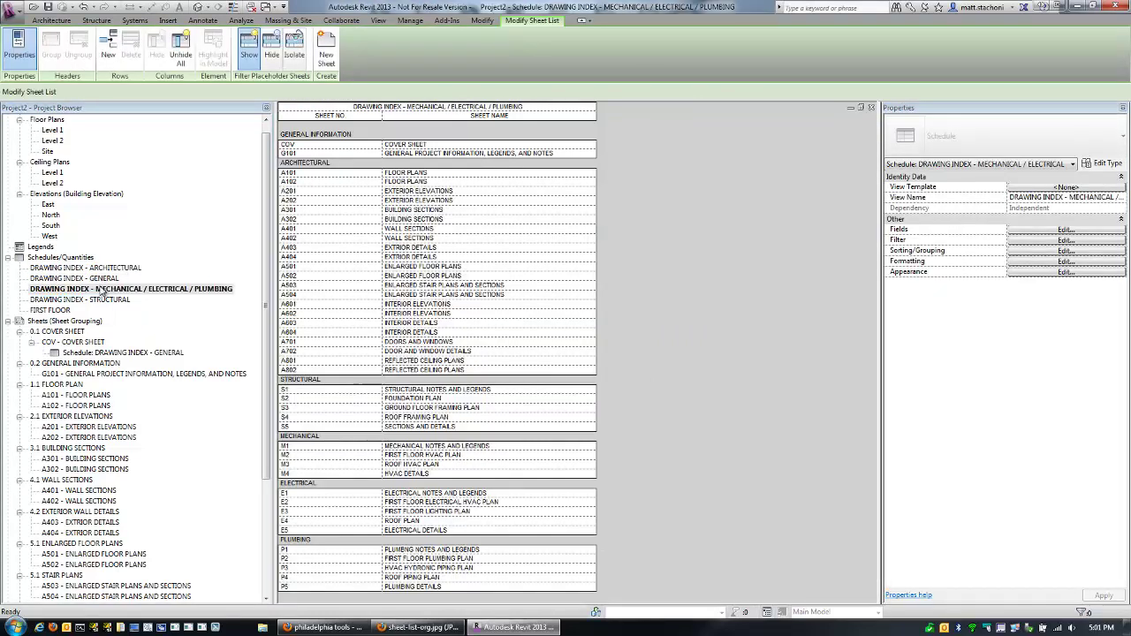
left_click(1033, 241)
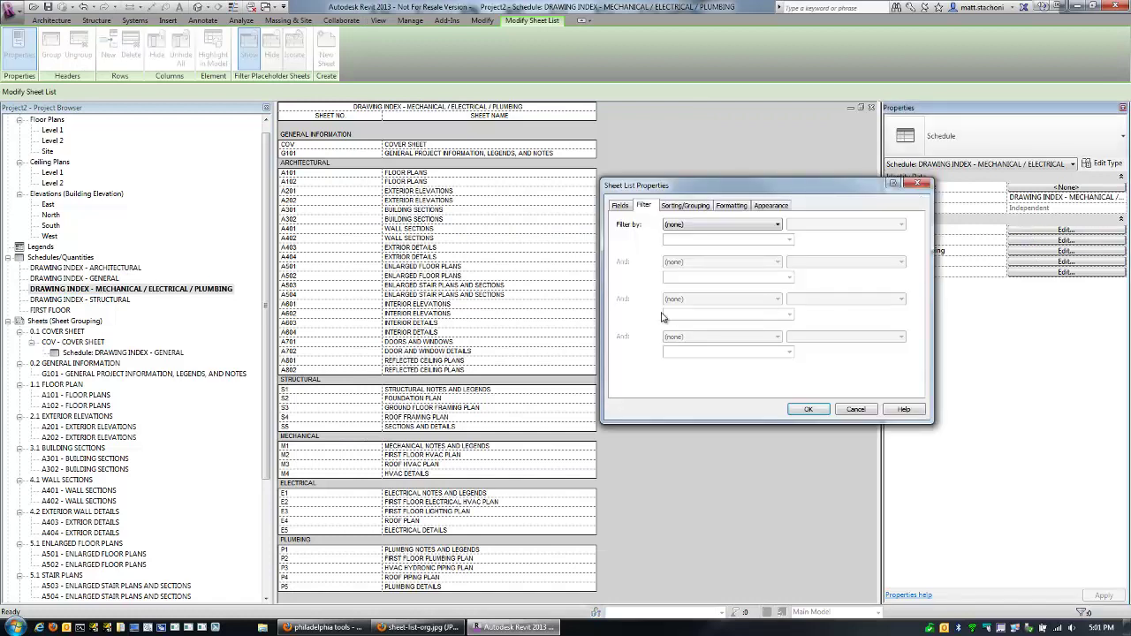
left_click(700, 226)
left_click(695, 251)
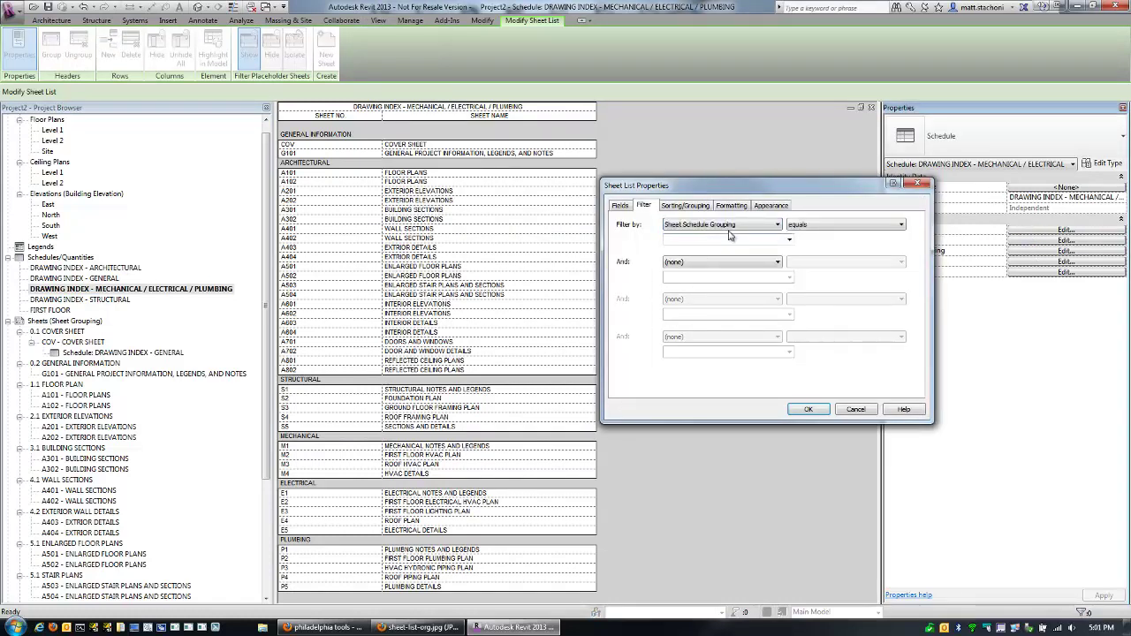
left_click(790, 240)
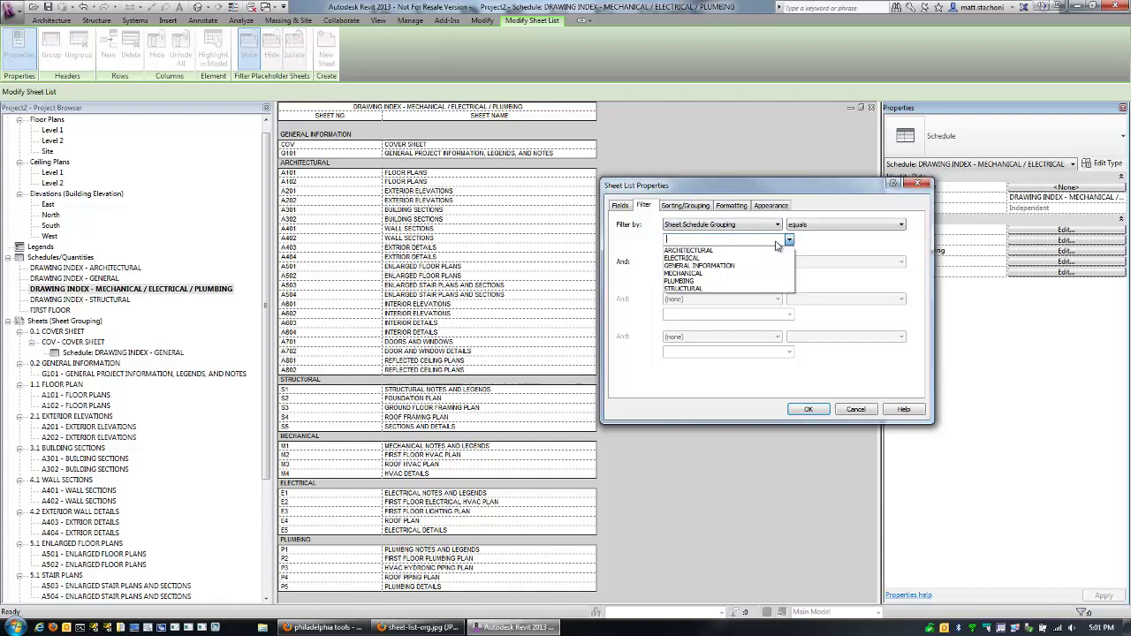
left_click(703, 275)
left_click(807, 409)
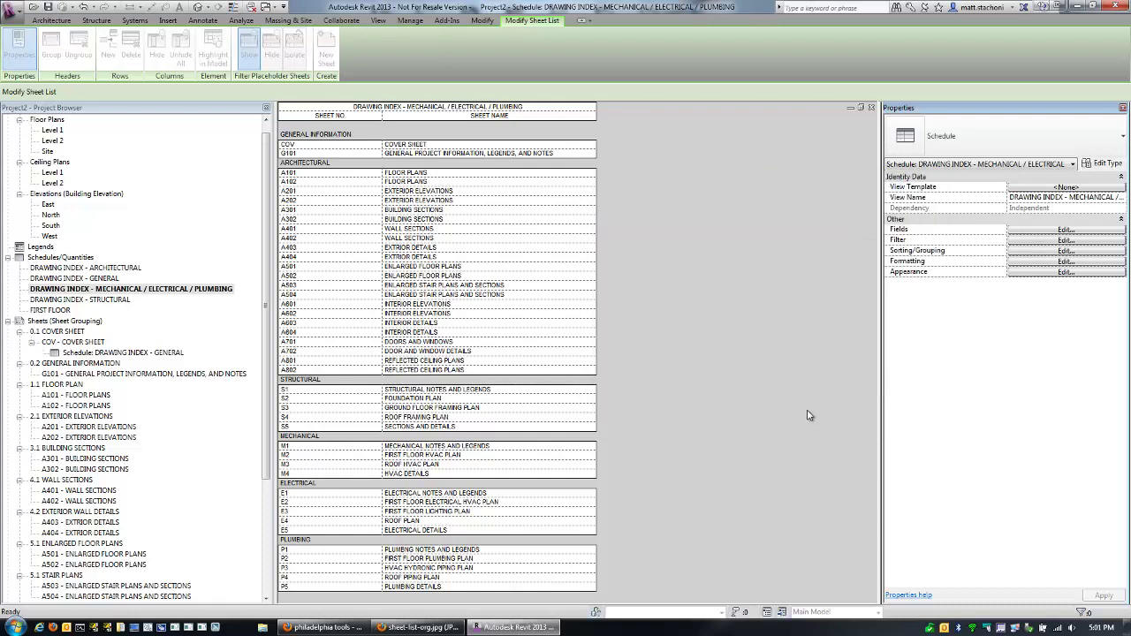
Rename that schedule to DRAWING INDEX - MECHANICAL
right_click(103, 290)
left_click(177, 462)
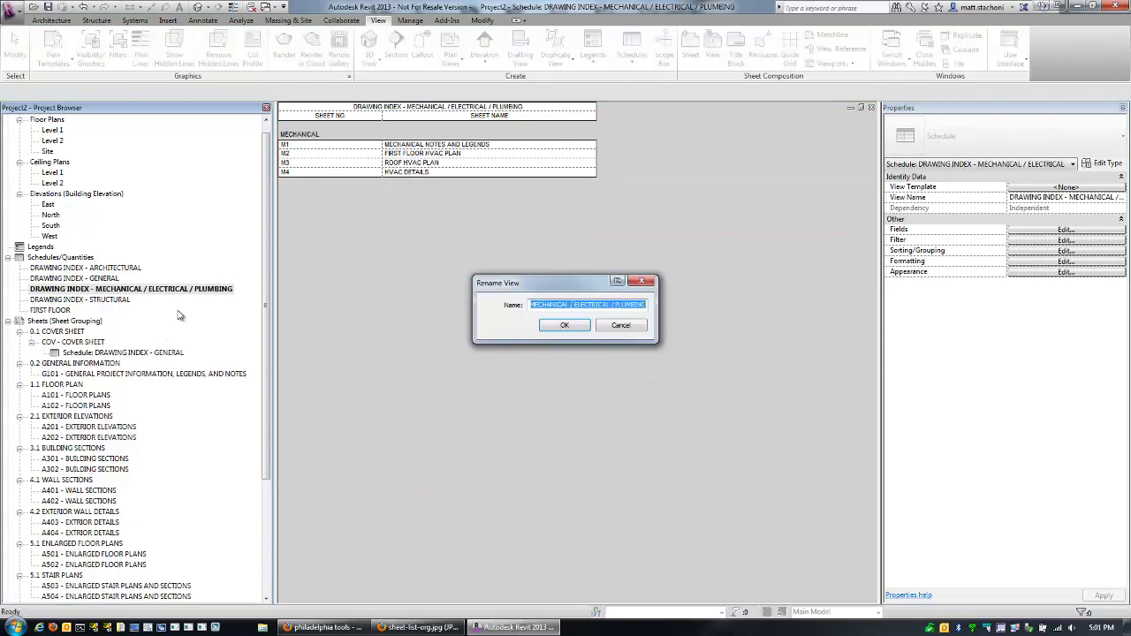
left_click_drag(571, 304, 616, 304)
key("BackSpace")
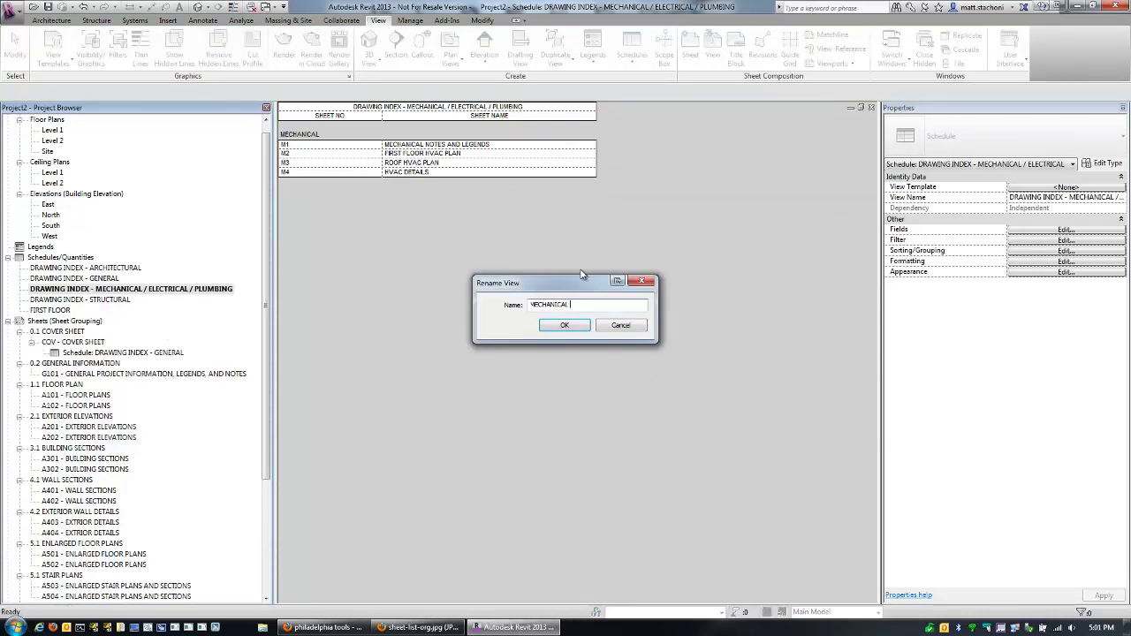
left_click(544, 324)
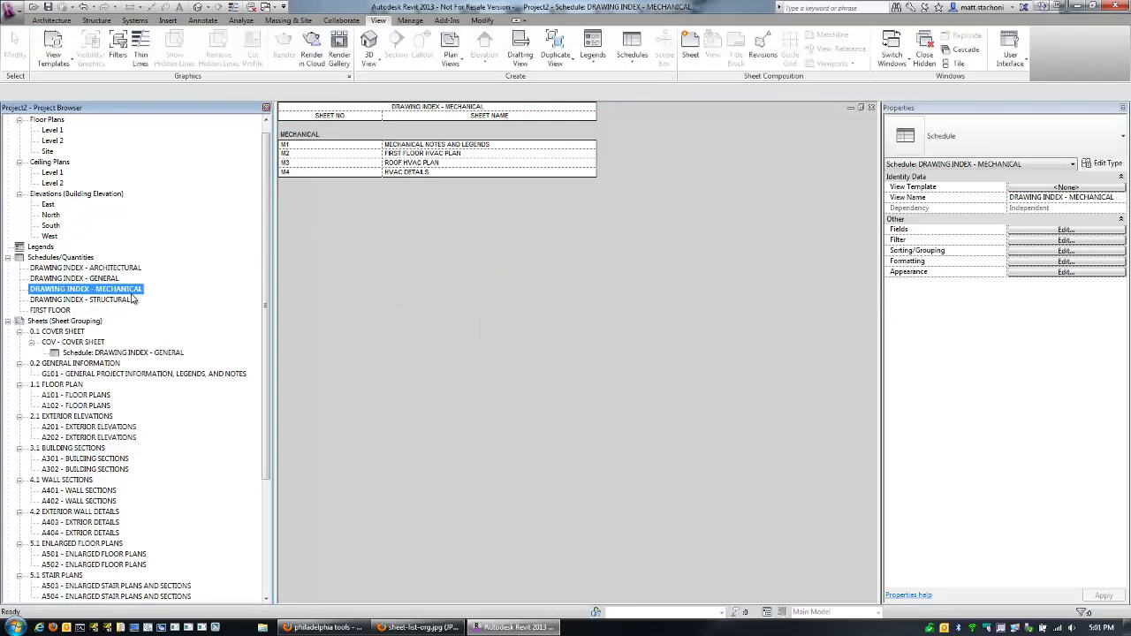
Duplicate the mechanical schedule and name the copy DRAWING INDEX - ELECTRICAL
right_click(65, 258)
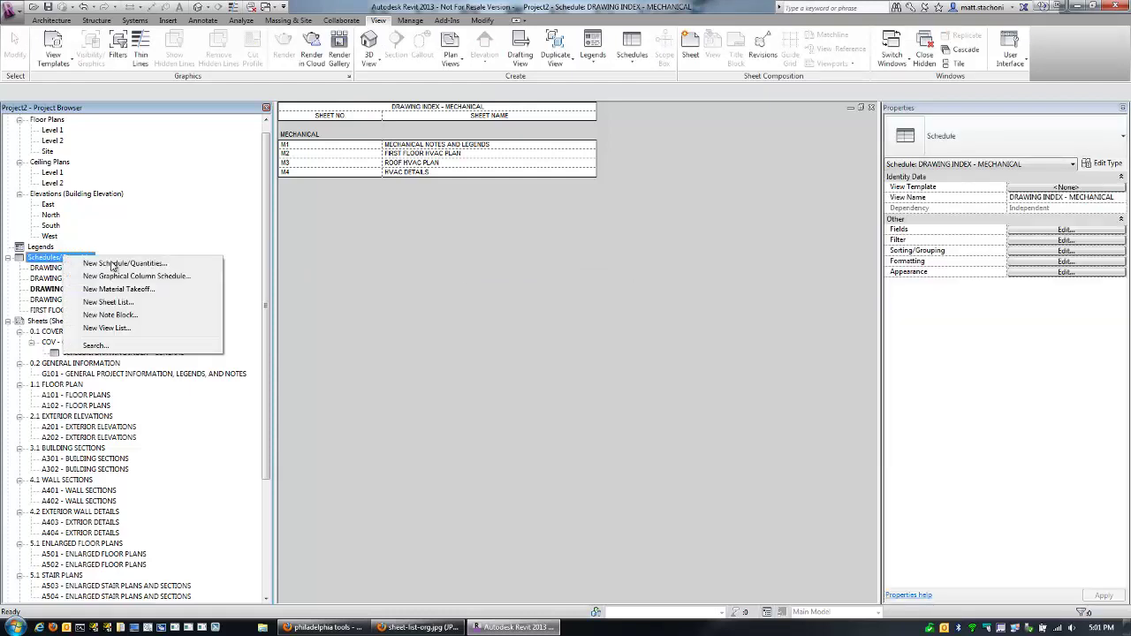
left_click(58, 292)
right_click(59, 291)
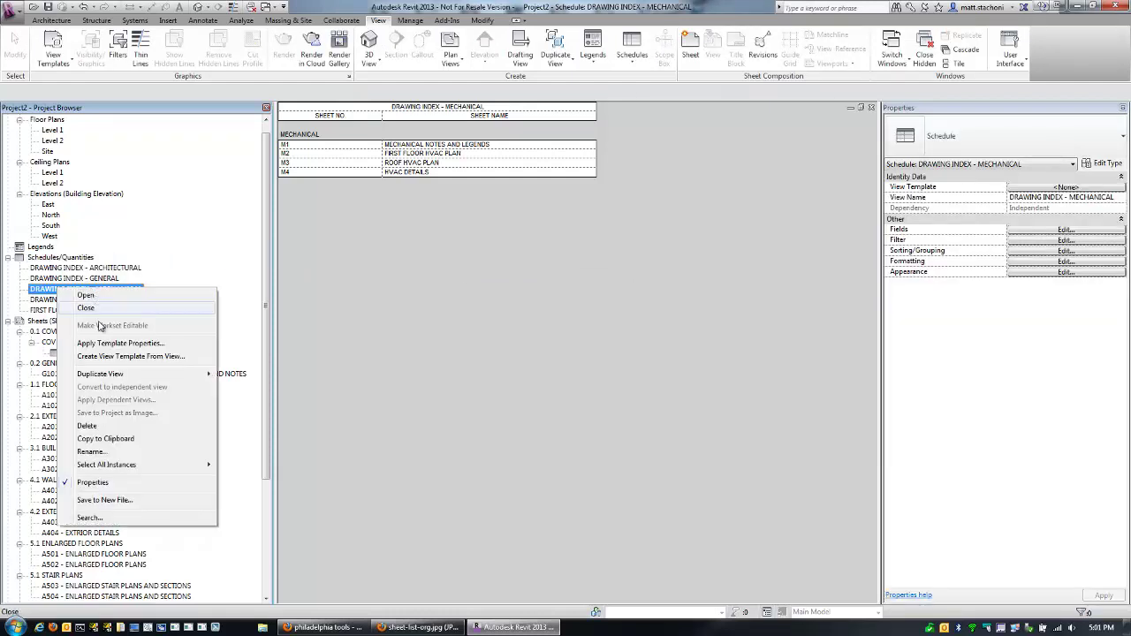
mouse_move(106, 375)
left_click(237, 374)
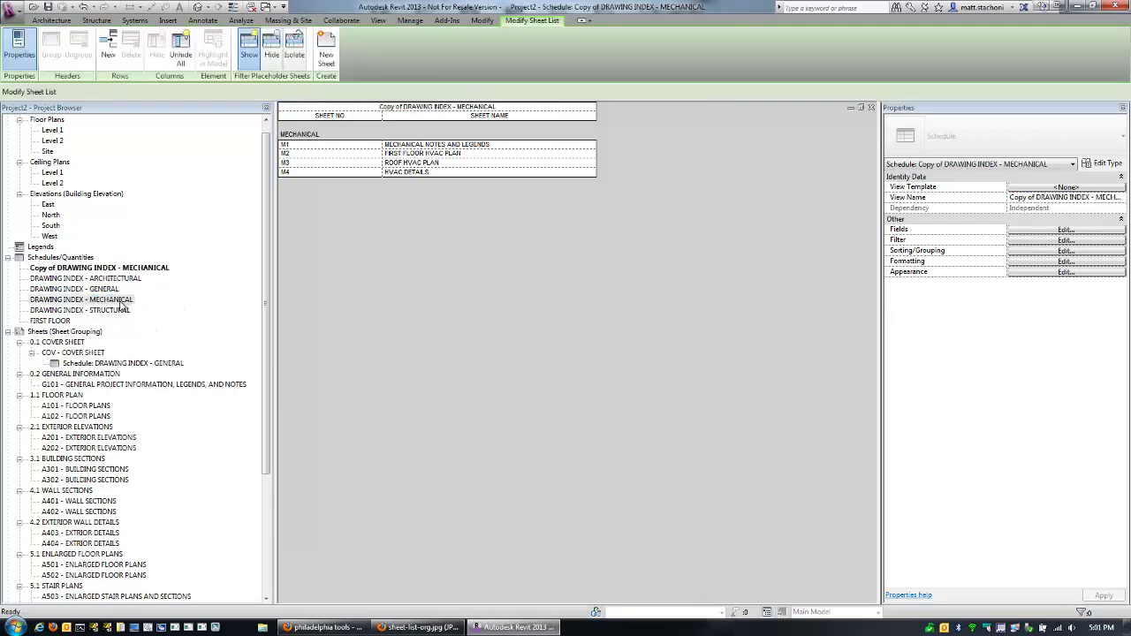
right_click(115, 269)
left_click(173, 433)
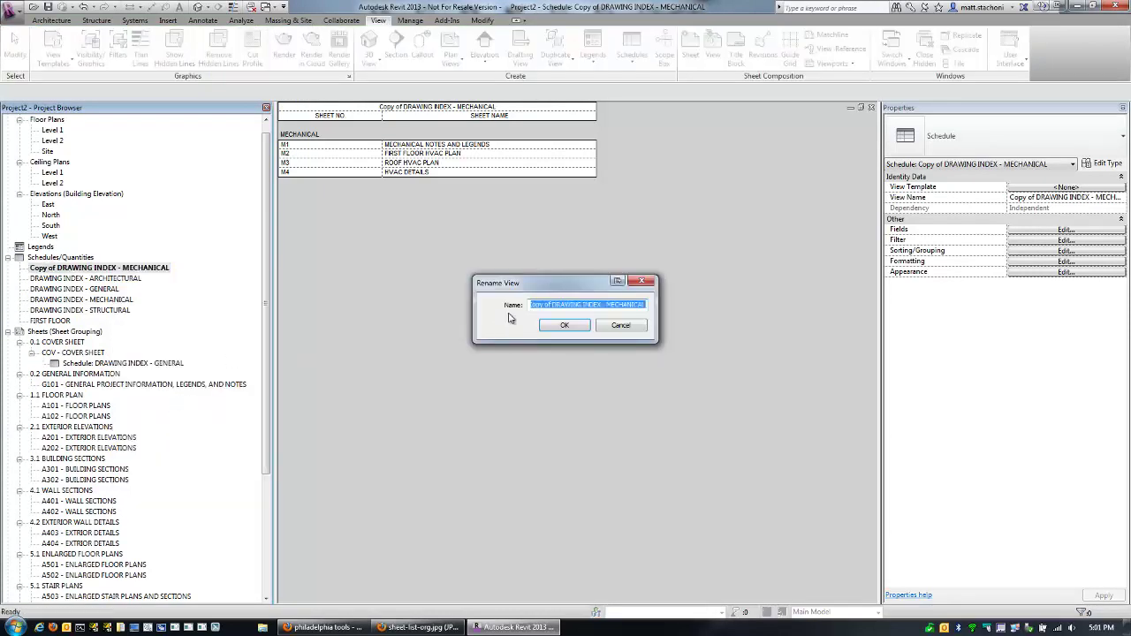
key("Home")
key("Delete")
key("Delete")
key("Delete")
key("Delete")
key("Delete")
key("Delete")
key("Delete")
key("Delete")
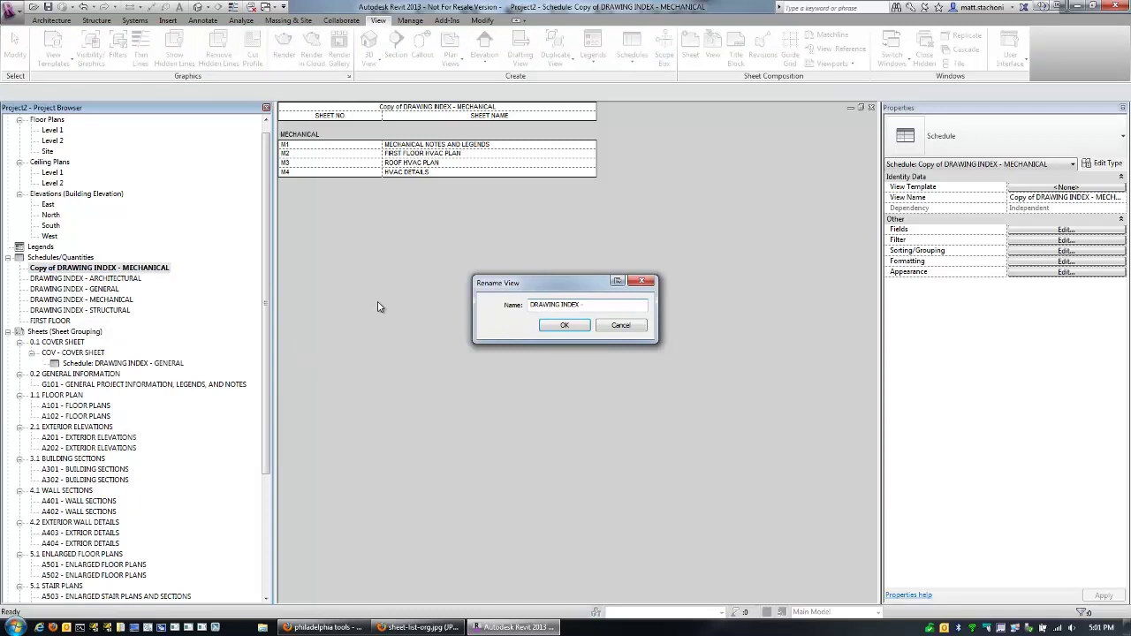
key("Return")
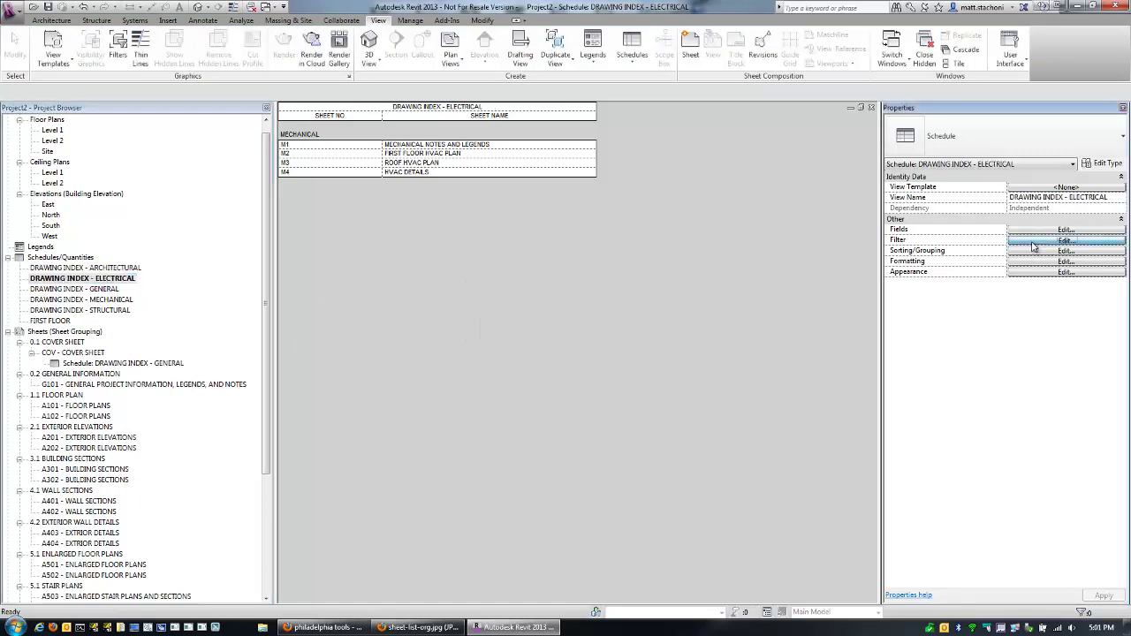
Filter DRAWING INDEX - ELECTRICAL to the ELECTRICAL grouping
left_click(1066, 240)
left_click(787, 241)
left_click(787, 241)
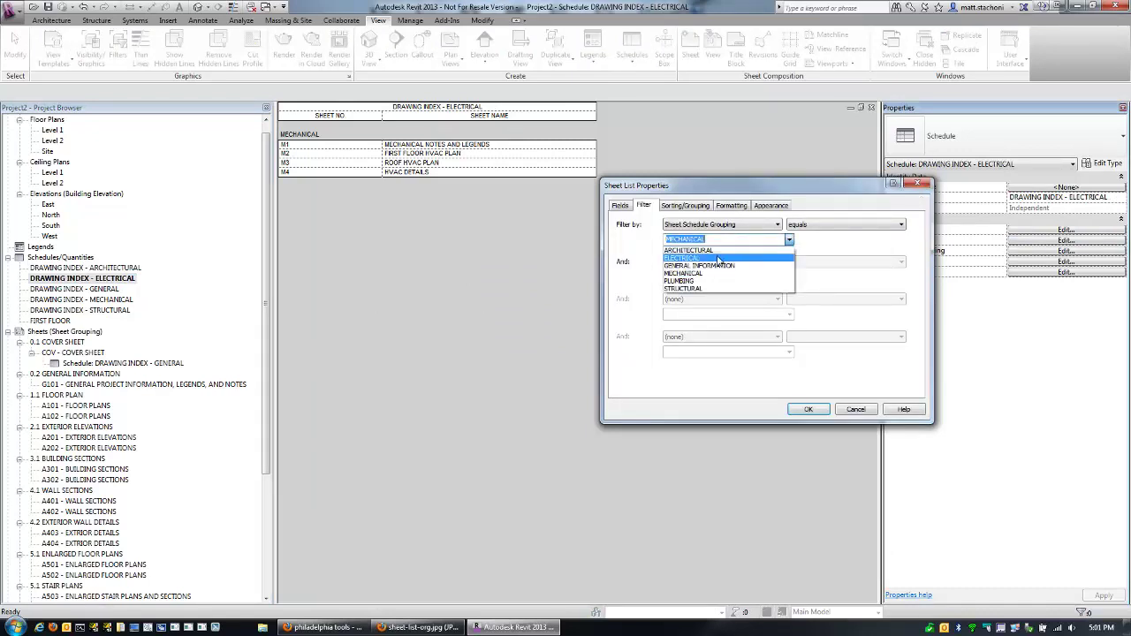
left_click(685, 256)
left_click(807, 409)
Duplicate the electrical schedule and name the copy DRAWING INDEX - PLUMBING
left_click(116, 279)
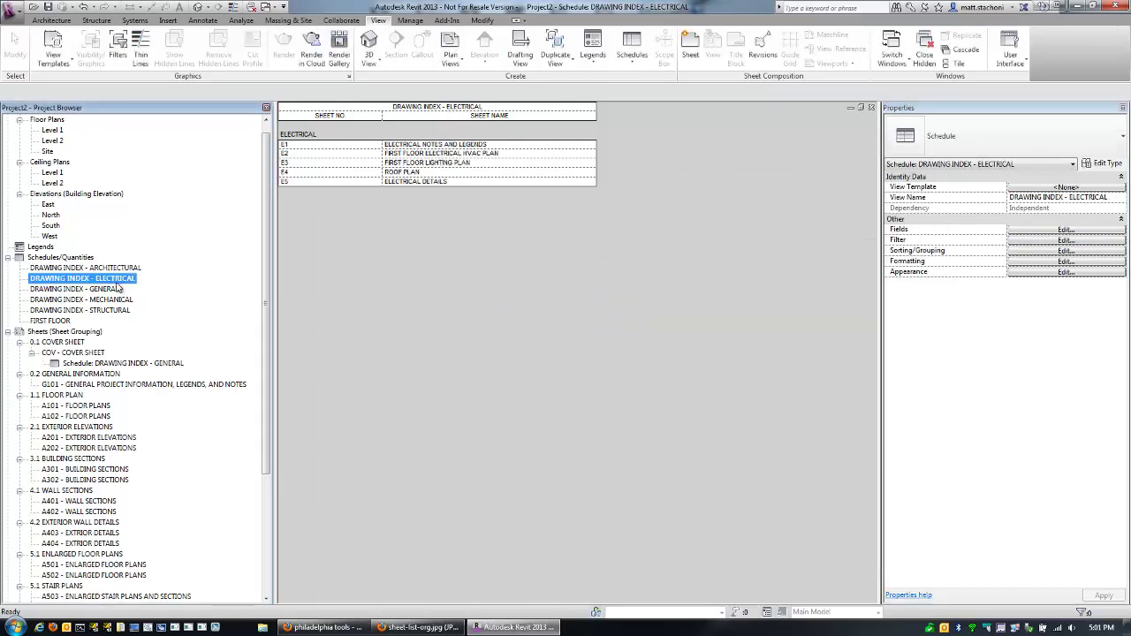
right_click(89, 281)
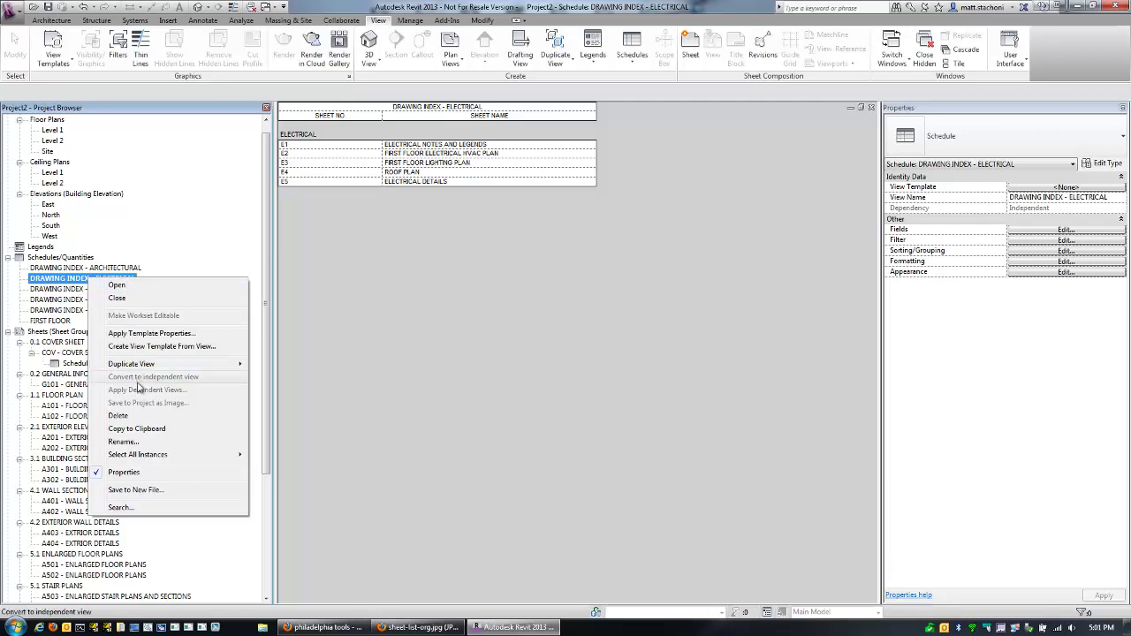
mouse_move(203, 363)
left_click(273, 362)
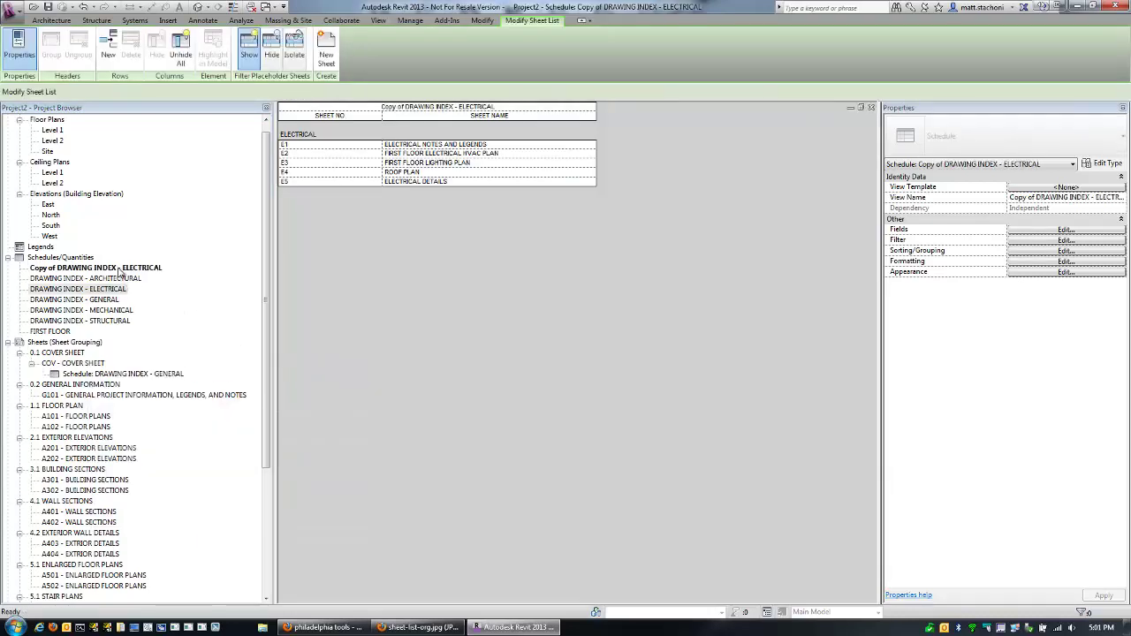
right_click(119, 268)
left_click(152, 432)
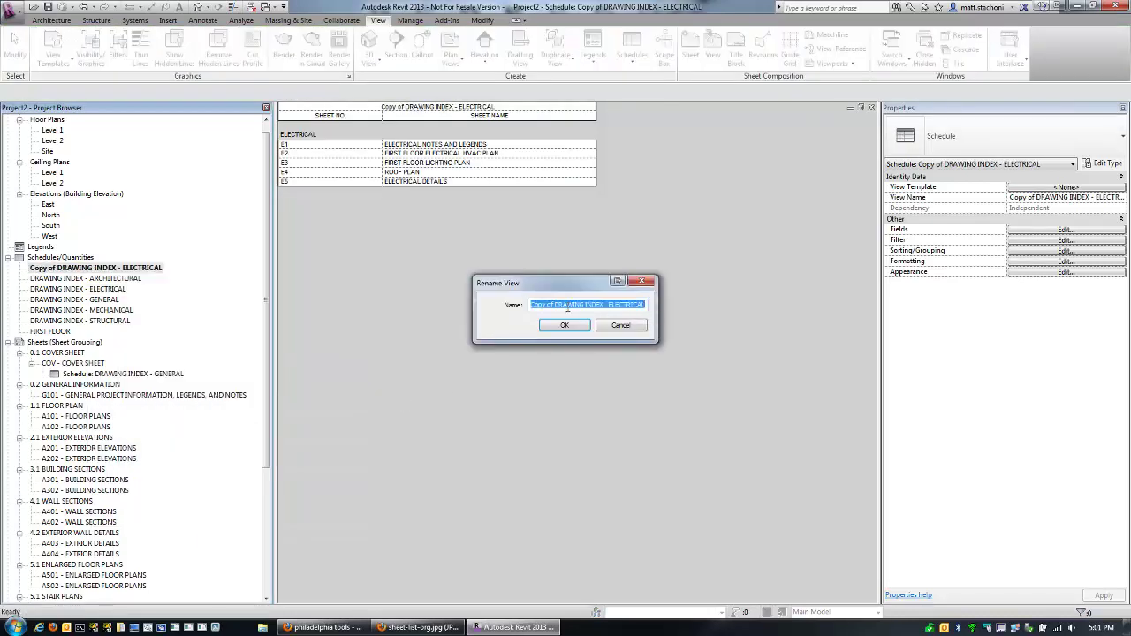
left_click_drag(554, 305, 404, 312)
key("Delete")
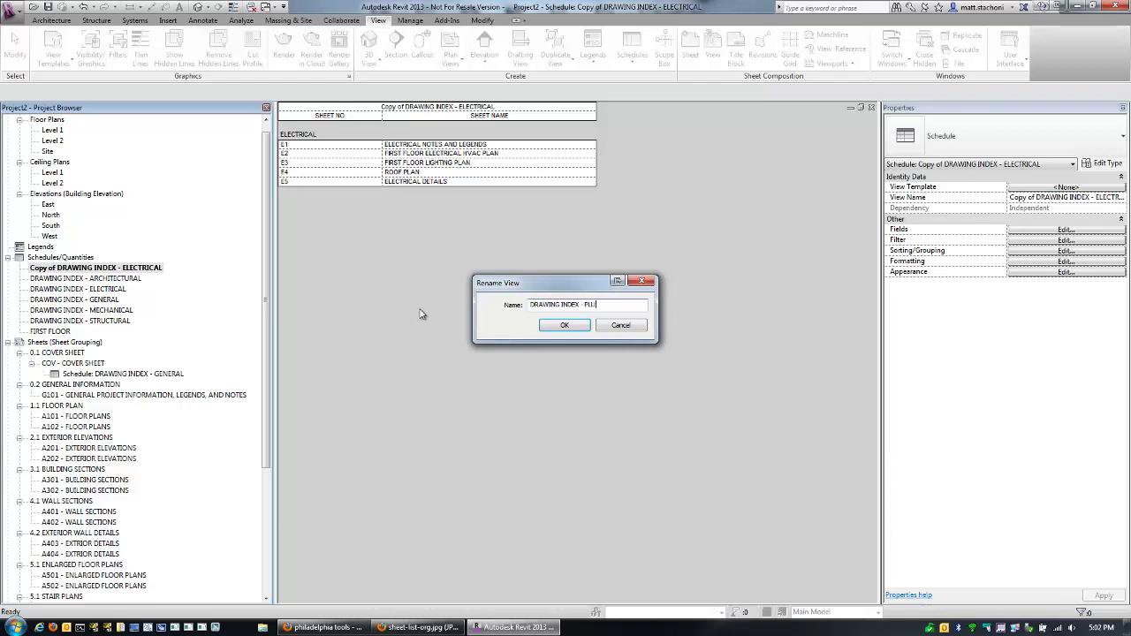
left_click(565, 324)
Filter DRAWING INDEX - PLUMBING to the PLUMBING grouping
left_click(1035, 241)
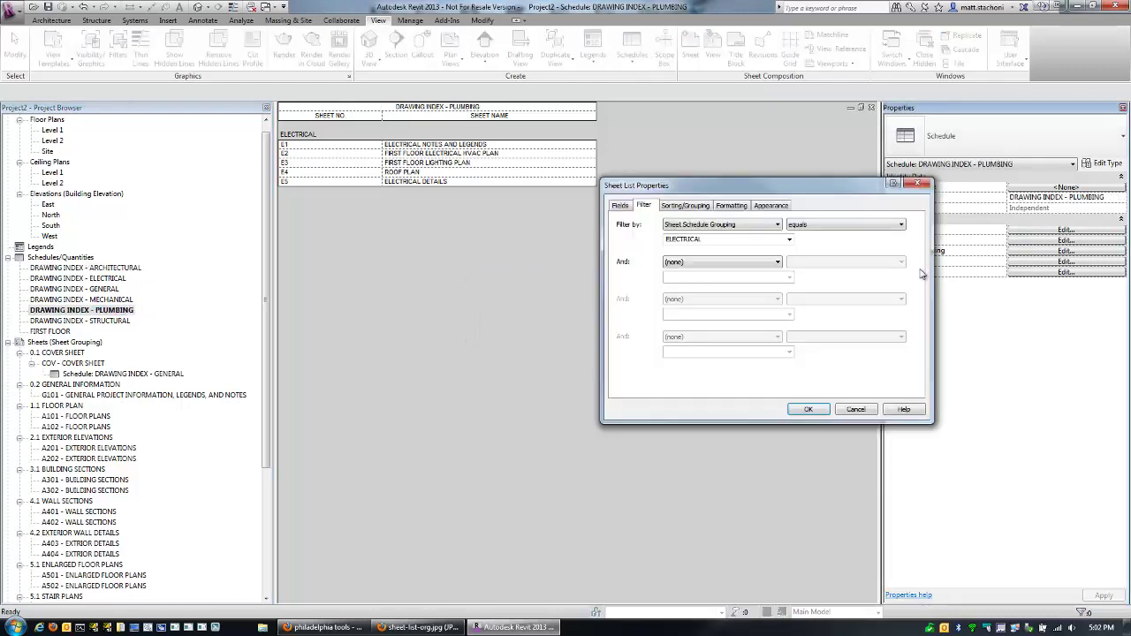
left_click(762, 239)
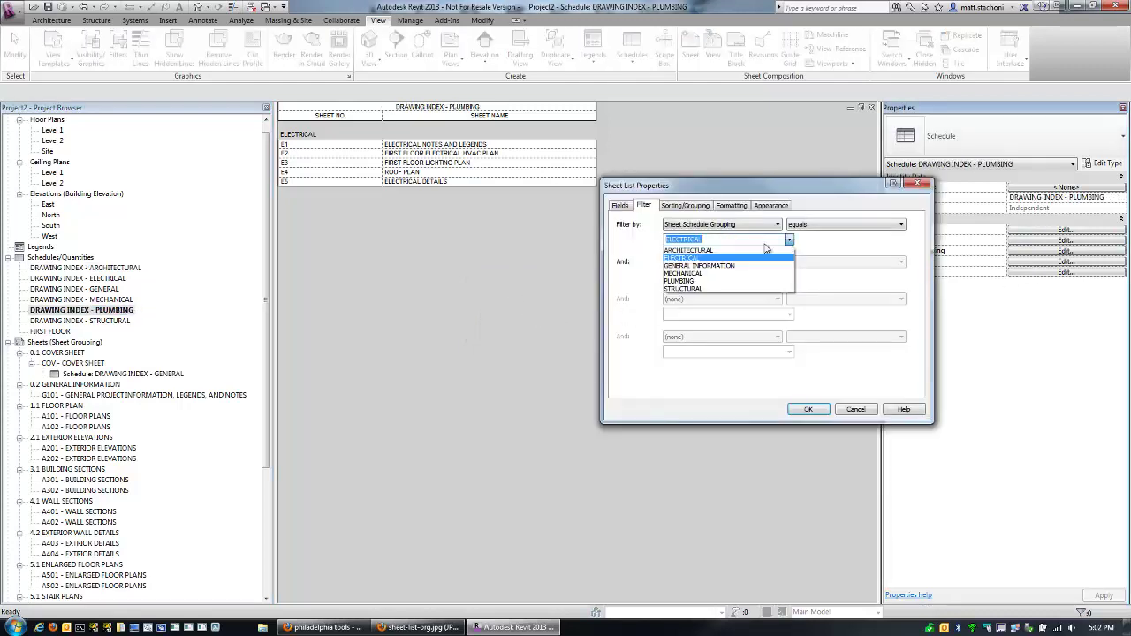
left_click(679, 280)
left_click(808, 409)
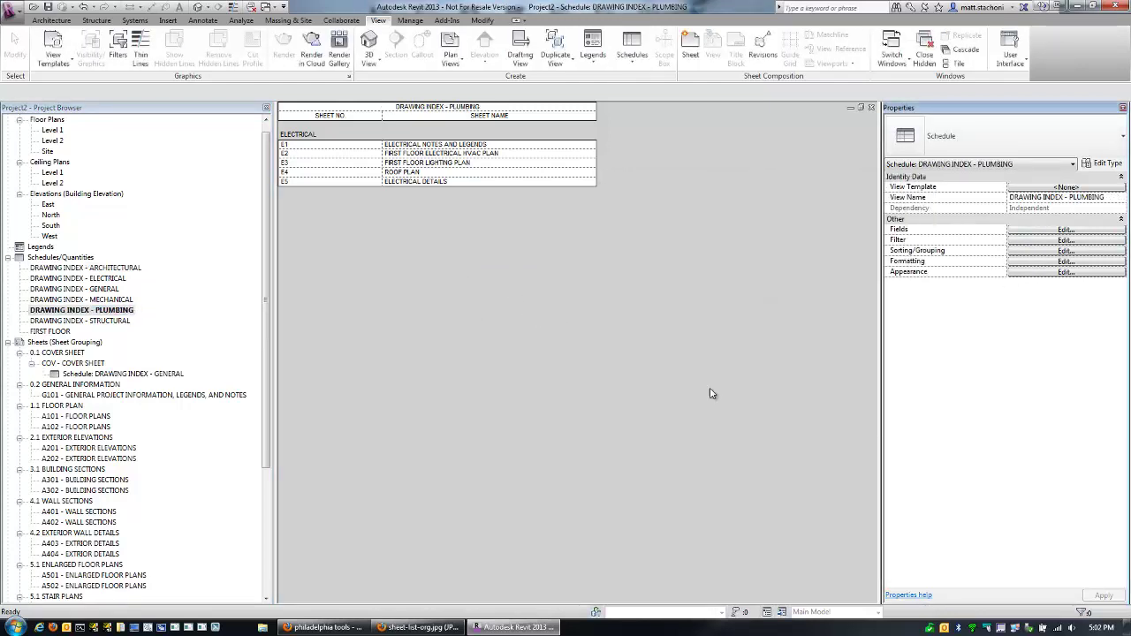
Place DRAWING INDEX - ARCHITECTURAL on COV - COVER SHEET beneath the general index, then open that schedule
double_click(73, 363)
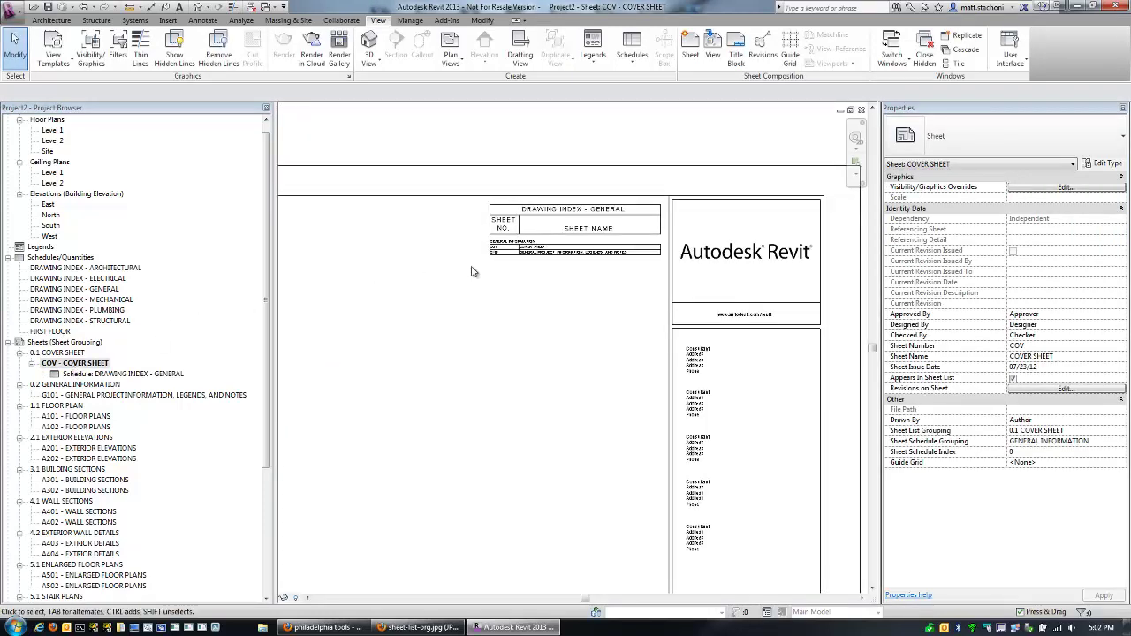
left_click(500, 254)
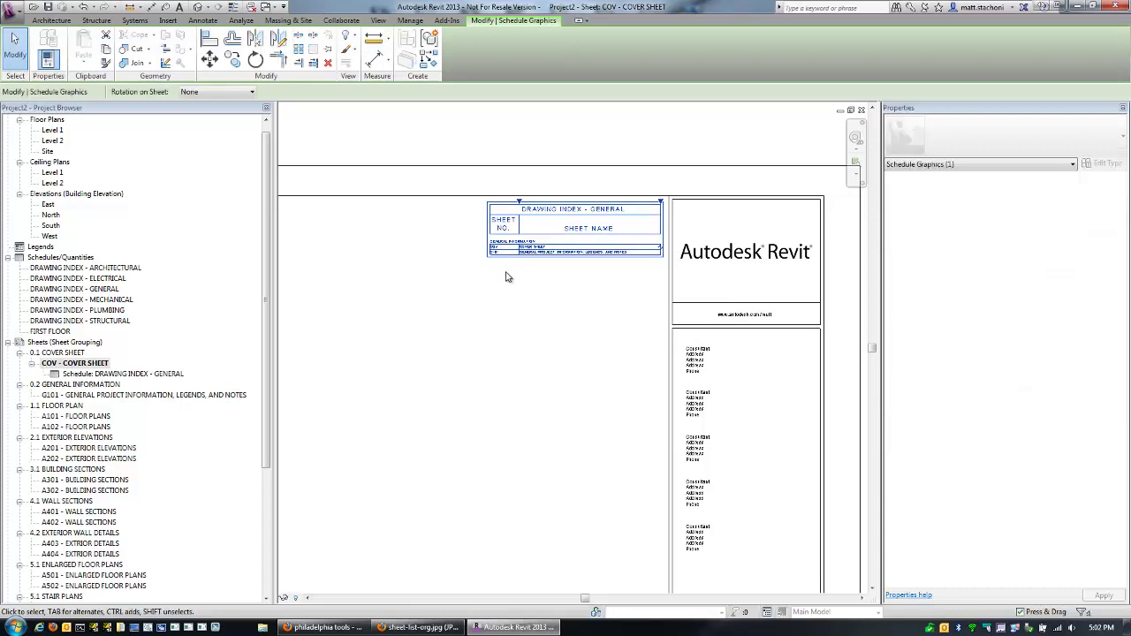
left_click(503, 276)
left_click(85, 289)
left_click(85, 267)
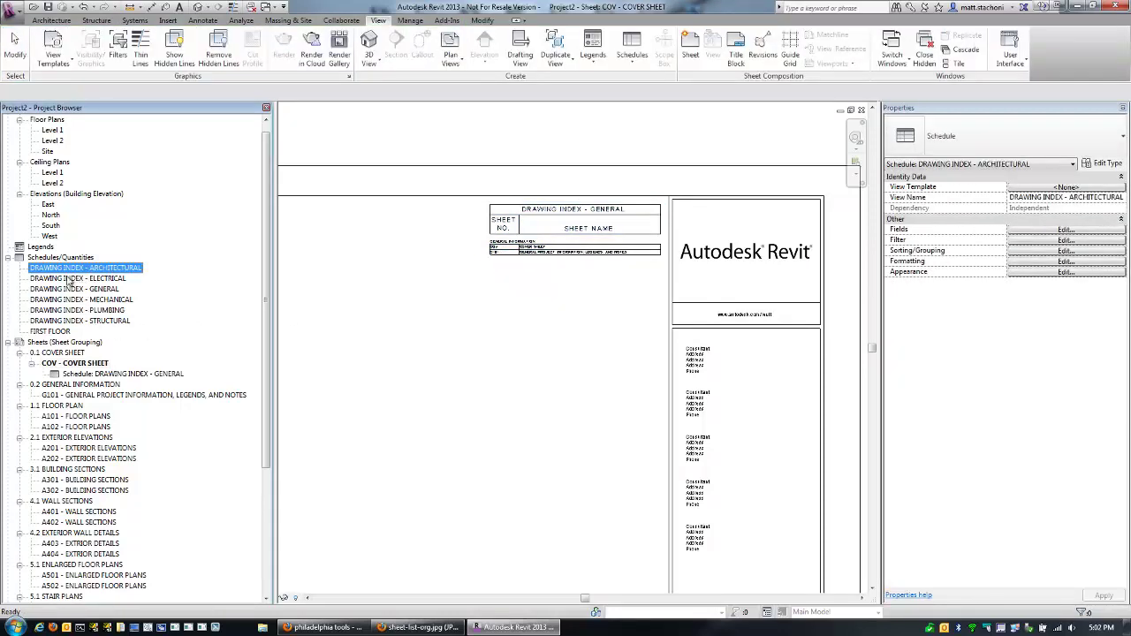
left_click_drag(328, 294, 537, 291)
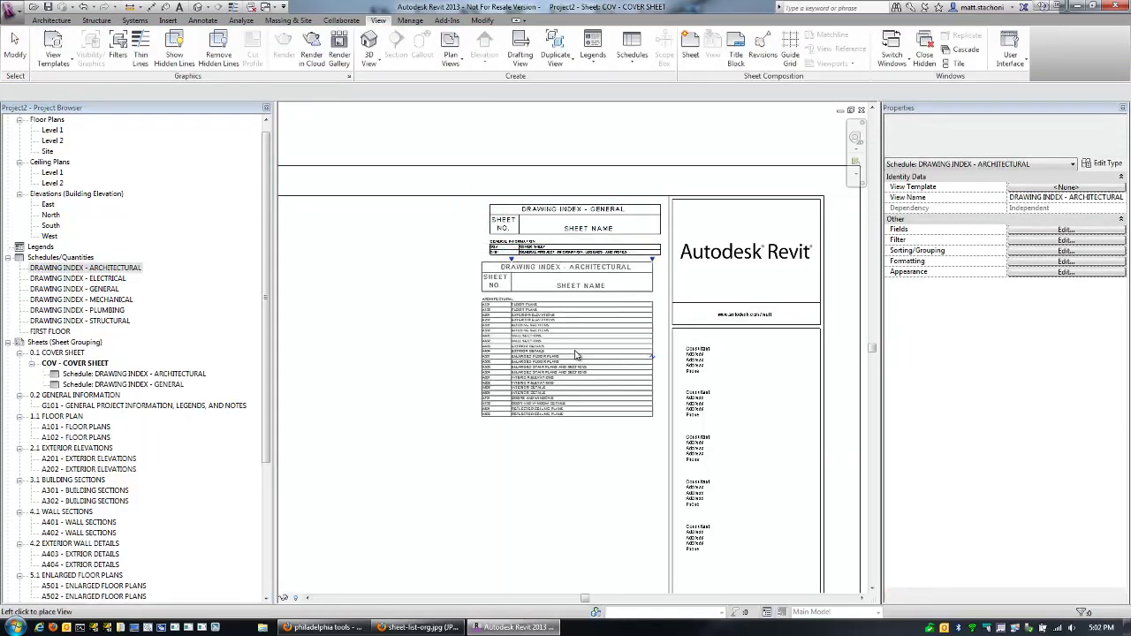
left_click(576, 353)
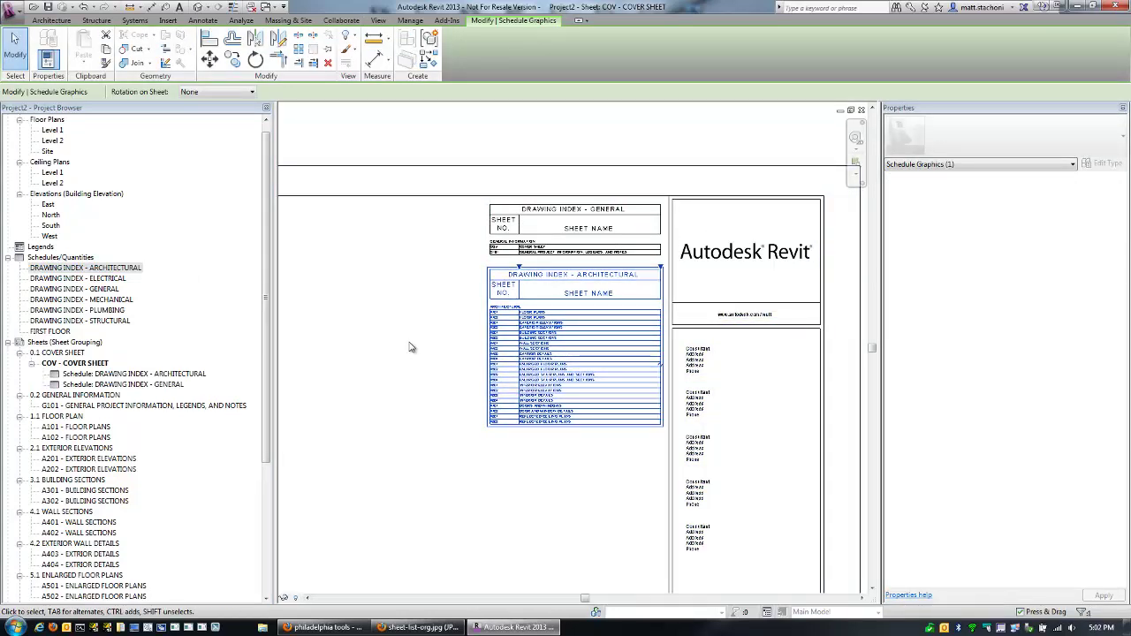
double_click(81, 268)
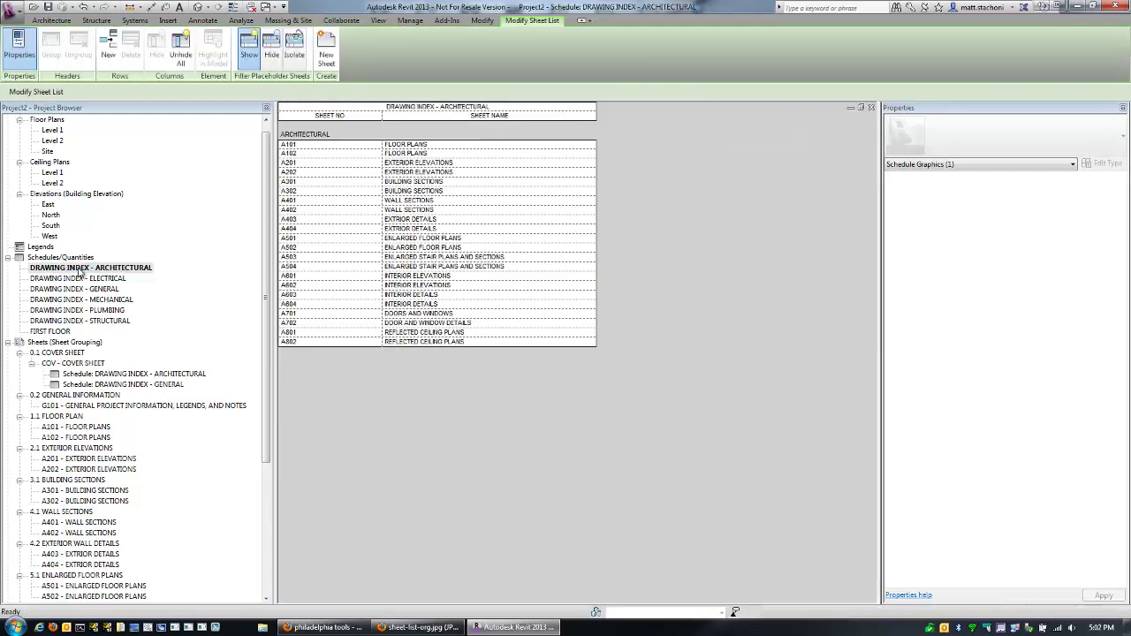
Hide the title and column headers of DRAWING INDEX - ARCHITECTURAL
left_click(1047, 271)
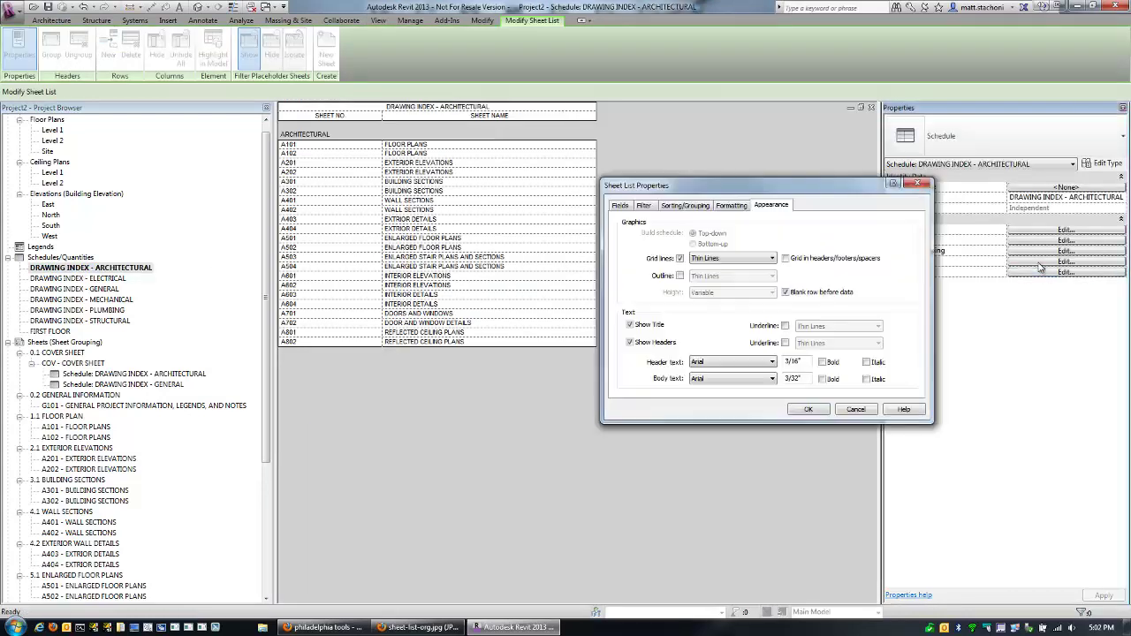
left_click(631, 325)
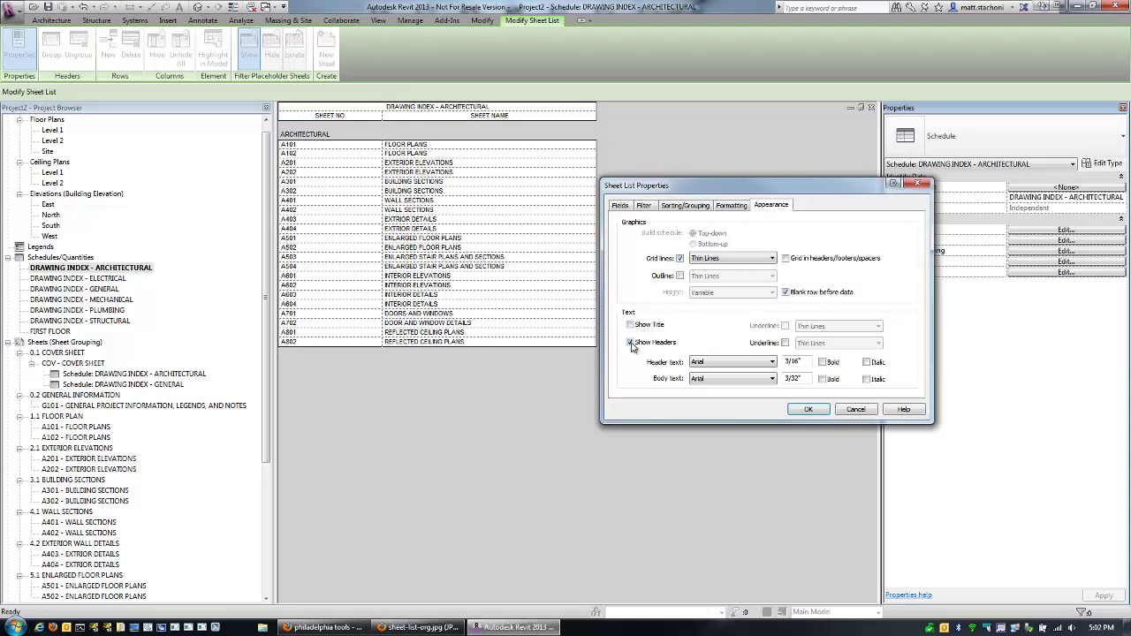
left_click(630, 343)
left_click(808, 409)
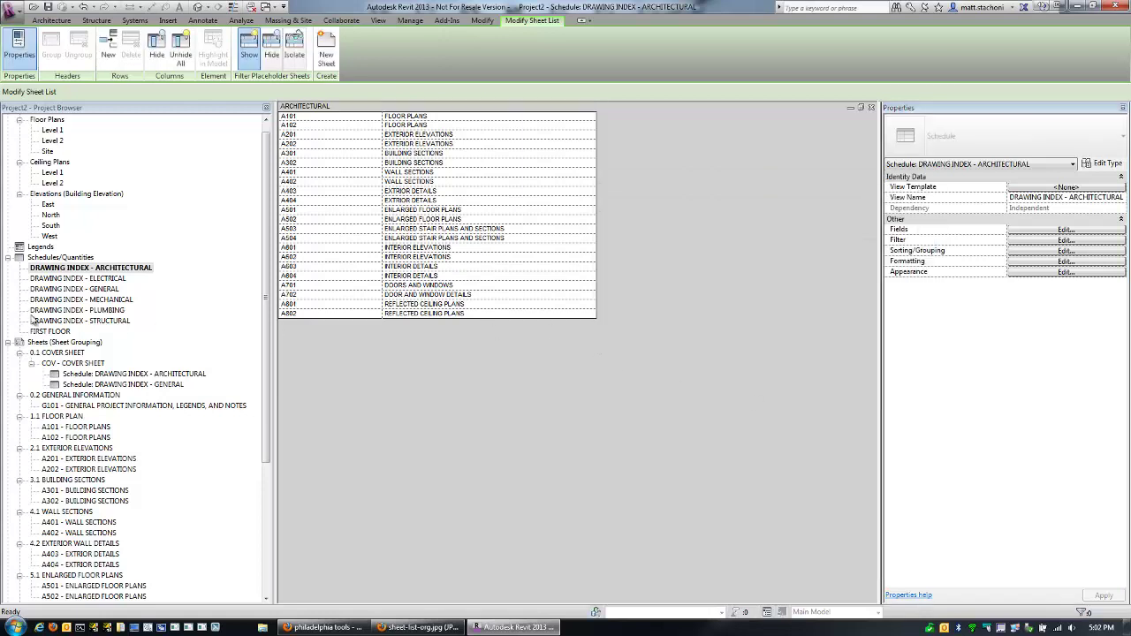
Hide the title and column headers of DRAWING INDEX - ELECTRICAL
left_click(71, 279)
left_click(1025, 272)
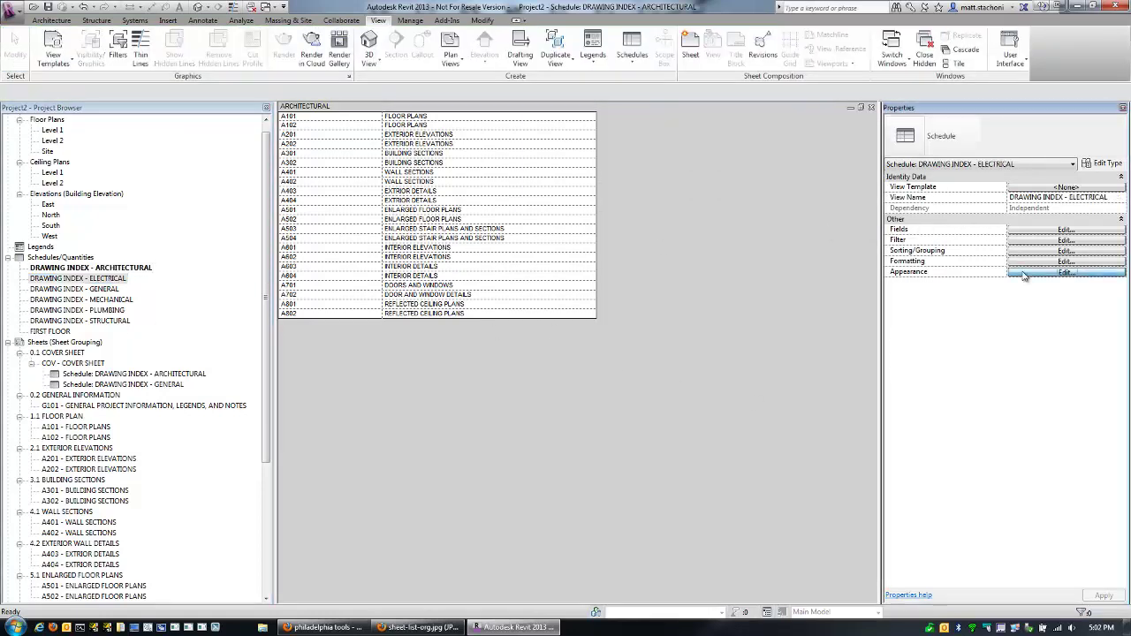
left_click(630, 325)
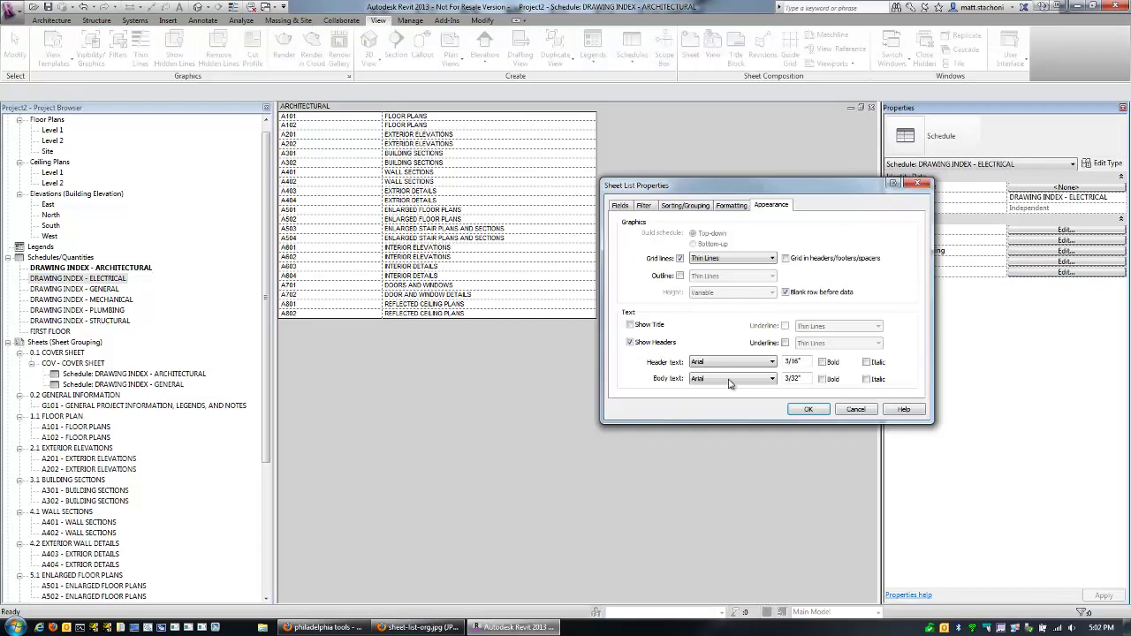
left_click(630, 343)
left_click(808, 409)
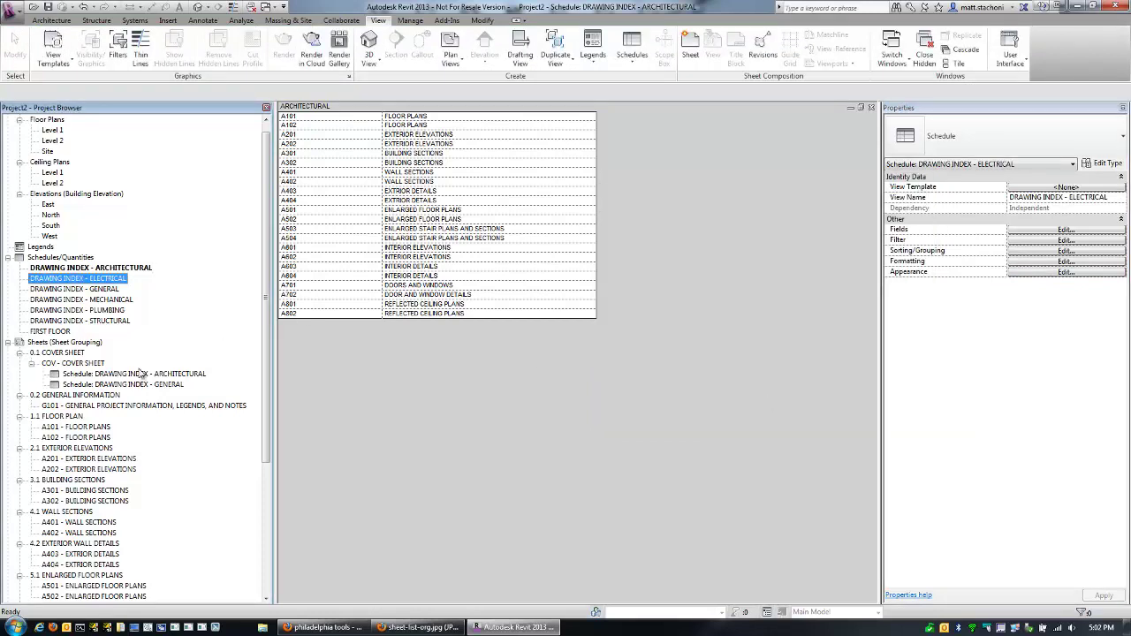
Open the COV - COVER SHEET and select the drawing index schedule on it
double_click(78, 364)
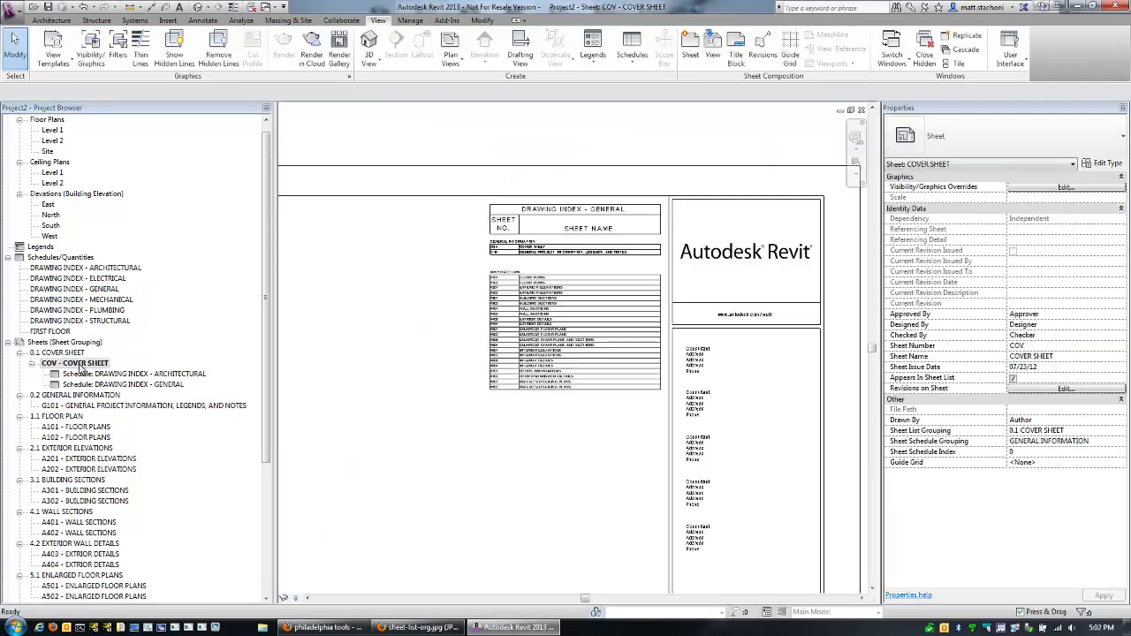
left_click(493, 294)
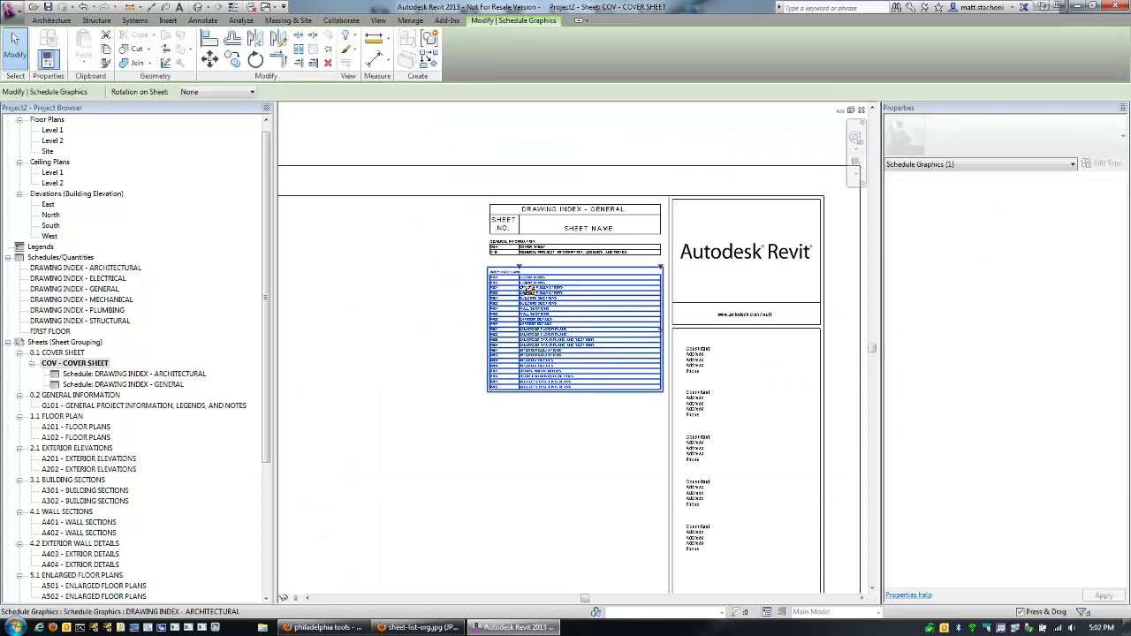
scroll(521, 296, "up", 2)
scroll(508, 304, "down", 1)
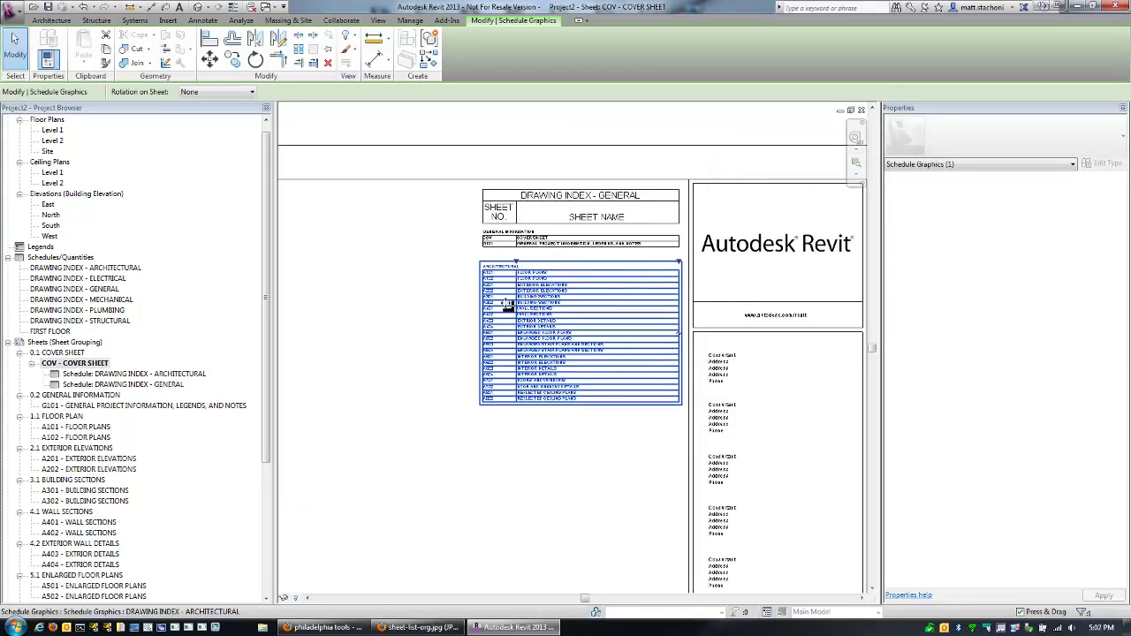
Review the General, Electrical, Architectural and Mechanical drawing indexes, then edit the Mechanical index's appearance
double_click(104, 289)
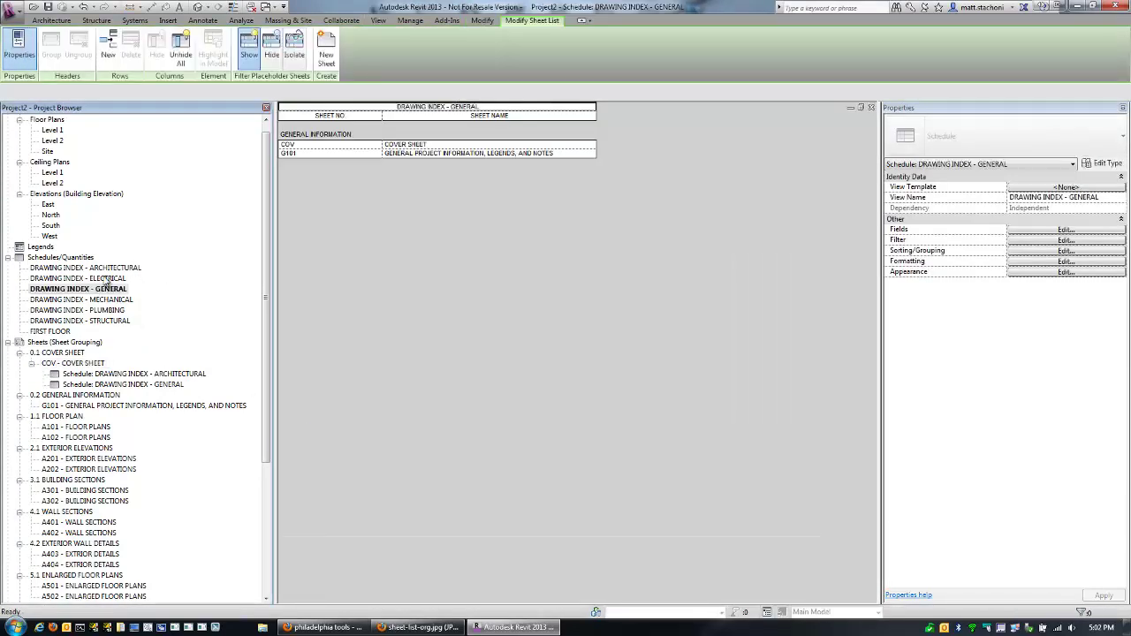
double_click(104, 278)
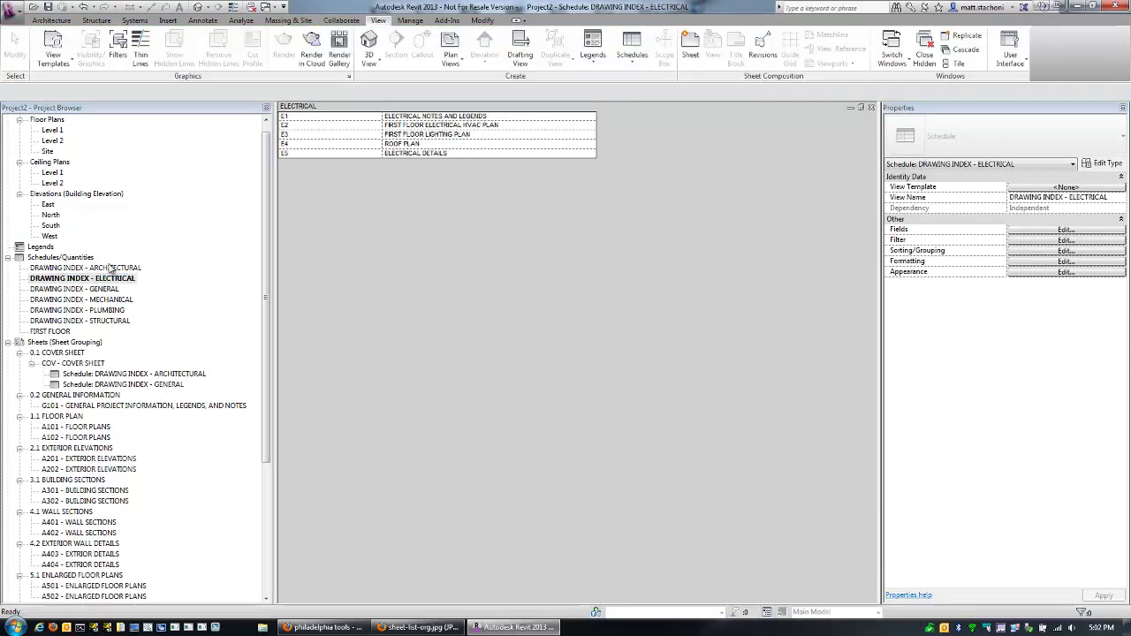
double_click(109, 268)
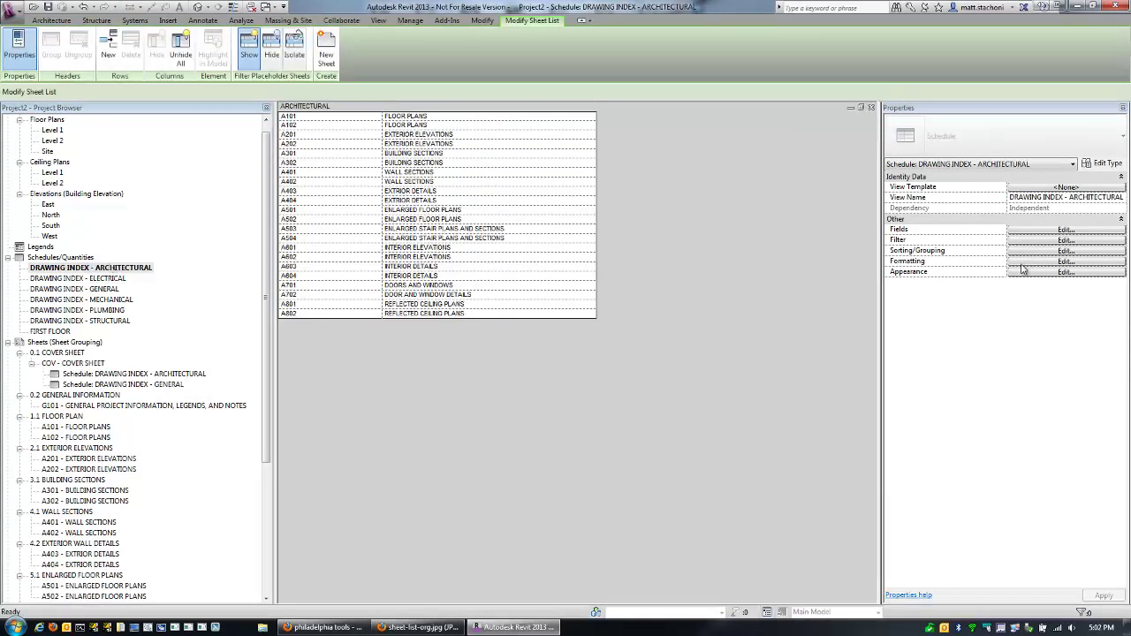
double_click(126, 300)
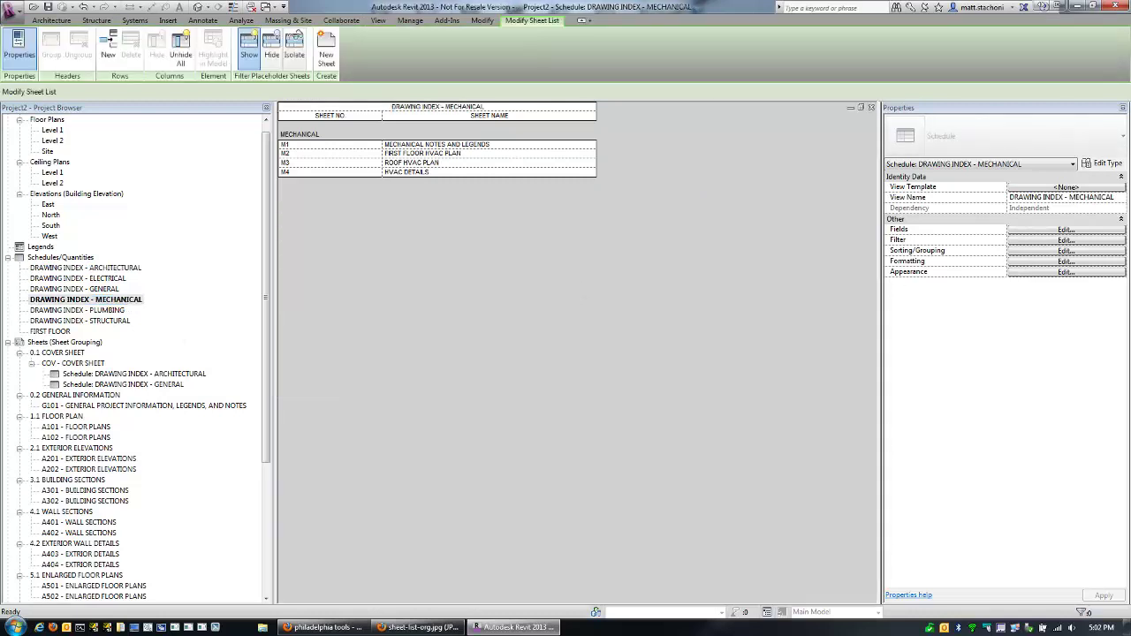
left_click(1029, 272)
Hide the title and column headers on the Mechanical and Plumbing drawing indexes
left_click(630, 324)
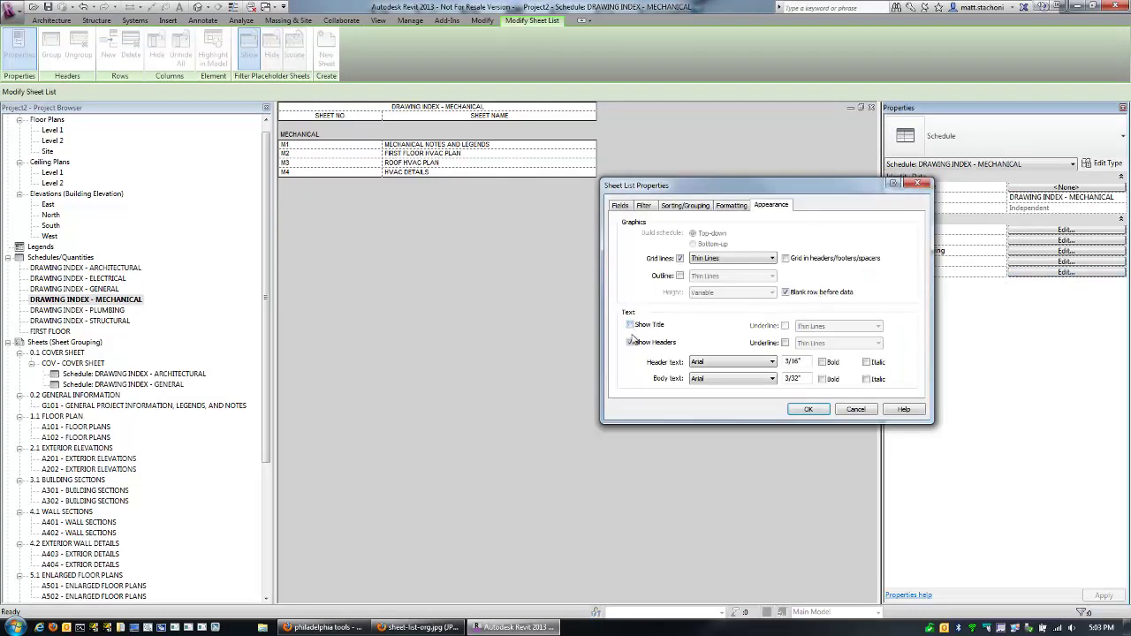
left_click(630, 342)
left_click(806, 409)
left_click(117, 310)
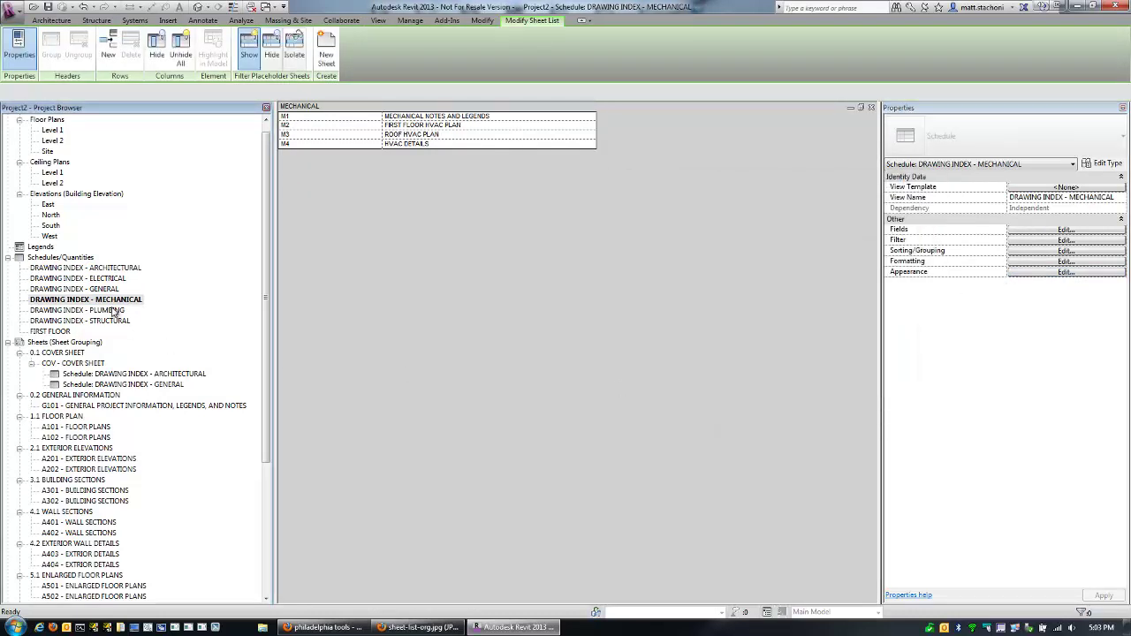
left_click(1033, 273)
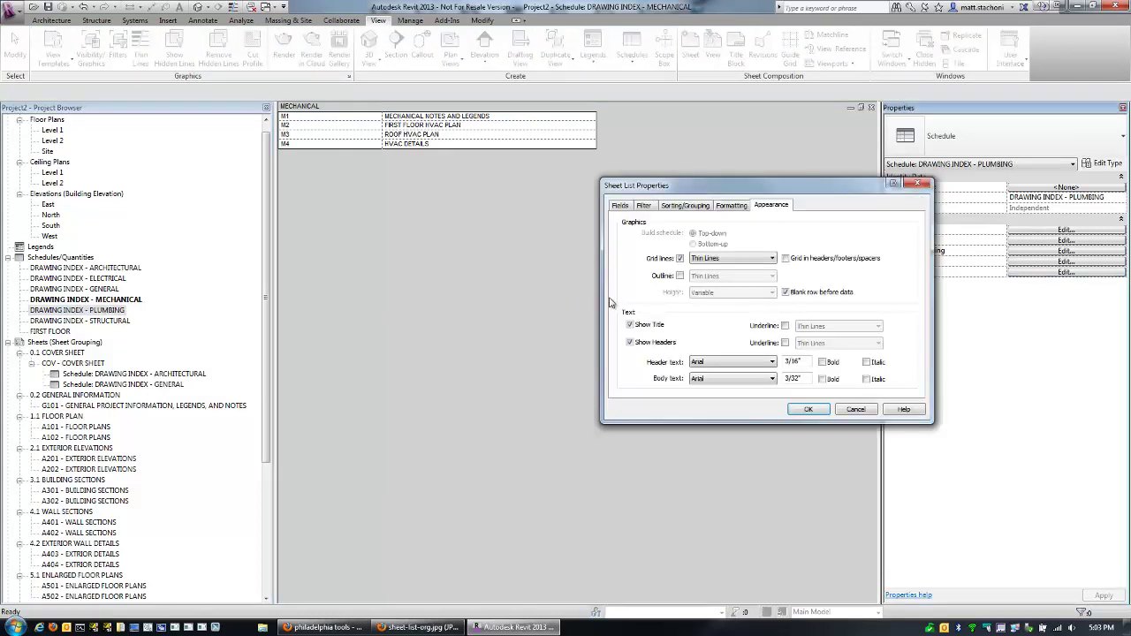
left_click(648, 327)
left_click(630, 341)
left_click(807, 409)
Hide the title and column headers on the Structural drawing index
left_click(88, 321)
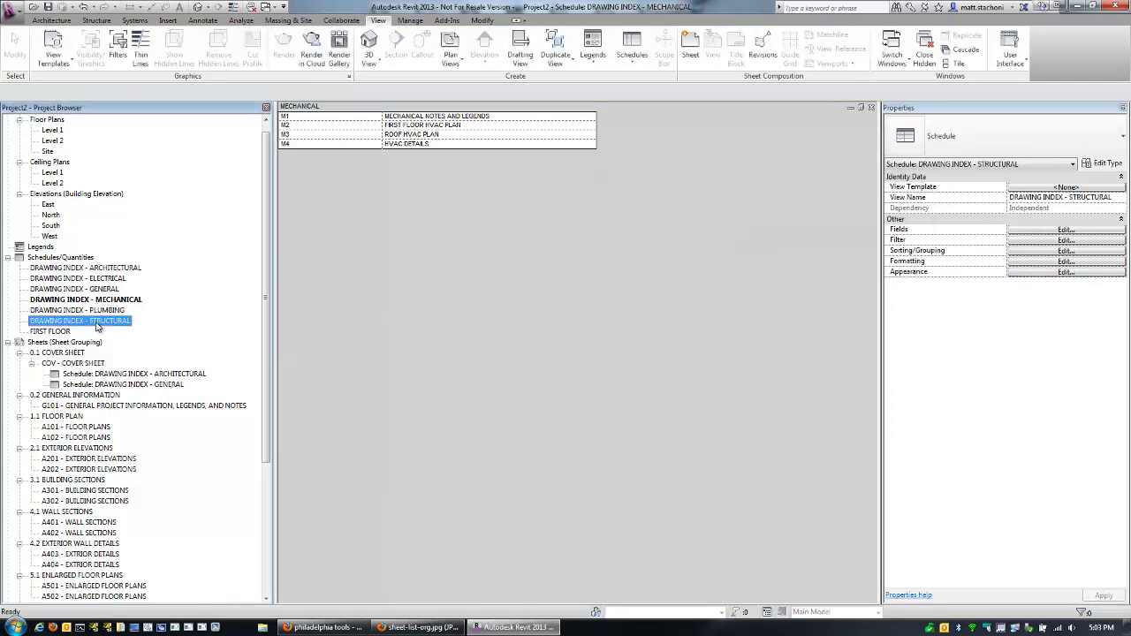
left_click(1025, 272)
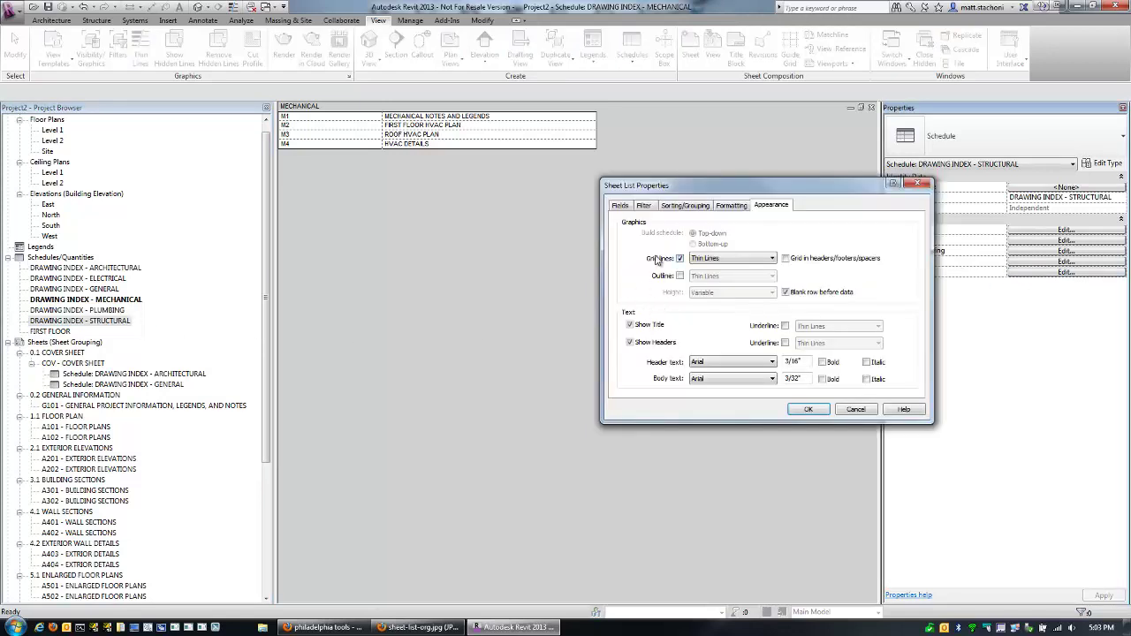
left_click(630, 342)
left_click(630, 325)
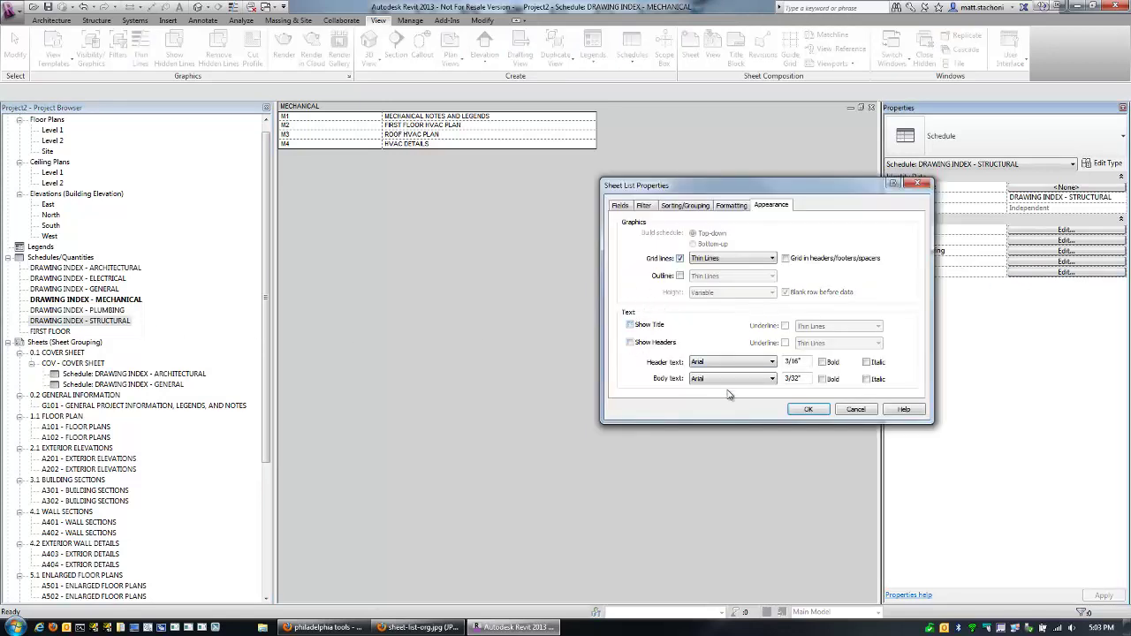
left_click(793, 407)
Delete the FIRST FLOOR schedule and return to the COV - COVER SHEET
left_click(51, 331)
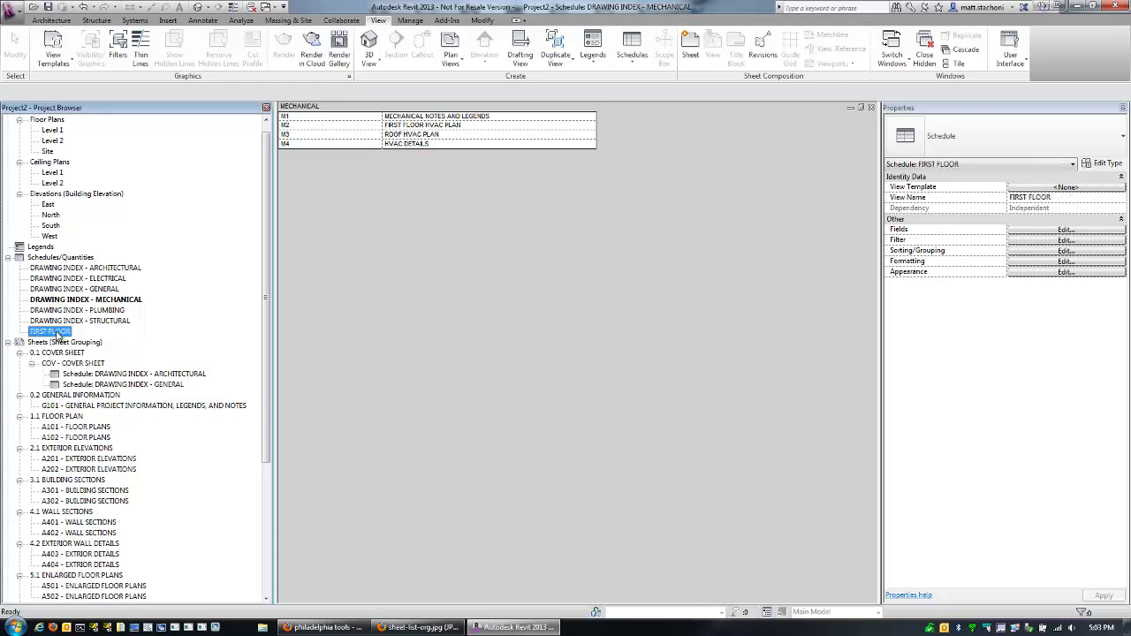
double_click(55, 333)
right_click(57, 333)
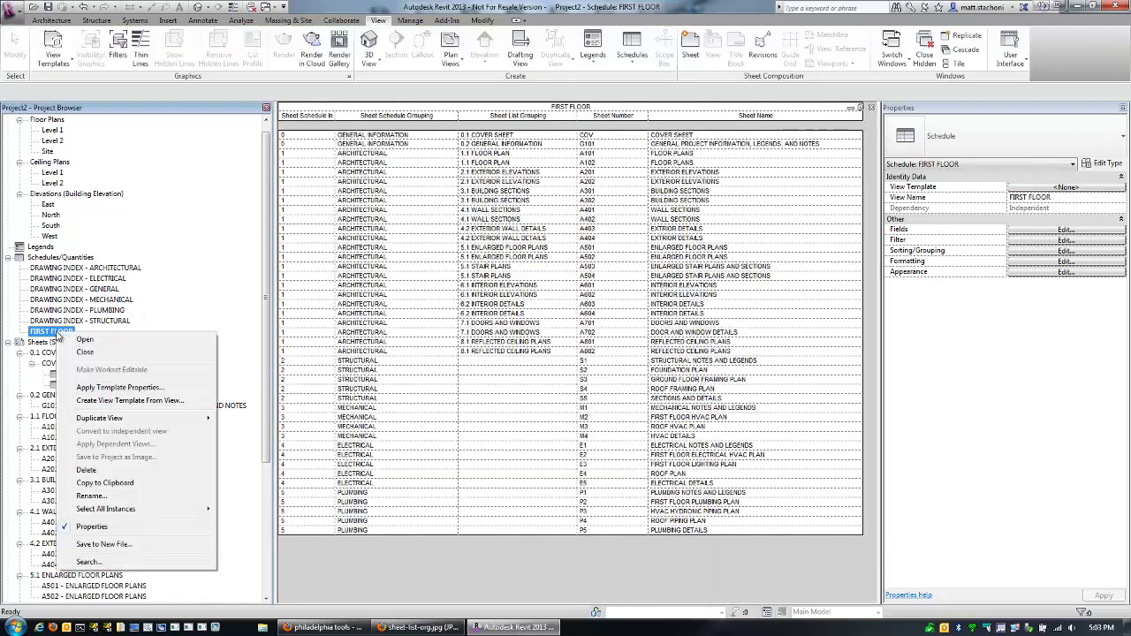
left_click(86, 471)
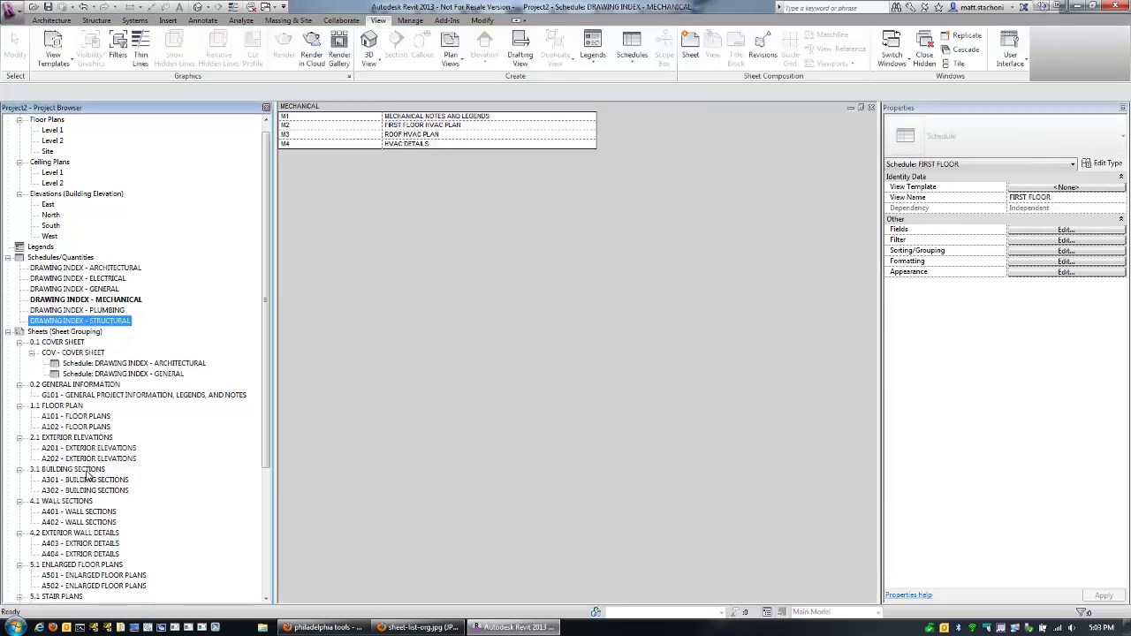
left_click(69, 269)
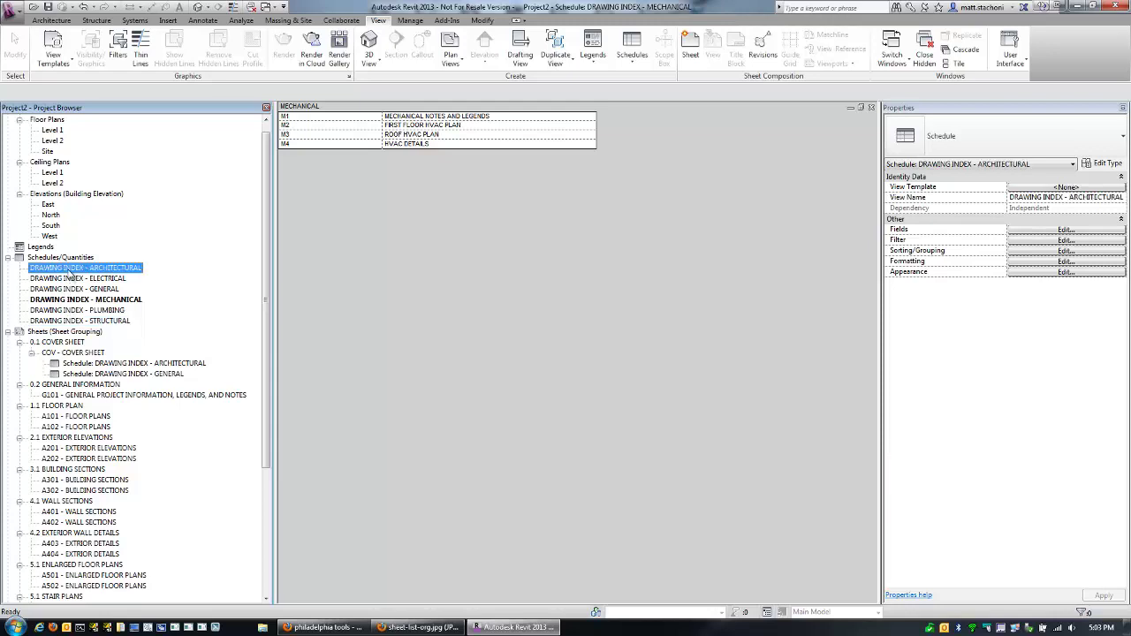
double_click(70, 269)
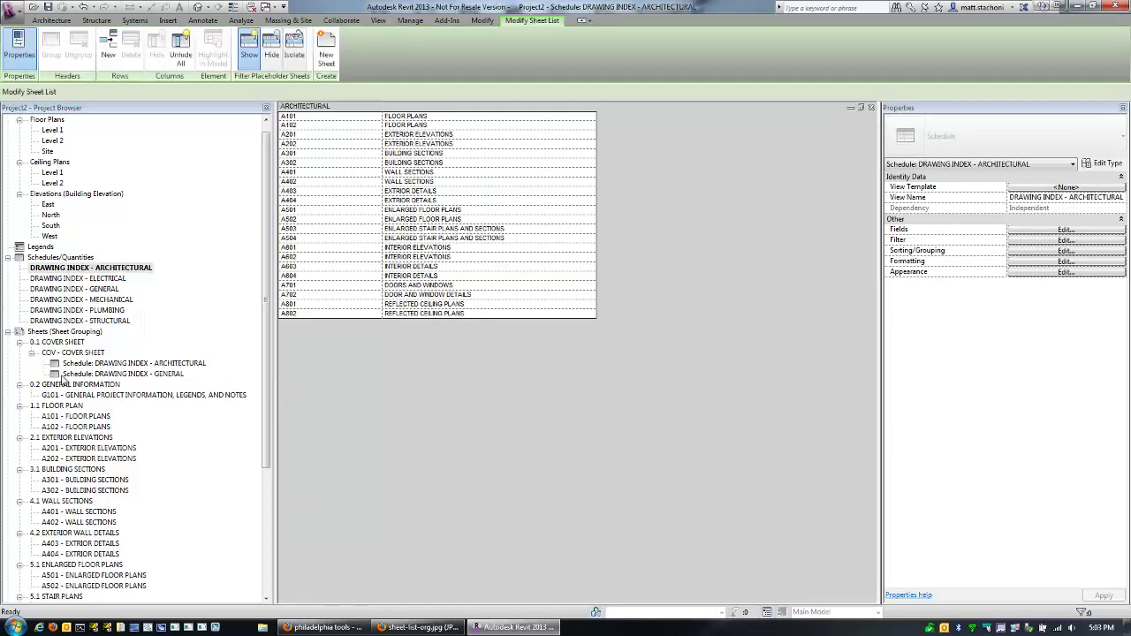
double_click(75, 369)
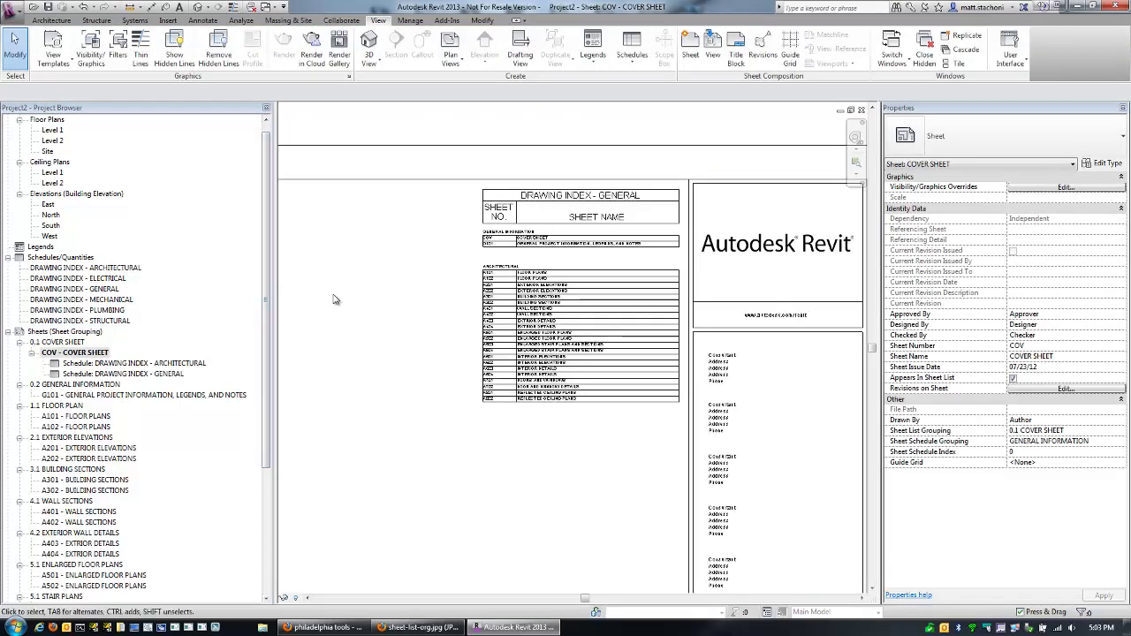
Nudge the architectural index up and place DRAWING INDEX - STRUCTURAL below it on the cover sheet
left_click(507, 288)
left_click_drag(552, 286, 552, 273)
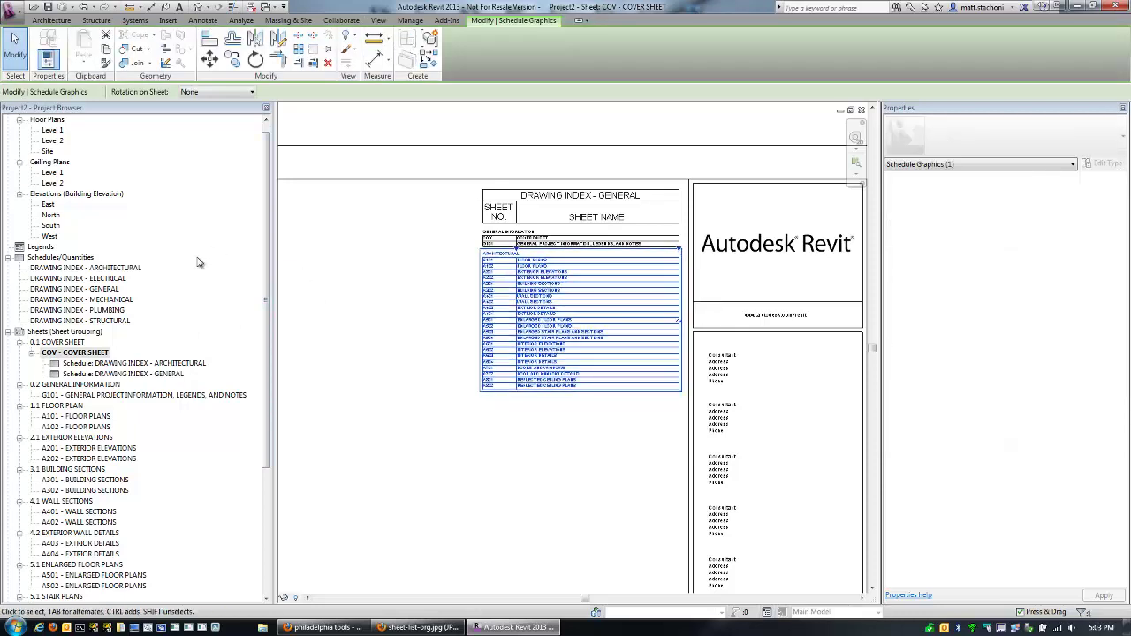
left_click(103, 301)
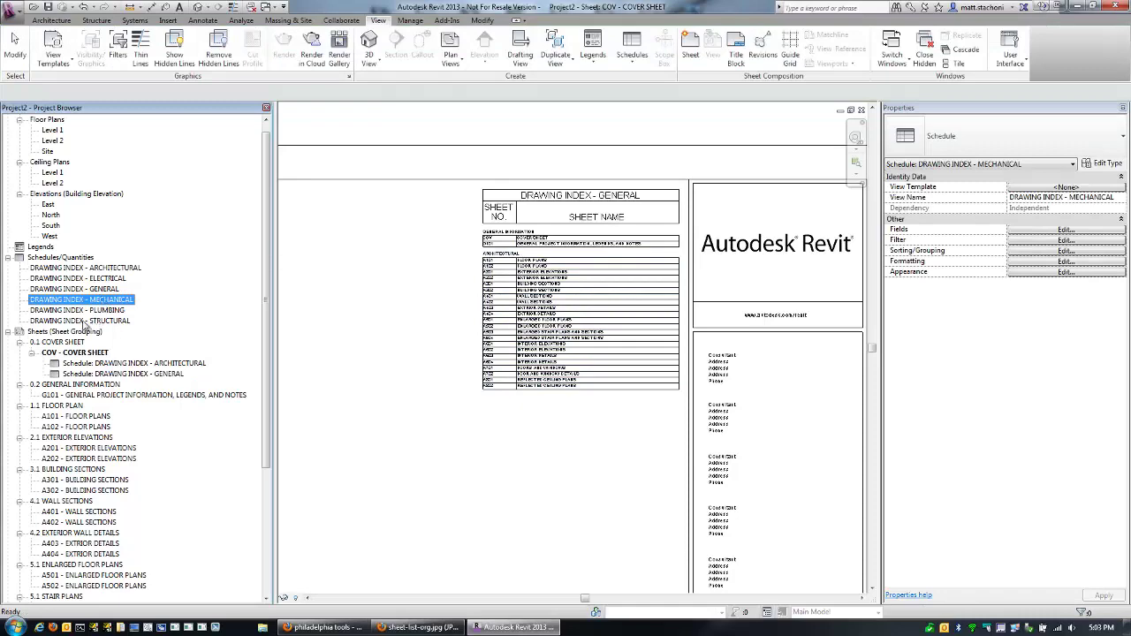
left_click_drag(84, 326, 555, 446)
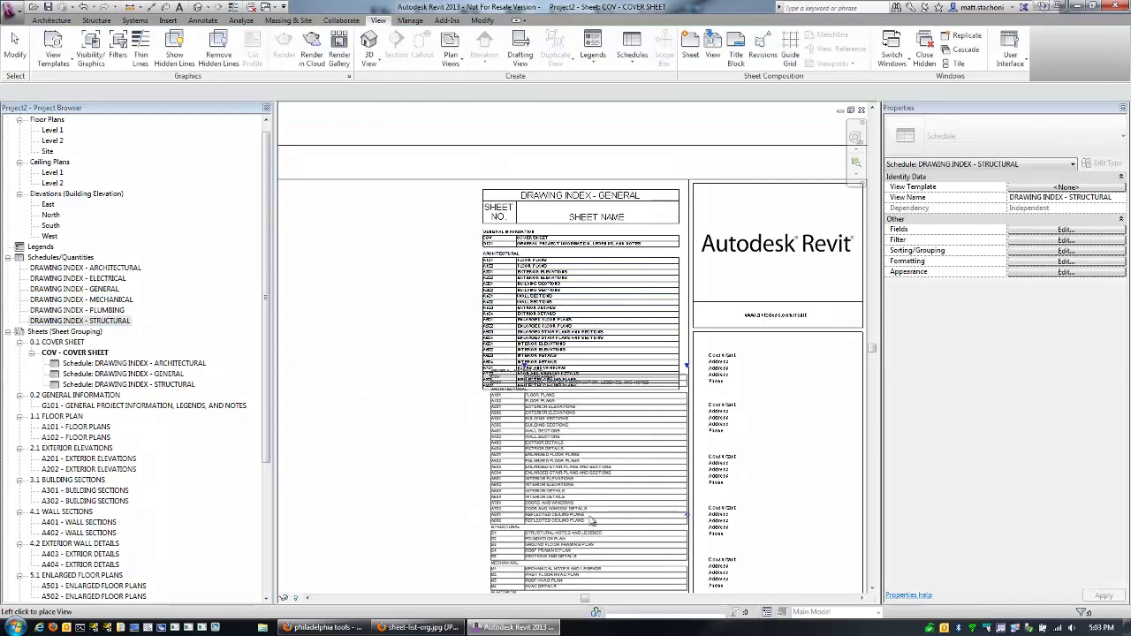
left_click(579, 547)
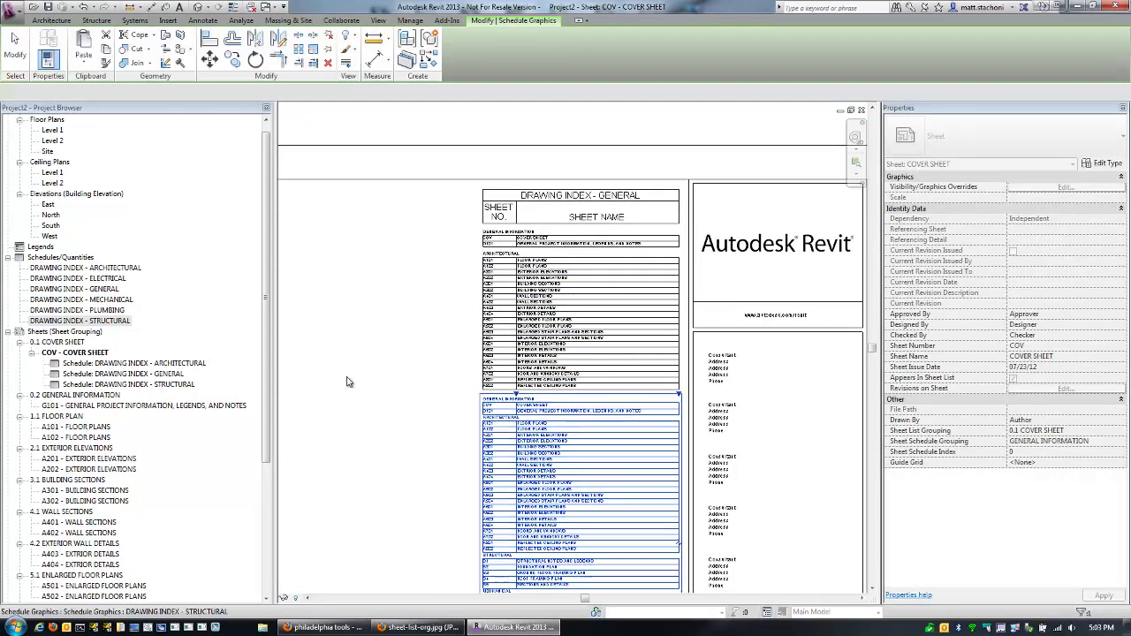
Filter the Structural index to Sheet Schedule Grouping equals STRUCTURAL
left_click(112, 322)
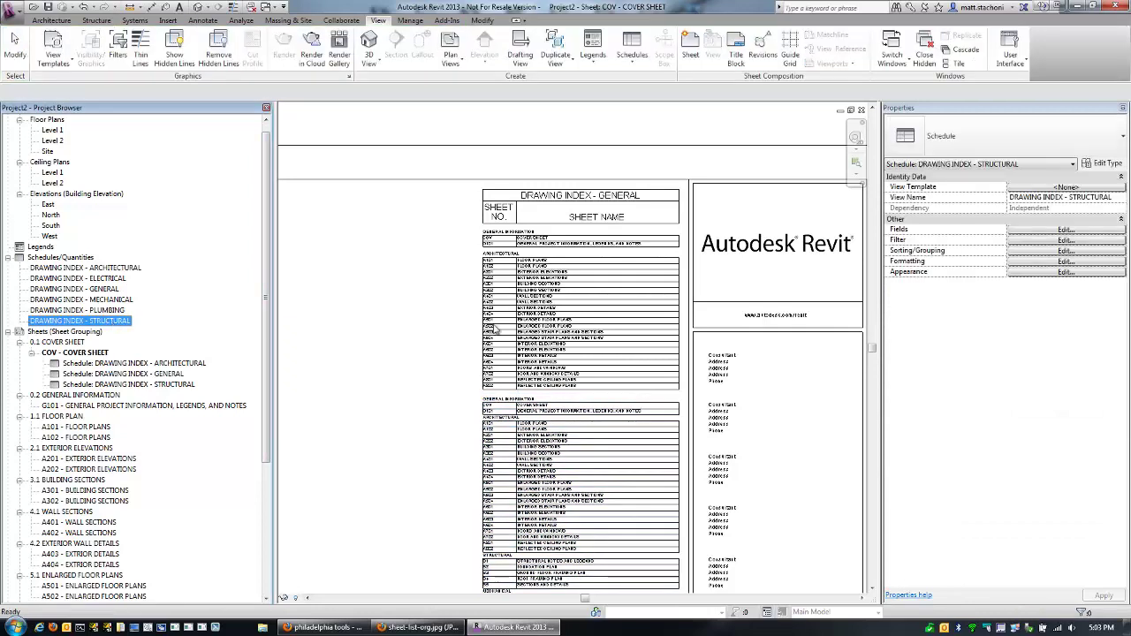
left_click(1041, 240)
left_click(720, 224)
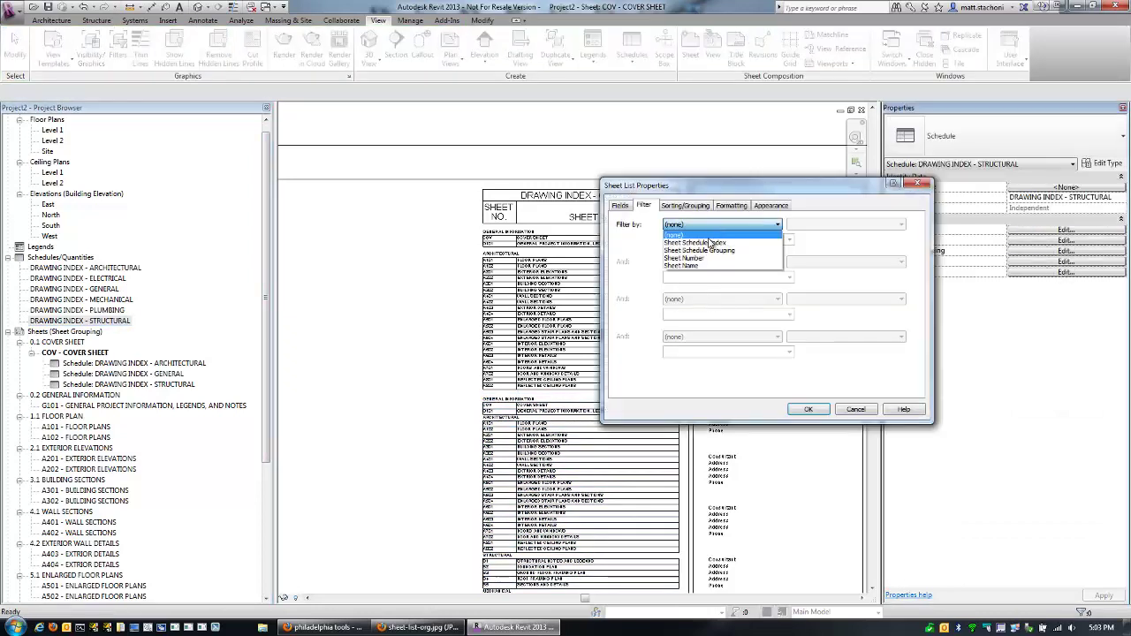
left_click(711, 245)
left_click(789, 241)
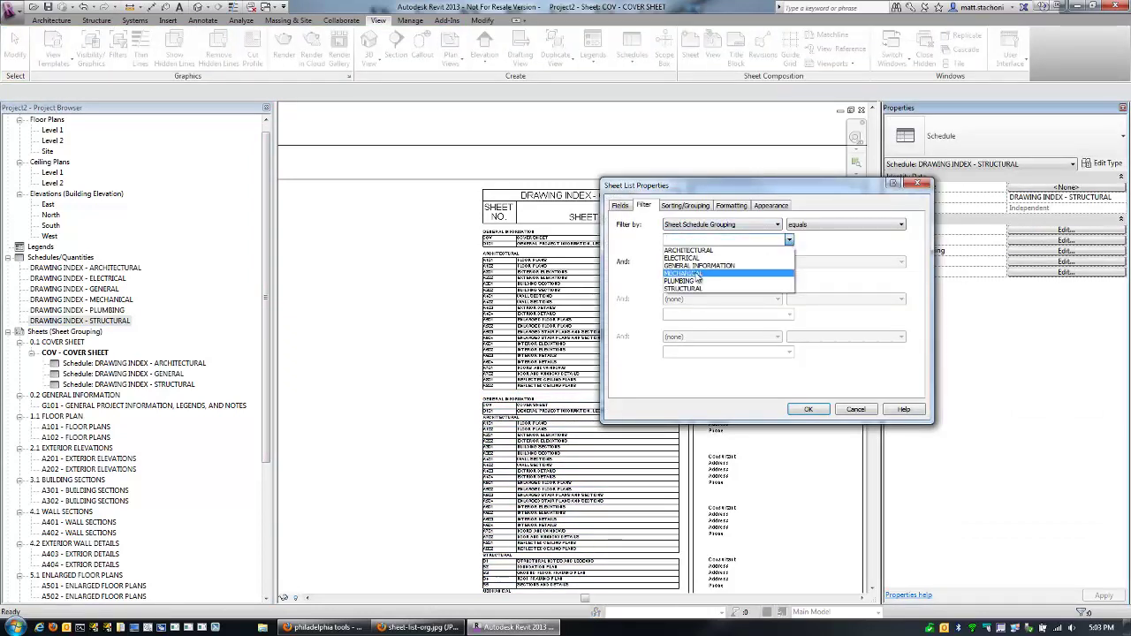
left_click(688, 288)
left_click(794, 409)
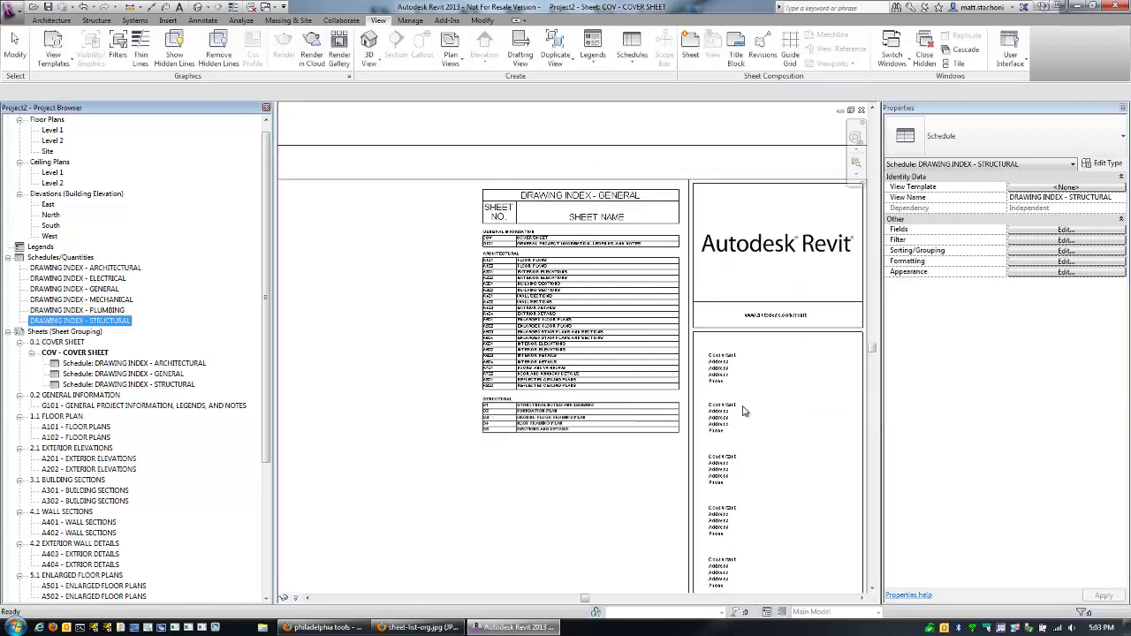
Place the Mechanical and then Electrical drawing indexes below the Structural index
left_click(150, 359)
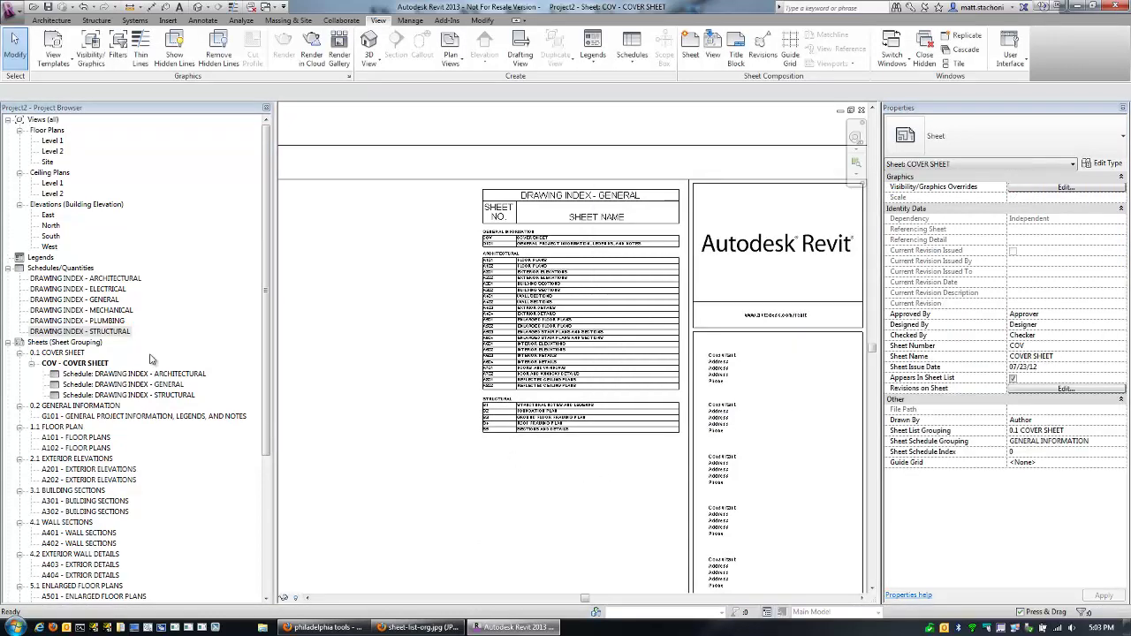
mouse_move(96, 311)
left_mouse_down()
mouse_move(296, 394)
mouse_move(509, 461)
mouse_move(581, 460)
left_mouse_up()
left_click(580, 460)
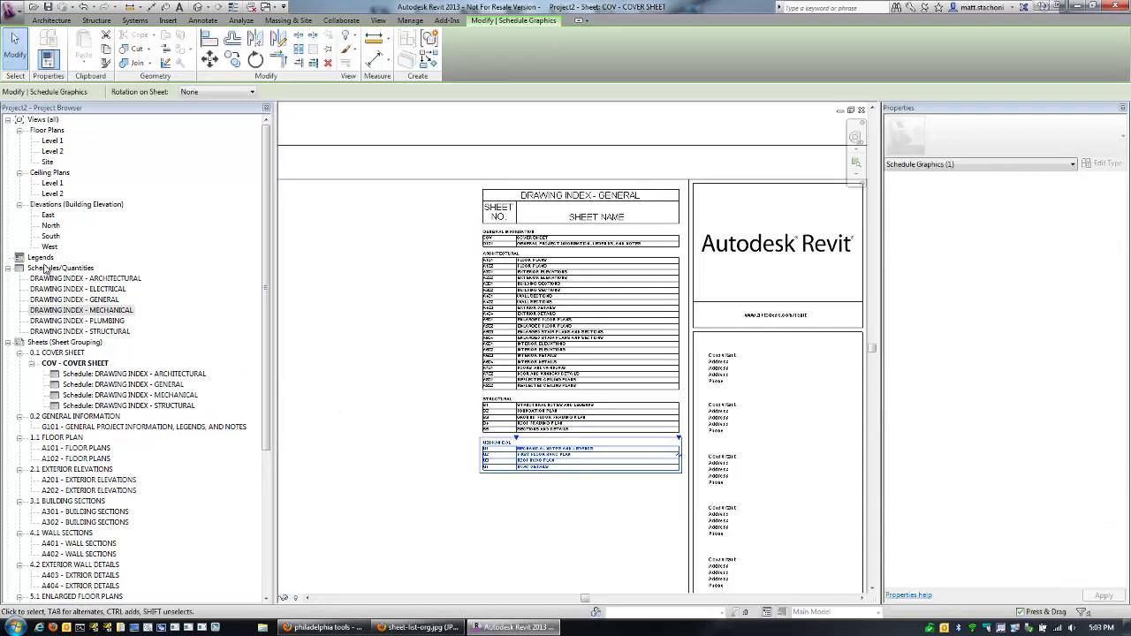
mouse_move(86, 292)
left_mouse_down()
mouse_move(543, 565)
mouse_move(586, 500)
left_mouse_up()
left_click(581, 498)
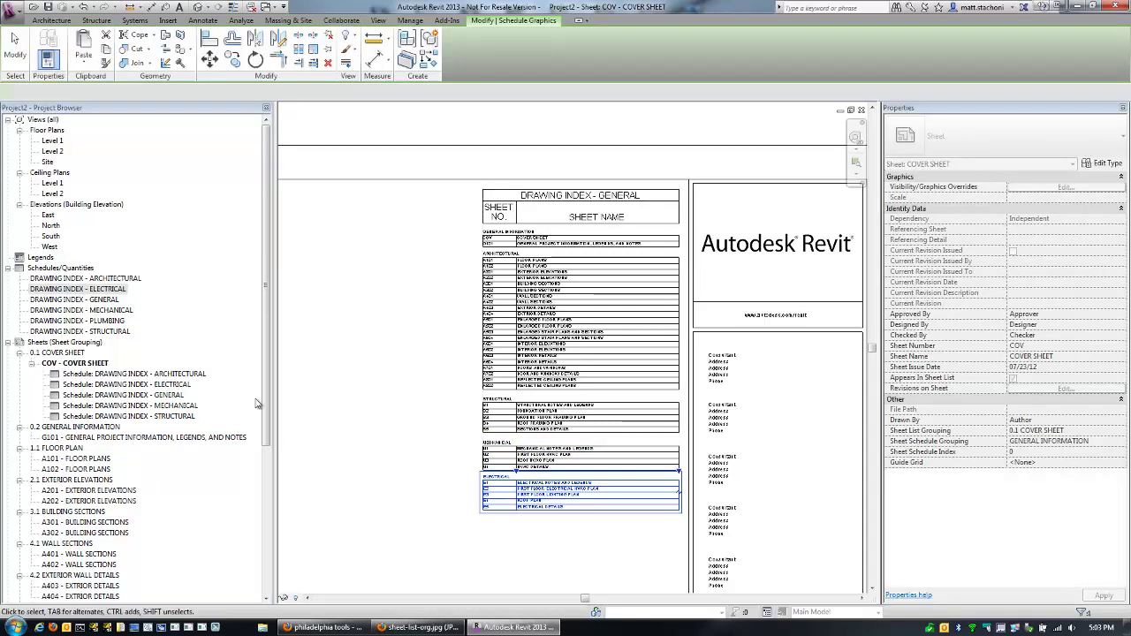
Place the Plumbing drawing index below the Electrical index on the cover sheet
double_click(80, 321)
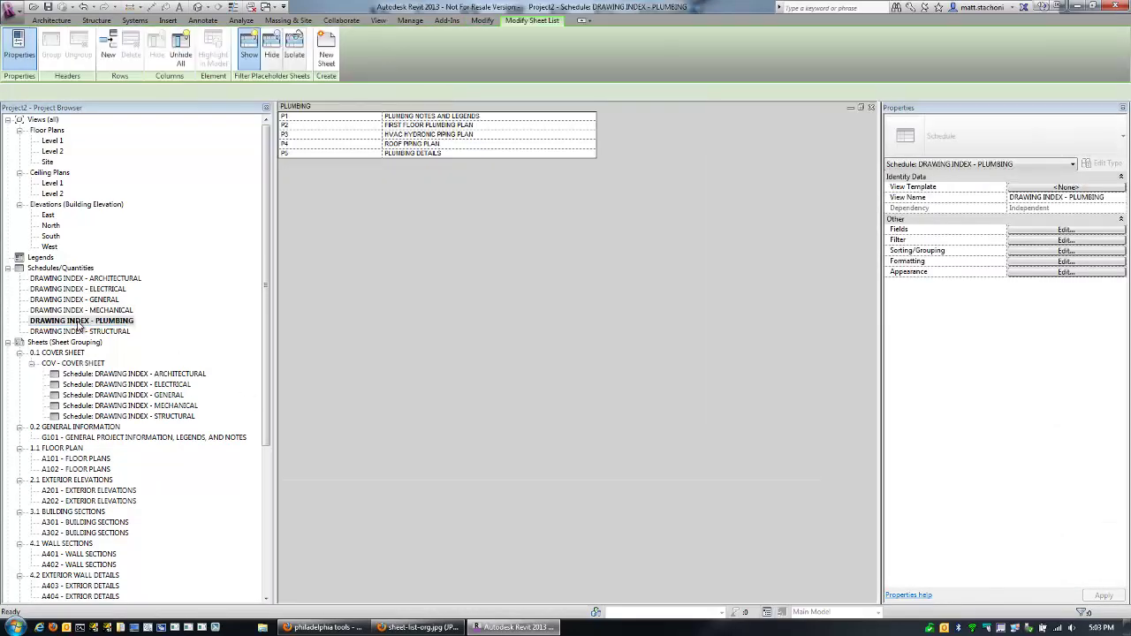
double_click(80, 363)
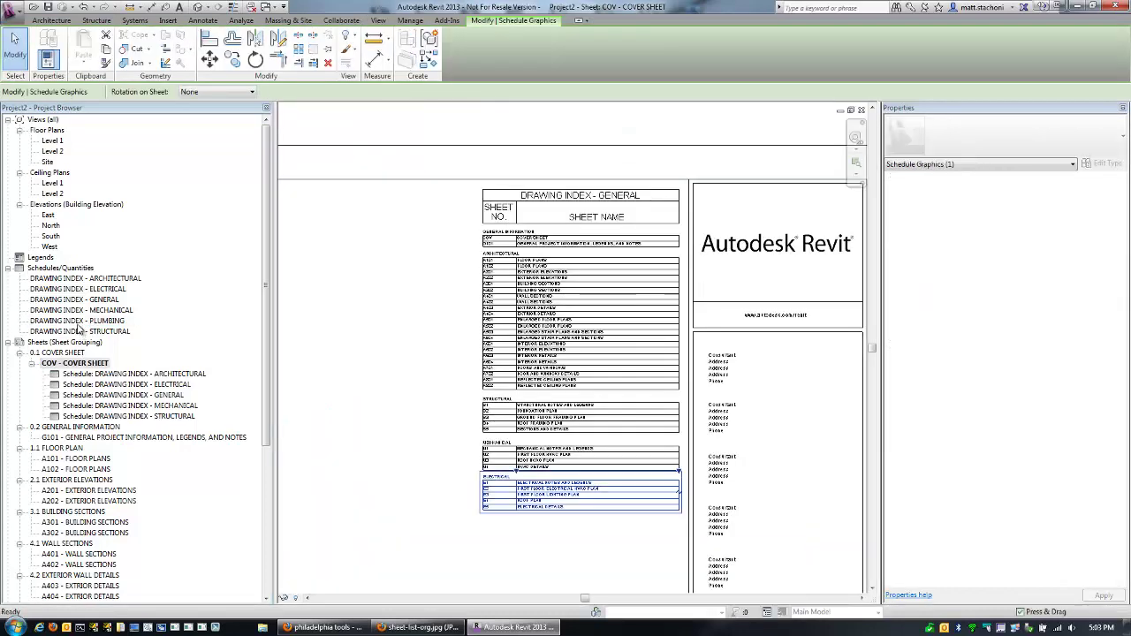
left_click(81, 321)
left_click_drag(548, 555, 566, 541)
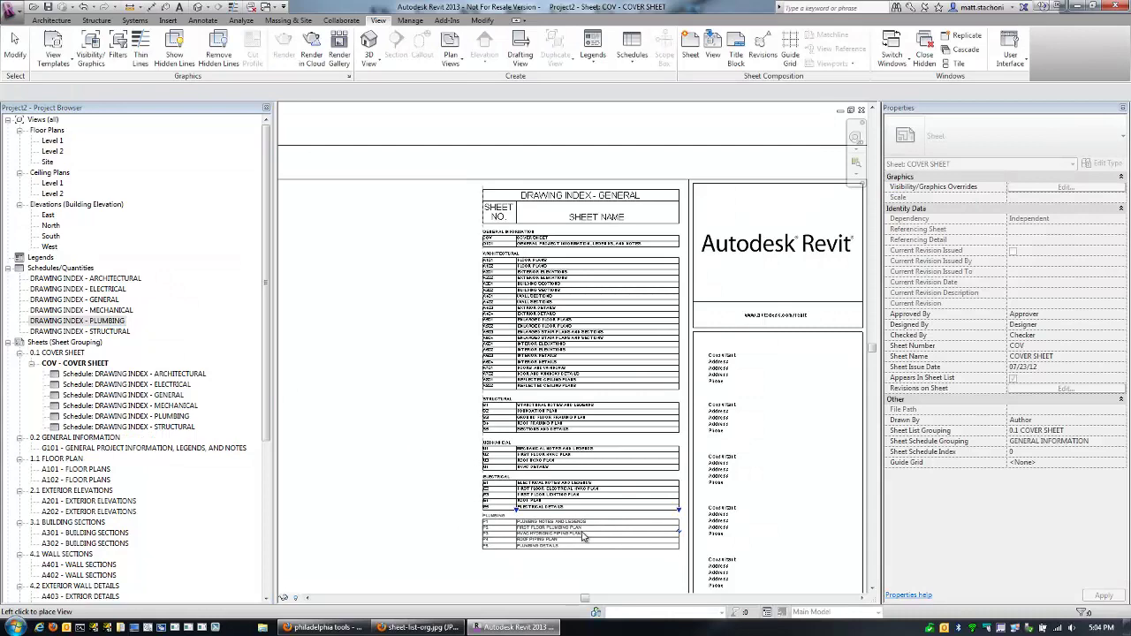
left_click(579, 534)
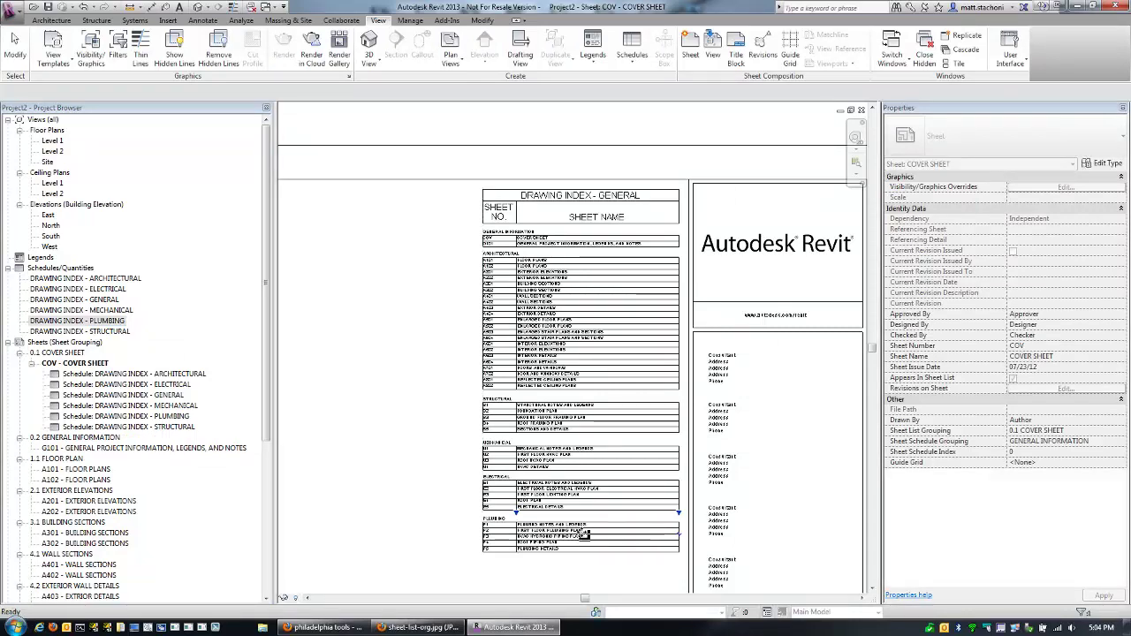
left_click(566, 507)
Nudge the Electrical, Architectural and Structural schedules up to close their gaps
scroll(537, 517, "up", 4)
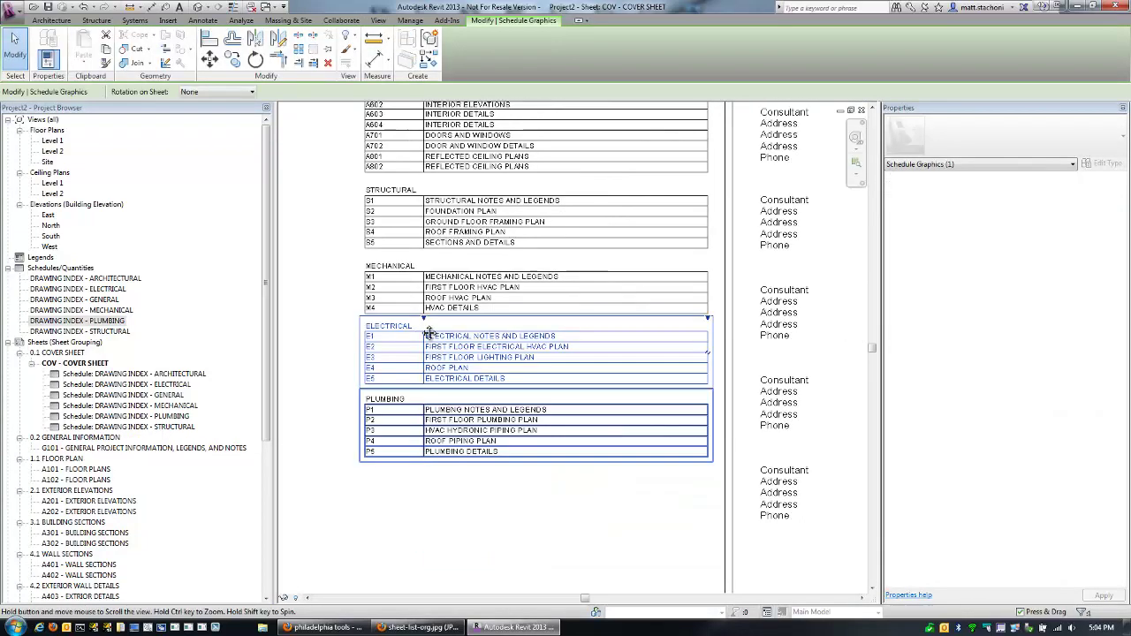
scroll(410, 302, "up", 3)
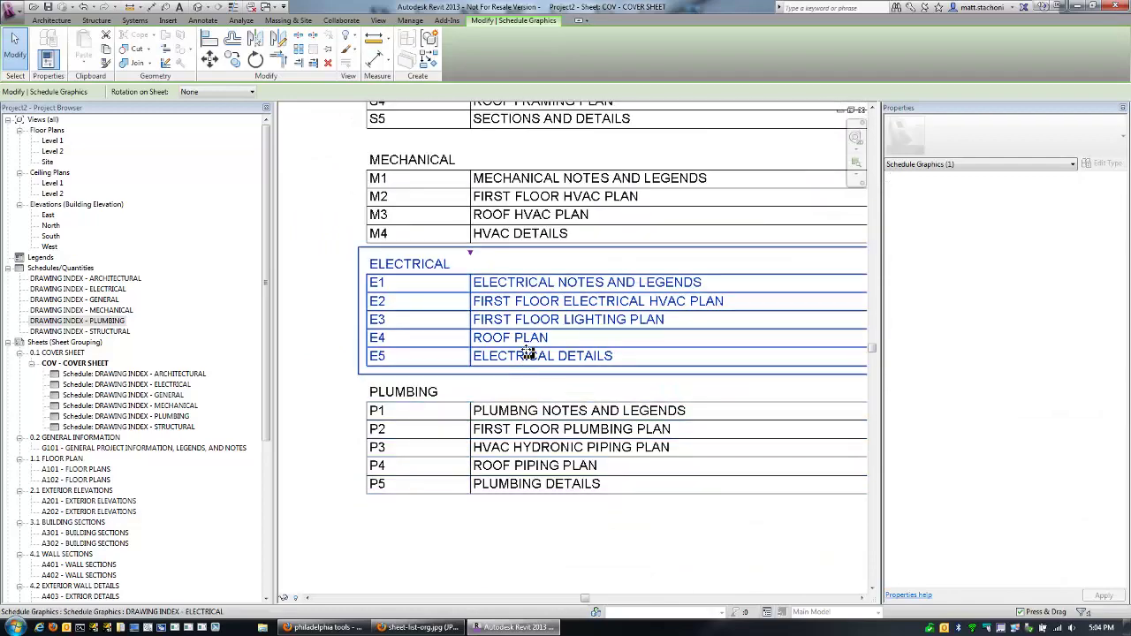
key("Up")
key("Up")
key("Up")
key("Up")
key("Up")
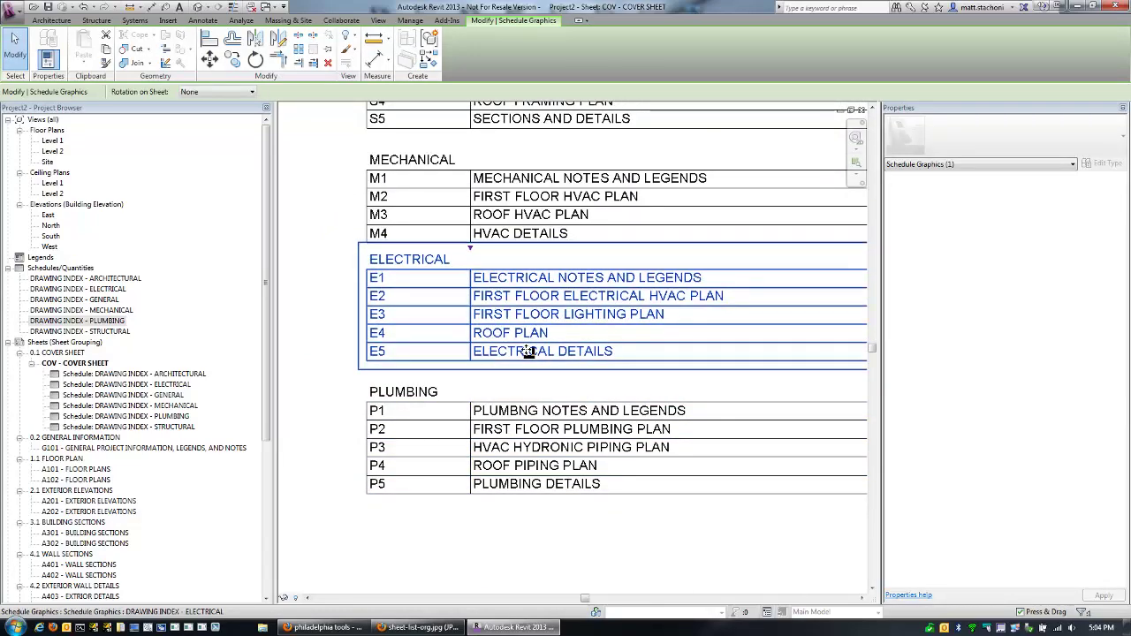
scroll(519, 296, "up", 10)
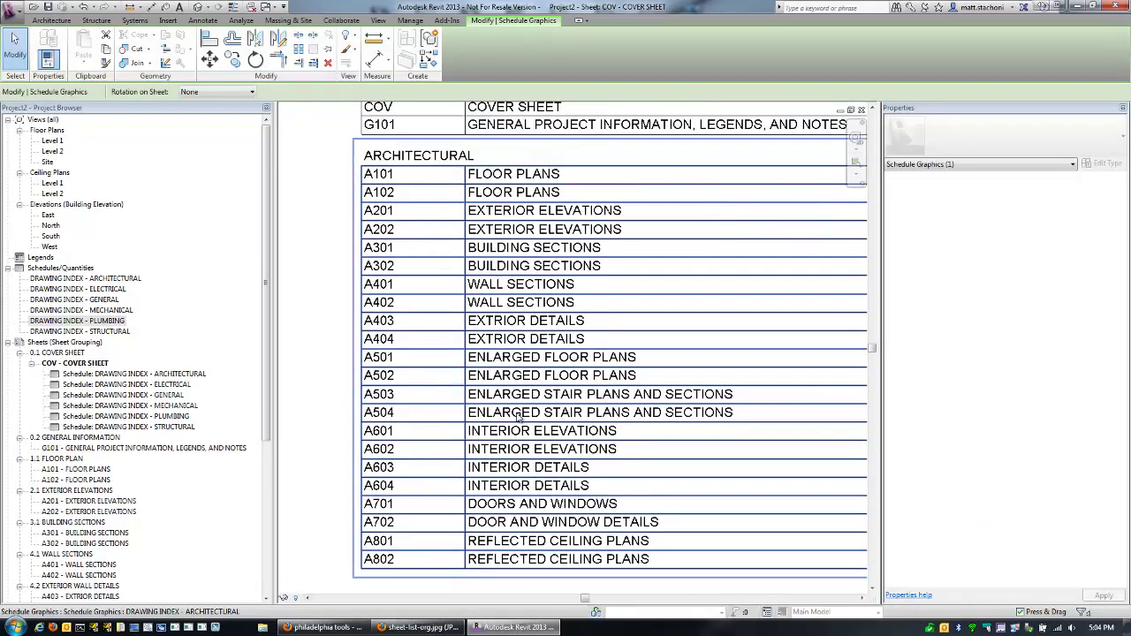
scroll(520, 490, "up", 2)
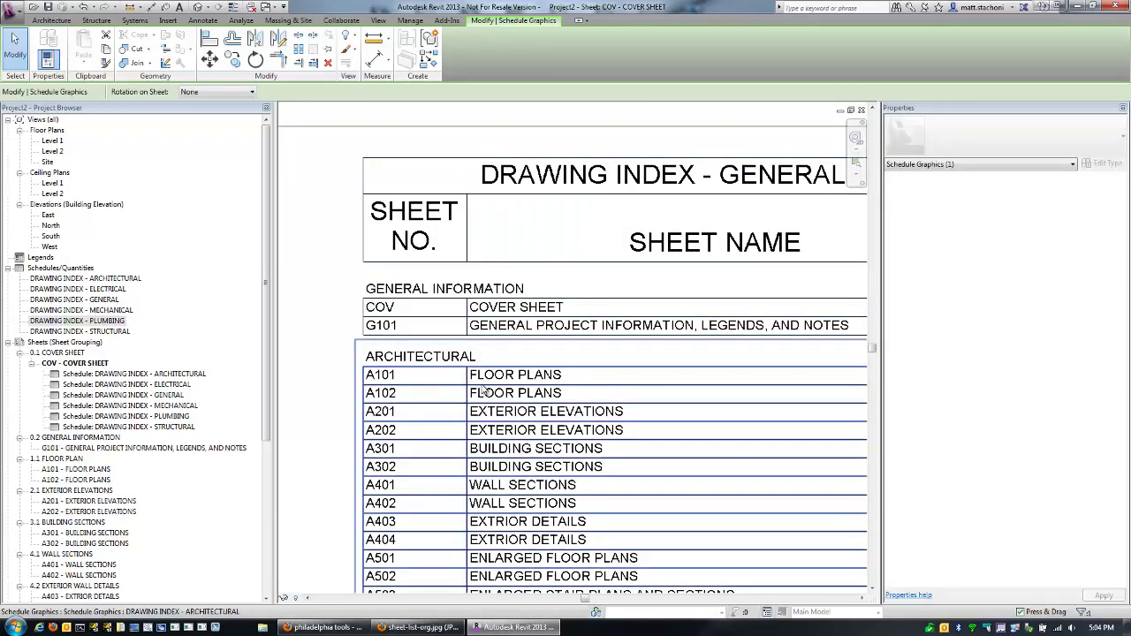
left_click(541, 389)
key("Up")
key("Up")
key("Up")
key("Up")
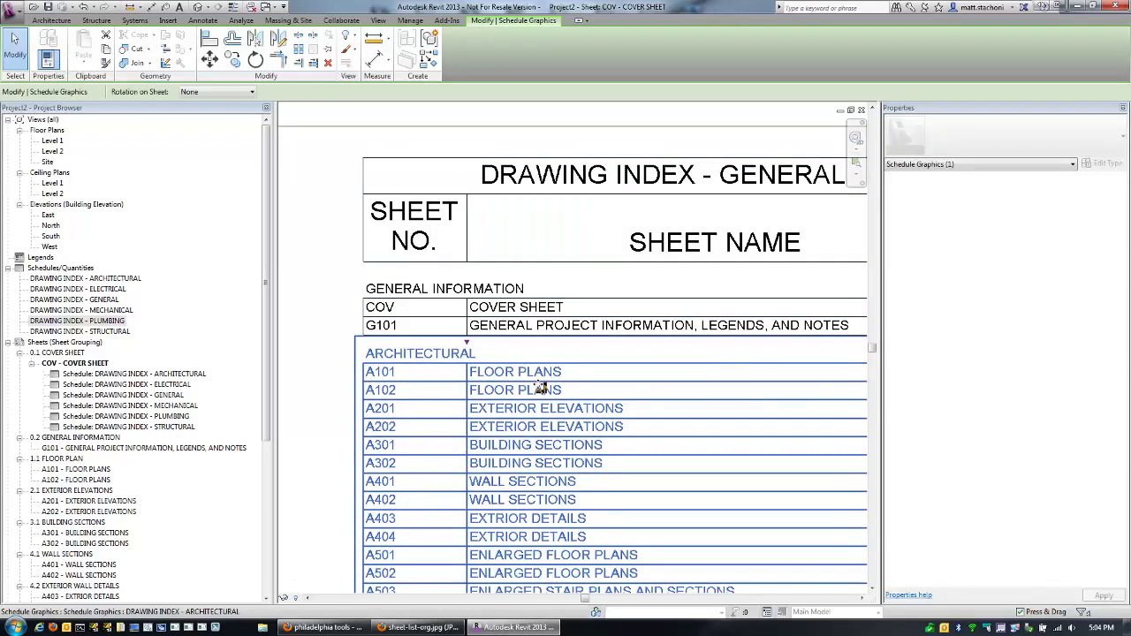
scroll(530, 354, "down", 10)
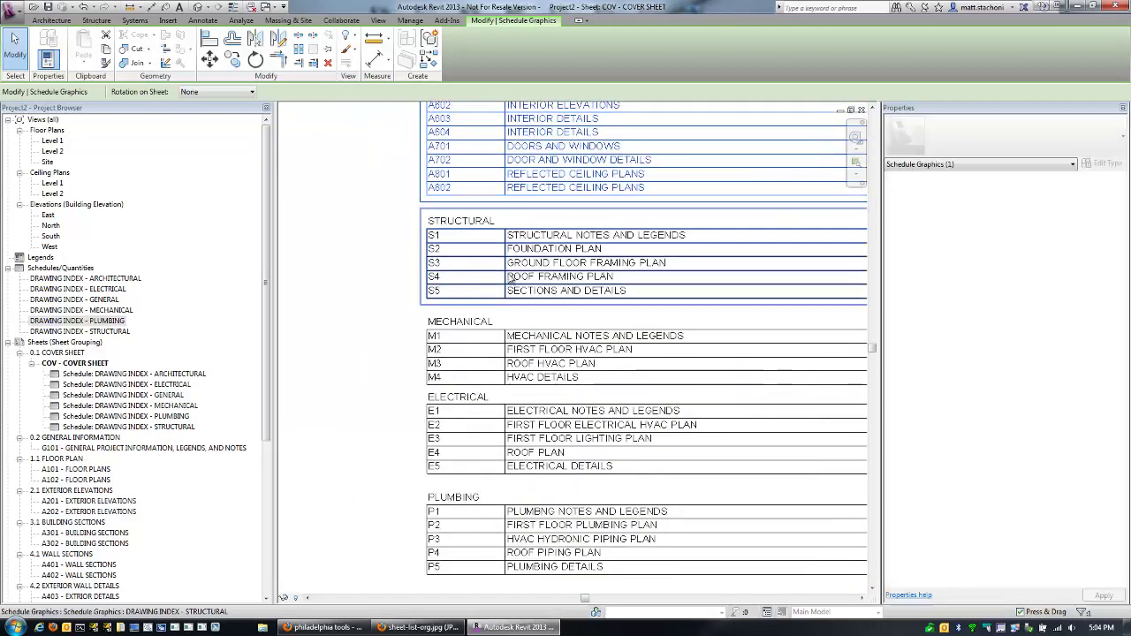
left_click(509, 279)
key("Up")
key("Up")
key("Up")
key("Up")
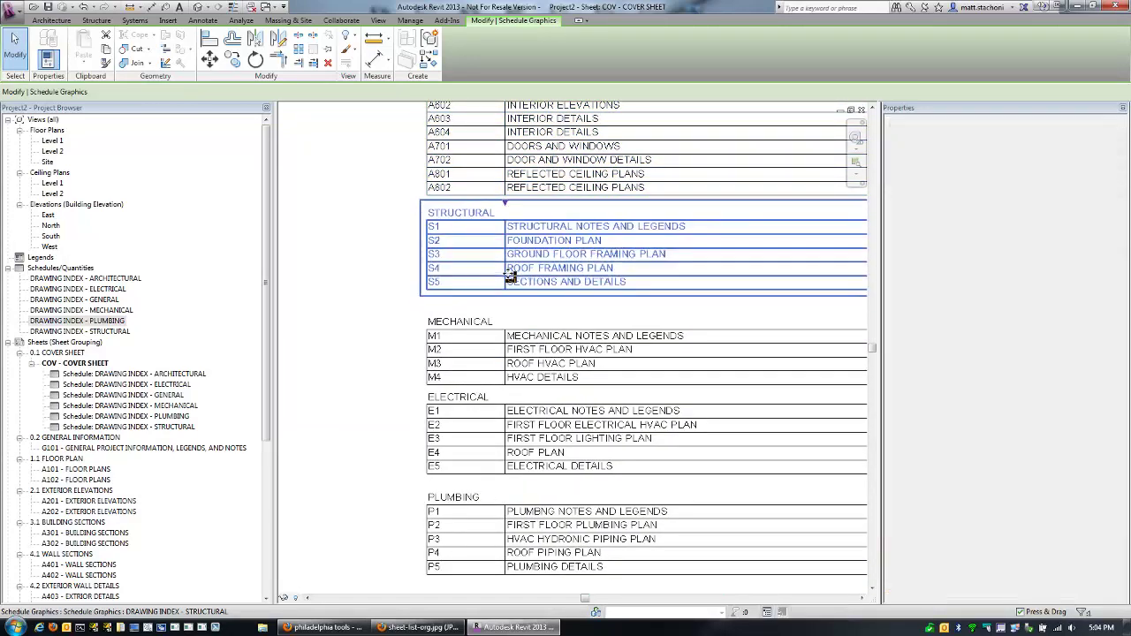
key("Up")
key("Up")
key("Up")
Move the Mechanical, Electrical and Plumbing schedules up to stack tightly beneath each other
left_click(517, 304)
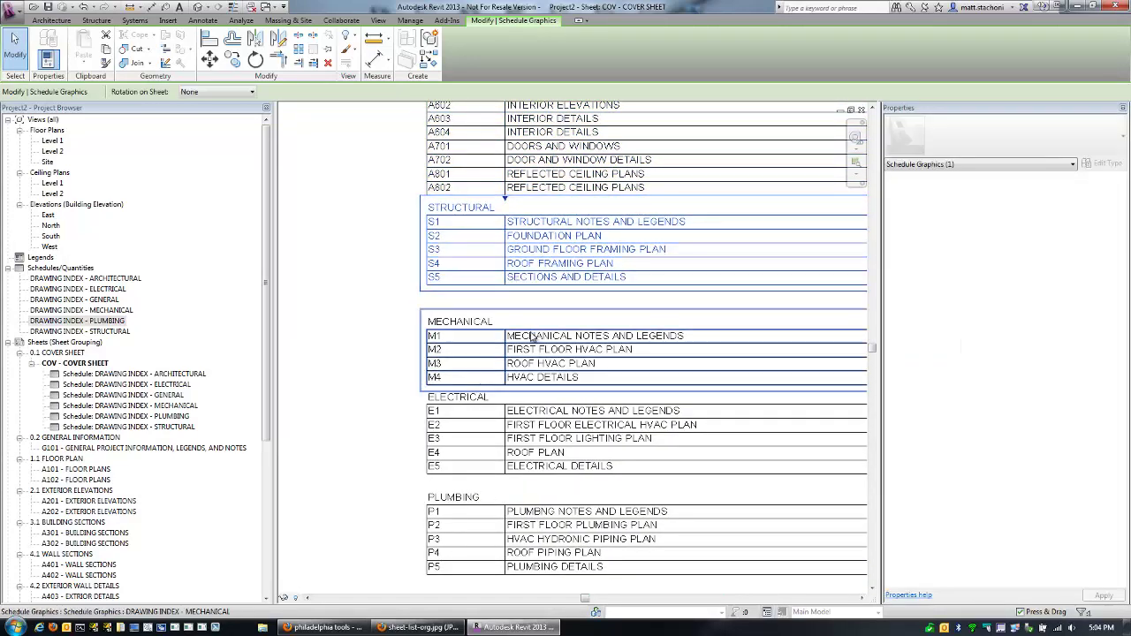
left_click_drag(533, 359, 533, 334)
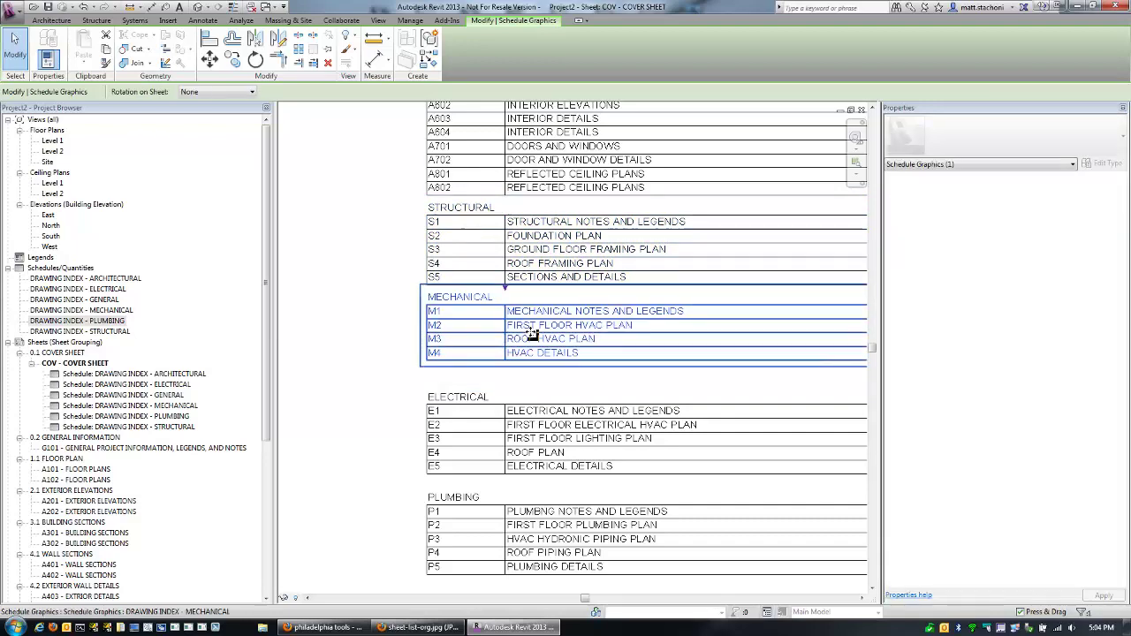
key("Up")
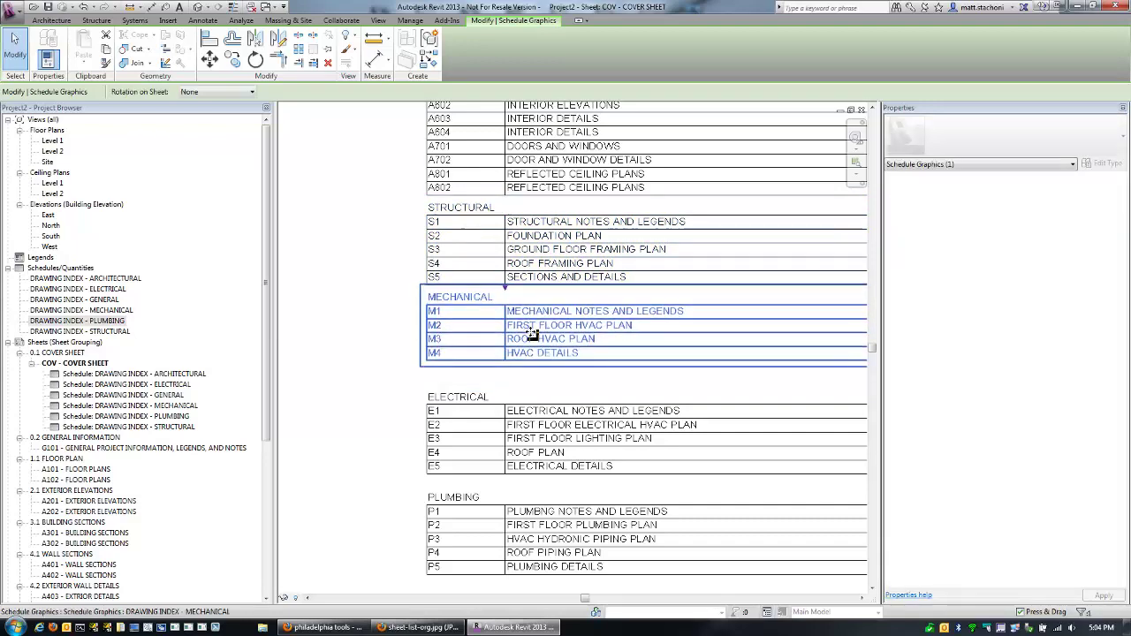
left_click(539, 425)
left_click_drag(539, 425, 541, 416)
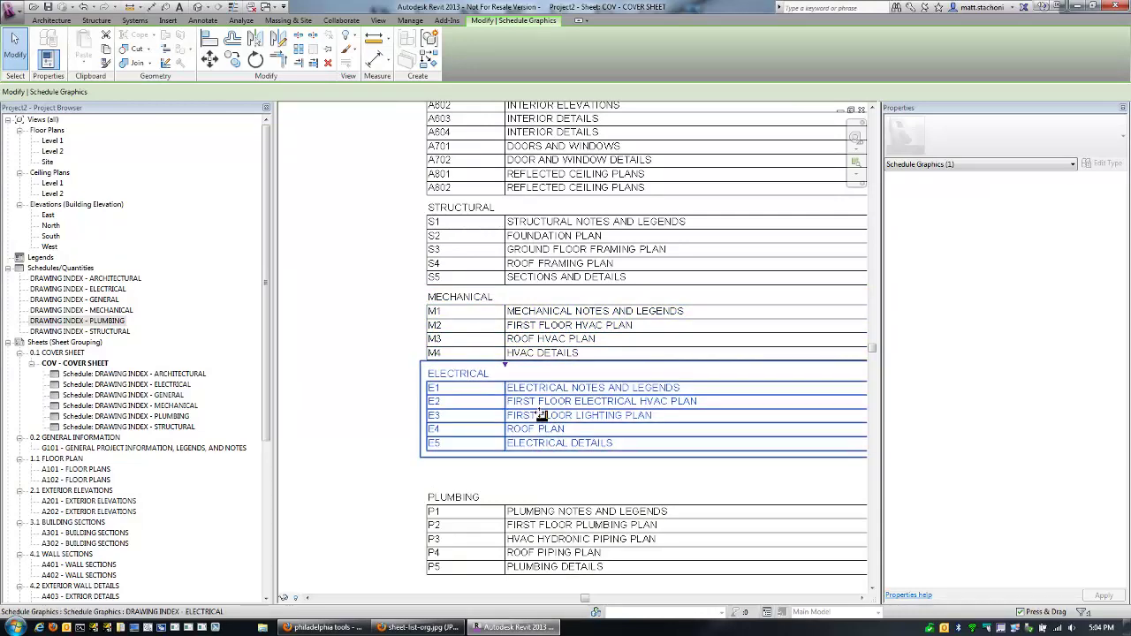
left_click(537, 553)
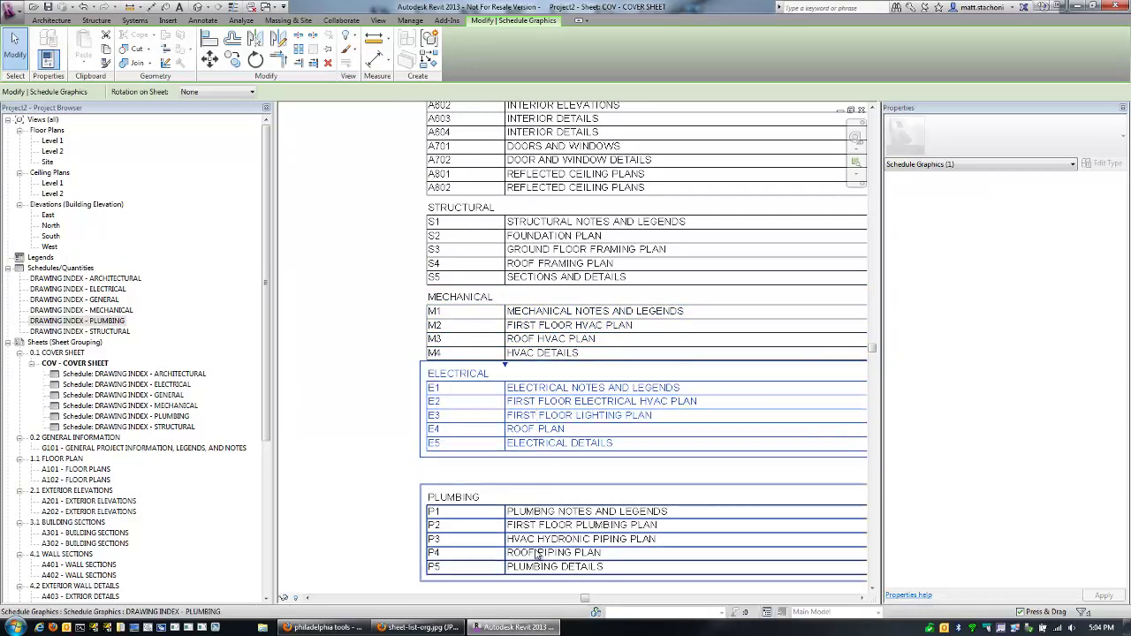
left_click_drag(537, 553, 537, 506)
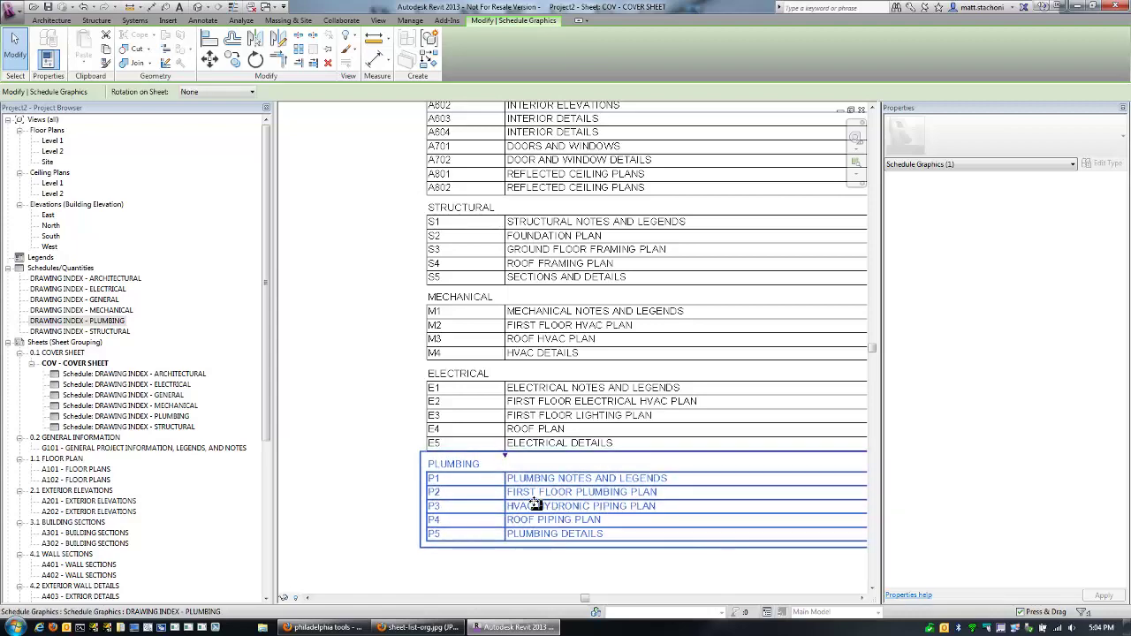
left_click(359, 353)
scroll(359, 353, "down", 5)
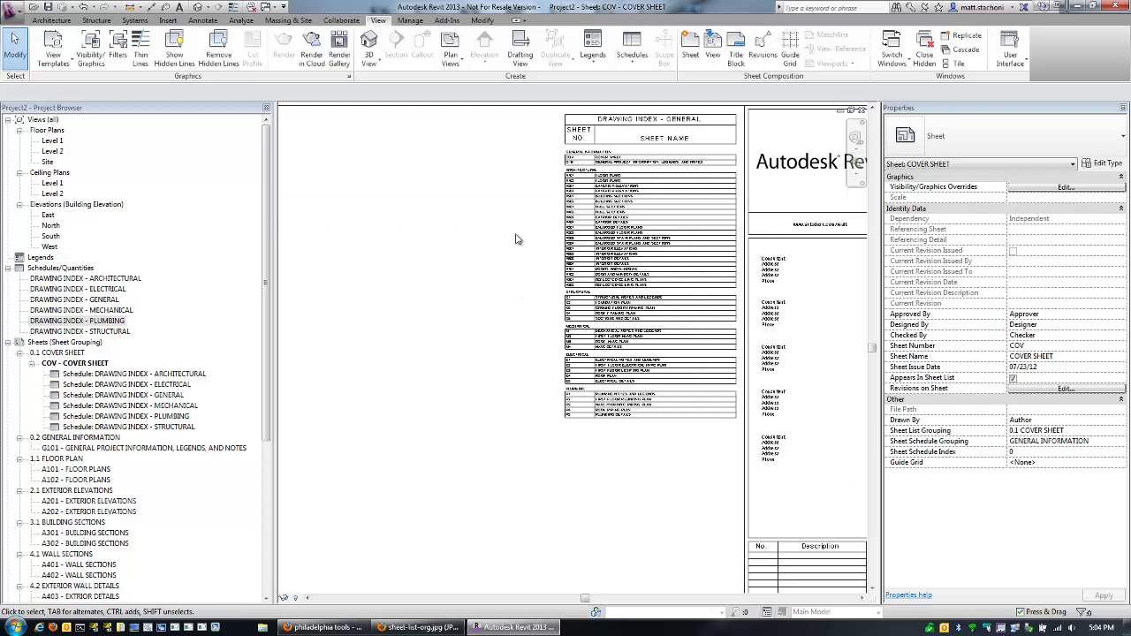
left_click(712, 155)
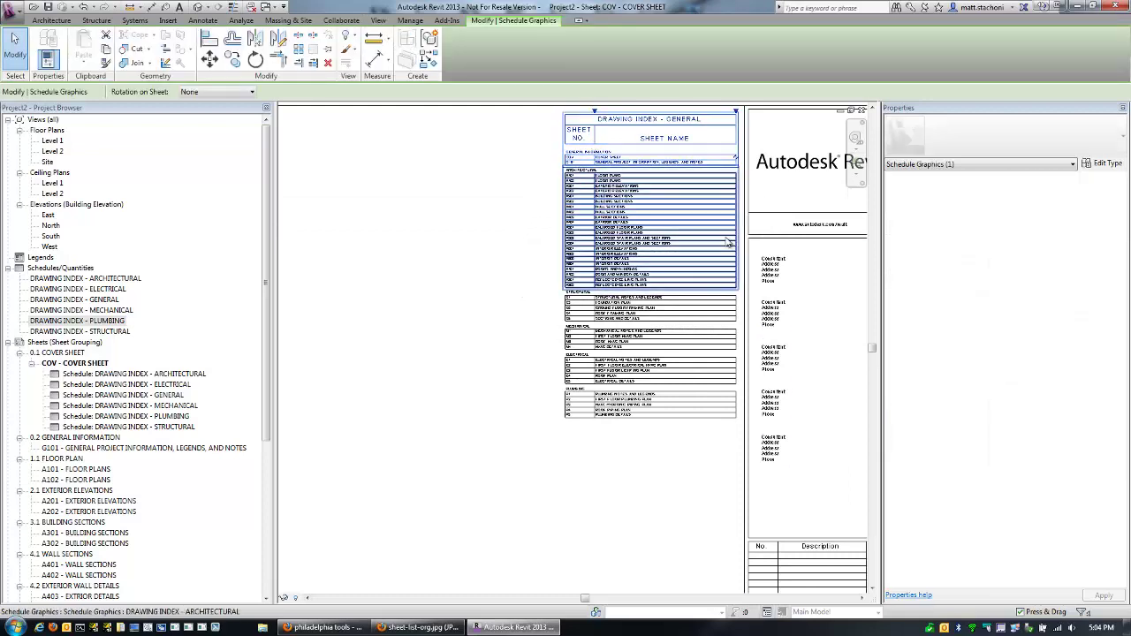